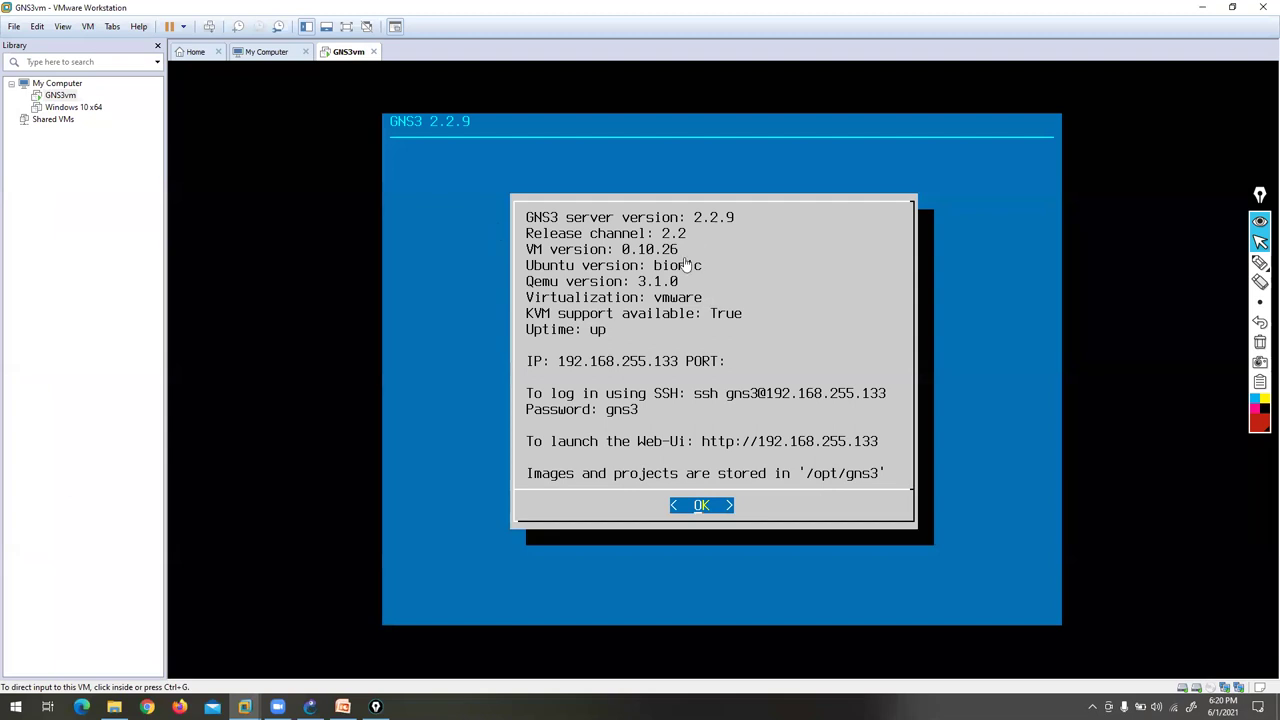
Drag a FortiGate fortinet6.4.3 node onto the canvas from All devices, then drag in a Cloud node
left_click(1201, 9)
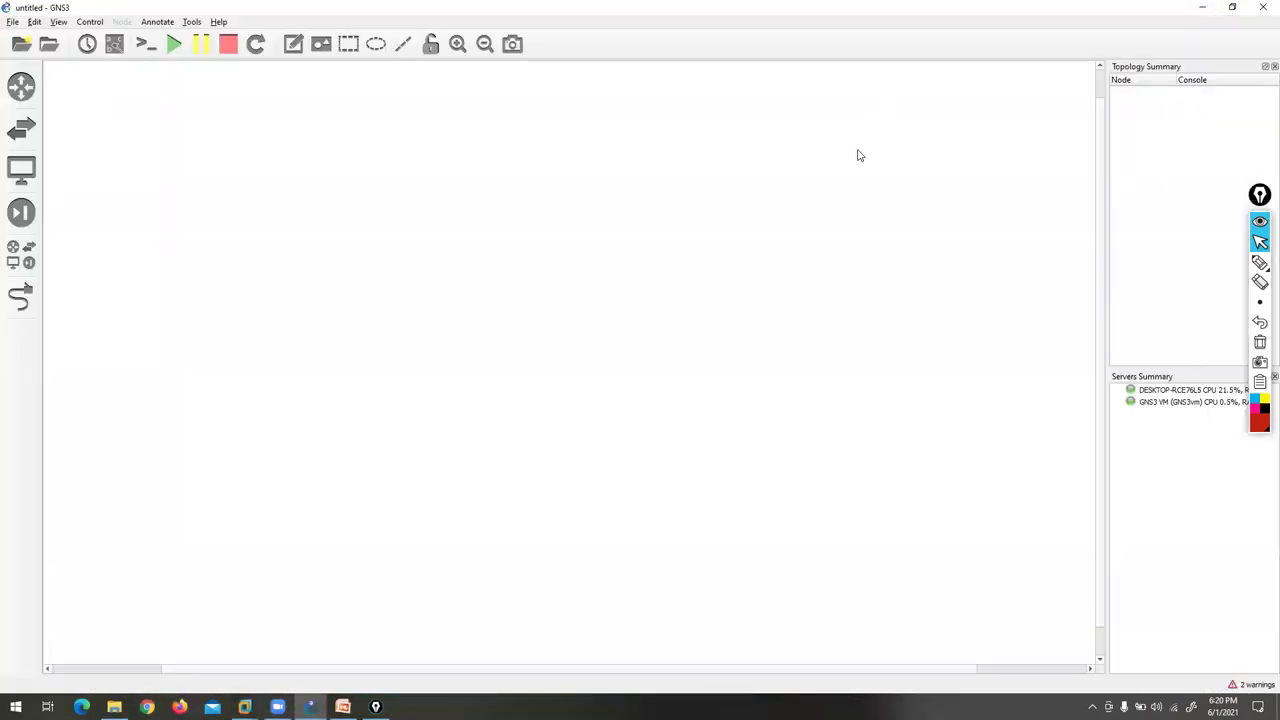
left_click(28, 256)
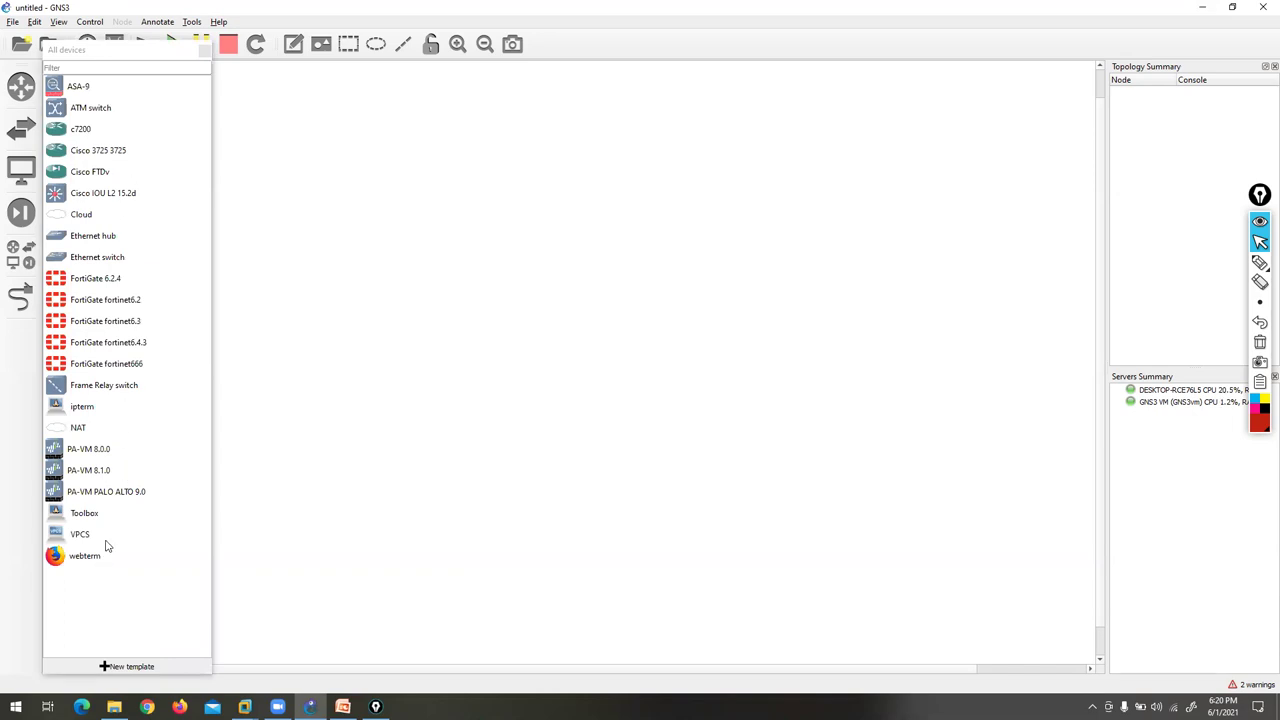
left_click_drag(126, 342, 658, 178)
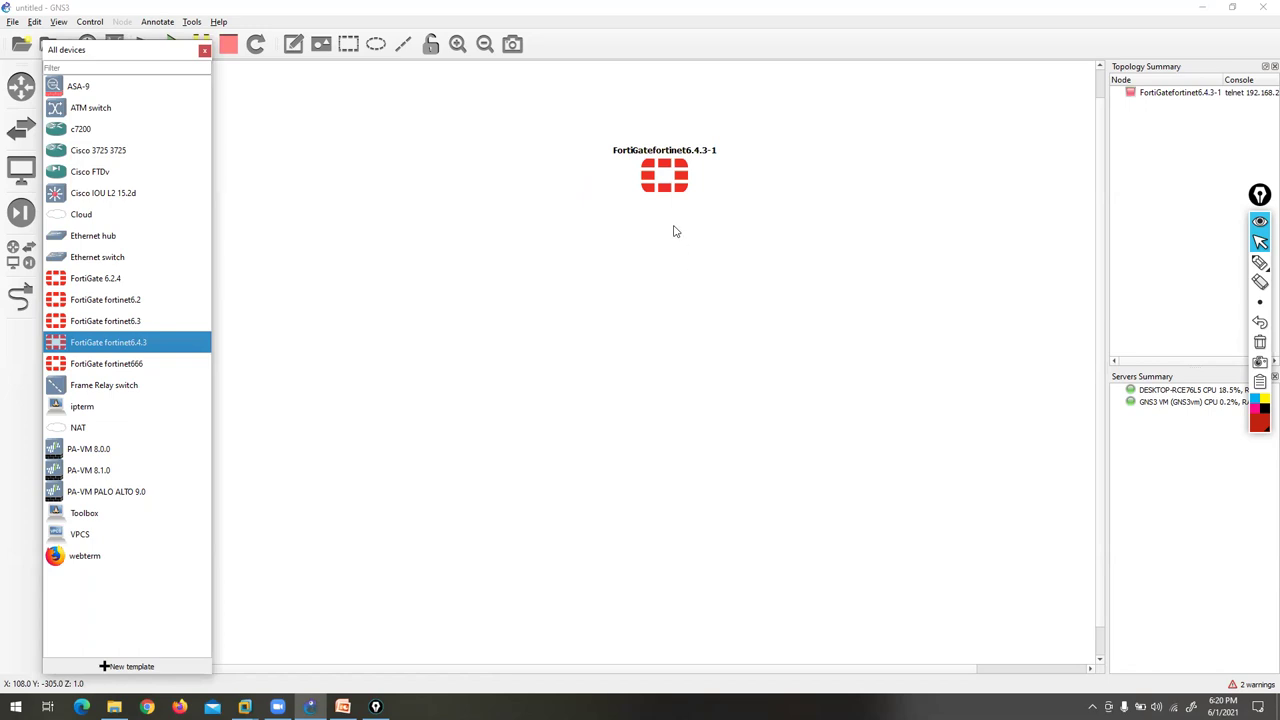
left_click_drag(88, 216, 667, 566)
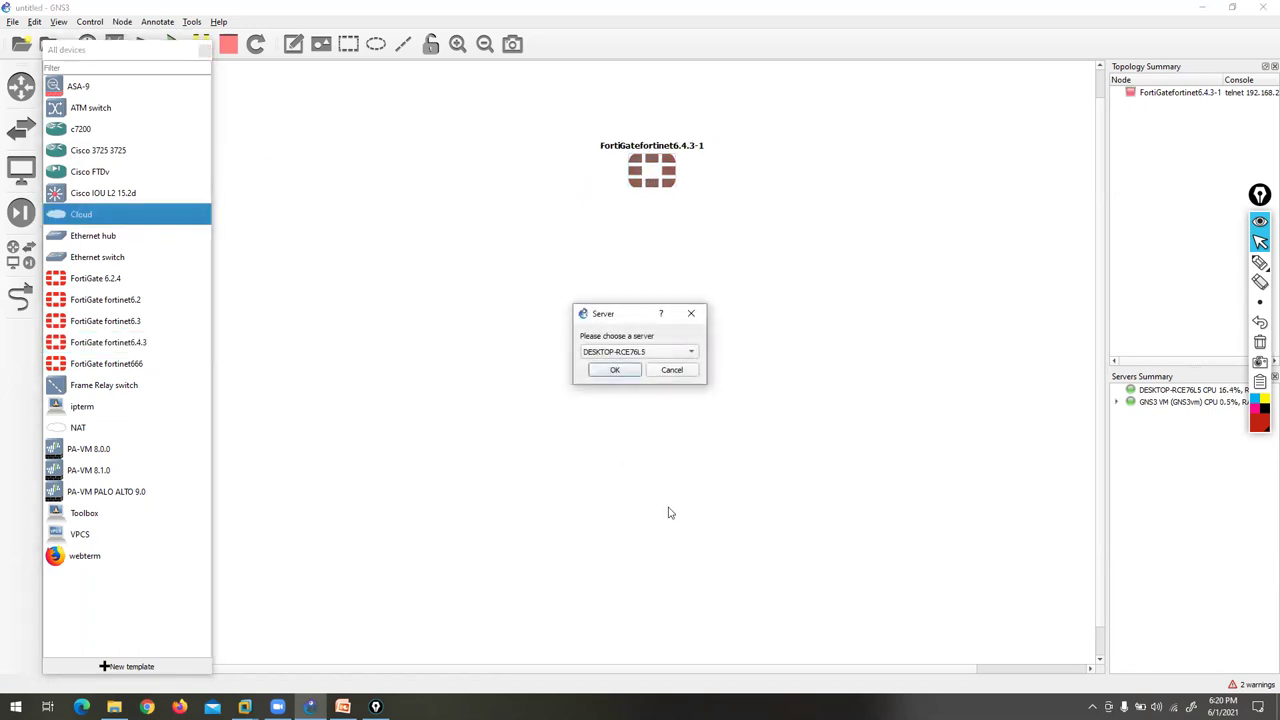
Host the cloud on the GNS3 VM server and position Cloud1 below the FortiGate
left_click(625, 352)
left_click(622, 368)
left_click(621, 369)
left_click_drag(715, 595, 666, 558)
key("super+d")
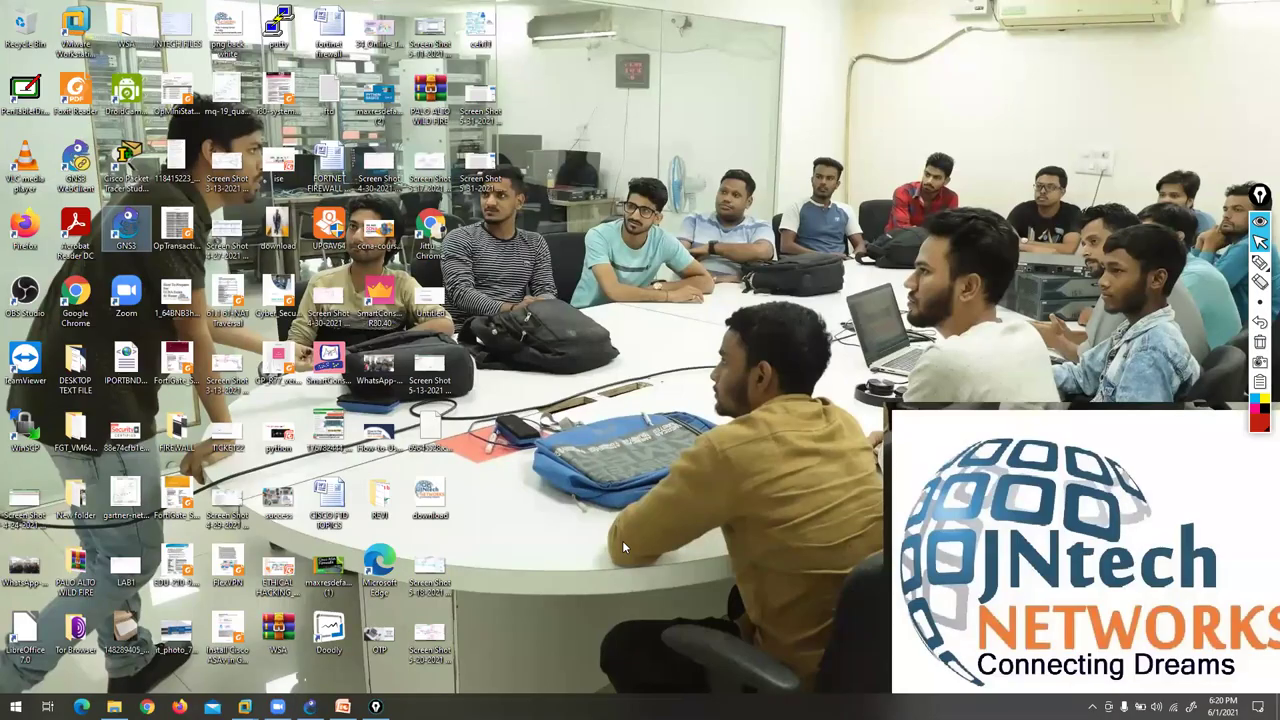
key("super+d")
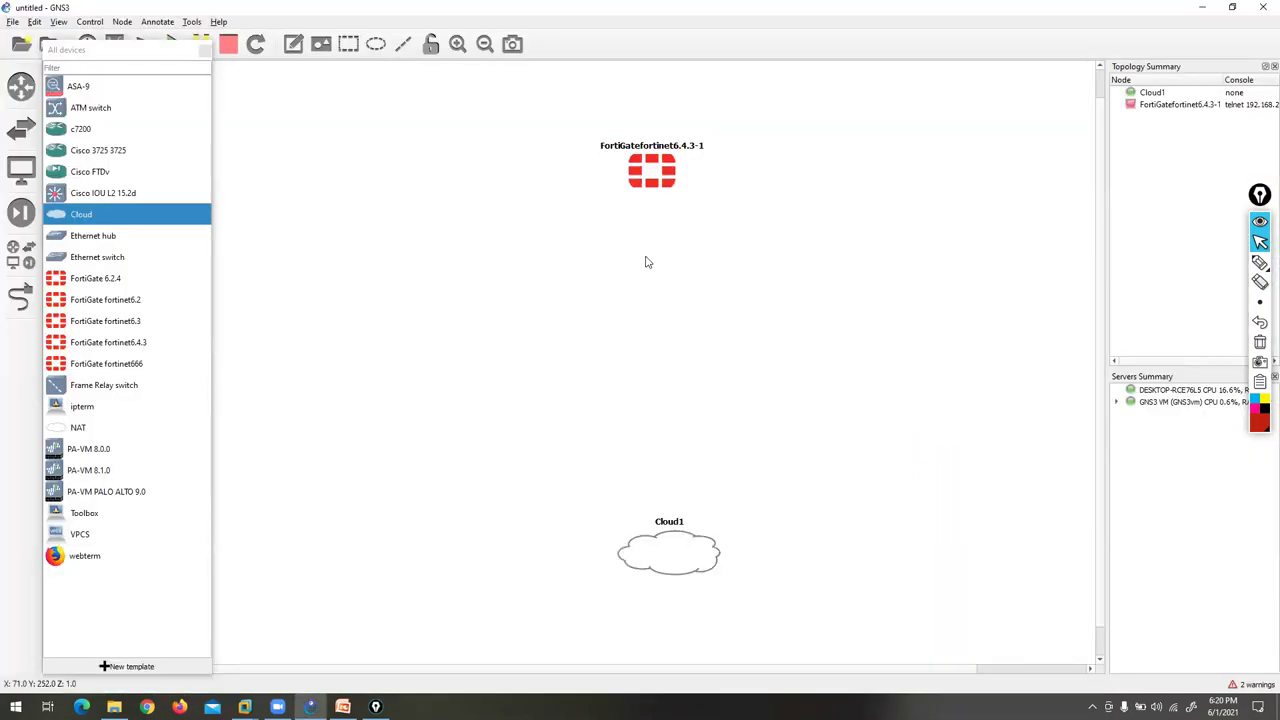
Link FortiGate Port1 to Cloud1 eth0
left_click(18, 297)
left_click(658, 176)
left_click(677, 187)
left_click(675, 545)
left_click(691, 548)
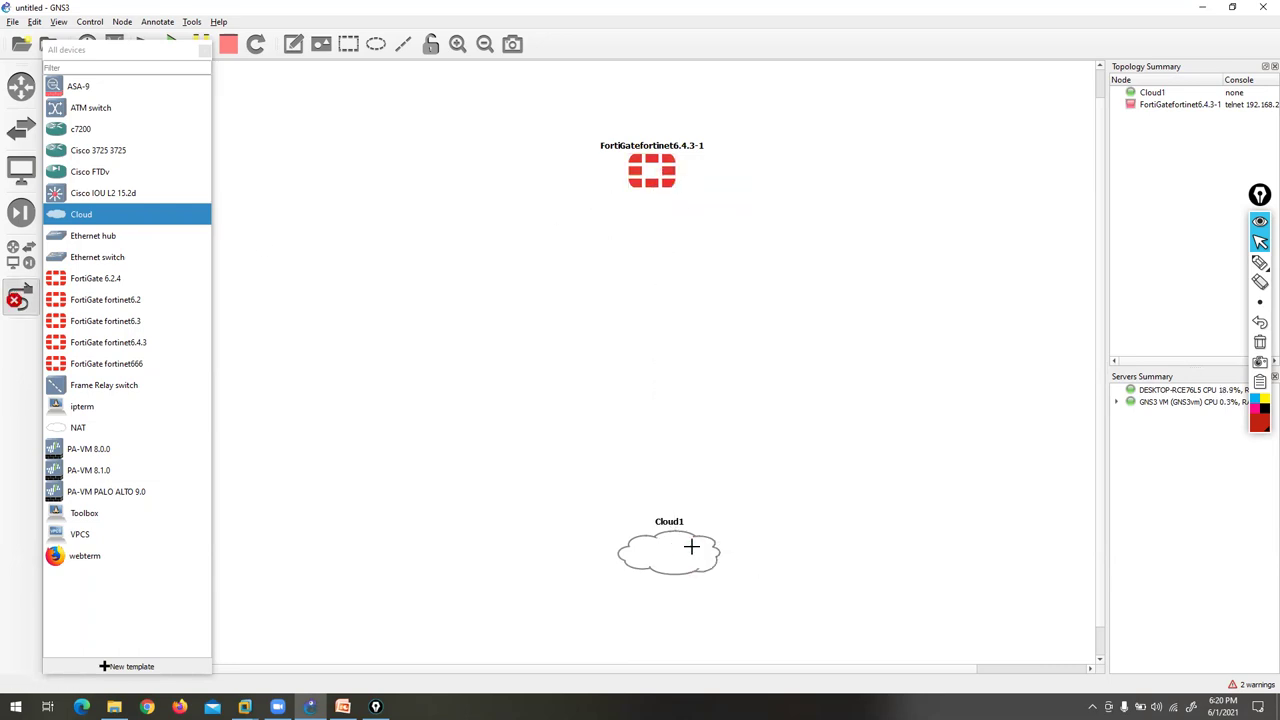
left_click(21, 298)
Close the floating device list and start all nodes
left_click(204, 50)
left_click(204, 50)
left_click(173, 44)
Move the FortiGate and Cloud1 to the left side and show interface labels
left_click_drag(642, 178, 267, 163)
left_click_drag(690, 566, 259, 563)
left_click_drag(288, 165, 257, 173)
left_click(114, 45)
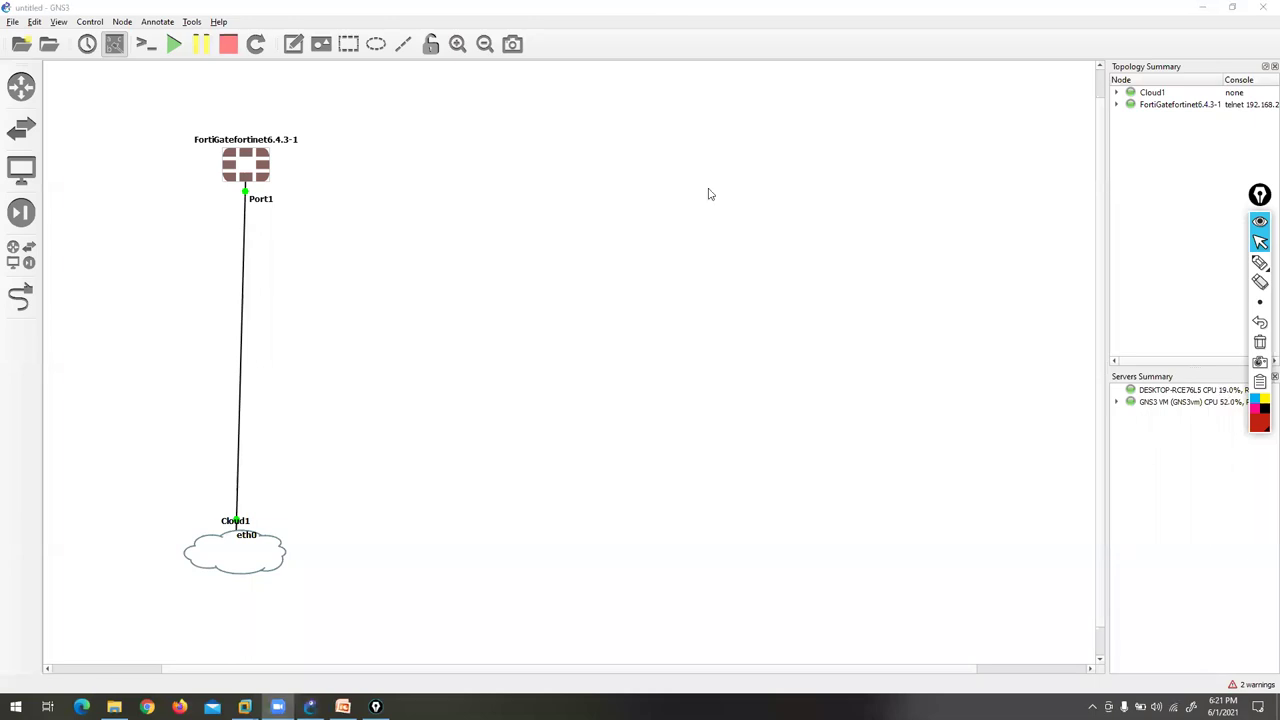
right_click(248, 163)
Open the FortiGate console in Solar-PuTTY, then move and enlarge its window
left_click(276, 187)
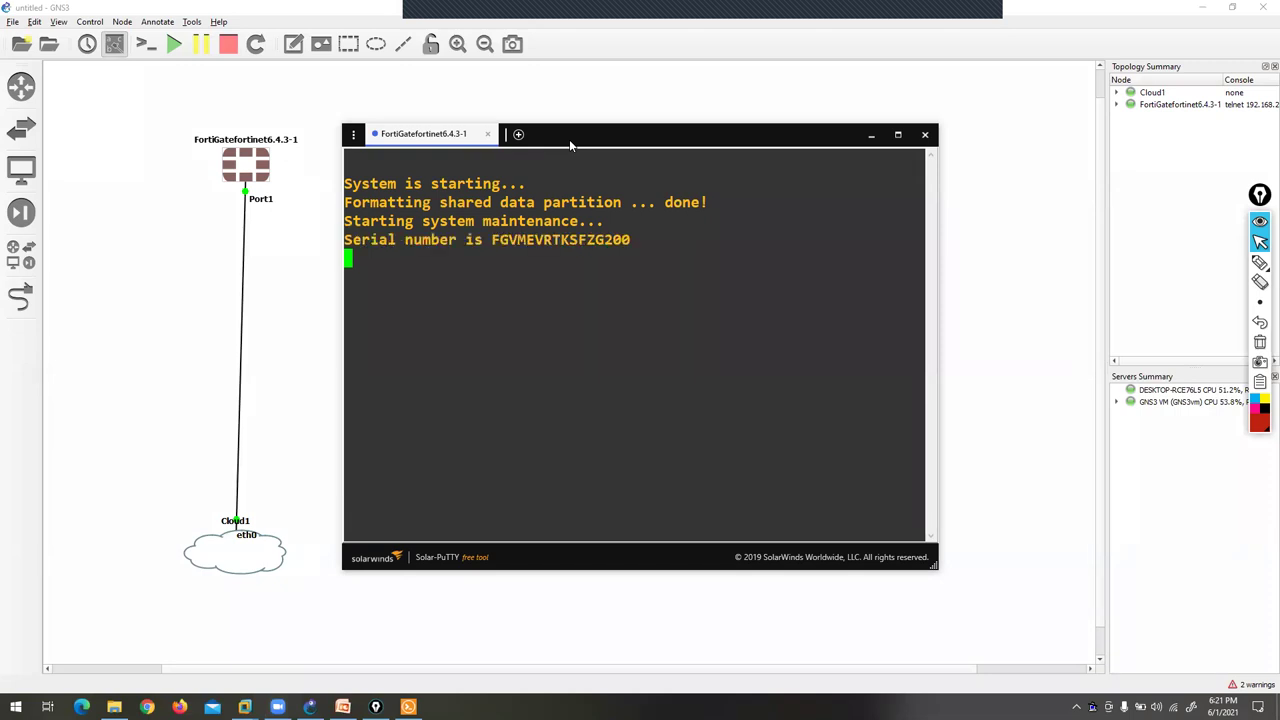
left_click_drag(573, 126, 555, 59)
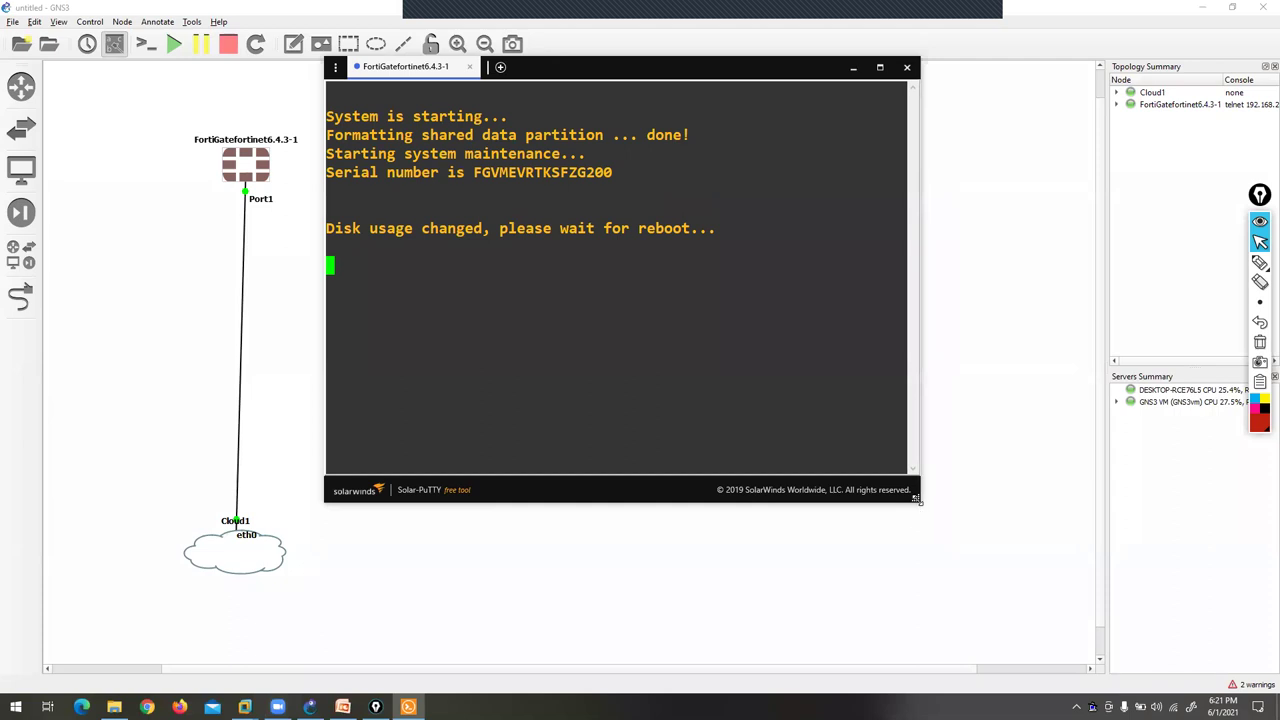
left_click_drag(917, 500, 1247, 645)
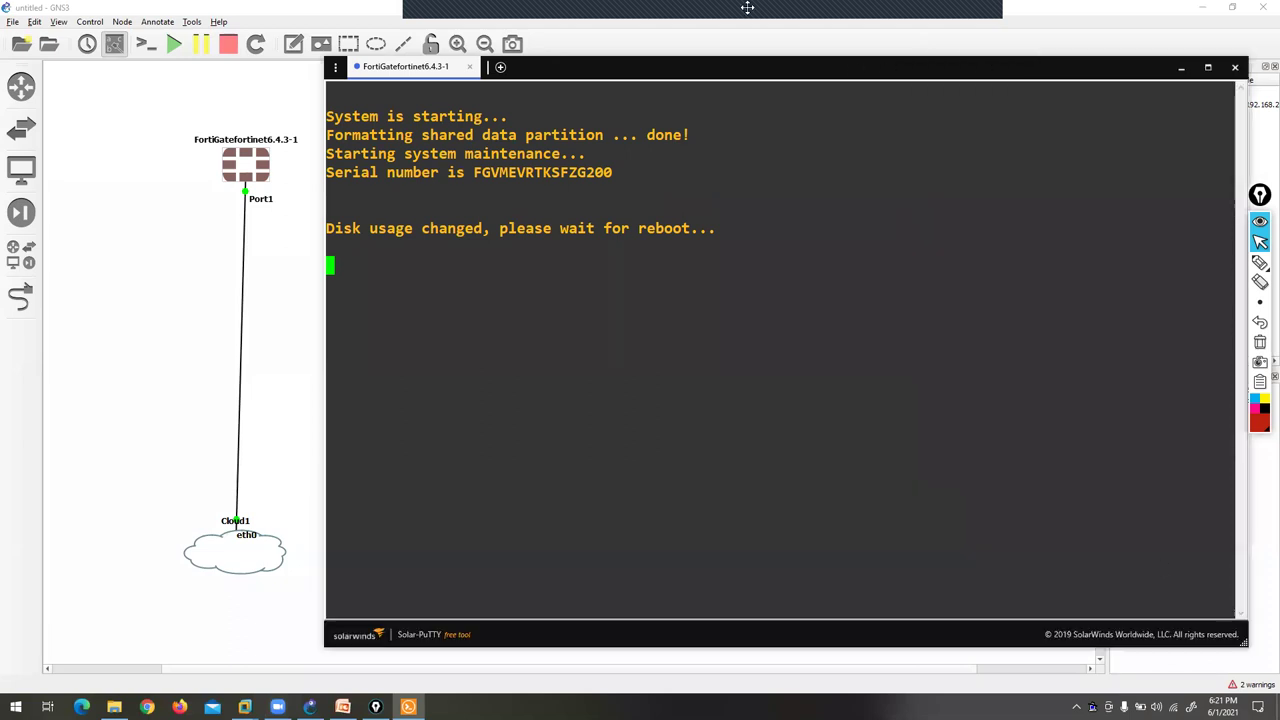
left_click(631, 6)
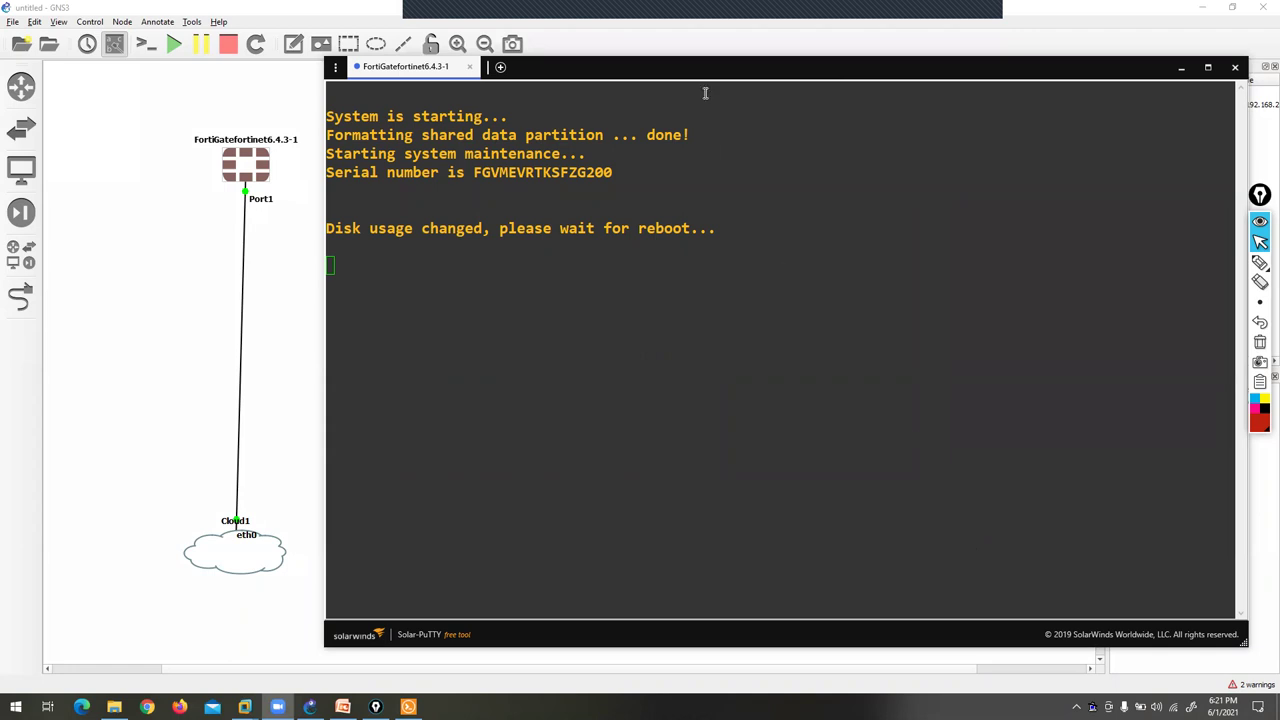
left_click_drag(677, 60, 647, 53)
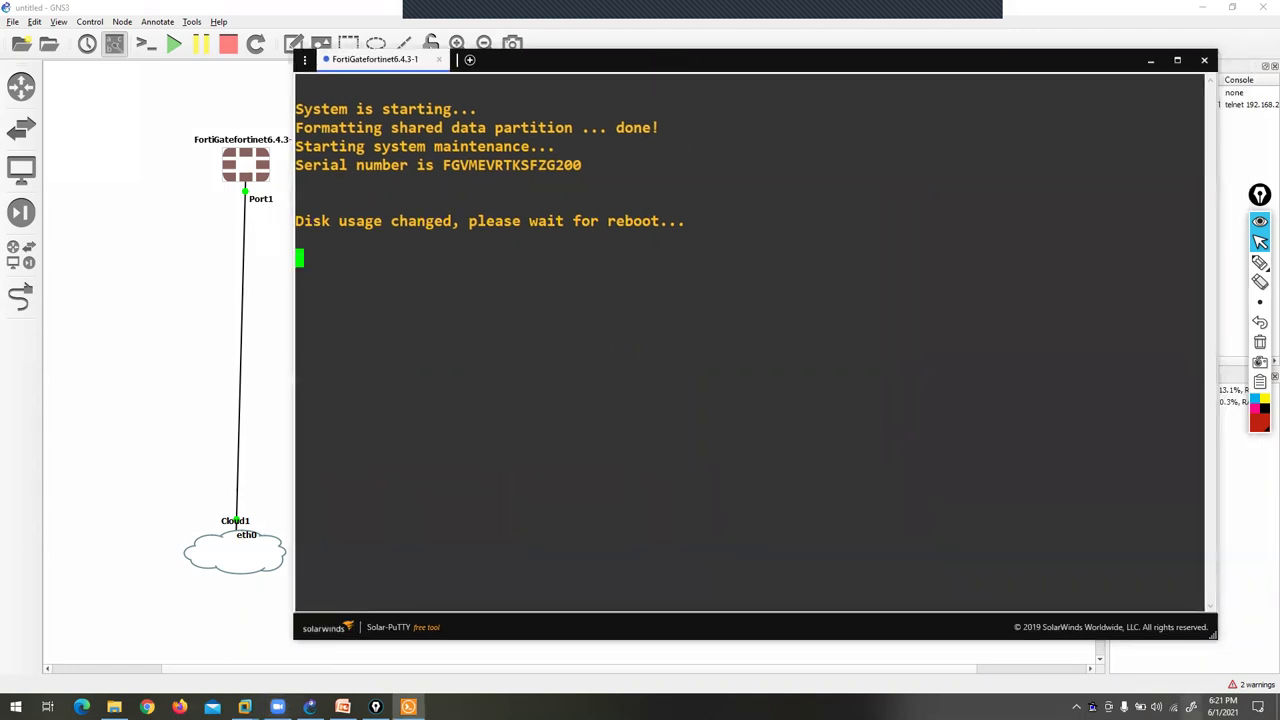
Wait in the console while the FortiGate formats its disk and reboots to the login prompt
left_click(1222, 706)
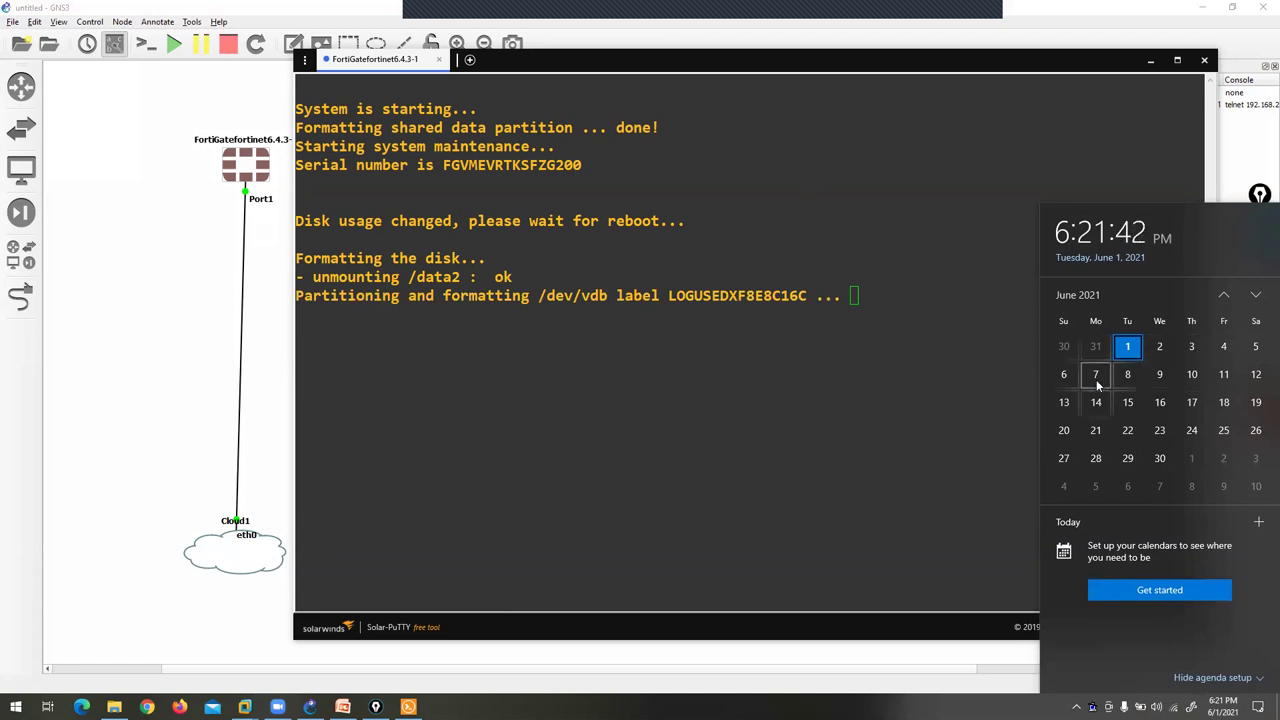
left_click(772, 397)
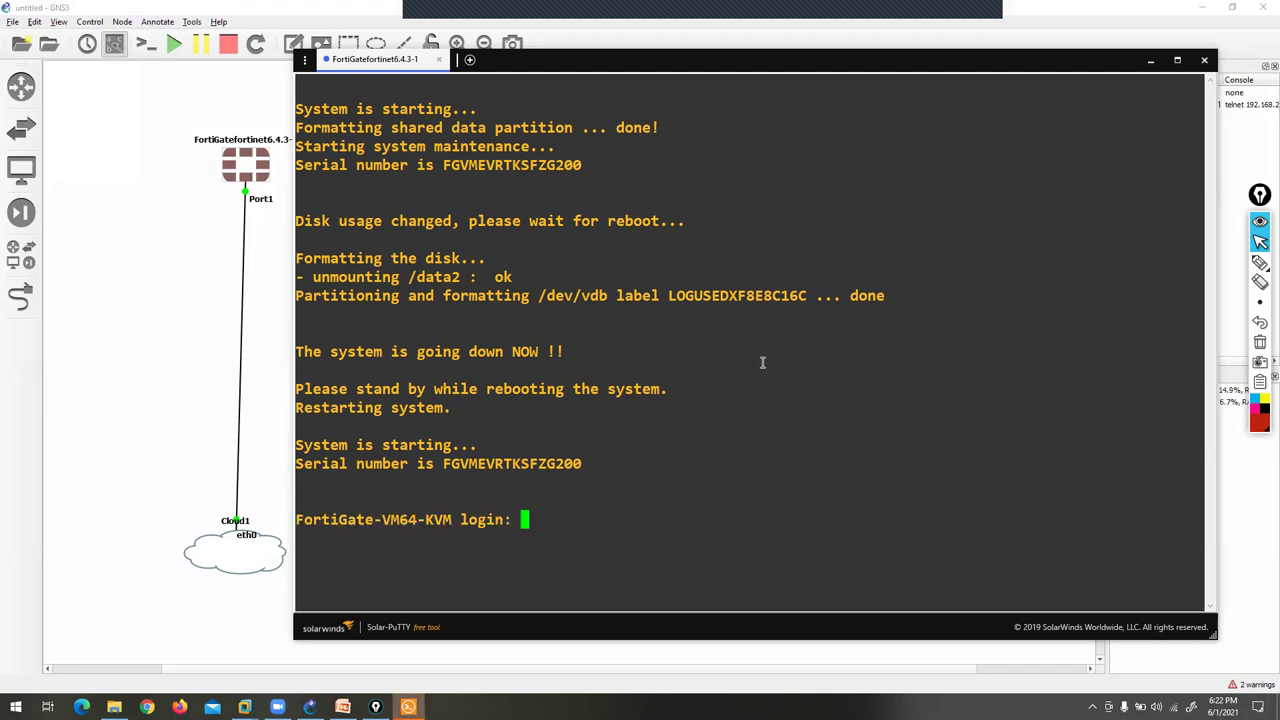
Log in as admin with an empty password and set a new admin password
left_click(653, 6)
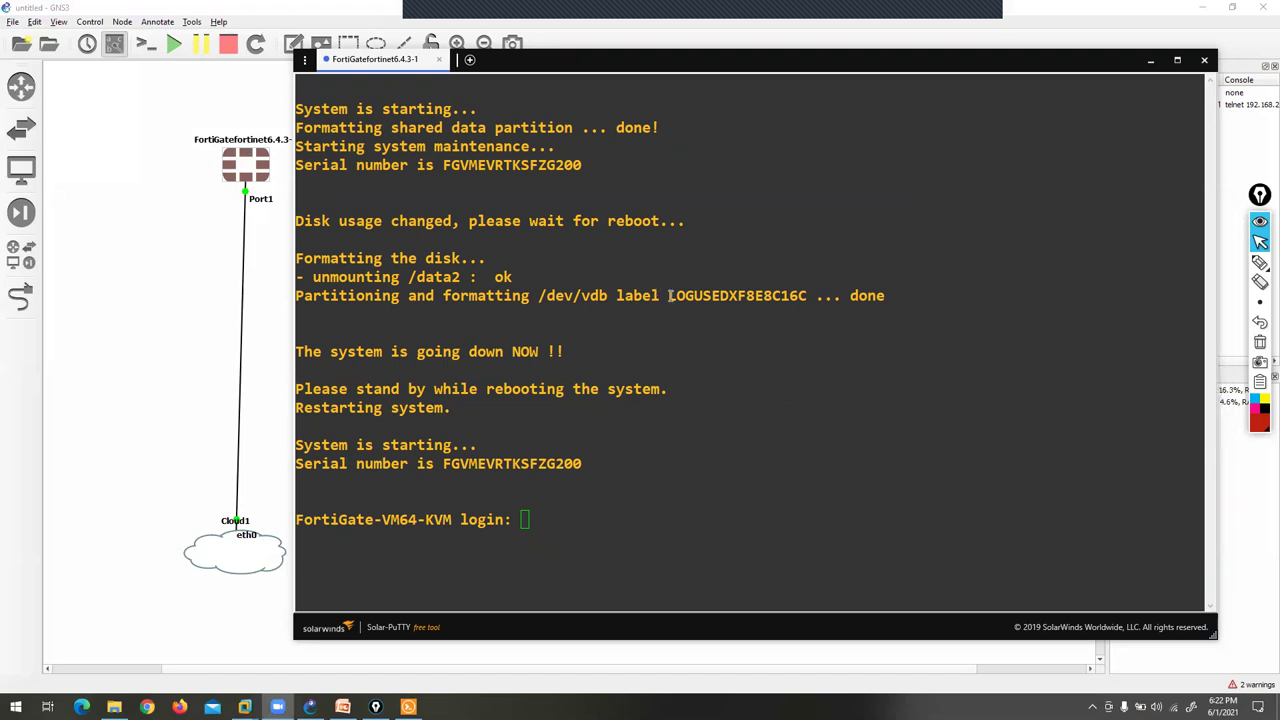
left_click(1260, 262)
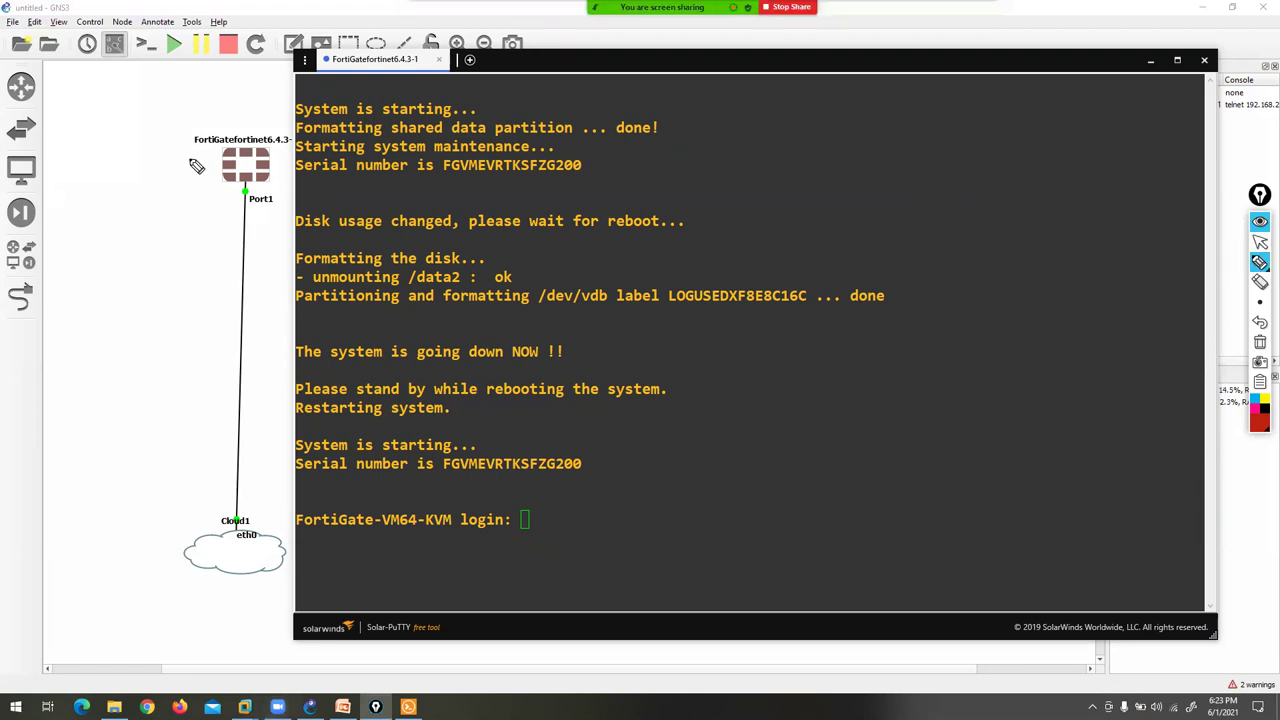
mouse_move(256, 164)
left_mouse_down()
mouse_move(462, 160)
mouse_move(740, 315)
mouse_move(760, 365)
mouse_move(735, 363)
mouse_move(749, 366)
left_mouse_up()
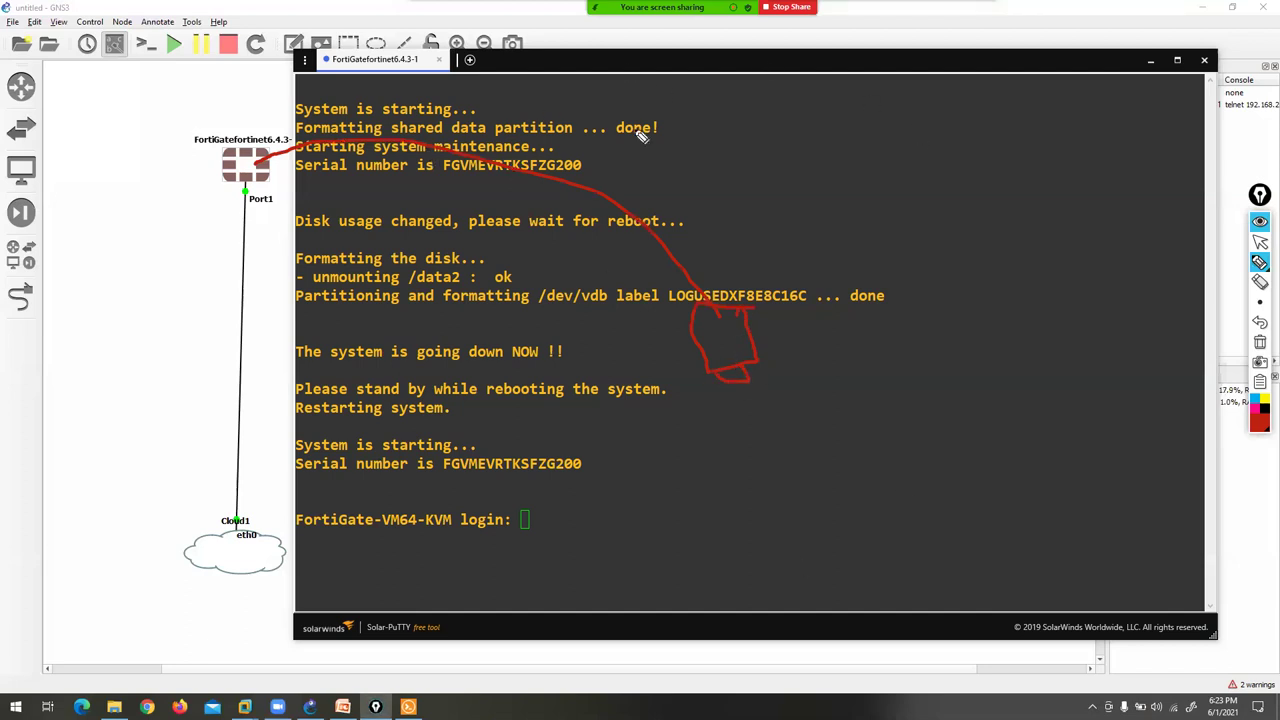
left_click(1260, 342)
left_click(1258, 244)
left_click(734, 447)
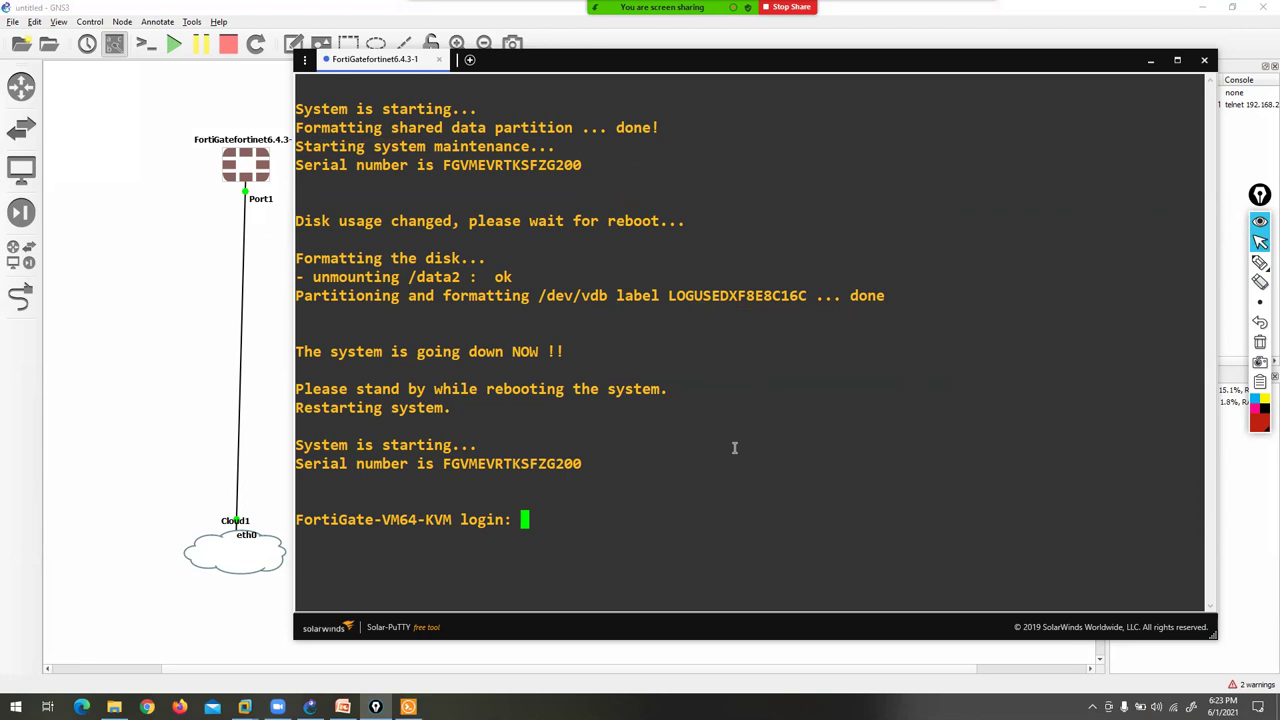
type("admin")
key("Return")
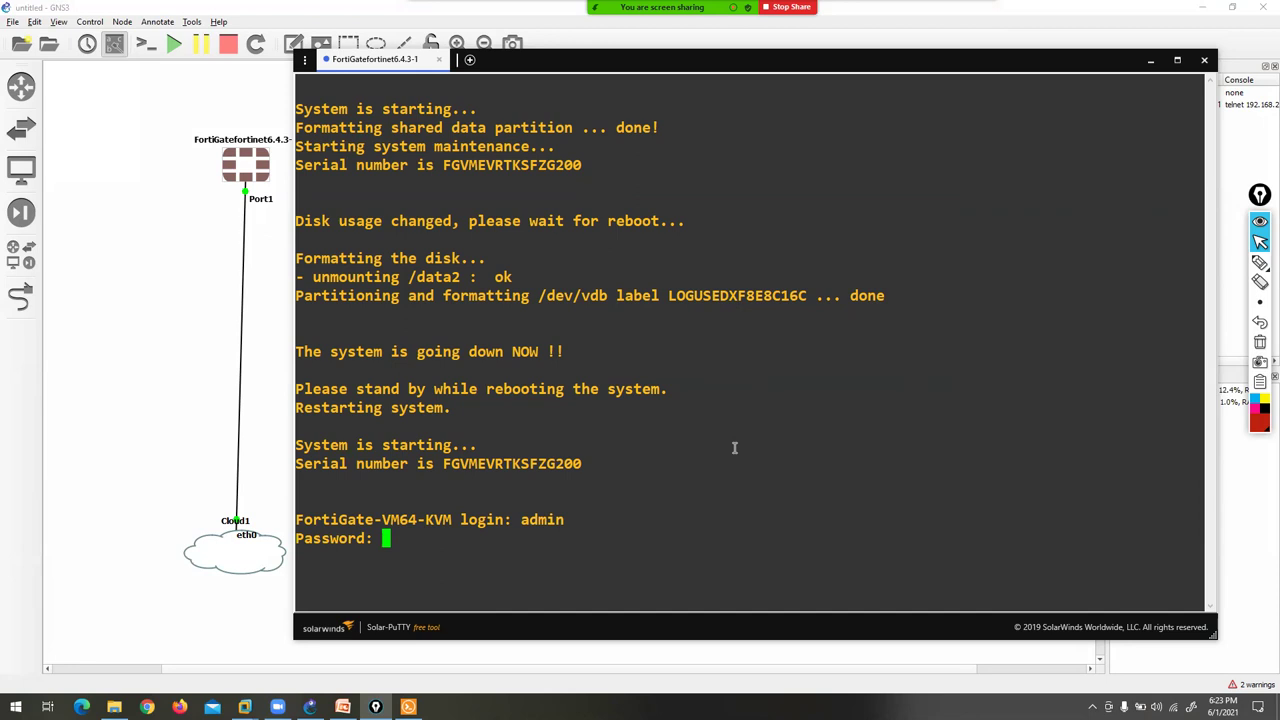
key("Return")
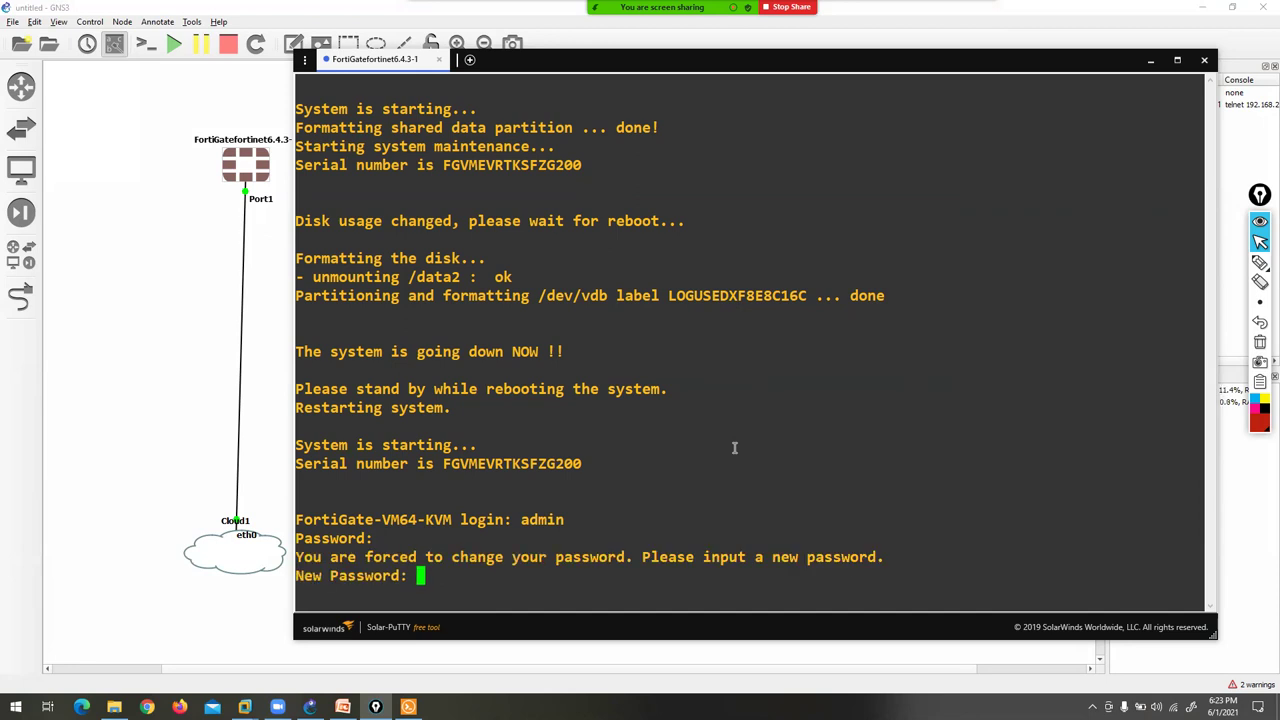
key("Return")
key("Return")
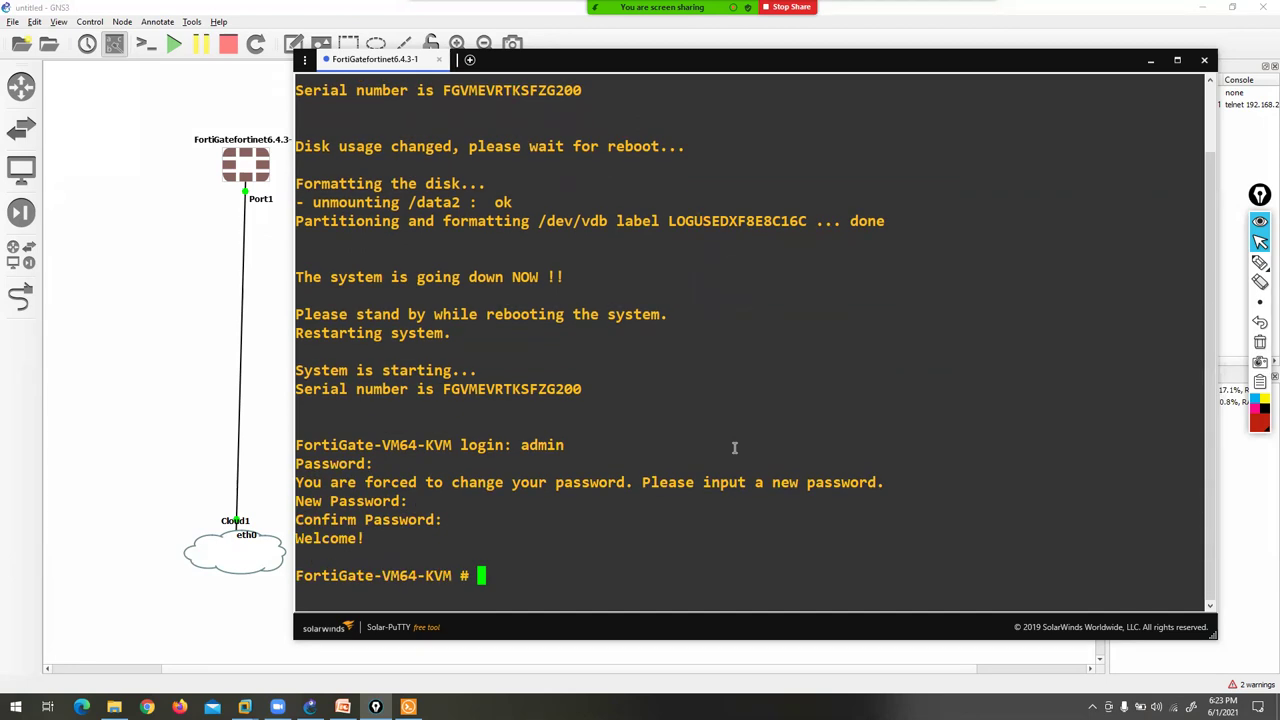
key("Return")
key("Return")
key("Return")
key("Return")
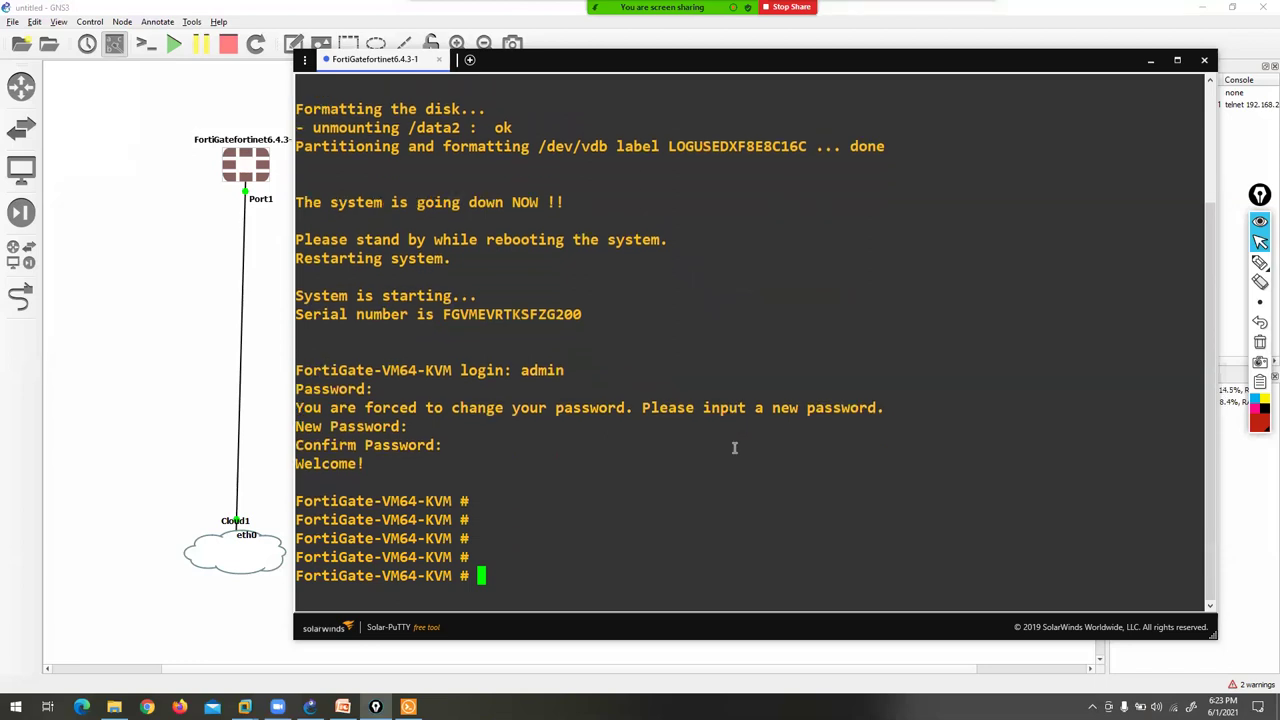
Run 'show system interface' to list the current interface configuration
type("show system interface")
key("Return")
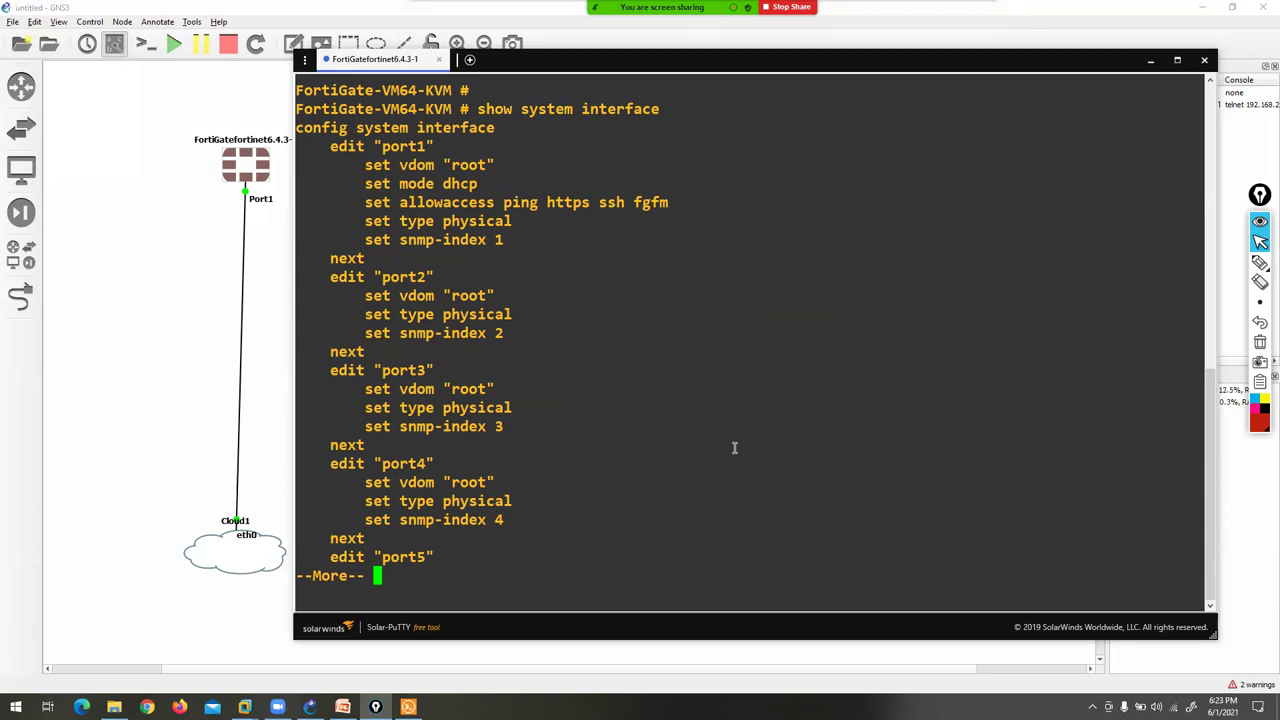
Page through the interface listing, highlighting the port1–port4 and ssl.root entries
left_click_drag(376, 146, 432, 146)
left_click_drag(376, 277, 432, 278)
left_click_drag(376, 370, 432, 371)
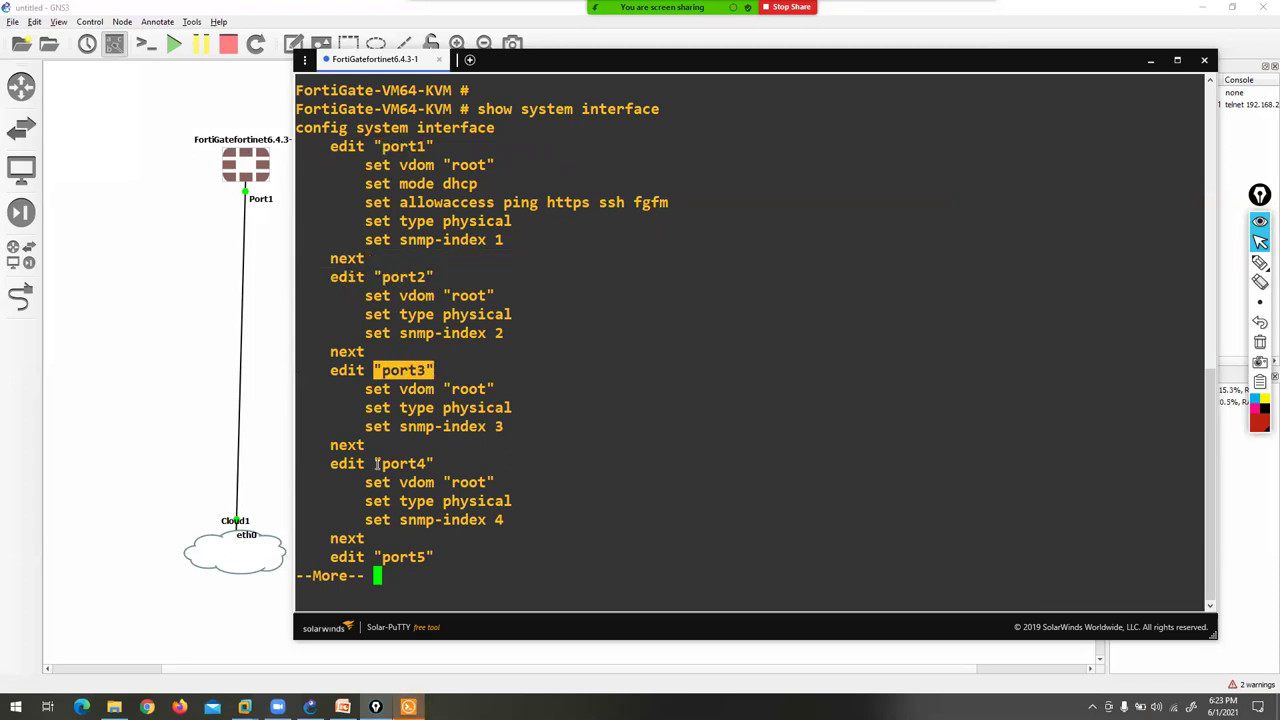
left_click_drag(377, 463, 433, 463)
key("Return")
key("Return")
key("Return")
key("Return")
key("Return")
key("Return")
key("Return")
key("Return")
key("Return")
key("Return")
key("Return")
key("Return")
key("Return")
key("Return")
key("Return")
key("Return")
key("Return")
key("Return")
key("Return")
key("Return")
key("Return")
key("Return")
key("Return")
key("Return")
key("Return")
key("Return")
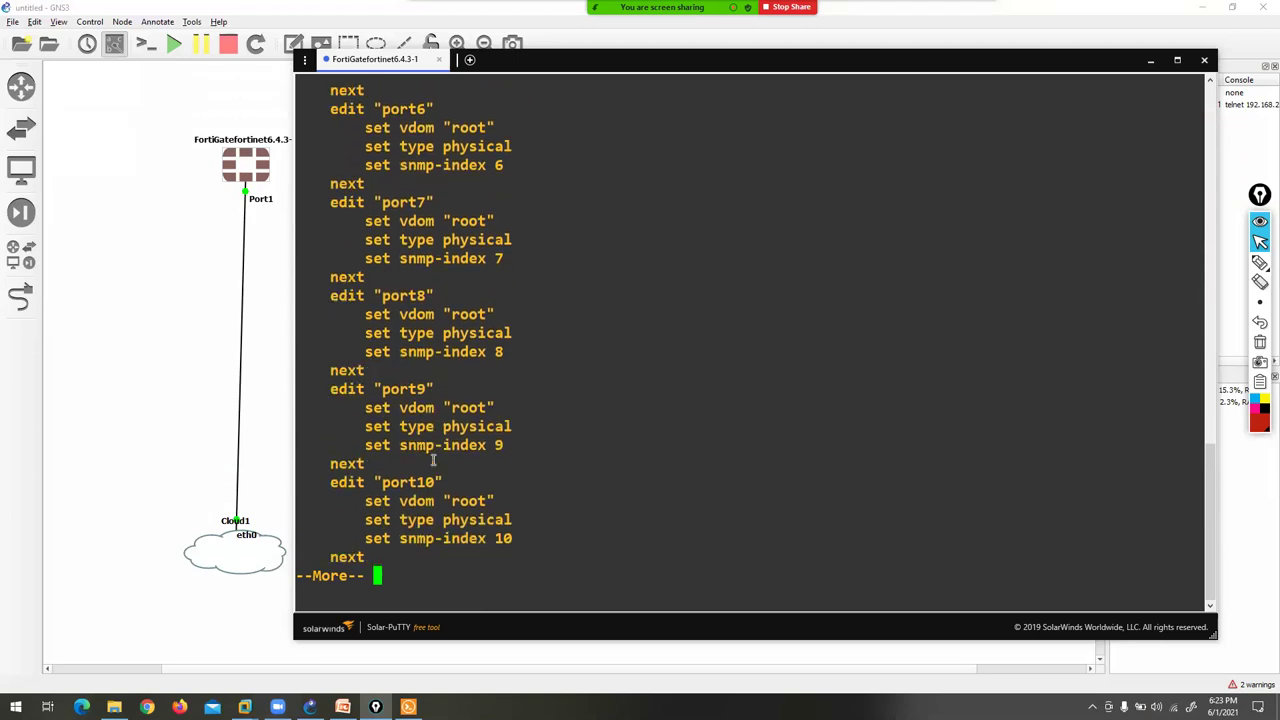
key("Return")
key("Return")
key("Return")
key("Return")
key("Return")
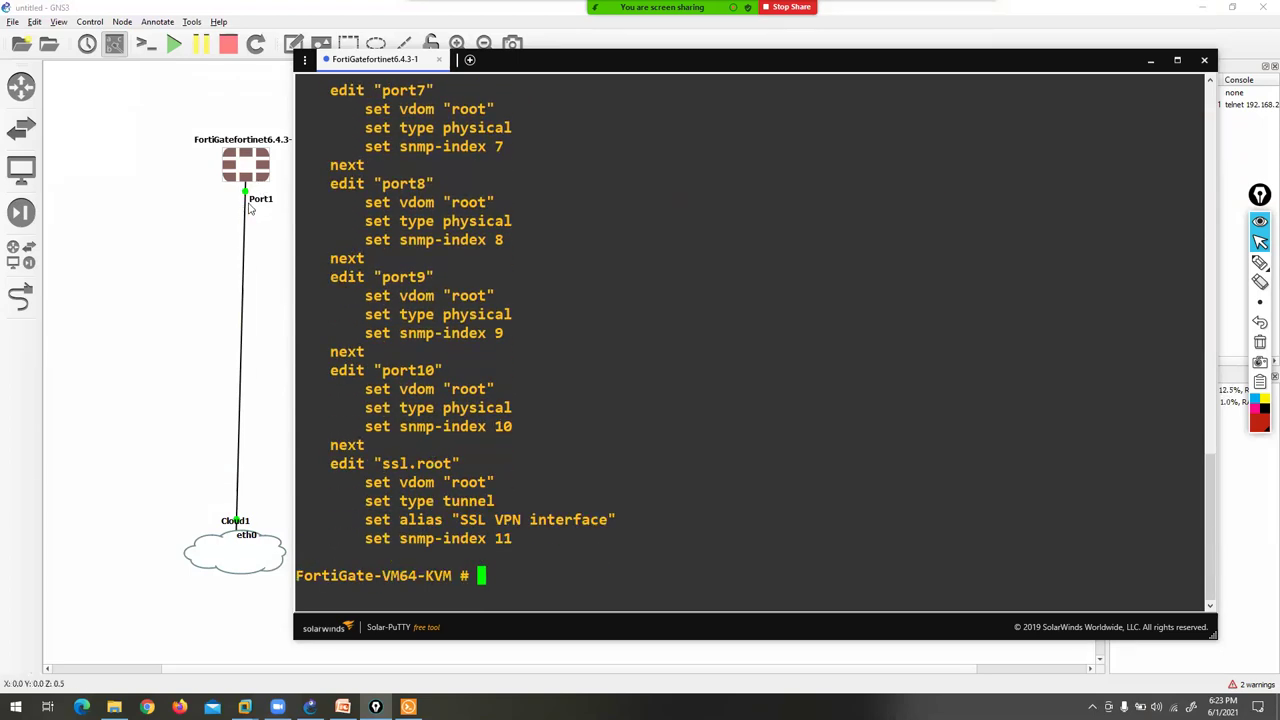
double_click(556, 463)
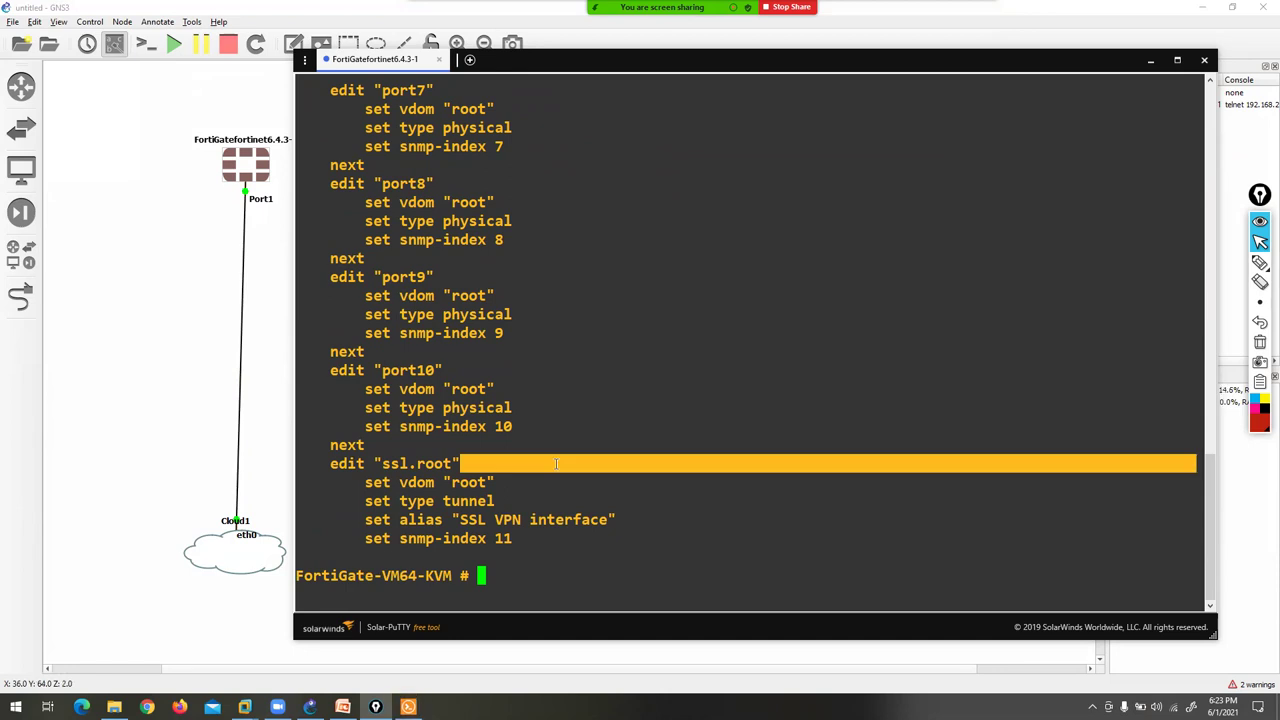
left_click(556, 463)
Enter 'config system interface' and start editing port1
type("config system interface")
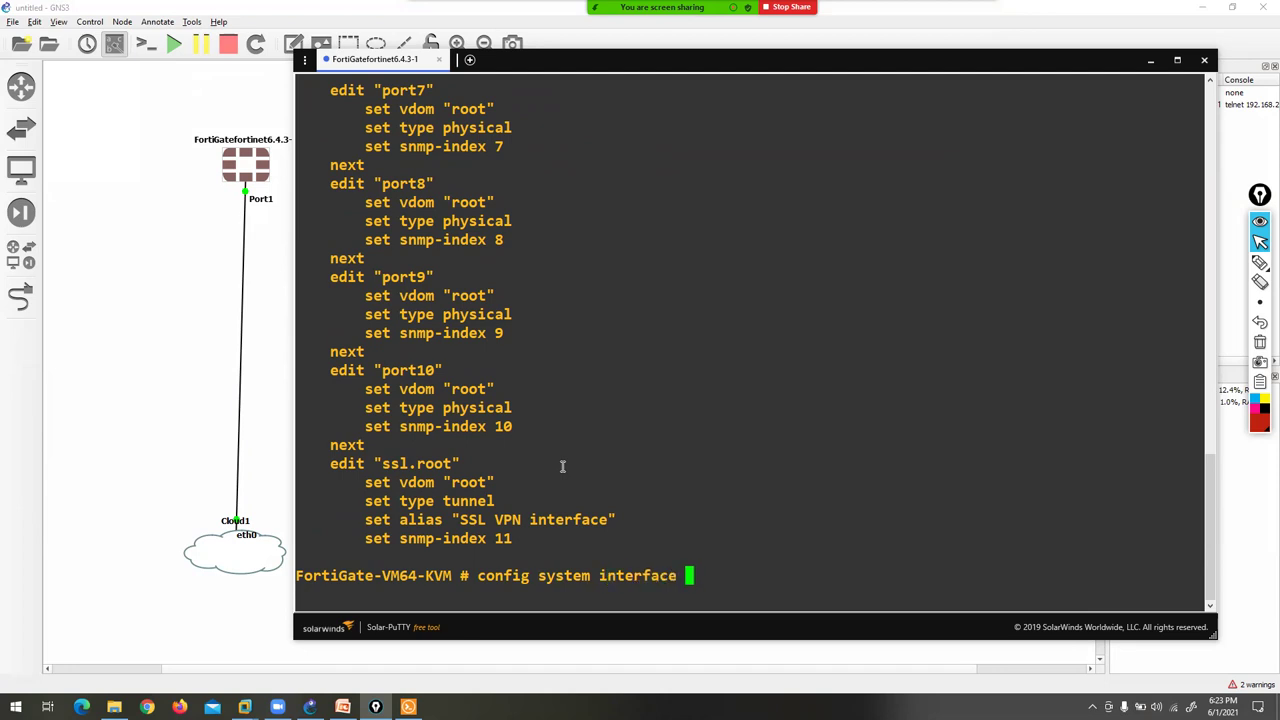
key("Return")
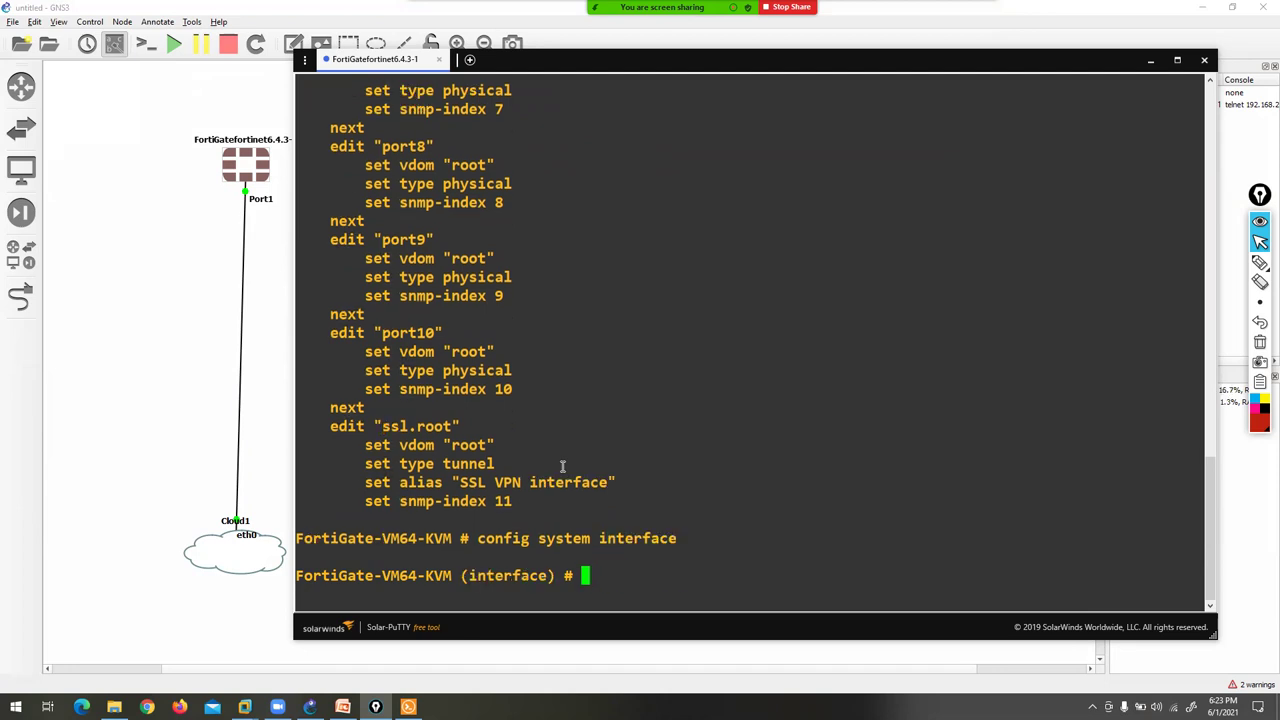
left_click_drag(453, 576, 556, 576)
left_click(625, 576)
type("edit port1")
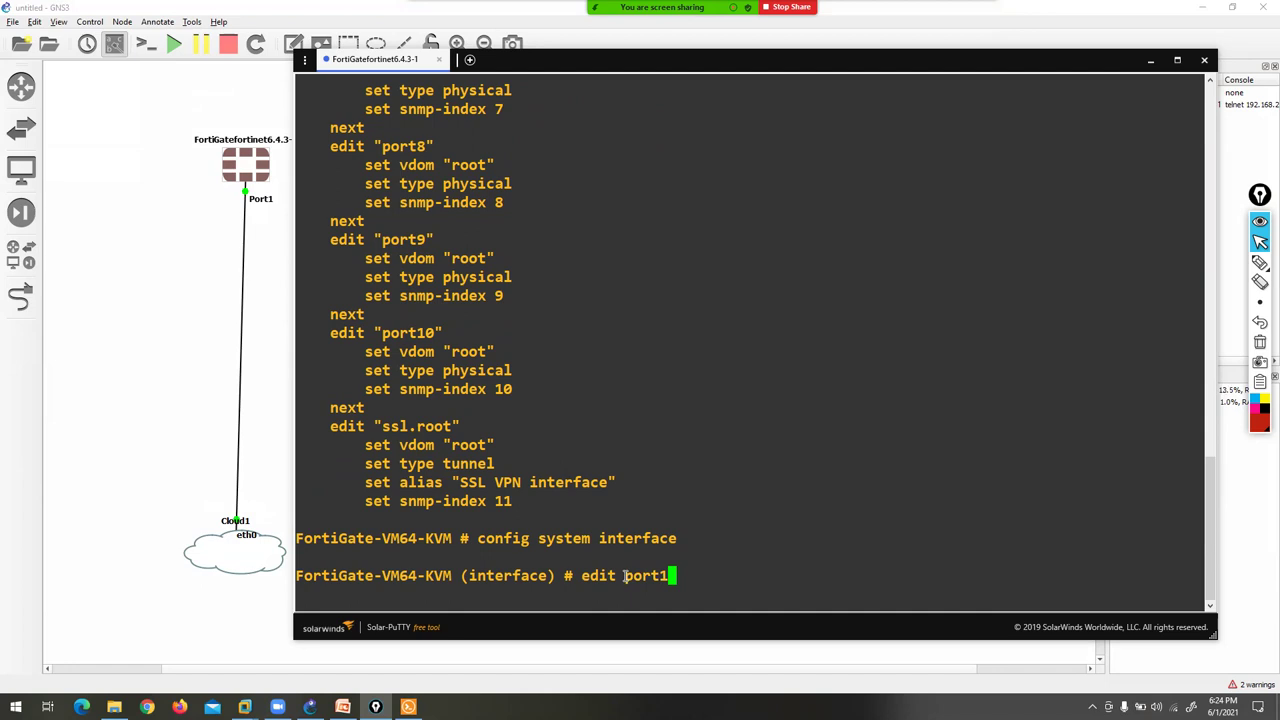
key("BackSpace")
type("2")
key("Tab")
key("Tab")
key("Tab")
key("Tab")
key("Tab")
key("BackSpace")
key("BackSpace")
key("BackSpace")
key("BackSpace")
key("BackSpace")
type("port1")
key("Return")
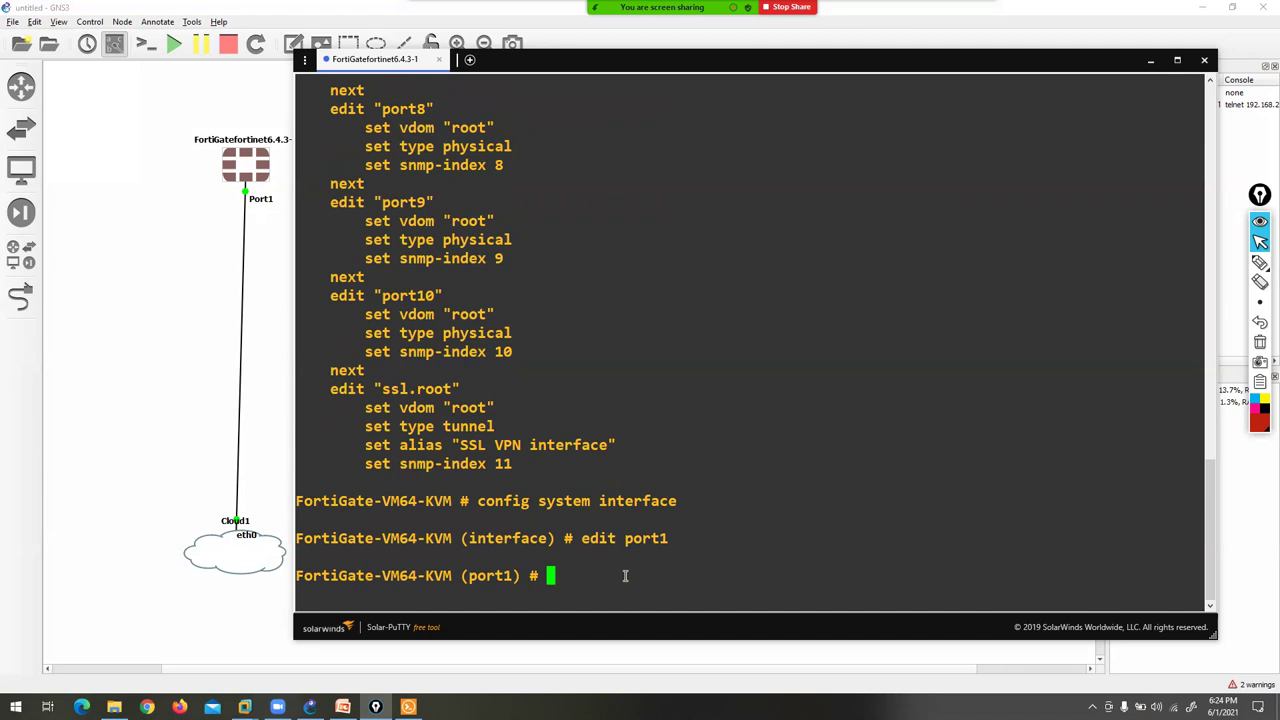
Set port1 to static mode with IP 192.168.255.187/24
type("set mode static")
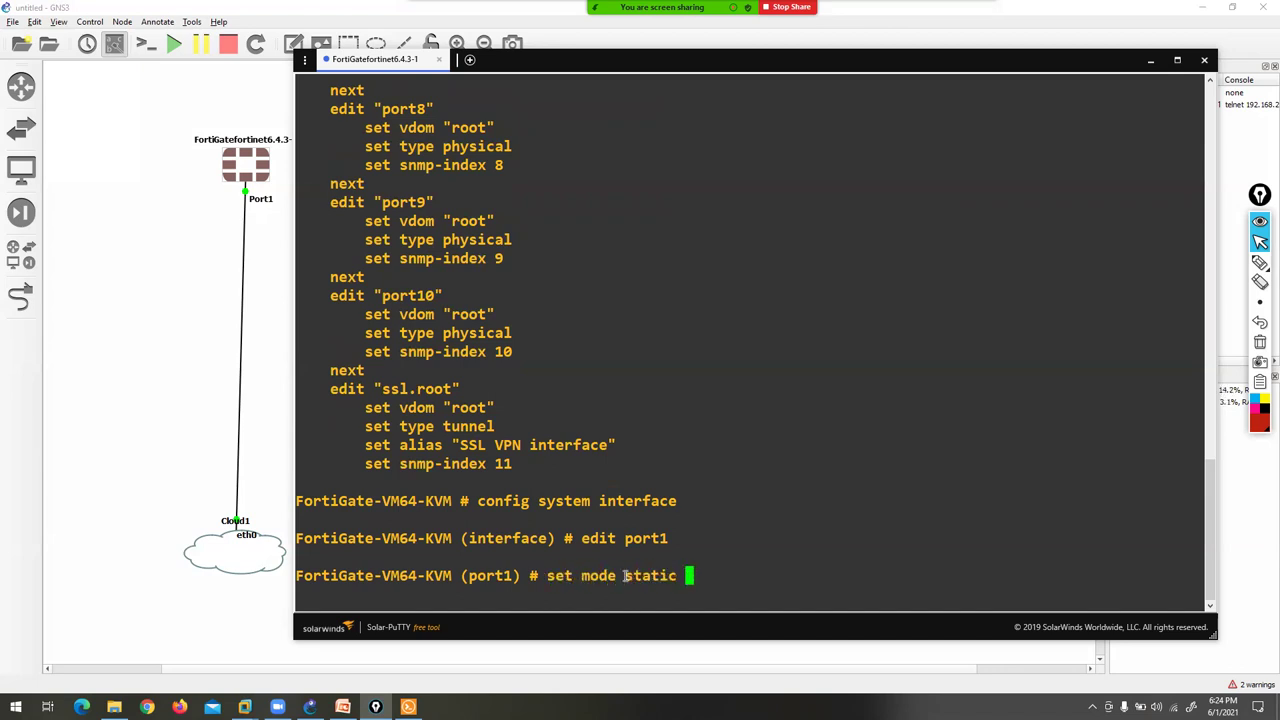
key("Return")
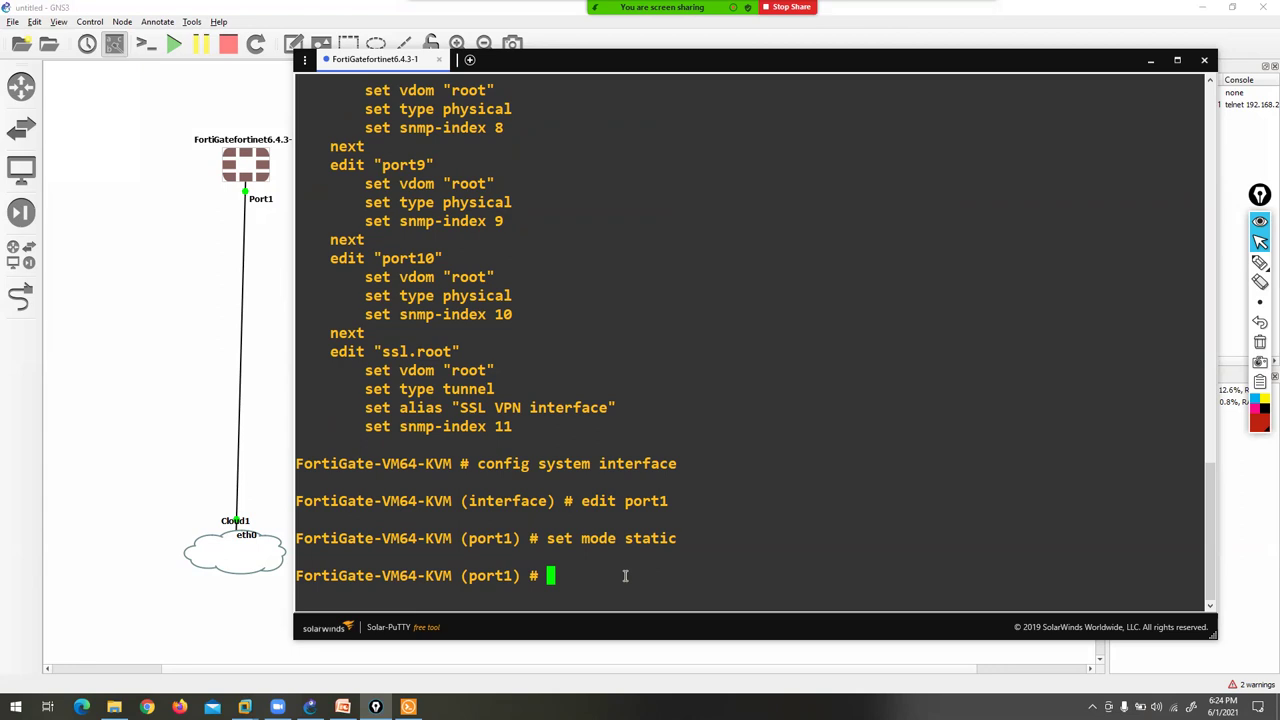
type("set ip 192.168.")
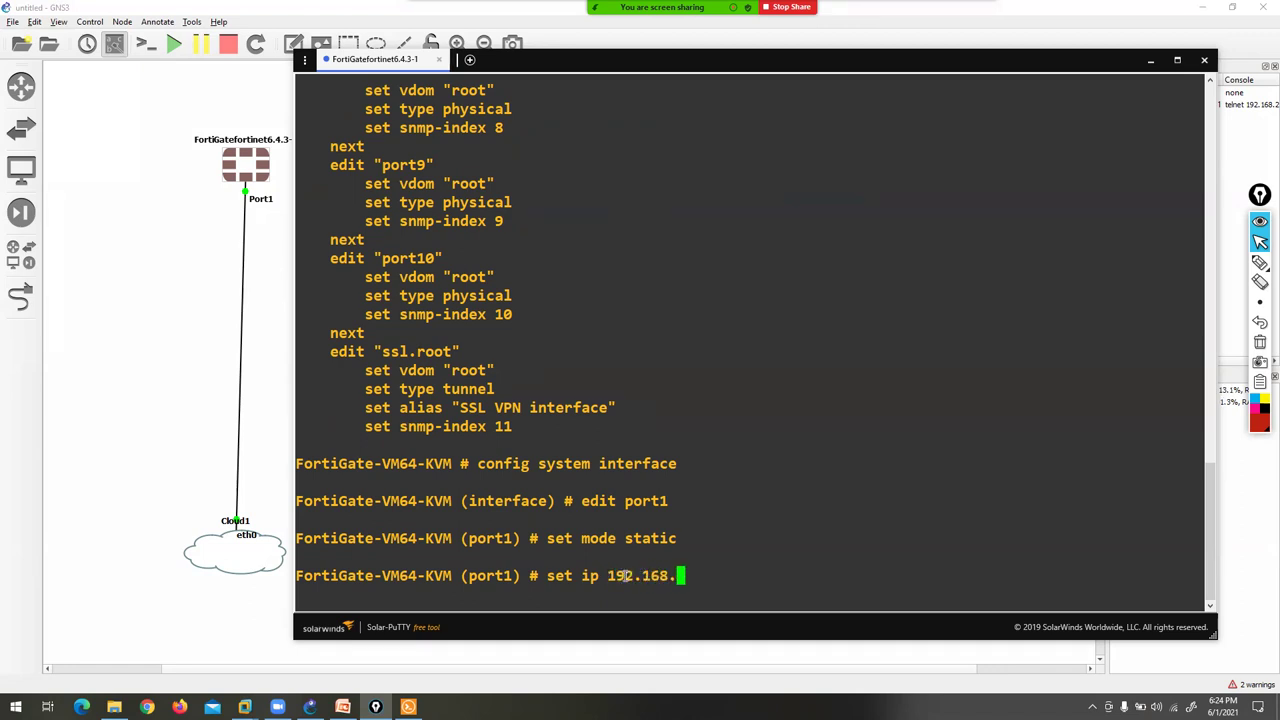
type("255.187/24")
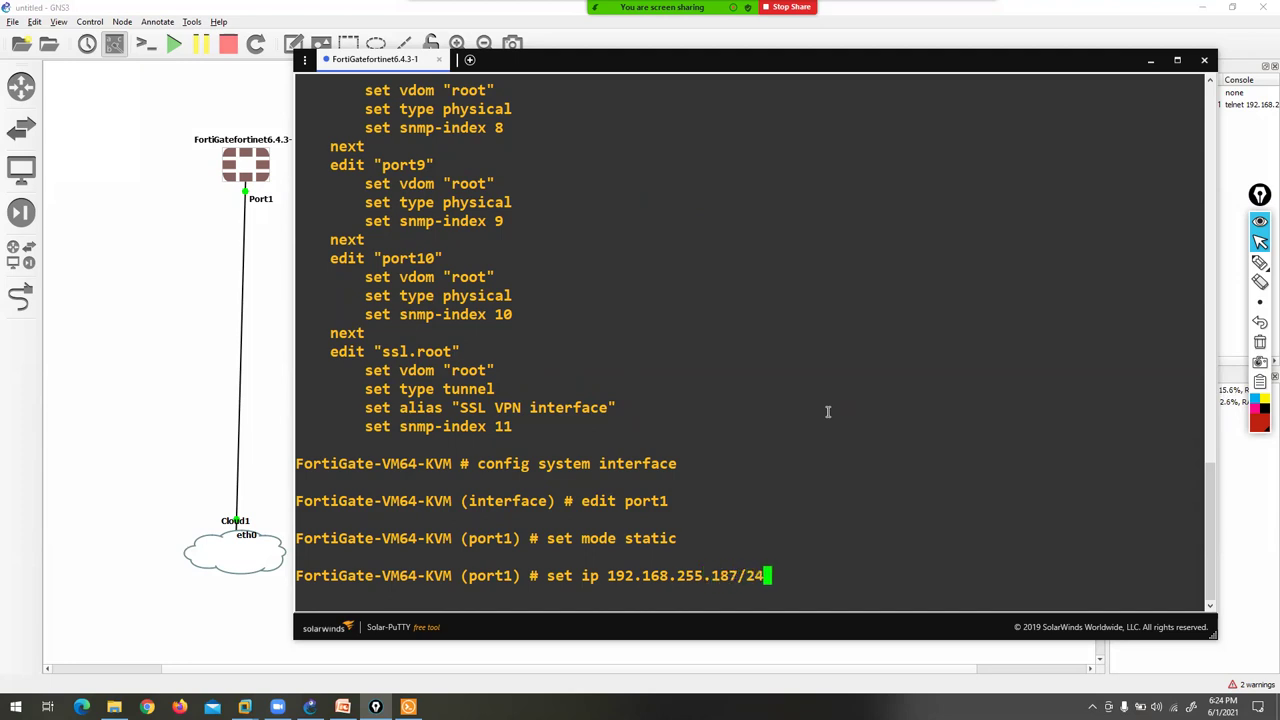
key("Return")
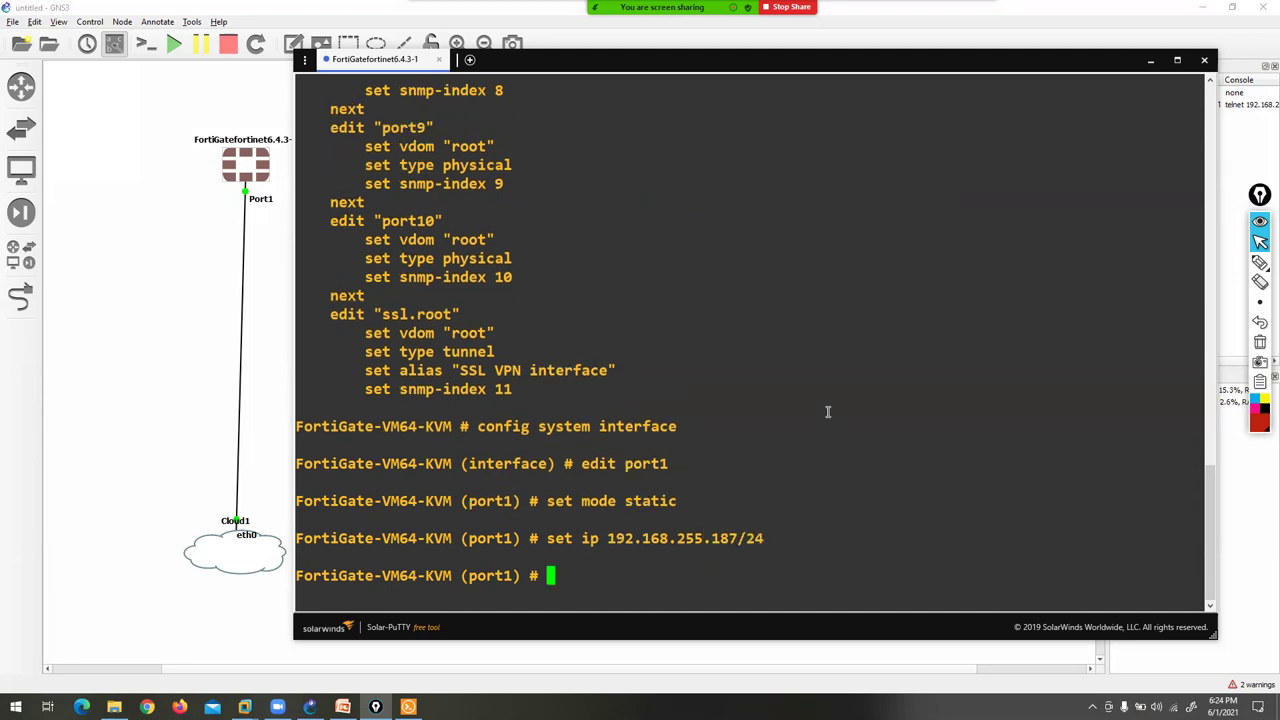
Allow http, https, ping and ssh access on port1, then type 'end'
type("set allowaccess")
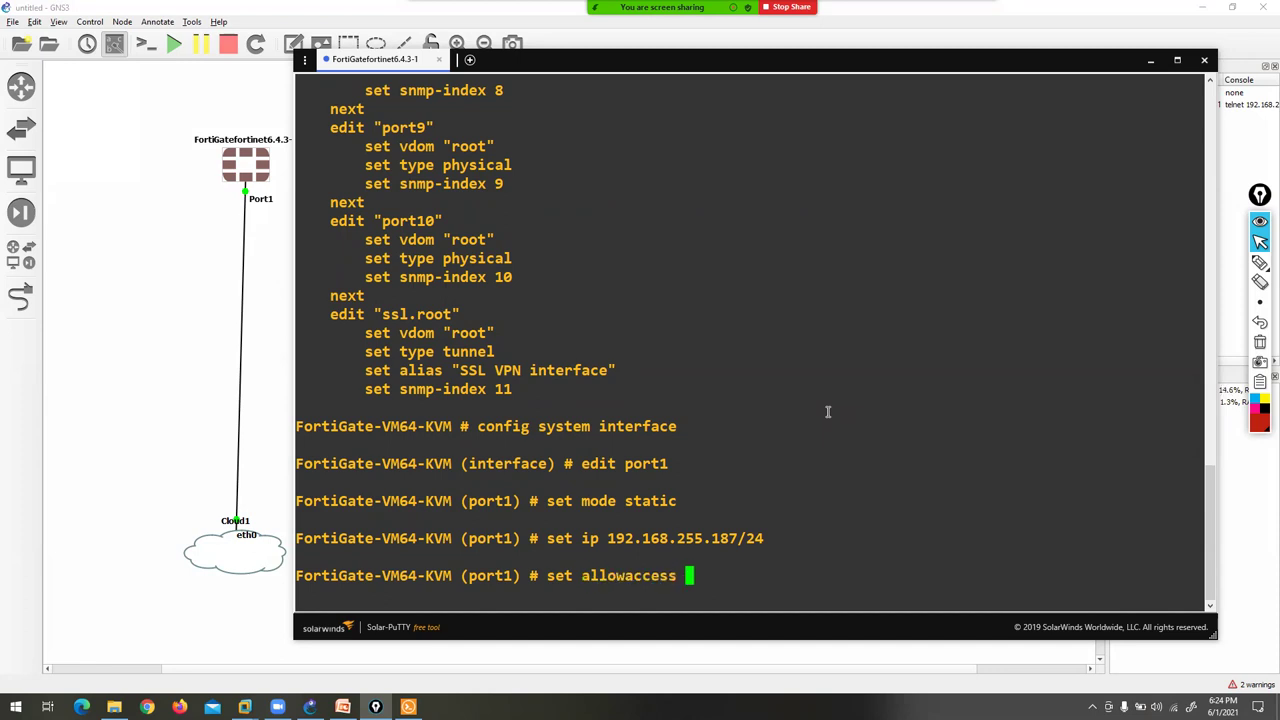
key("question")
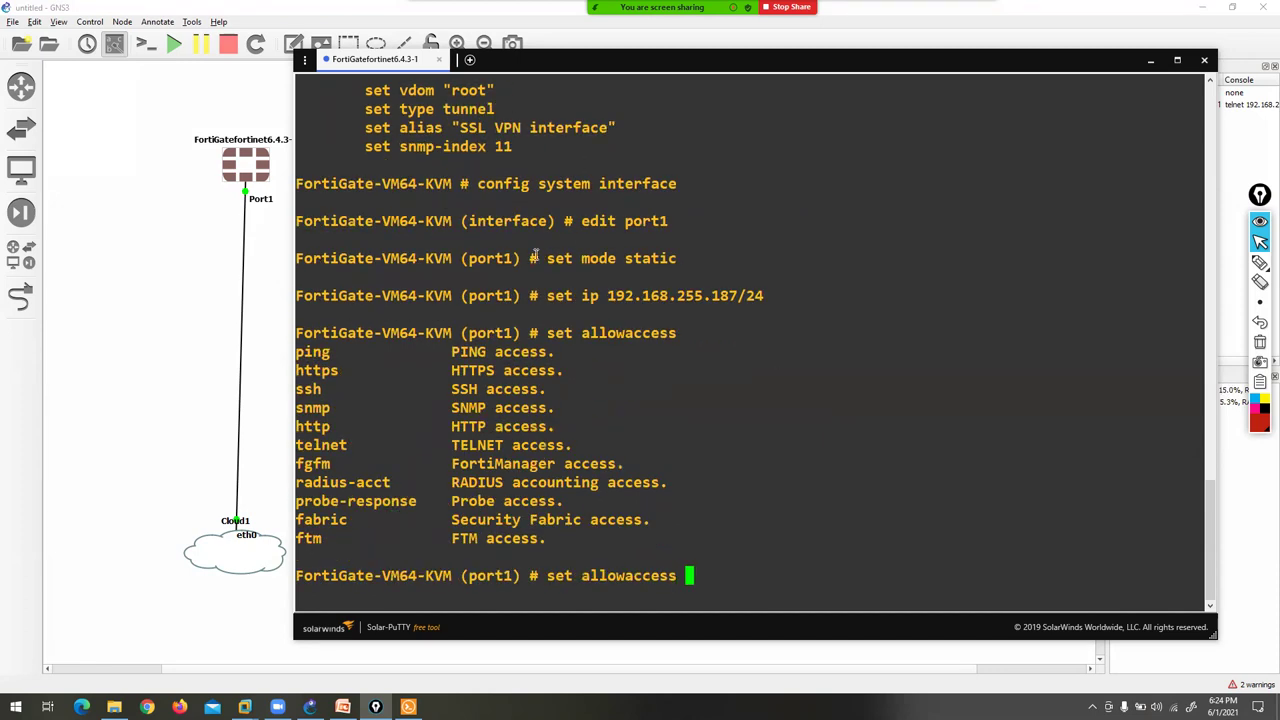
left_click_drag(331, 355, 551, 547)
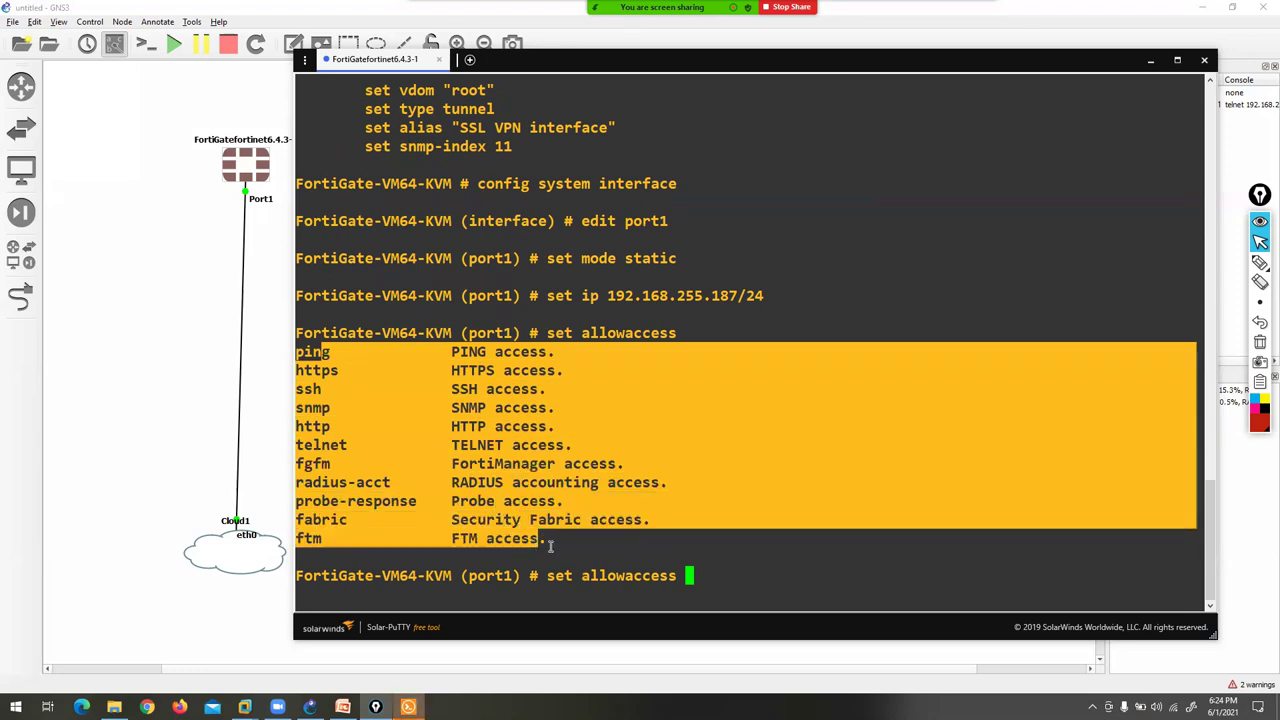
left_click(760, 575)
type("https")
key("BackSpace")
key("BackSpace")
key("BackSpace")
type("p https ping ssh")
key("Return")
key("Return")
key("Return")
type("n")
key("BackSpace")
type("end")
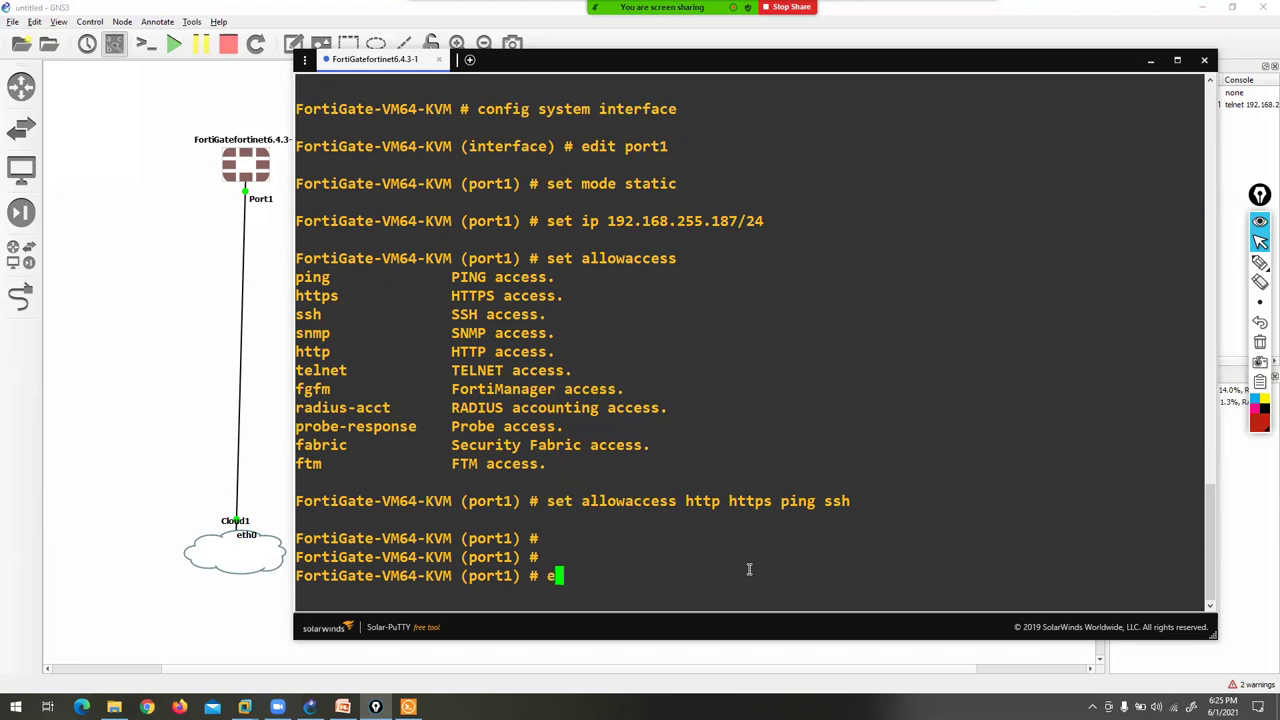
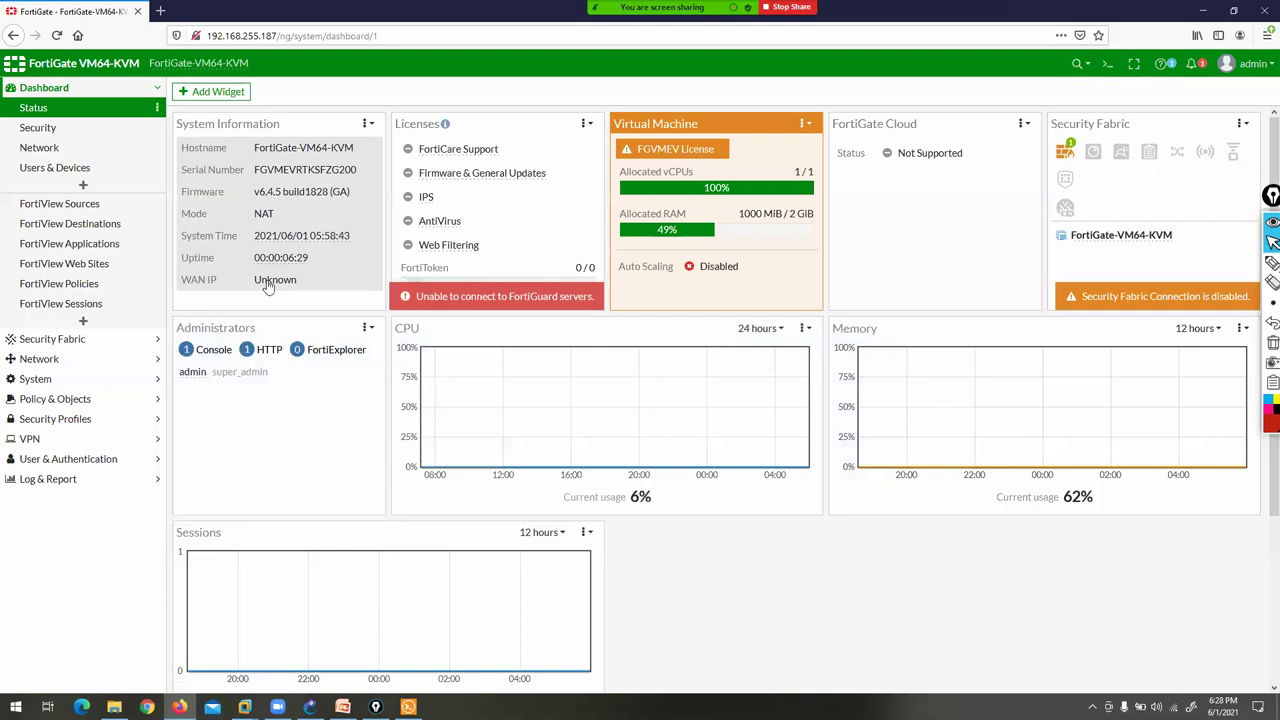
Move the Virtual Machine widget and dismiss the page's context menus
left_click(495, 100)
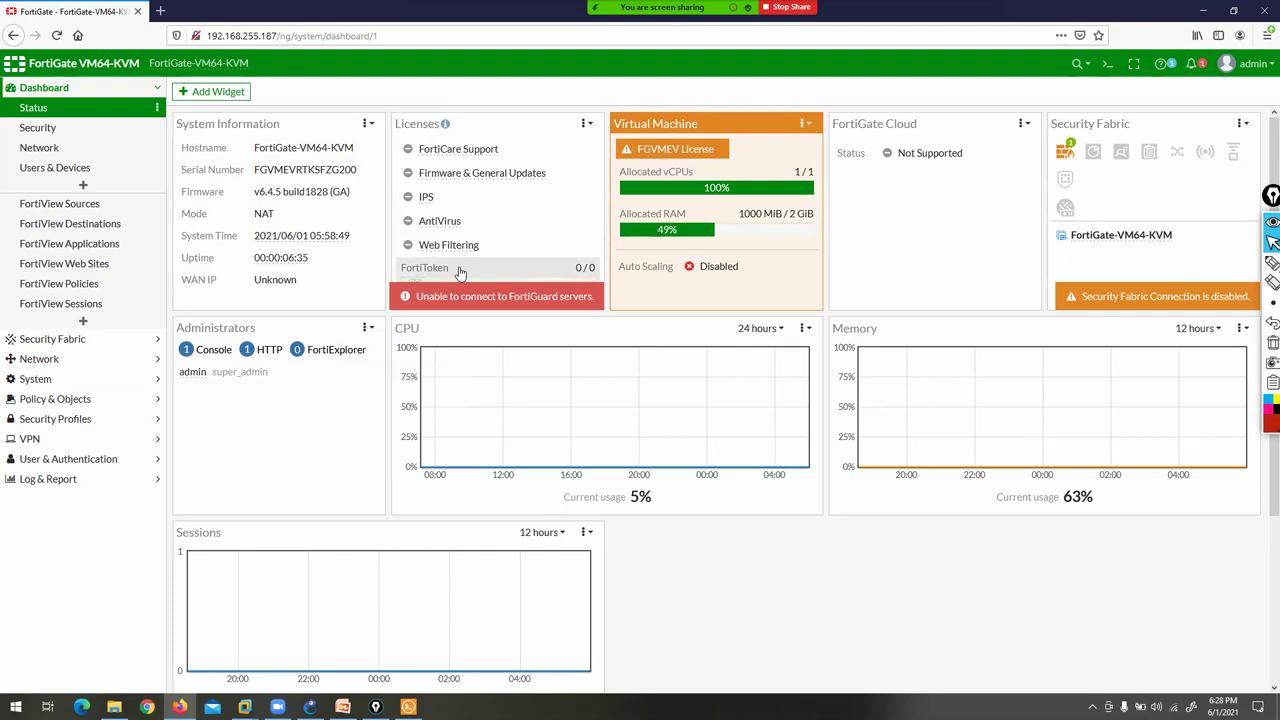
left_click_drag(668, 124, 712, 126)
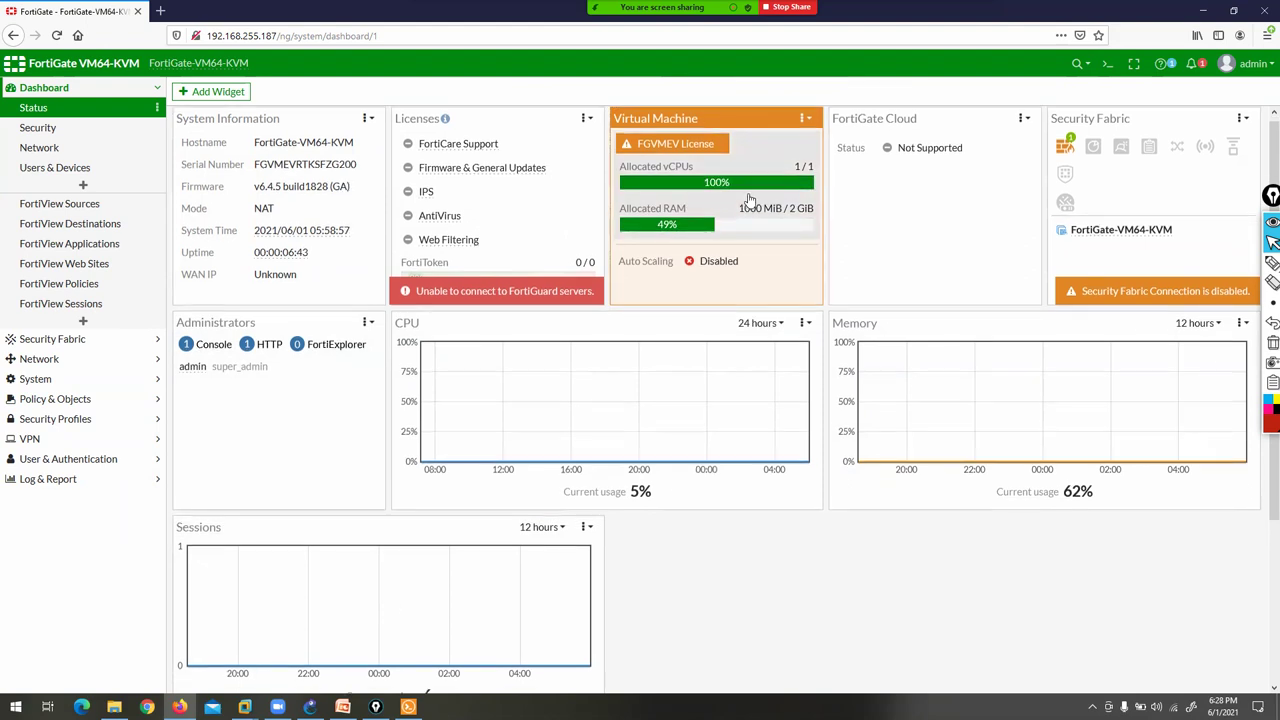
right_click(754, 196)
left_click(782, 650)
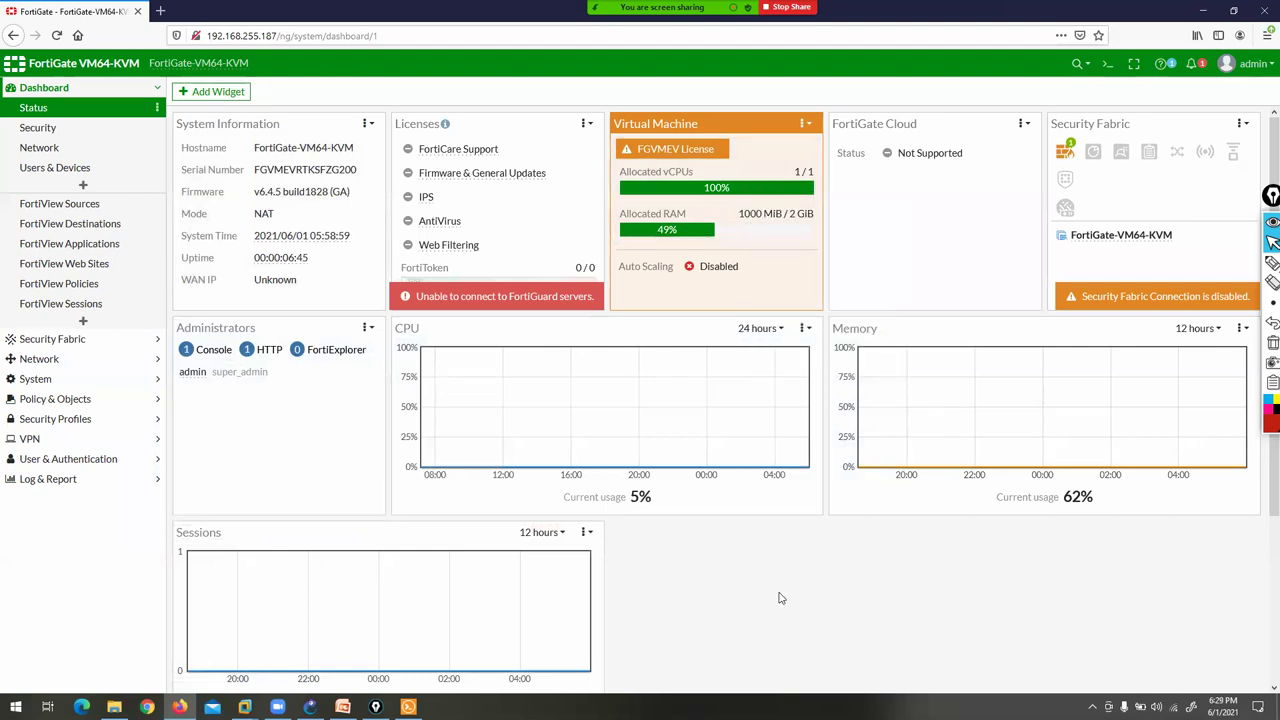
right_click(775, 598)
left_click(900, 220)
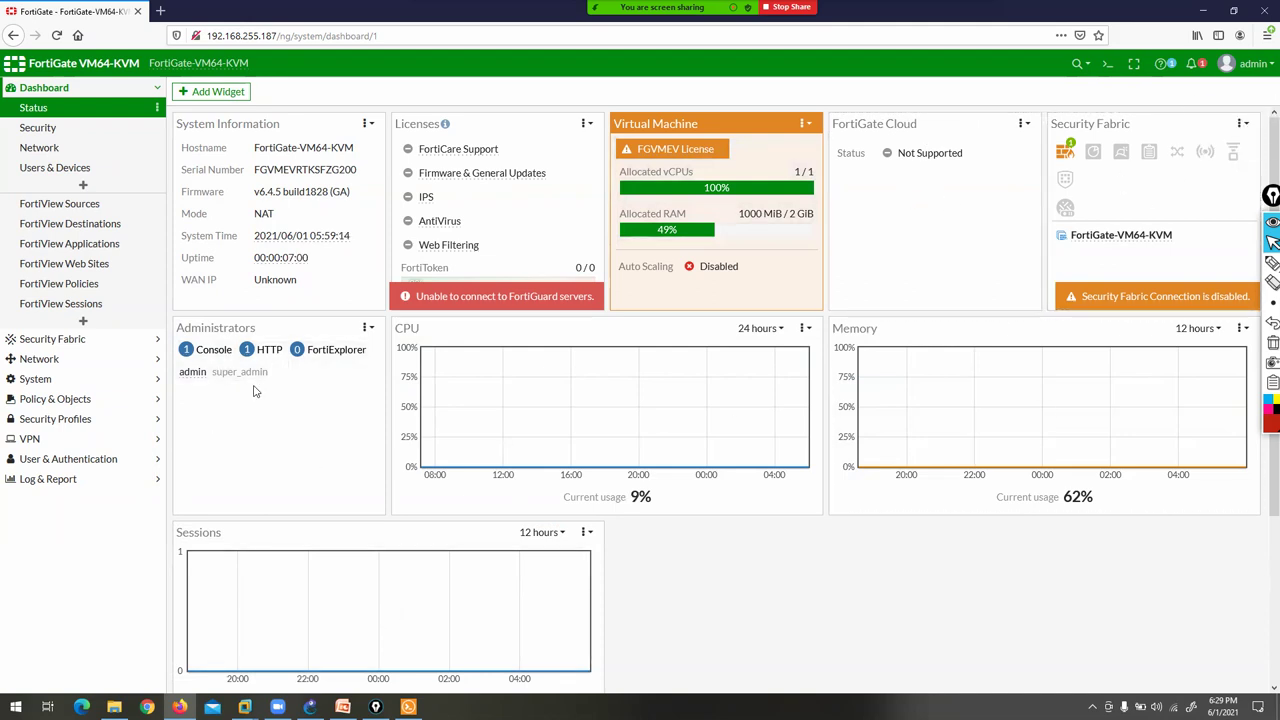
Sketch and clear red strokes, then draw an arrow to the Administrators widget
left_click(1232, 263)
mouse_move(97, 447)
left_mouse_down()
mouse_move(163, 365)
mouse_move(152, 381)
left_mouse_up()
mouse_move(338, 494)
left_mouse_down()
mouse_move(288, 386)
mouse_move(258, 360)
mouse_move(290, 373)
left_mouse_up()
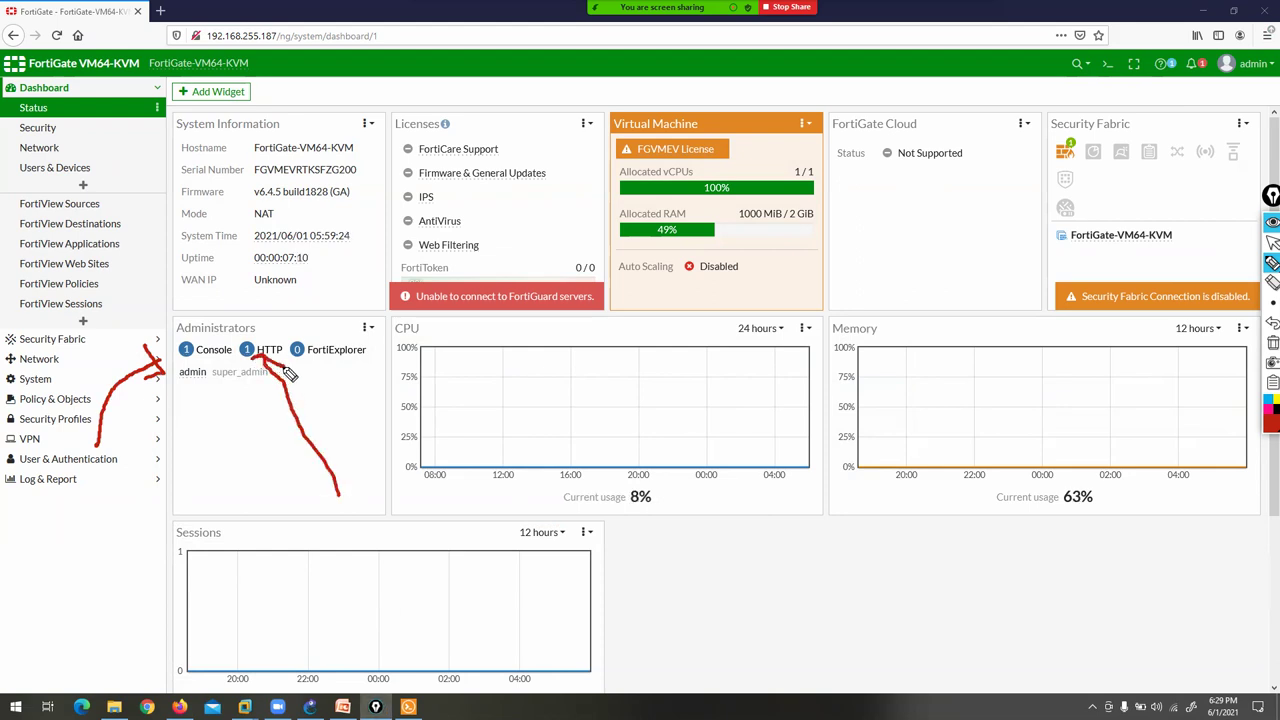
mouse_move(160, 385)
left_mouse_down()
mouse_move(205, 387)
mouse_move(215, 438)
mouse_move(275, 405)
mouse_move(242, 396)
left_mouse_up()
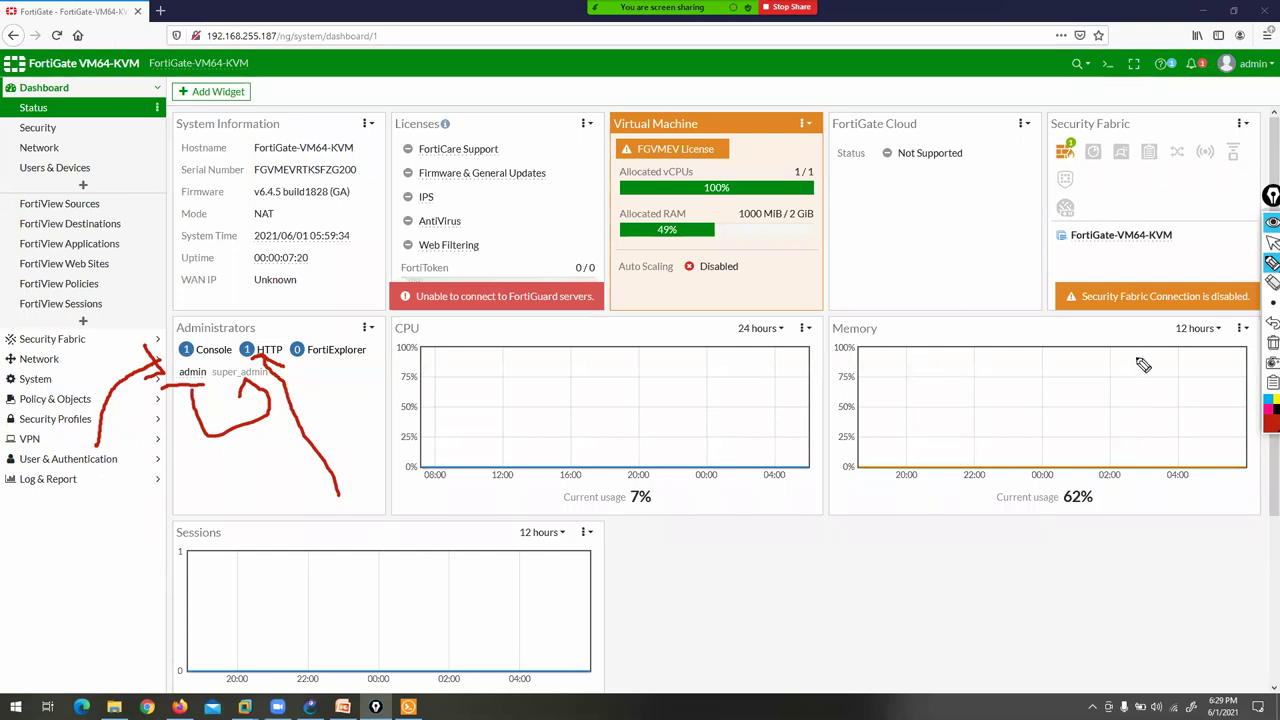
left_click(1264, 344)
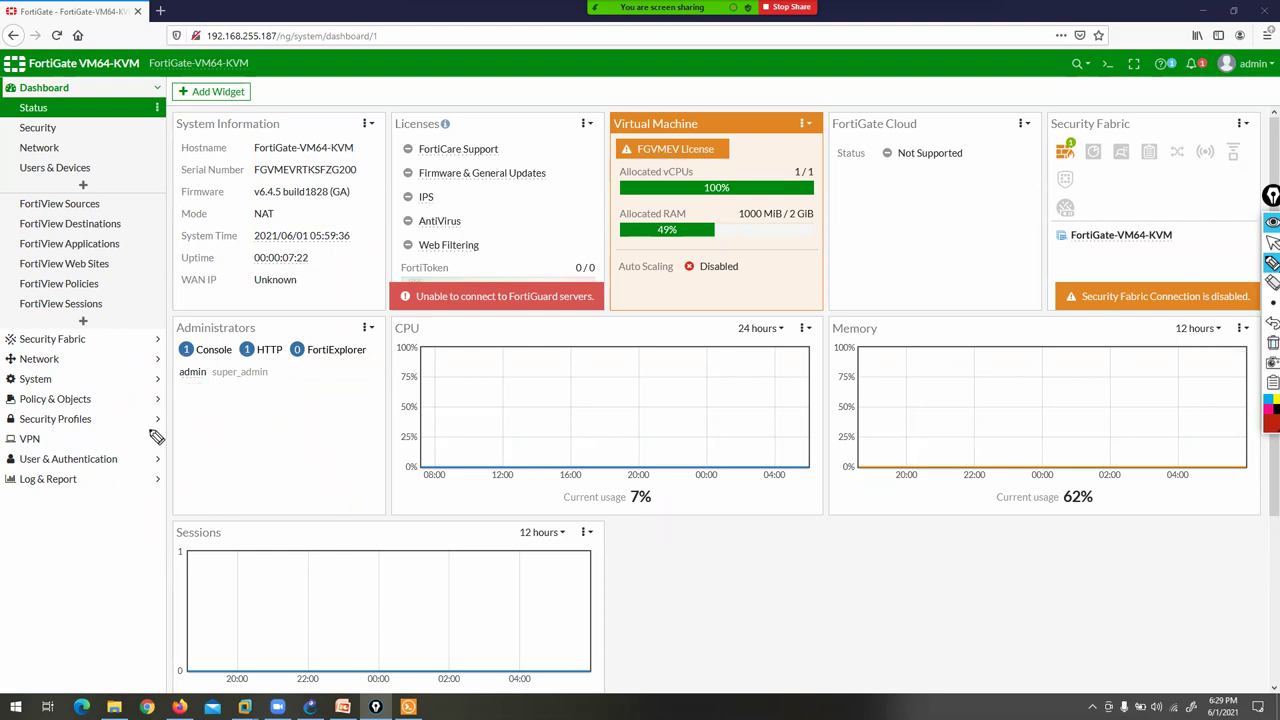
mouse_move(131, 208)
left_mouse_down()
mouse_move(128, 235)
mouse_move(174, 330)
mouse_move(160, 336)
left_mouse_up()
left_click(1272, 243)
left_click(408, 707)
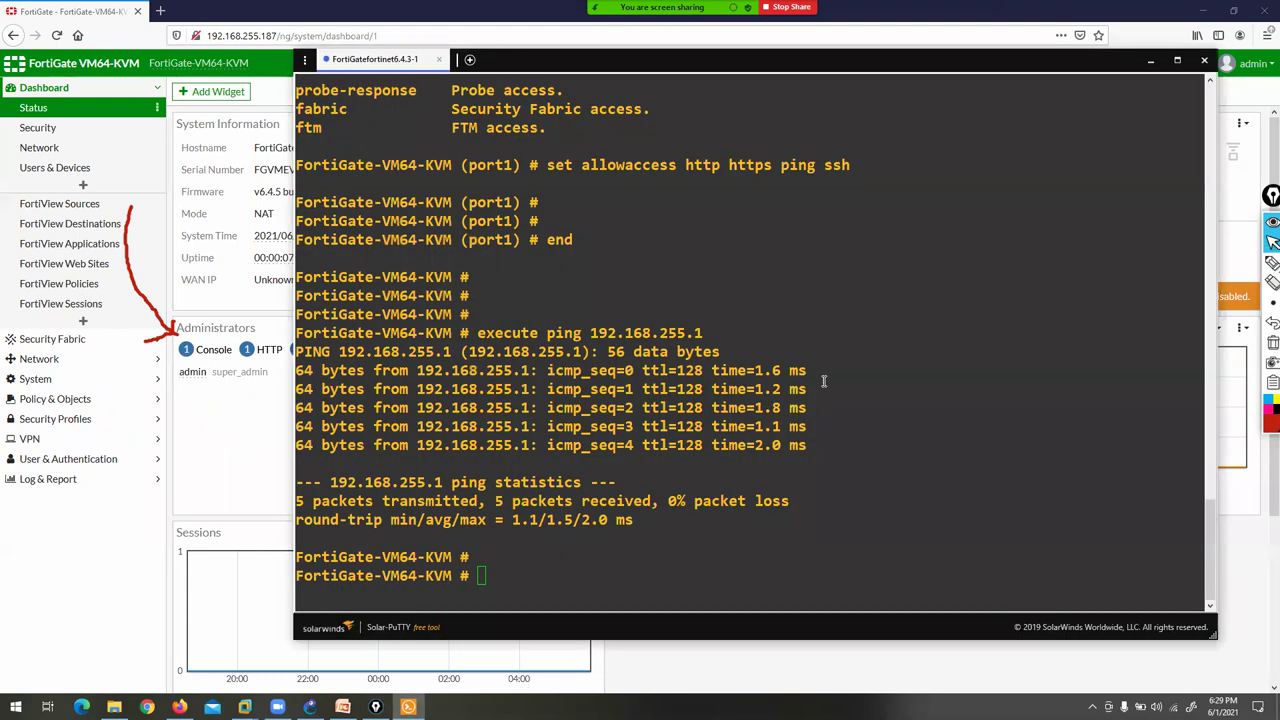
left_click(1150, 61)
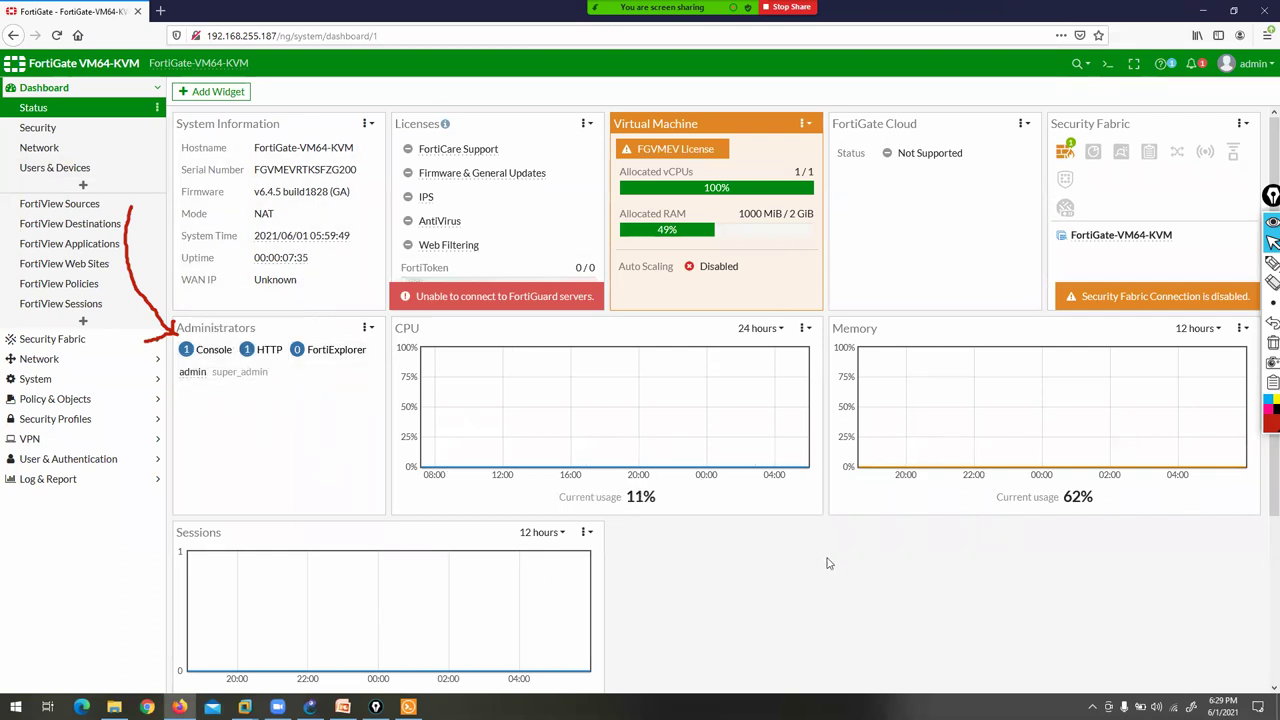
Circle the CPU widget title in red, then erase the mark
left_click(1271, 263)
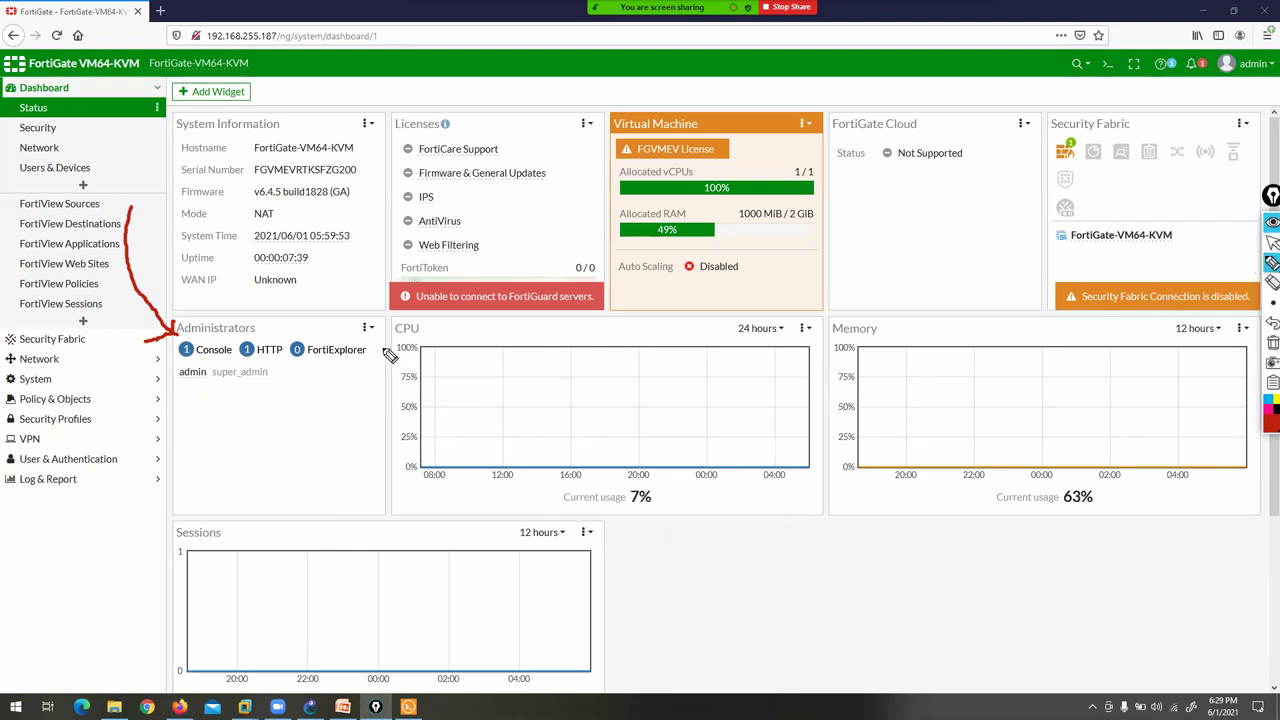
mouse_move(424, 303)
left_mouse_down()
mouse_move(386, 320)
mouse_move(453, 312)
left_mouse_up()
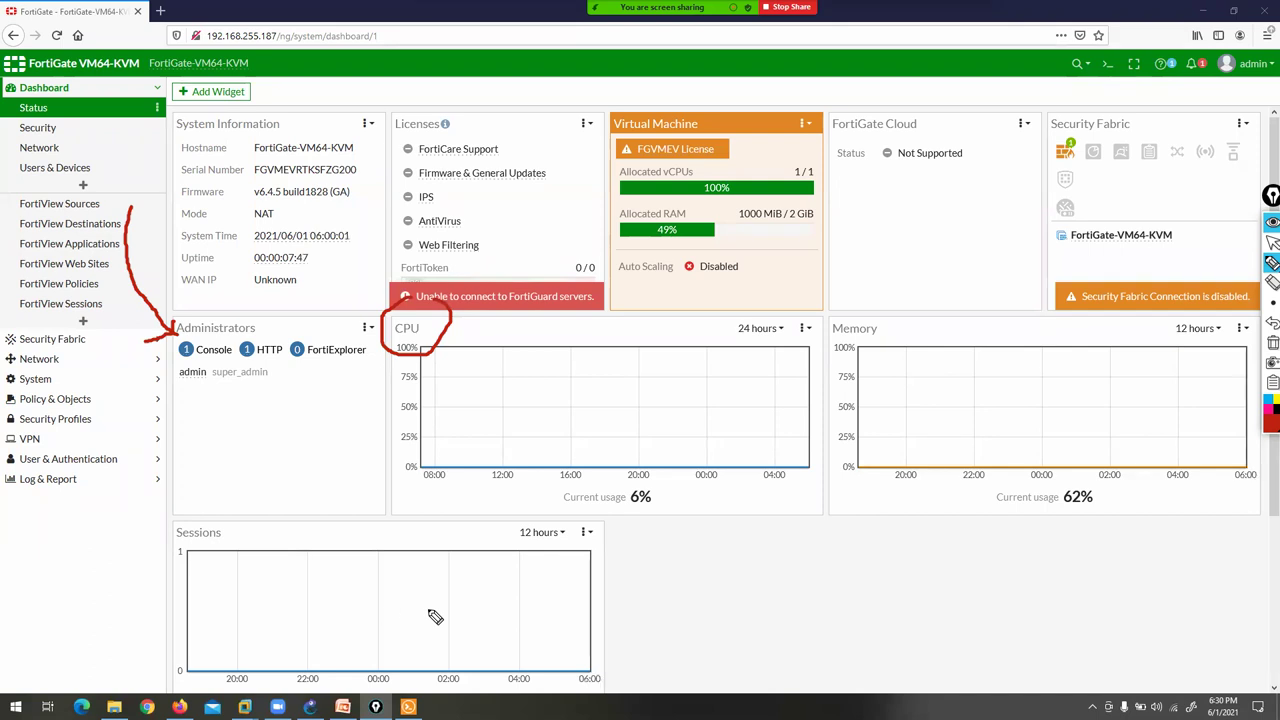
left_click(1272, 322)
left_click(1272, 242)
Resize the CPU widget to full width, then back to 1x1
left_click(806, 328)
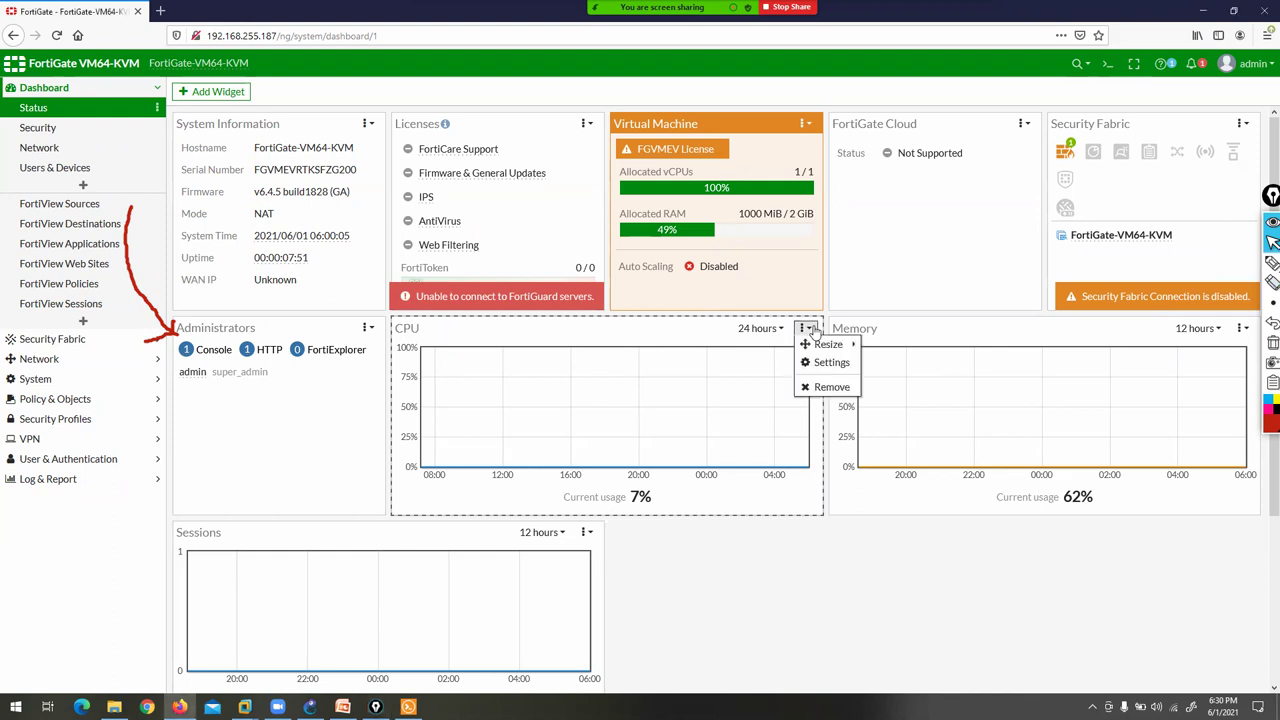
mouse_move(828, 350)
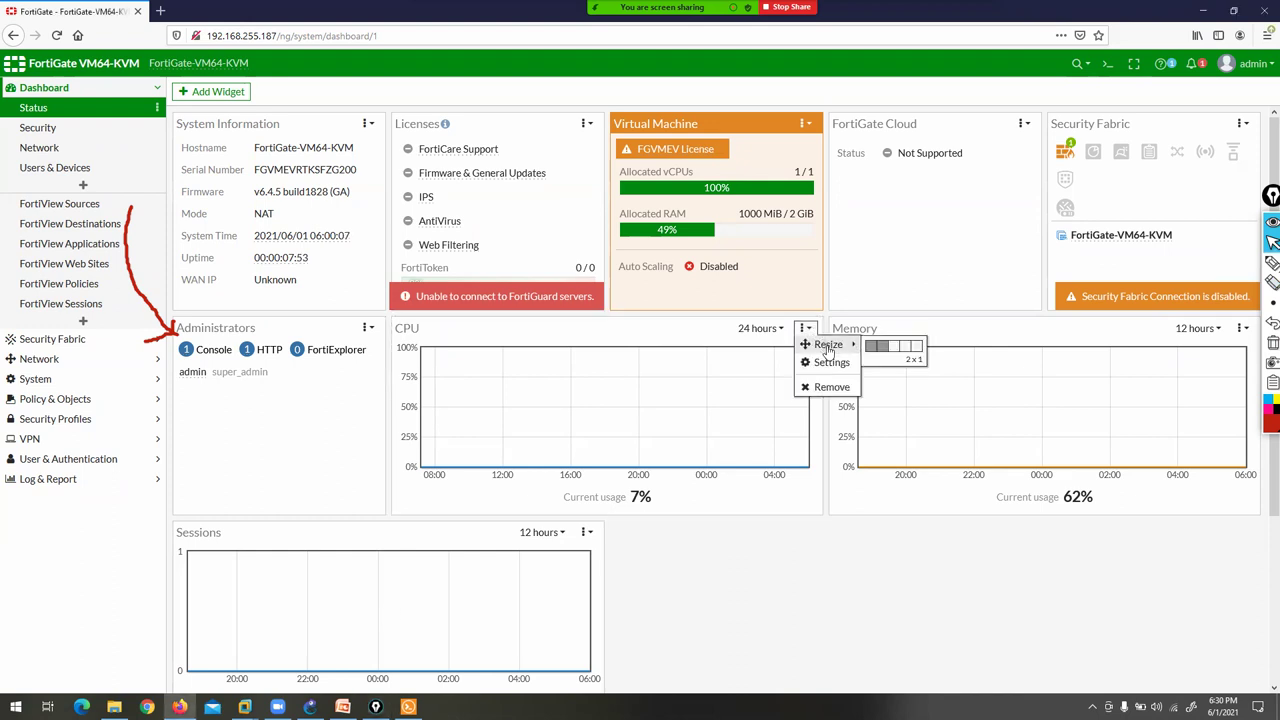
left_click(915, 347)
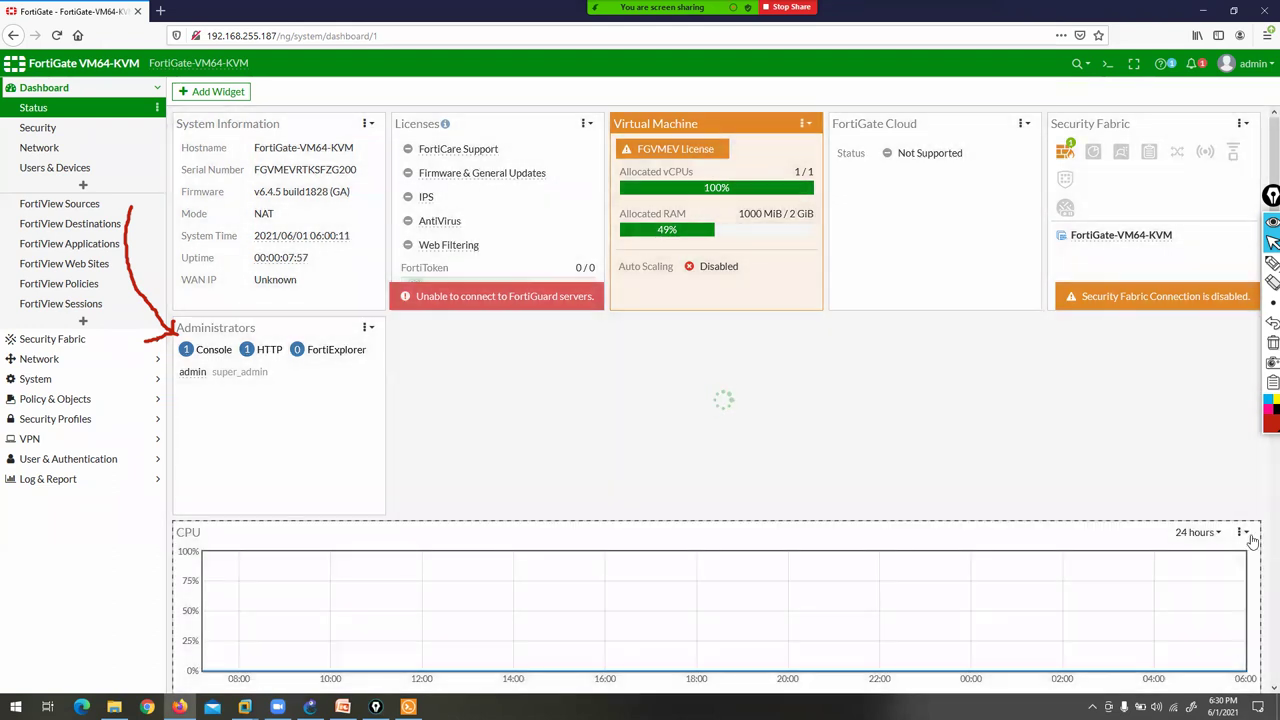
left_click(1244, 533)
mouse_move(1243, 549)
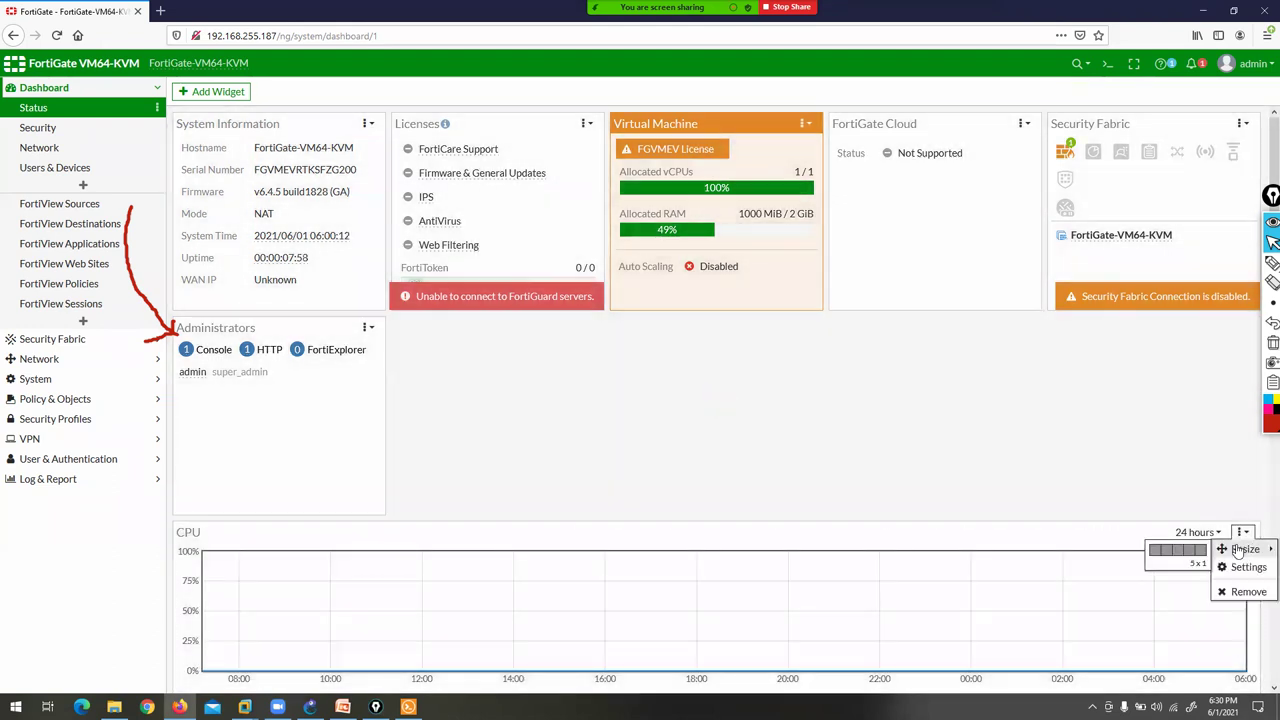
left_click(1170, 552)
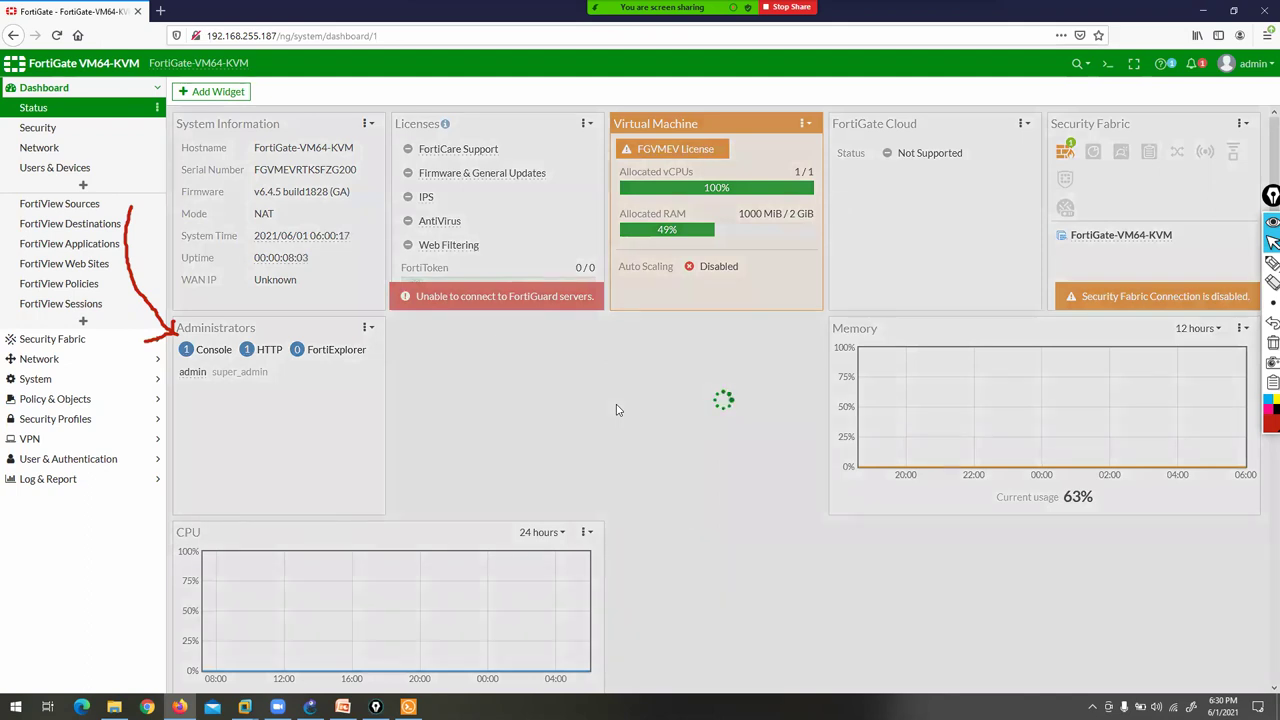
Add the SD-WAN and HA Status widgets from the widget list
left_click(220, 92)
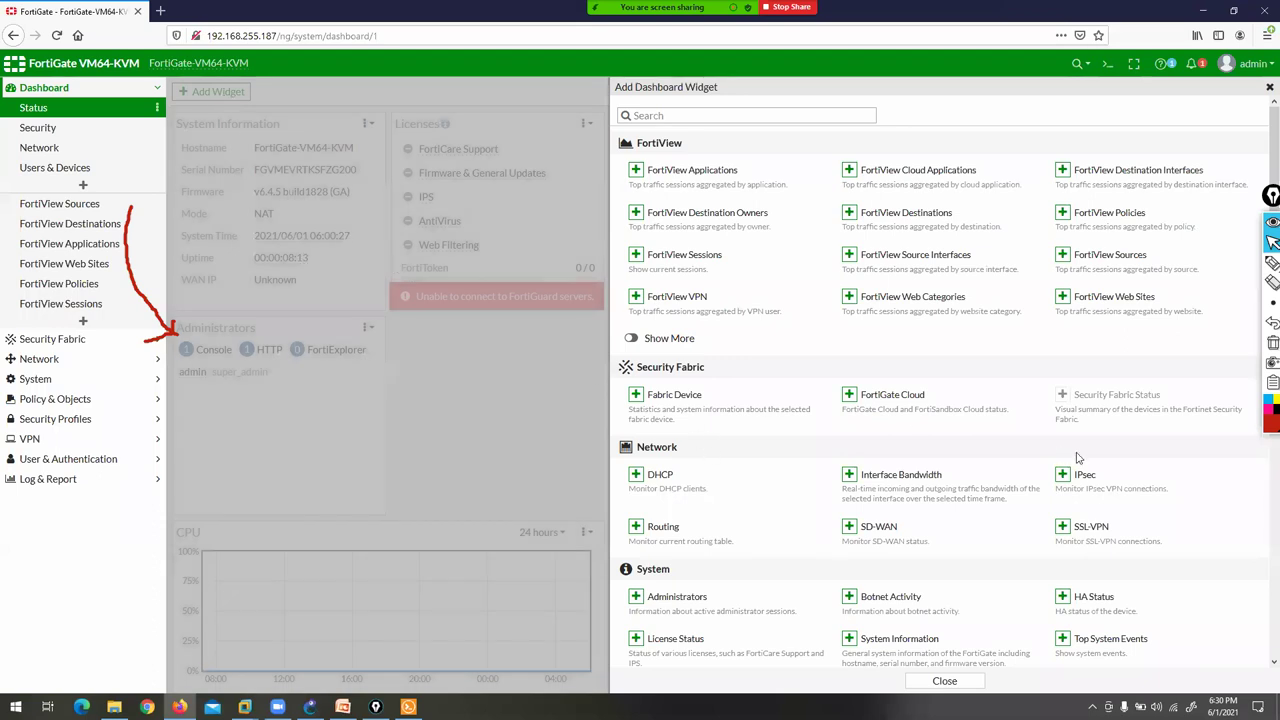
left_click(892, 539)
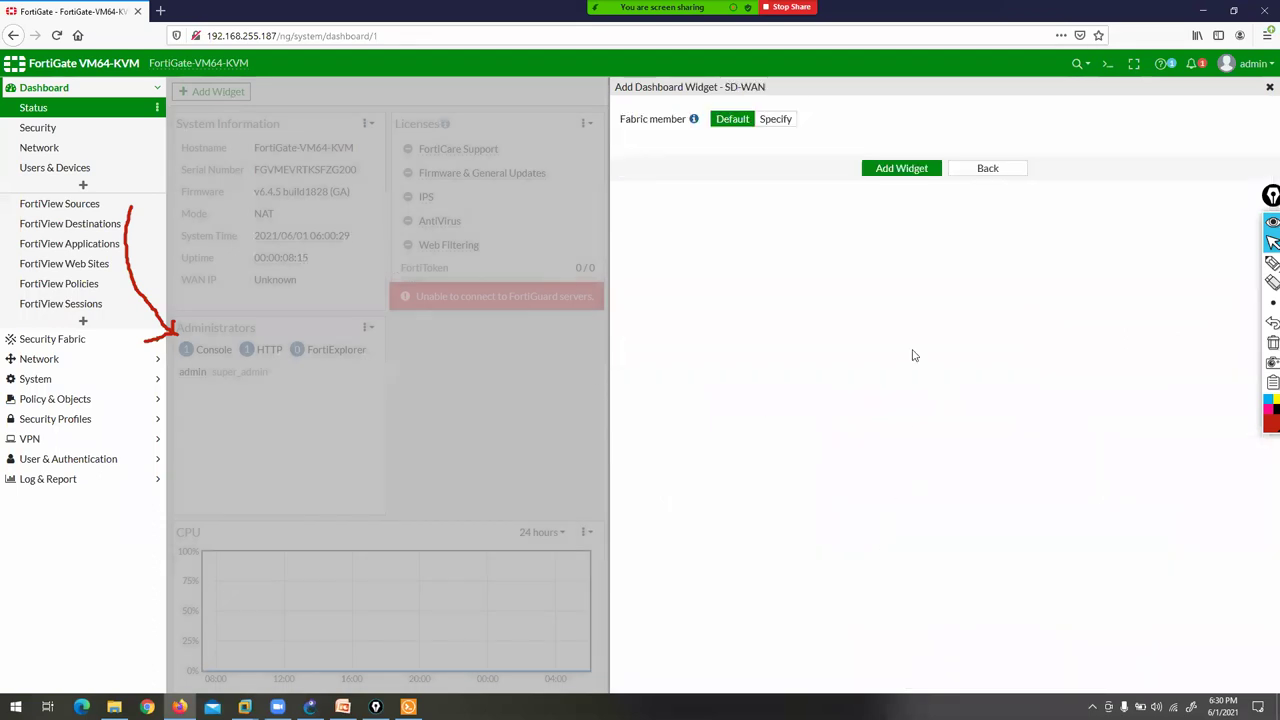
left_click(882, 178)
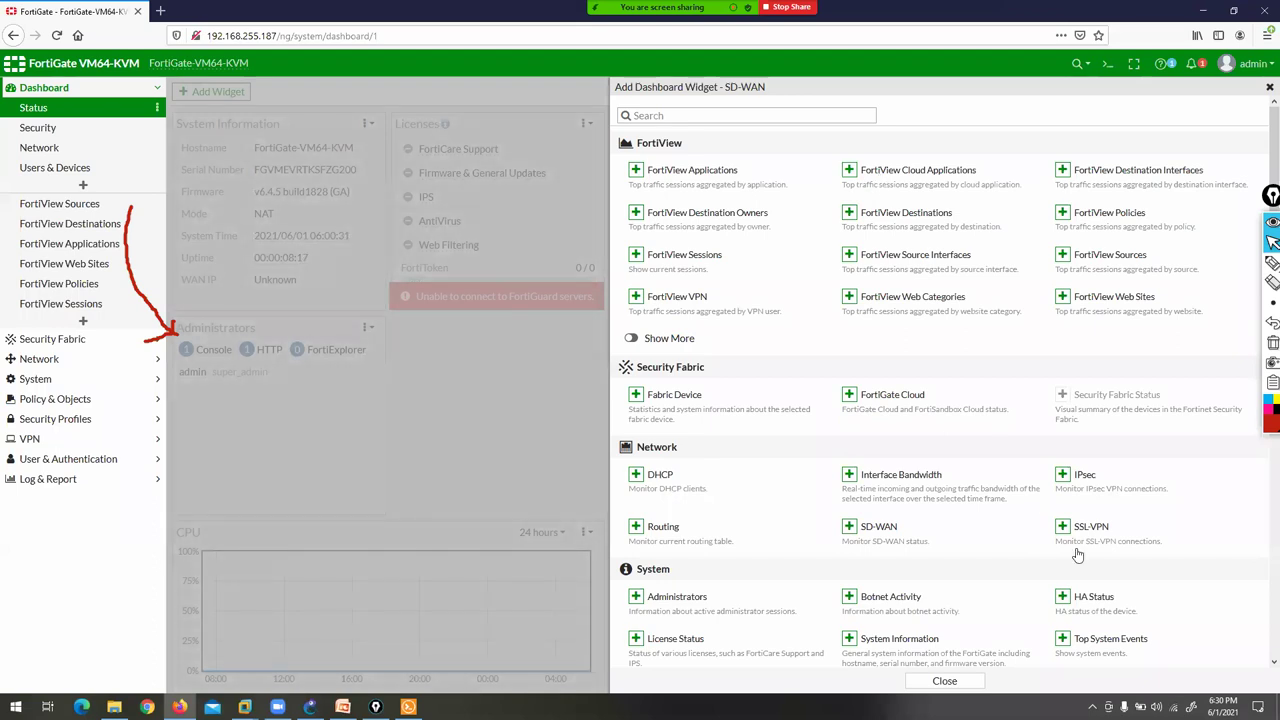
left_click(1068, 606)
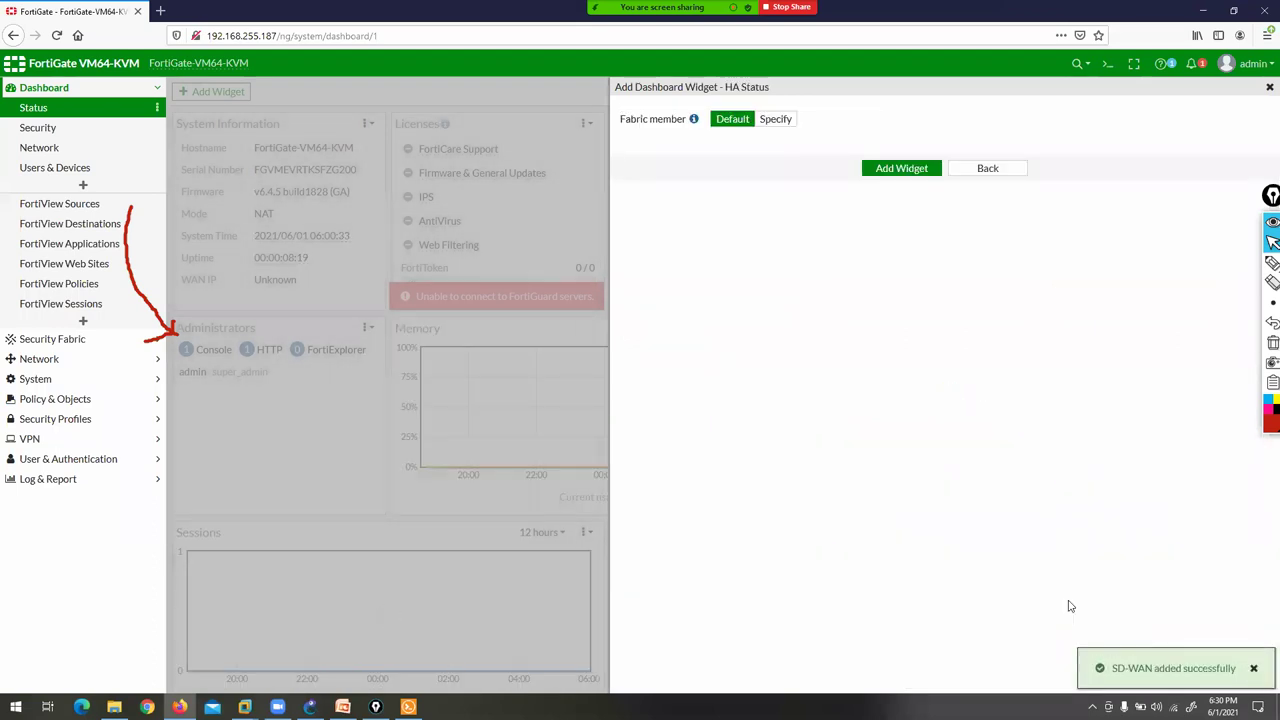
left_click(892, 168)
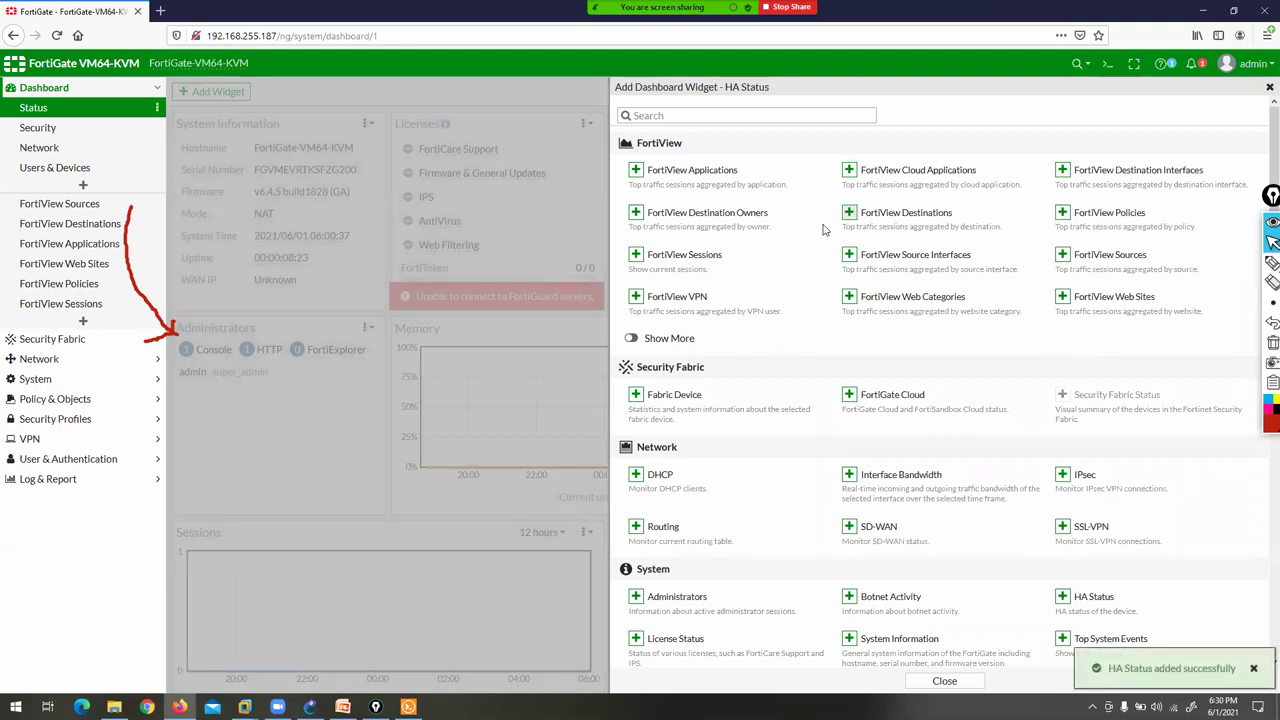
Skip FortiView Destination Owners, add Botnet Activity, and close the widget list
left_click(670, 214)
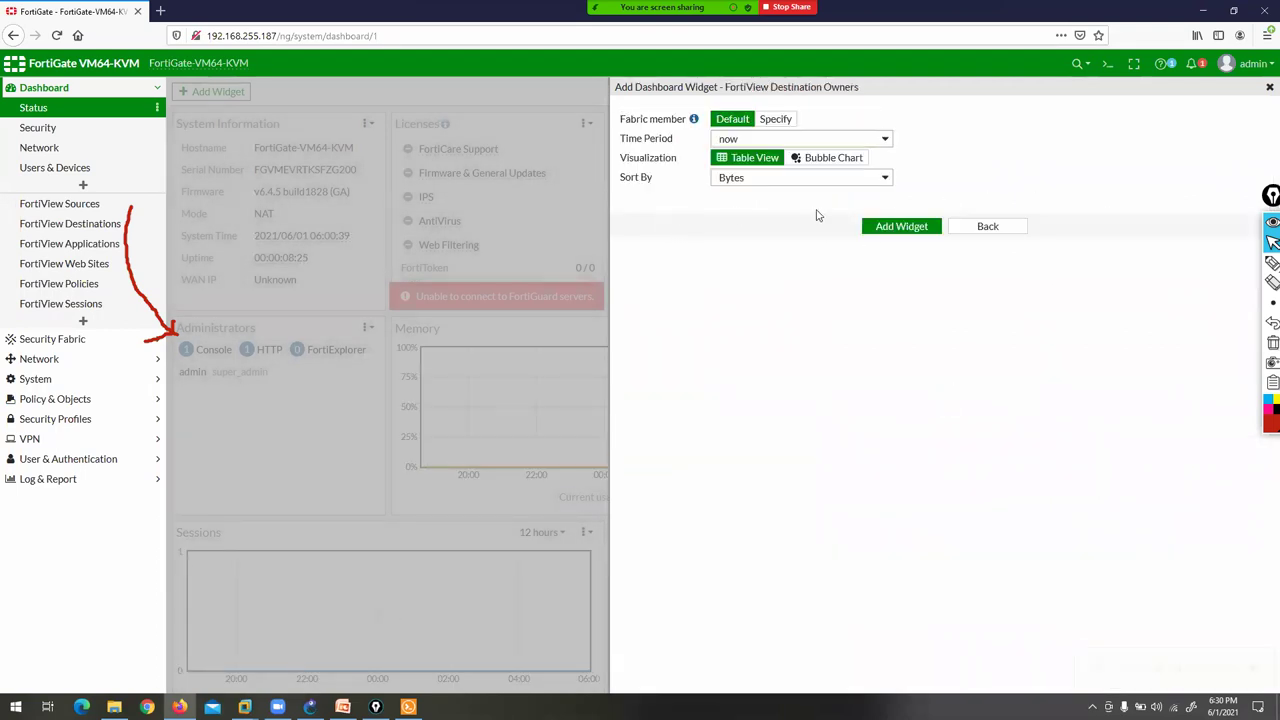
left_click(987, 227)
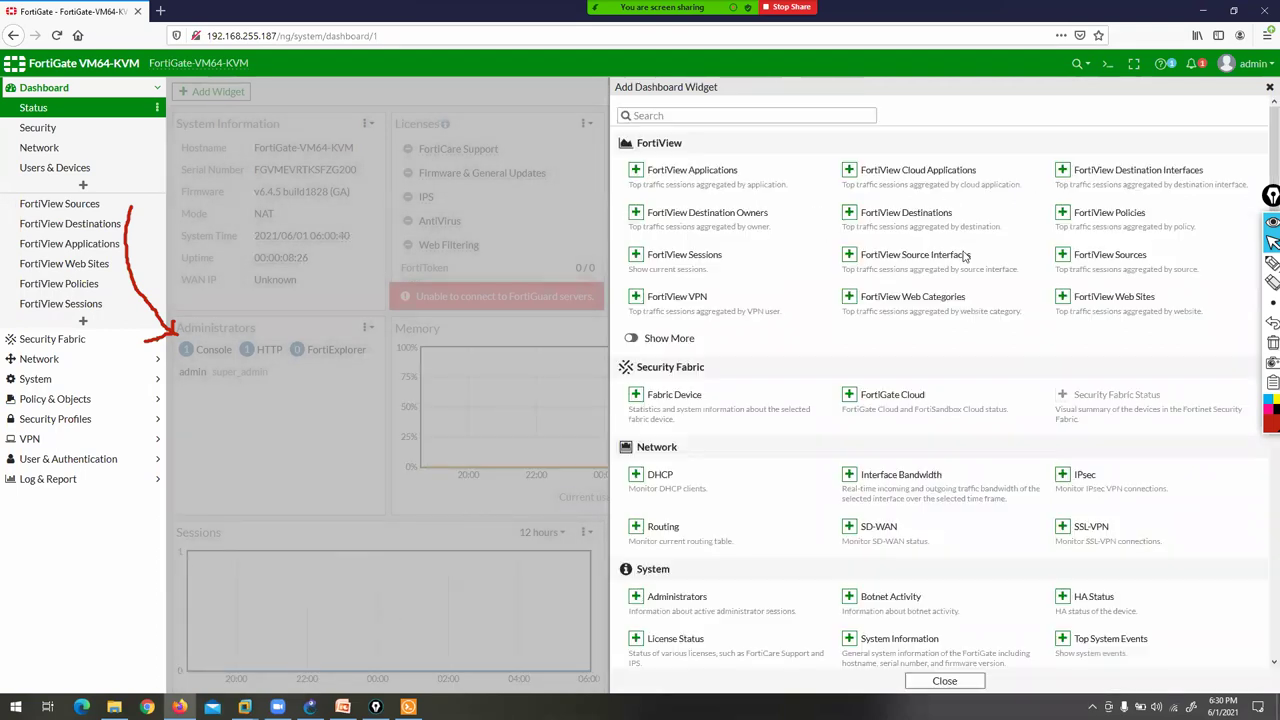
left_click(855, 605)
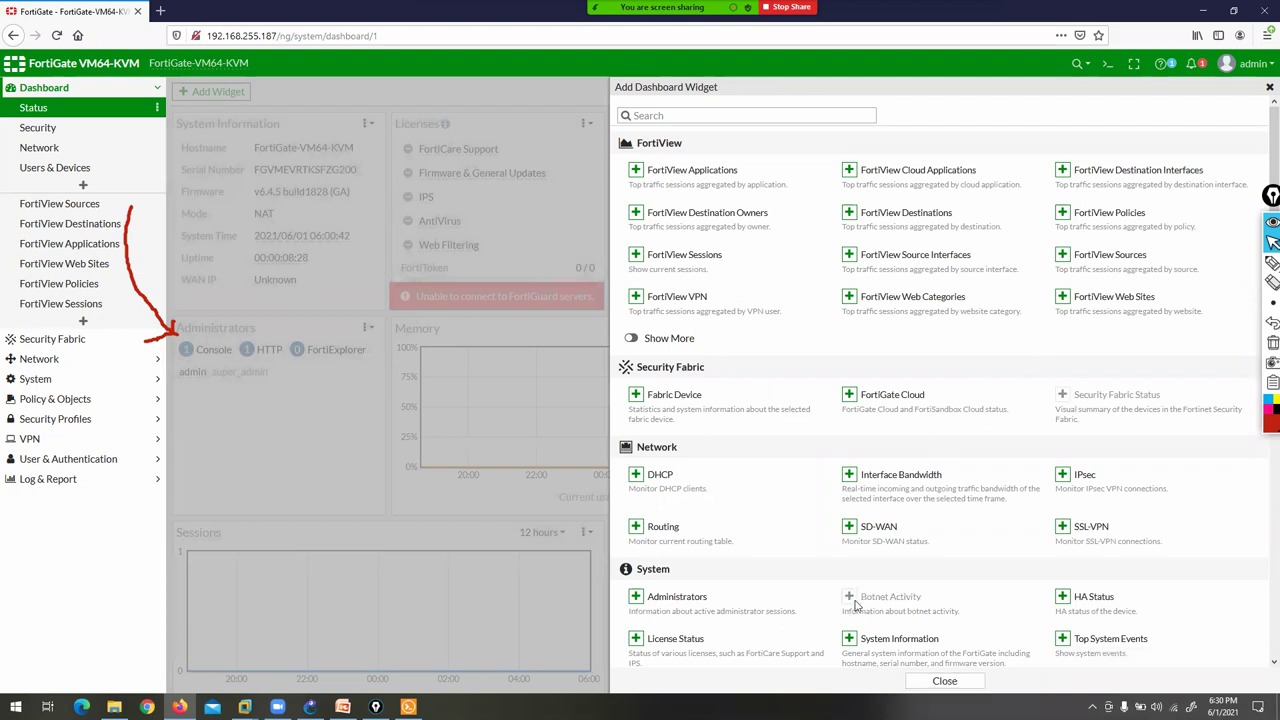
left_click(944, 680)
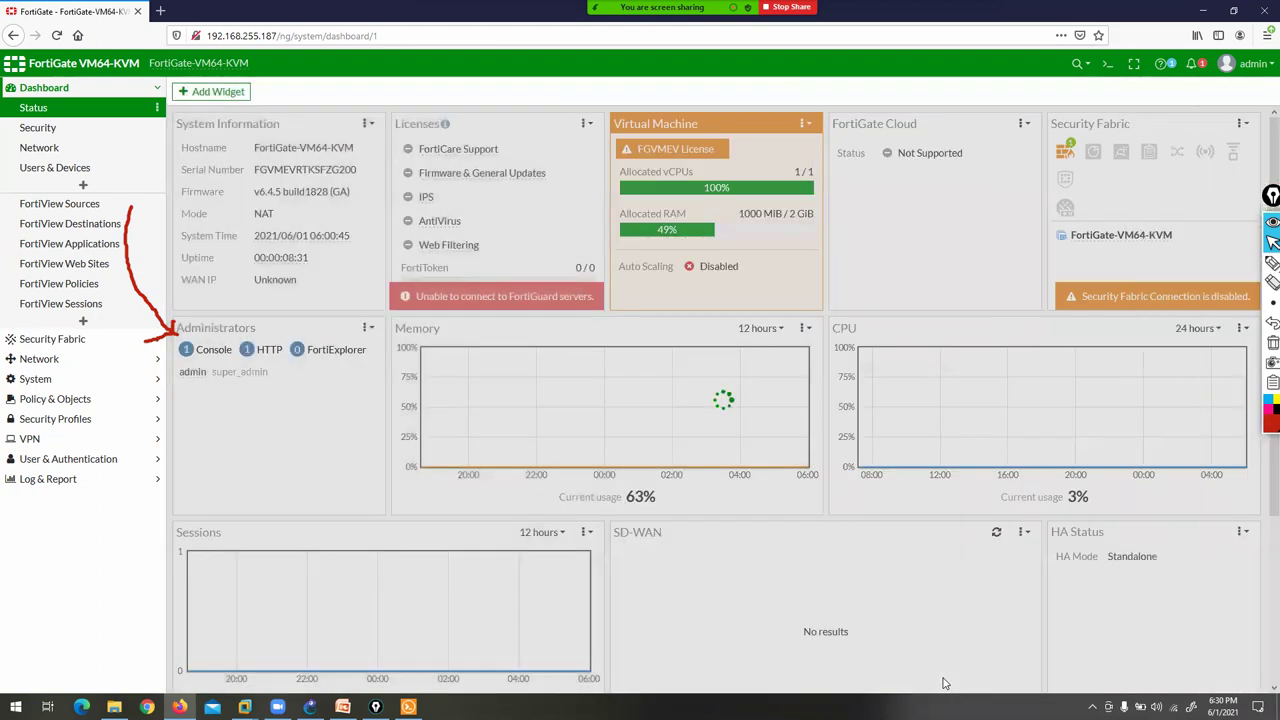
Draw a red line across the top of the page, then erase it
left_click_drag(1266, 197, 1247, 200)
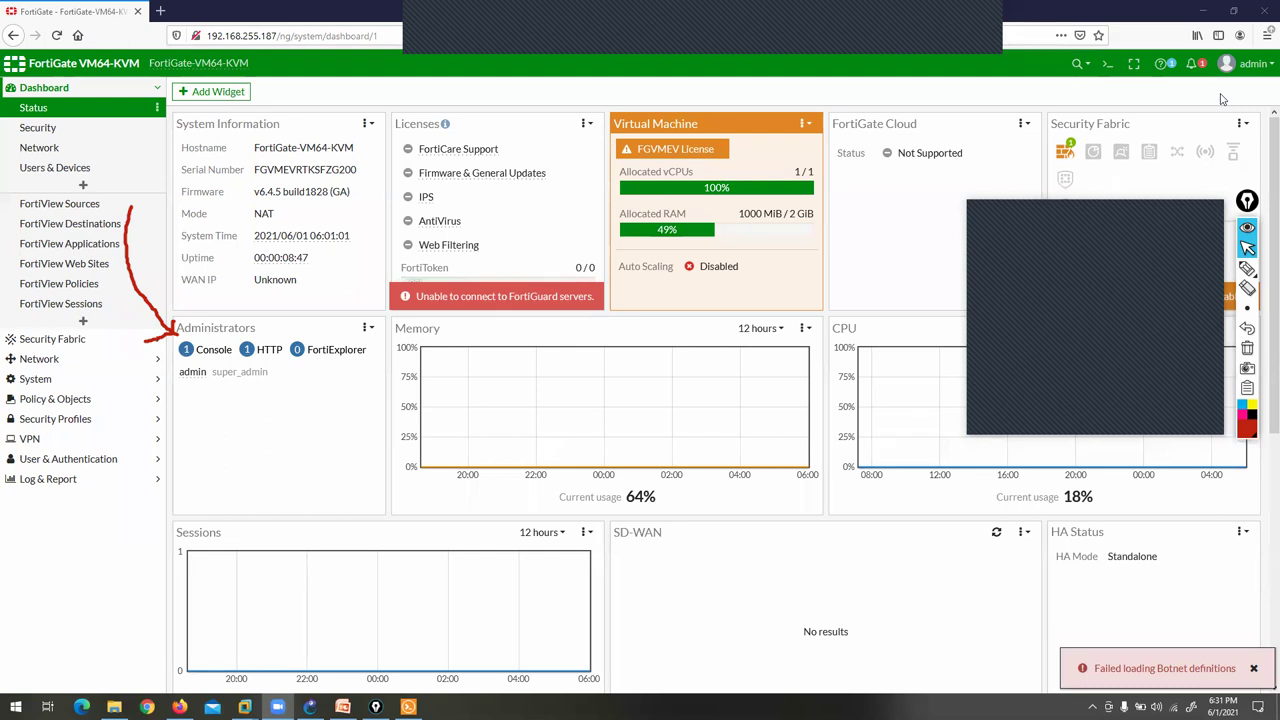
left_click(1201, 207)
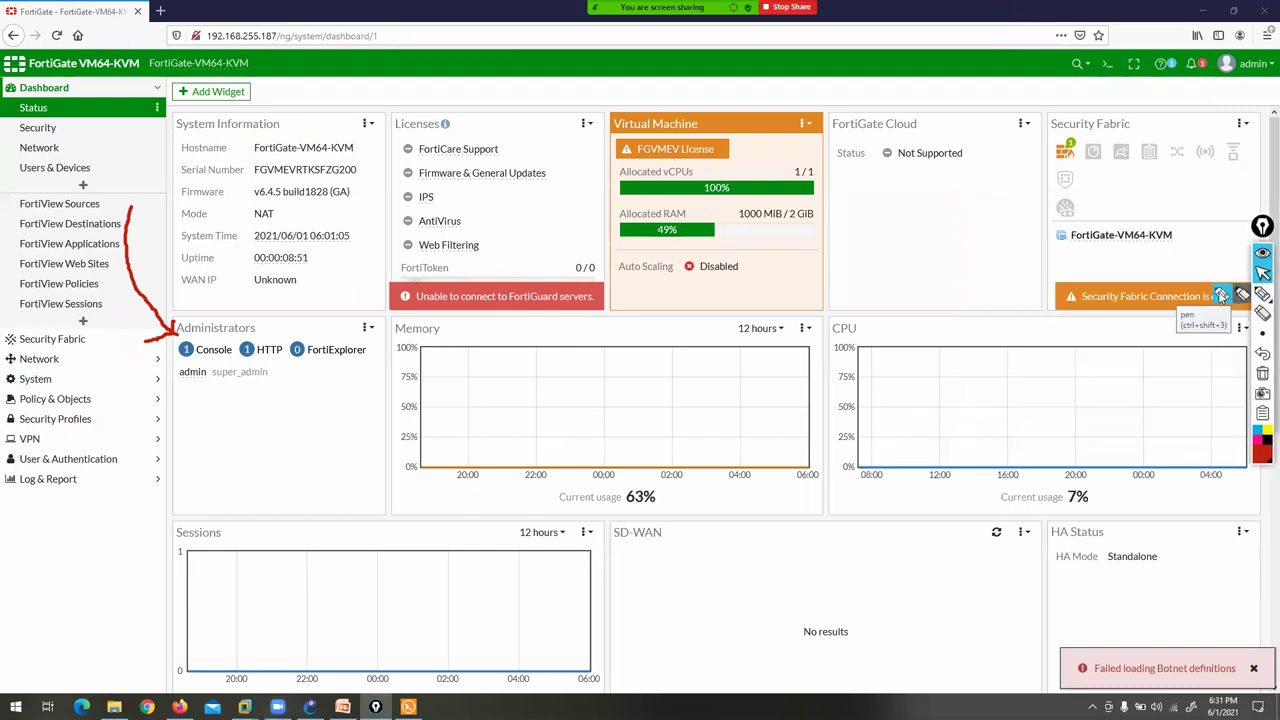
left_click(1263, 294)
mouse_move(1248, 36)
left_mouse_down()
mouse_move(1112, 35)
mouse_move(1040, 90)
mouse_move(1276, 100)
mouse_move(1210, 38)
left_mouse_up()
left_click(1263, 373)
Open the global search box, then expand the Network section in the sidebar
left_click(1263, 273)
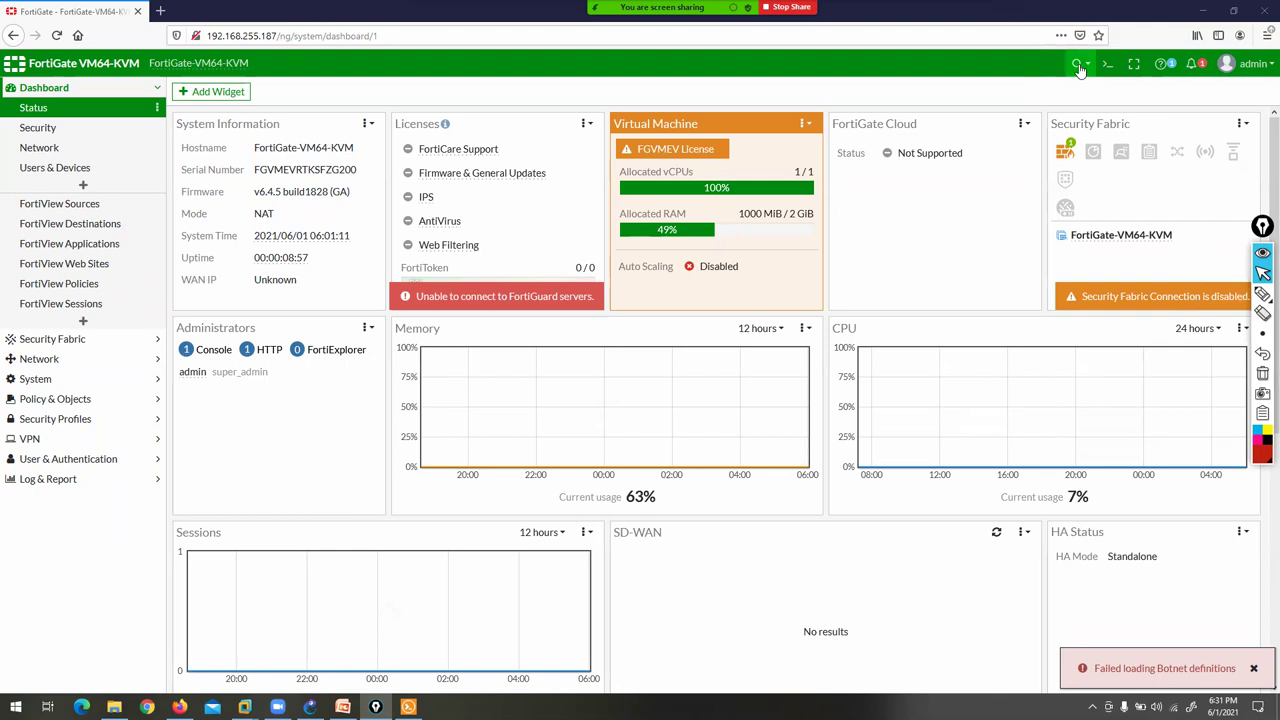
left_click(1078, 64)
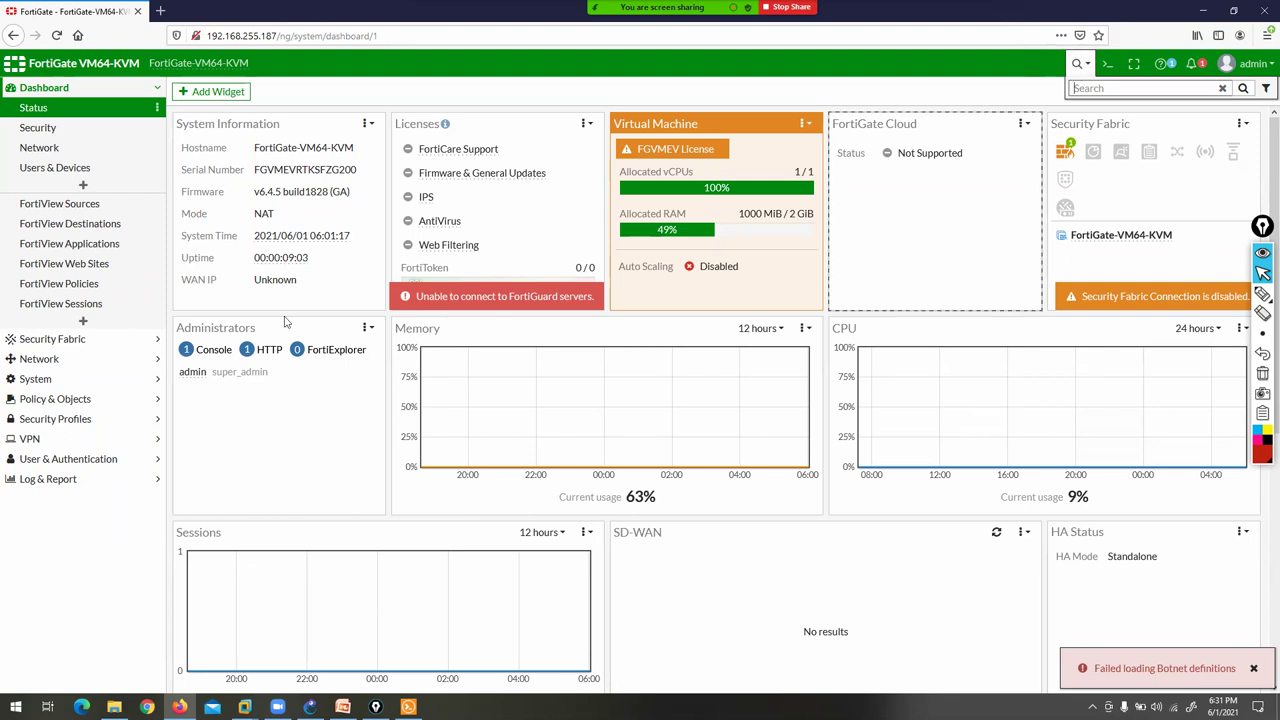
left_click(50, 360)
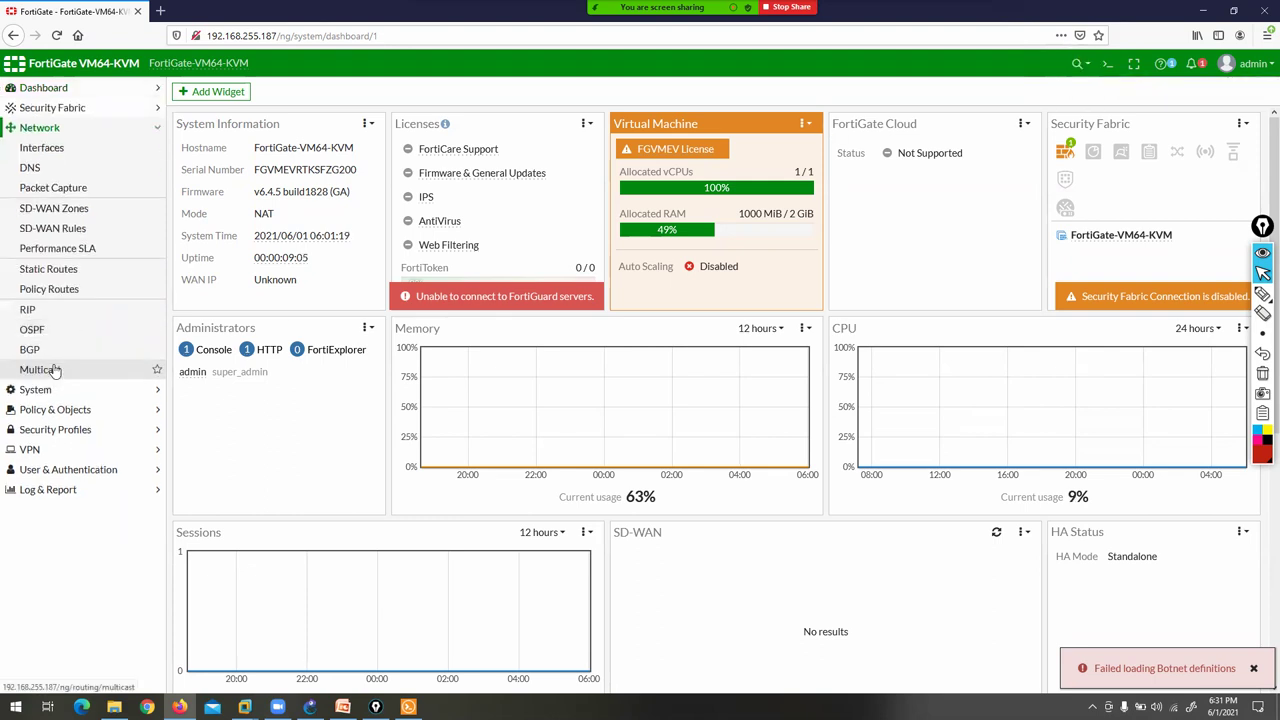
left_click(55, 148)
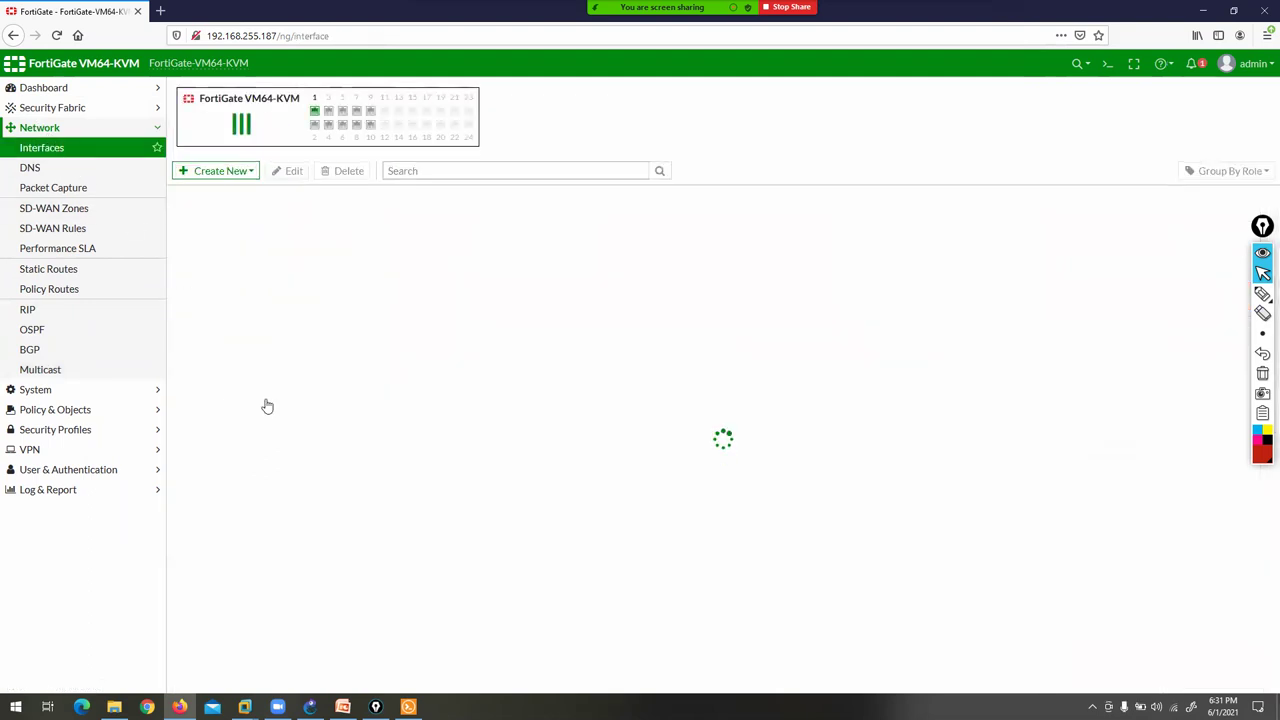
left_click(320, 408)
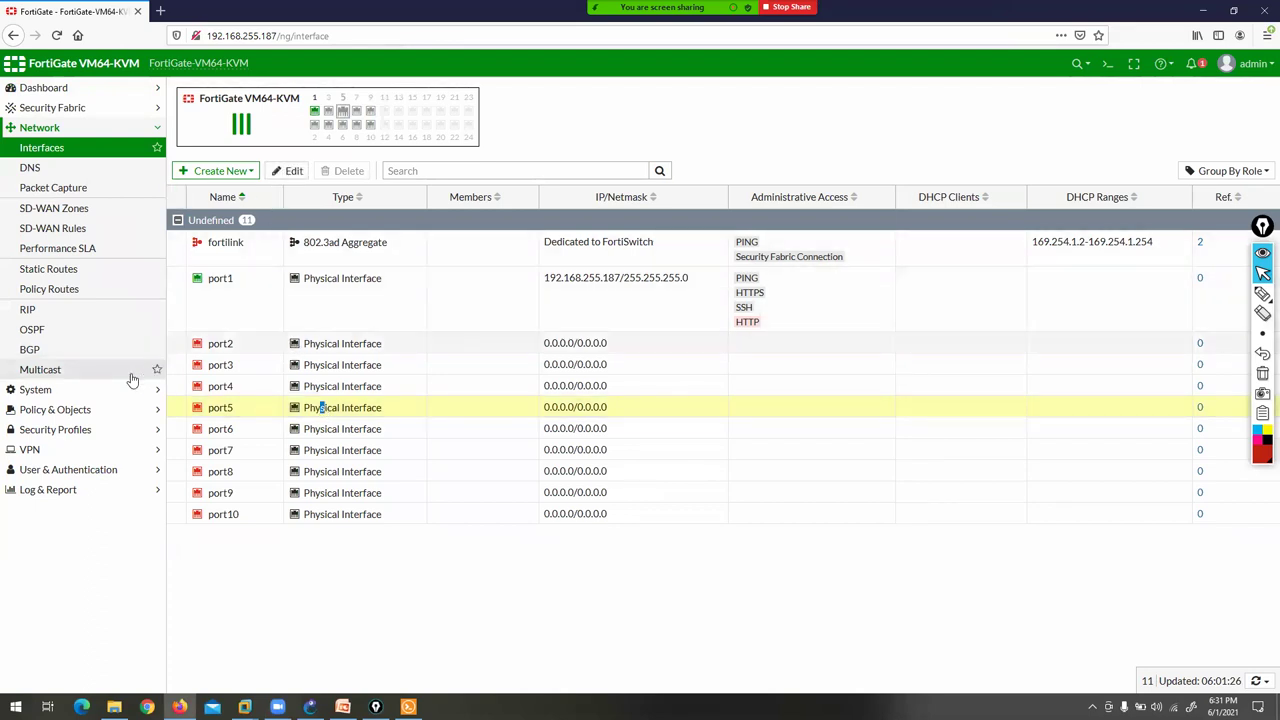
left_click(88, 410)
left_click(55, 190)
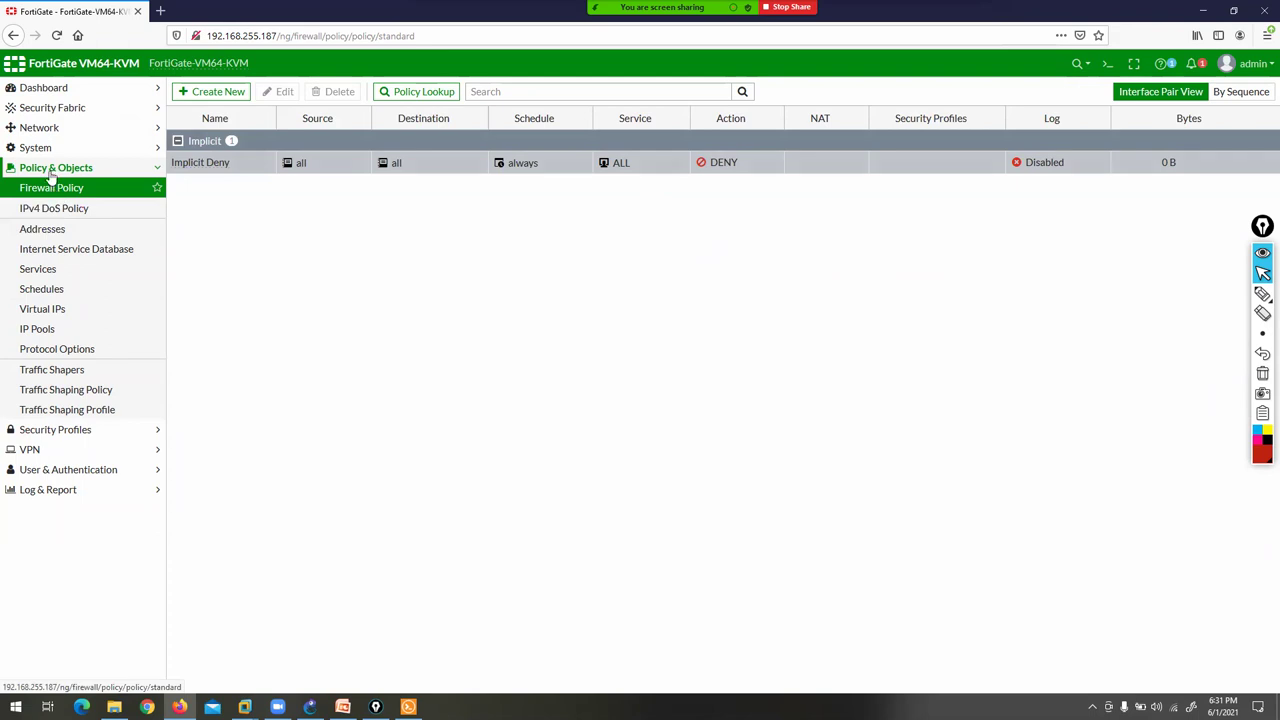
left_click(38, 128)
left_click(42, 145)
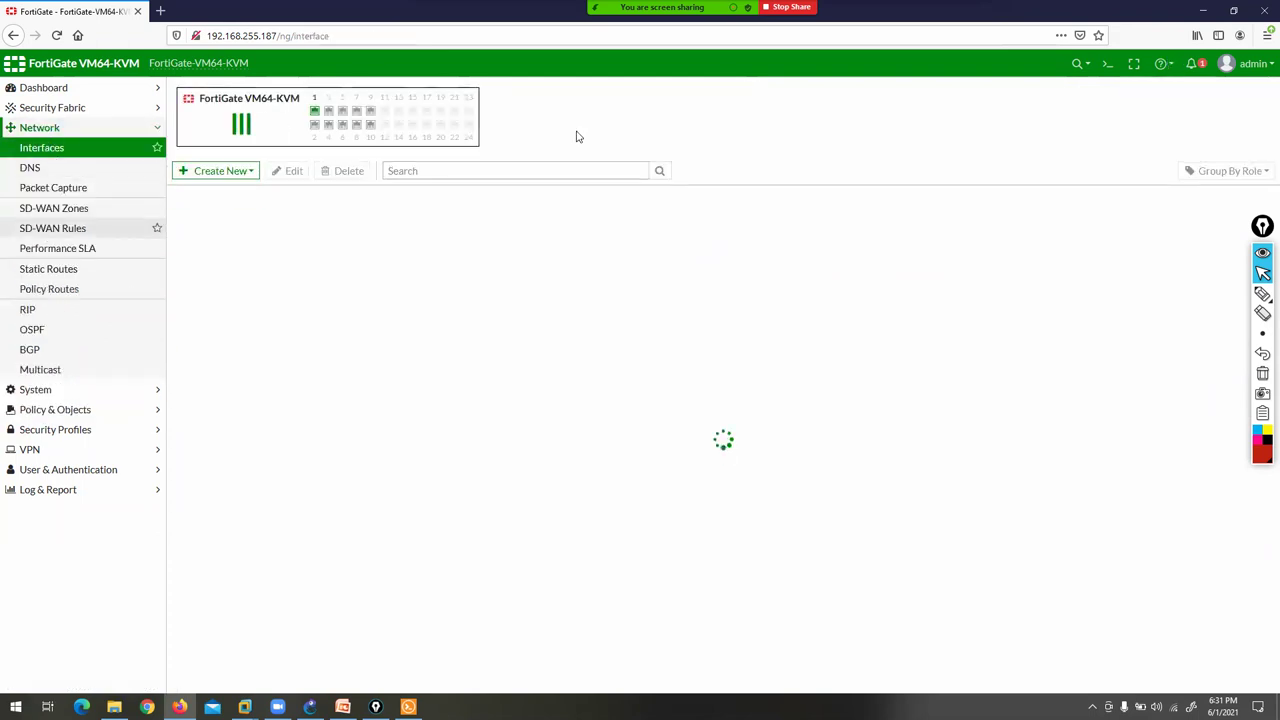
left_click(1079, 65)
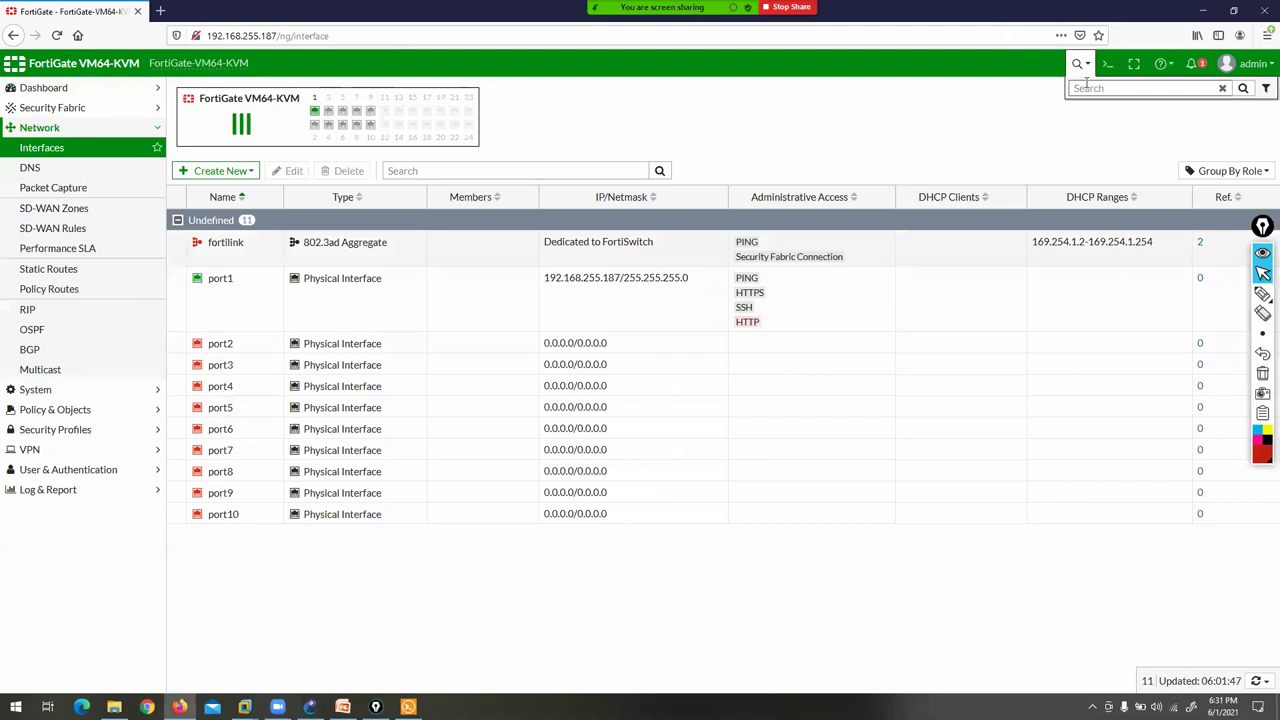
left_click(48, 89)
left_click(40, 107)
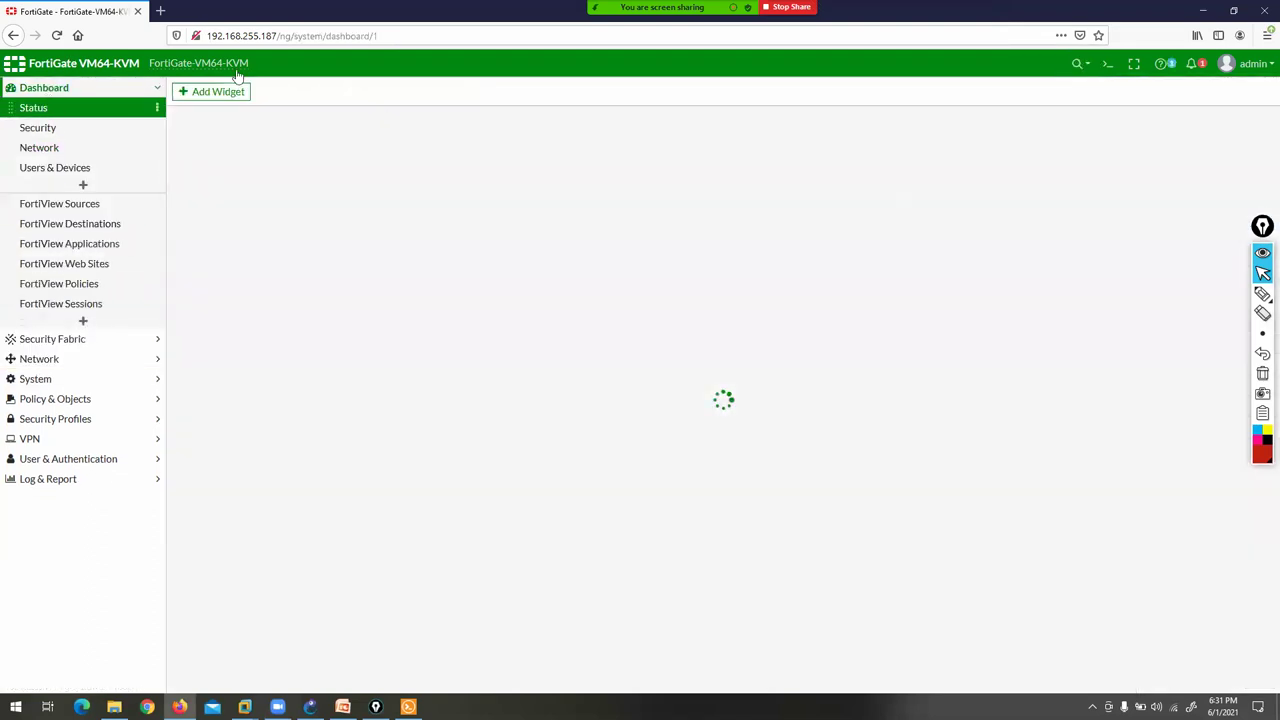
Open and close the CLI console, then search 'intera' to reach Network Interfaces
left_click(1107, 63)
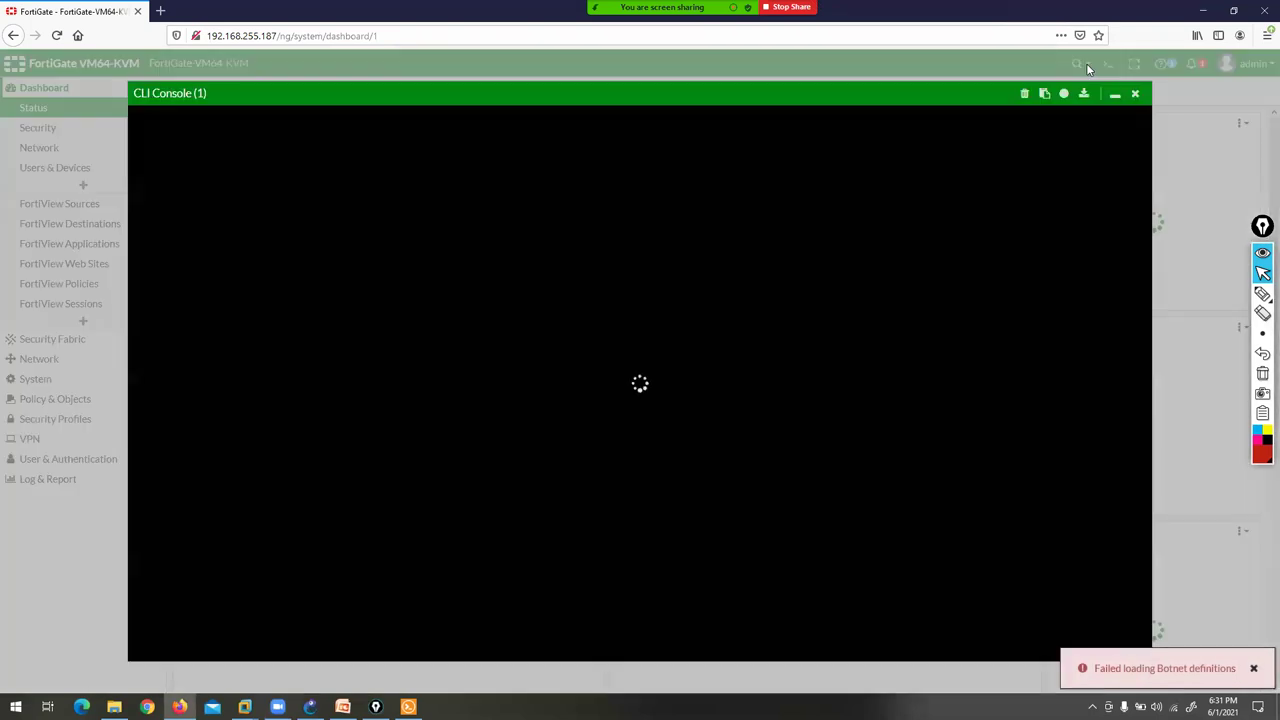
left_click(1135, 93)
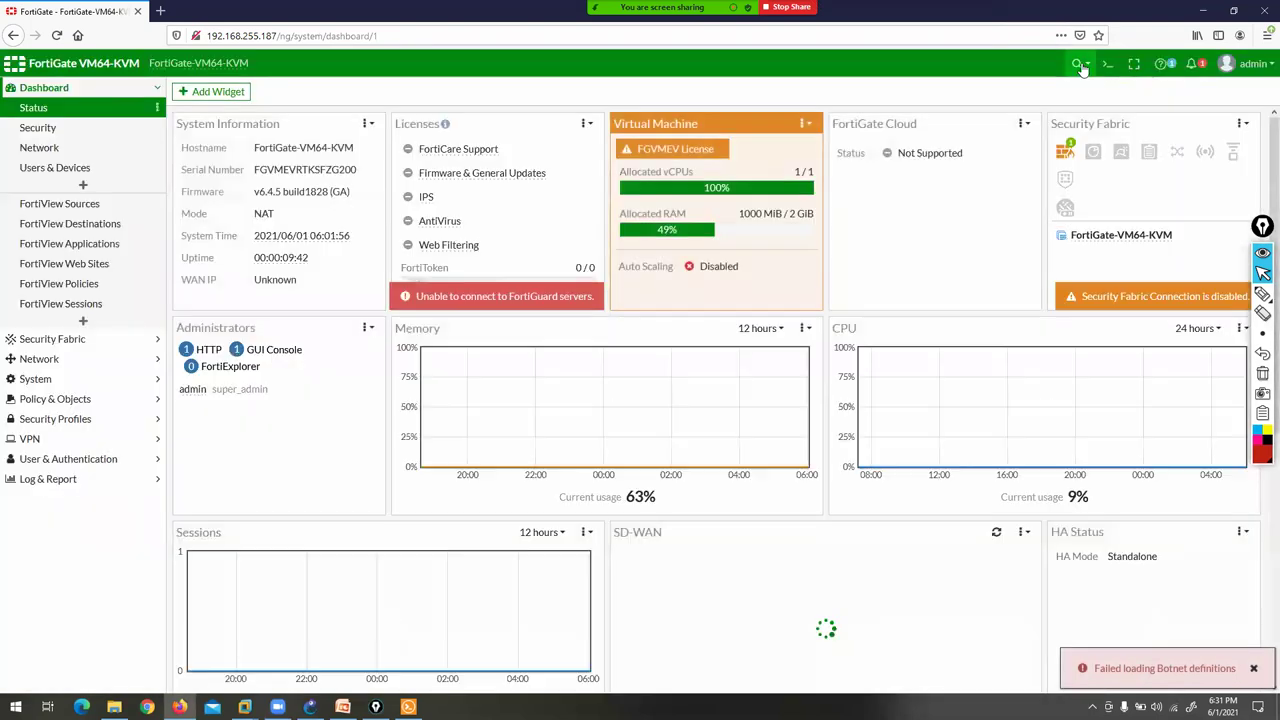
left_click(1078, 66)
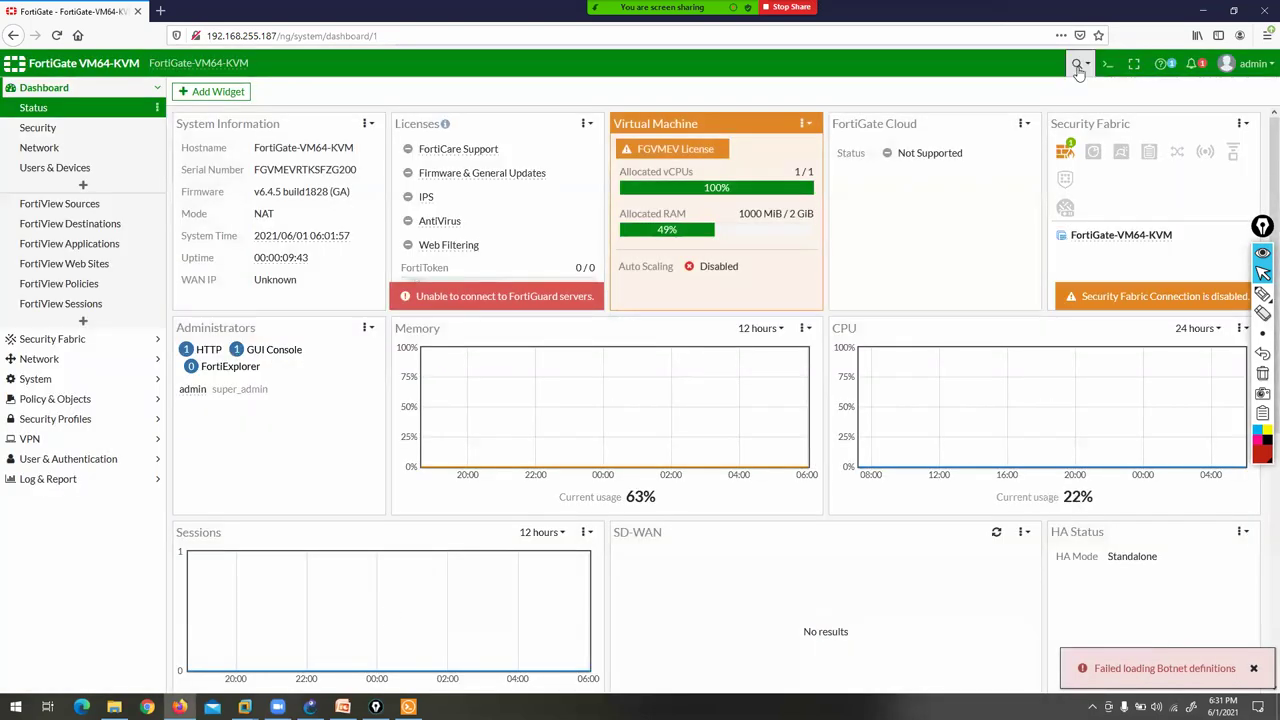
type("intera")
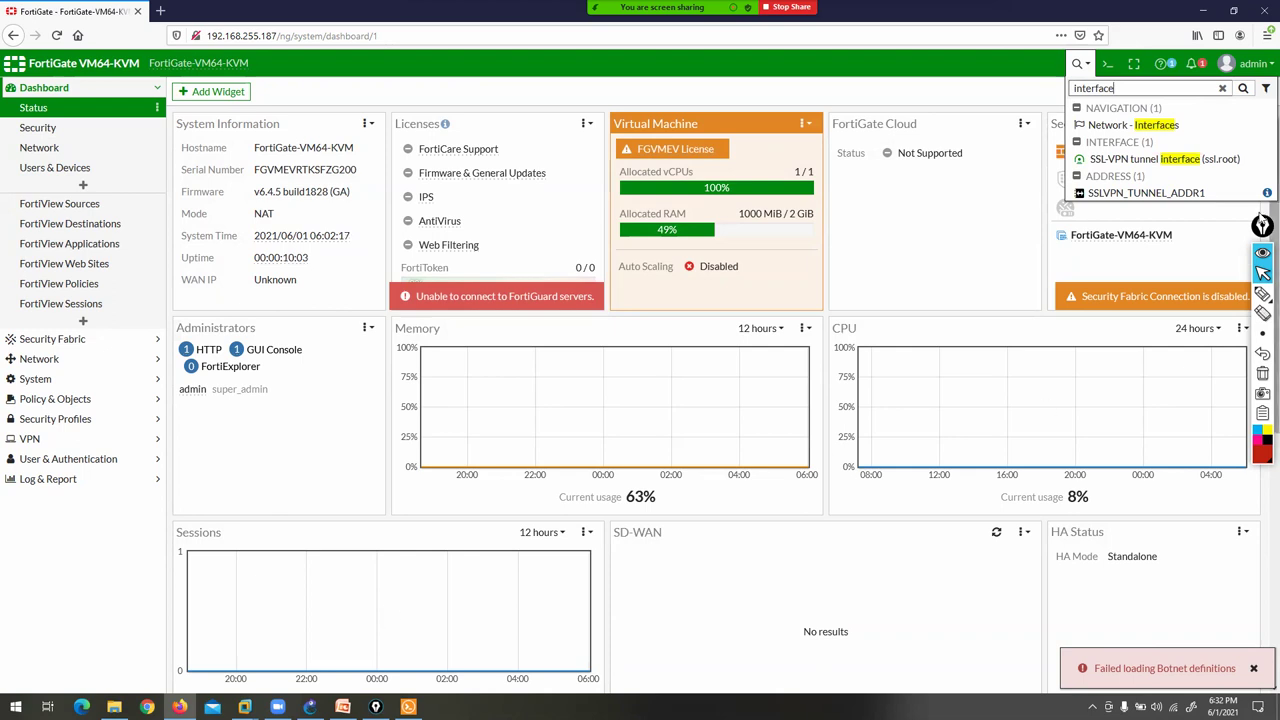
left_click(1126, 125)
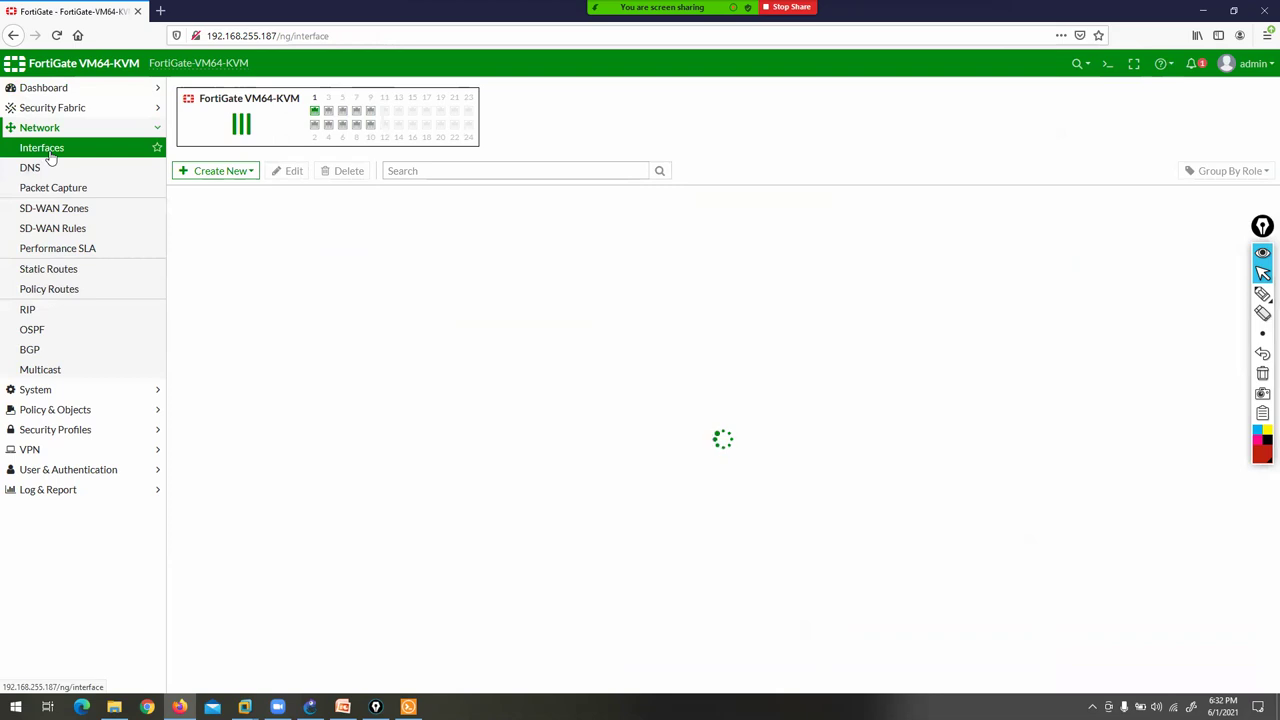
Clear the interface search query and check the Solar-PuTTY session before minimizing it
left_click(1078, 65)
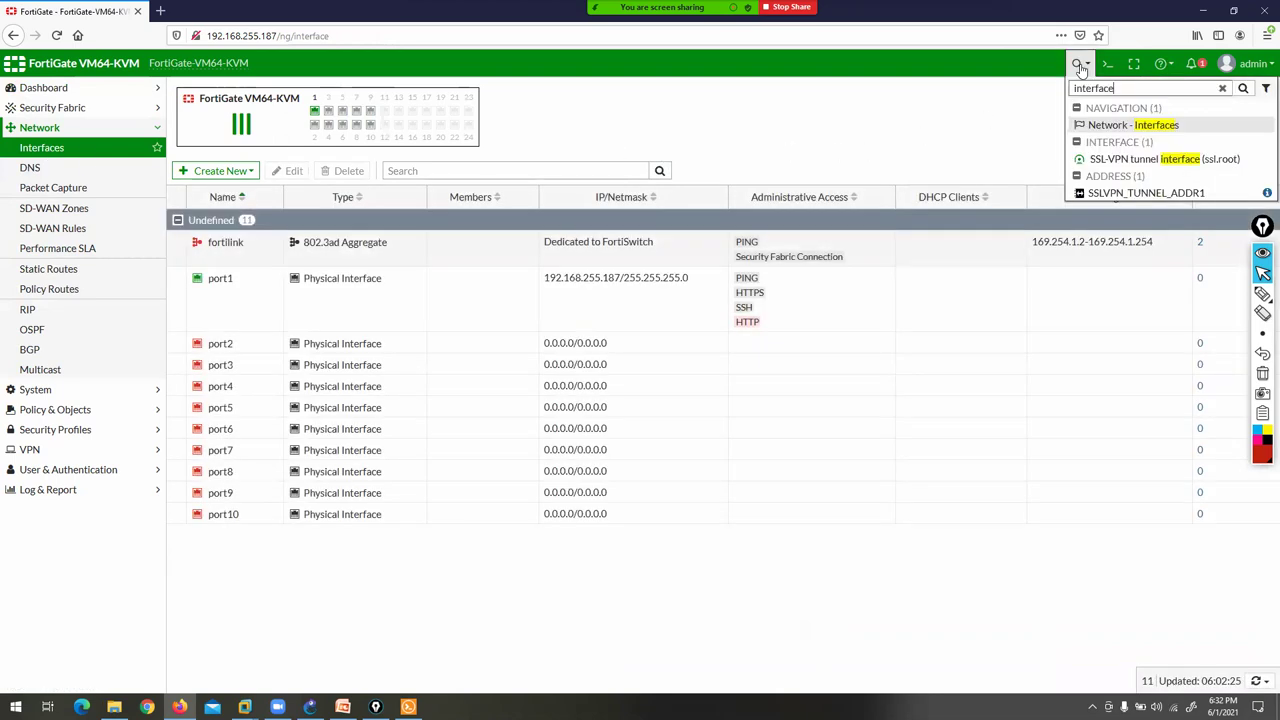
left_click(1219, 90)
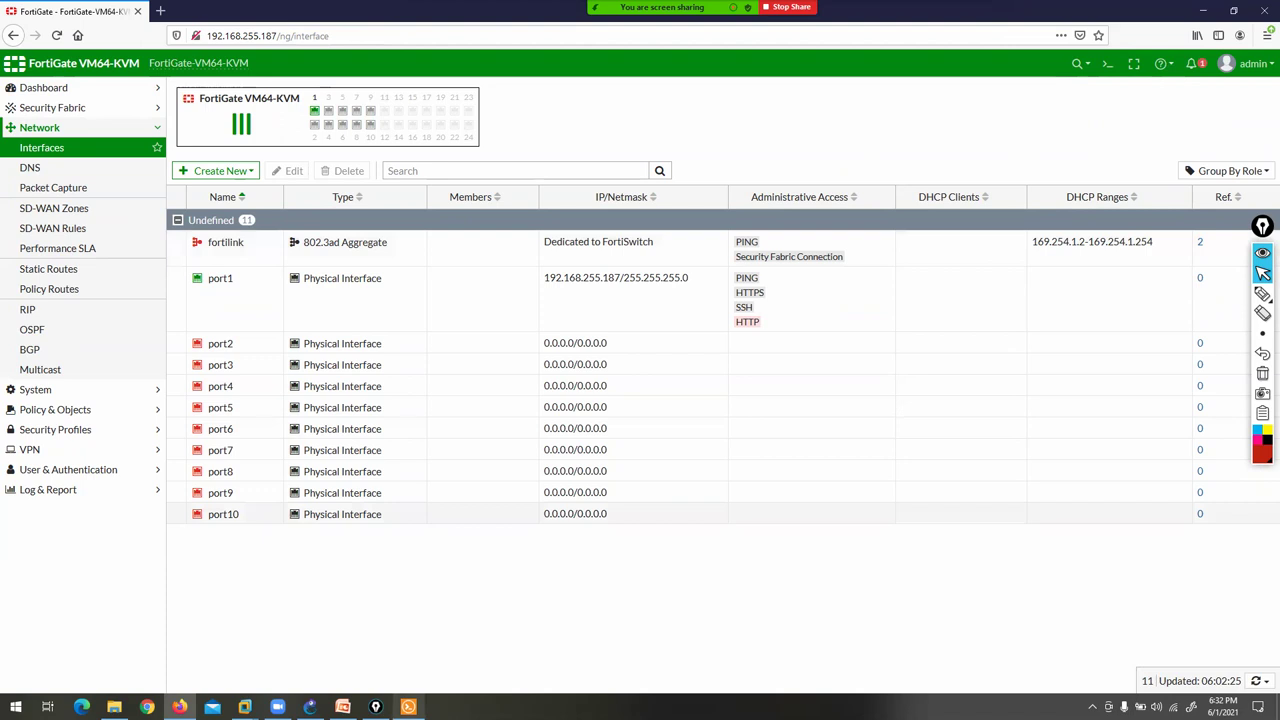
left_click(408, 707)
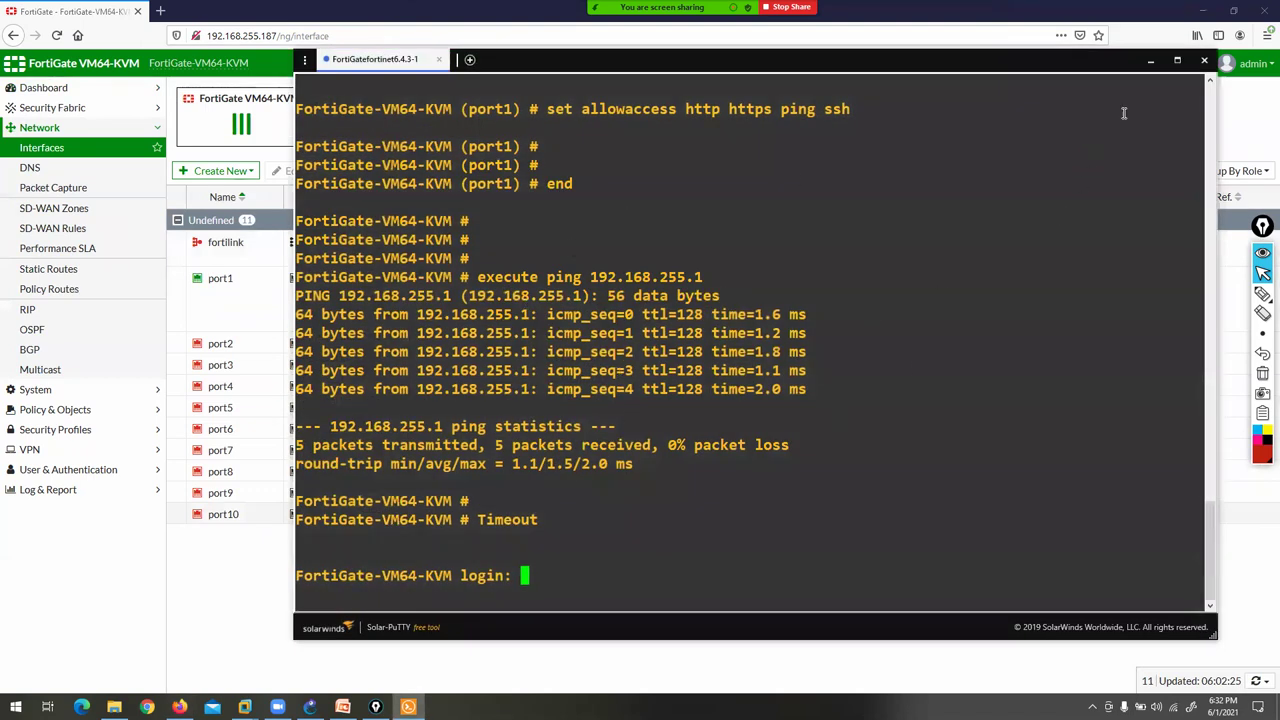
left_click(1152, 63)
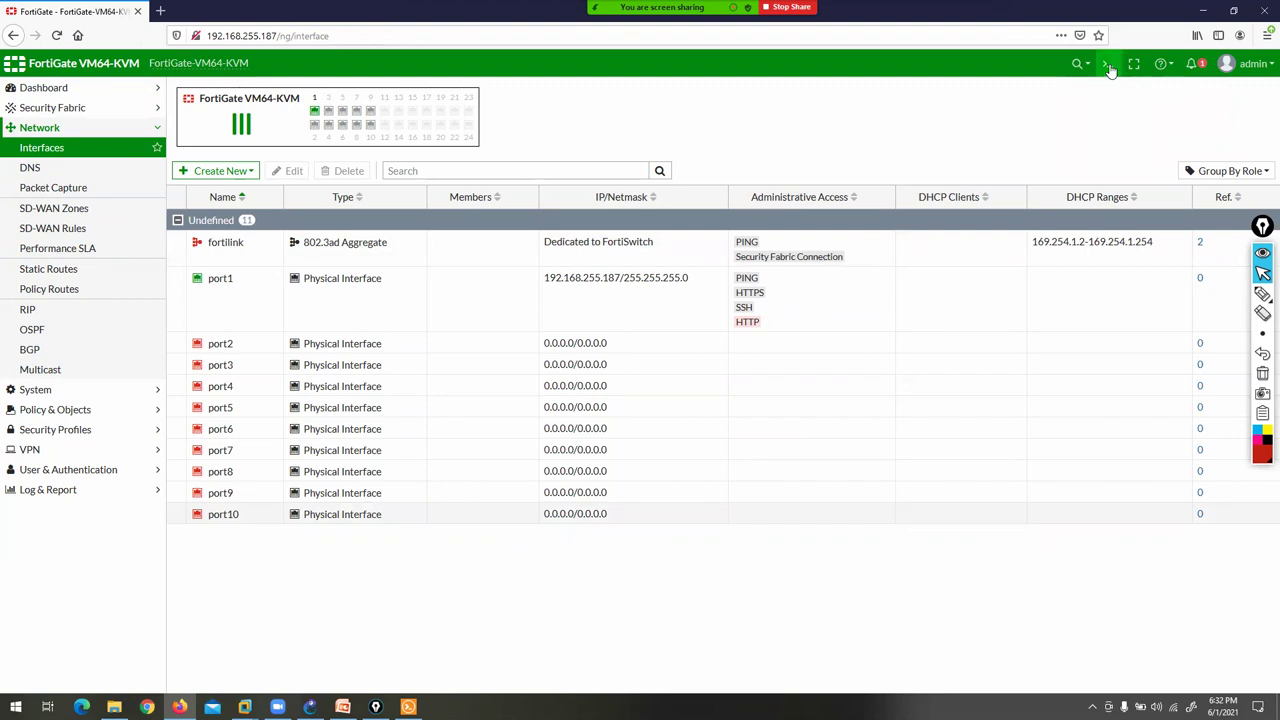
left_click(1108, 63)
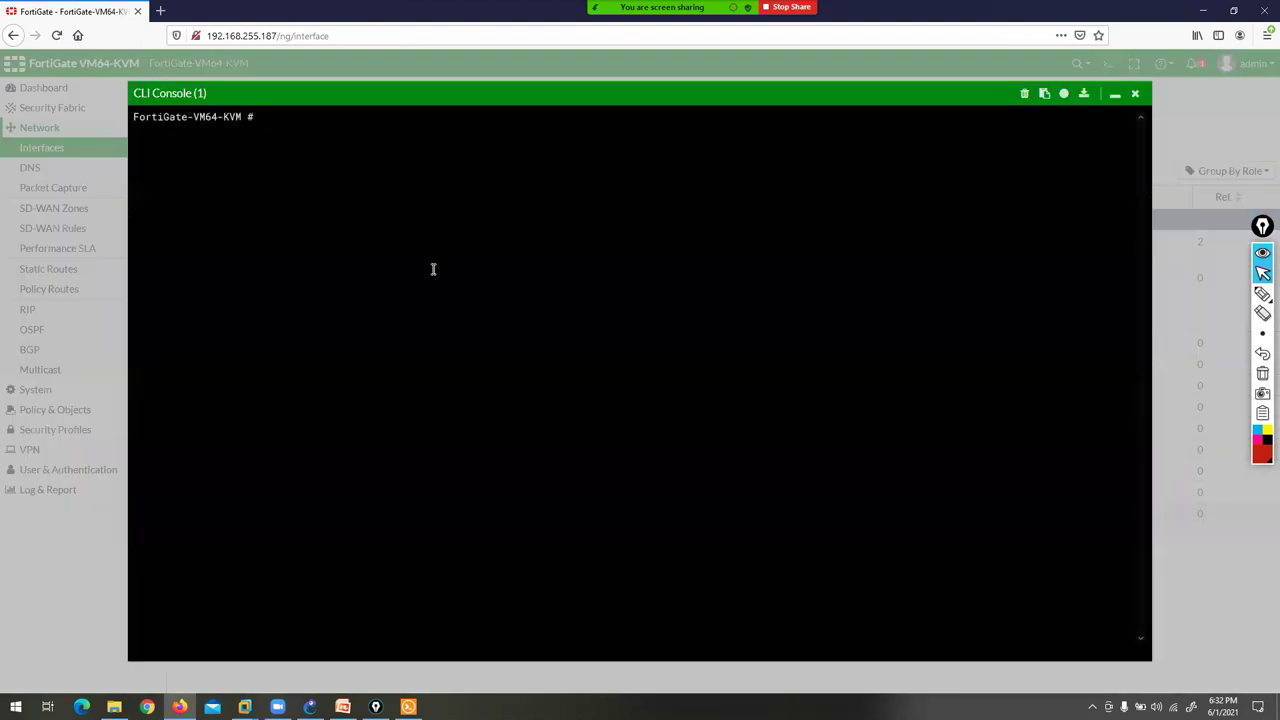
key("Return")
key("Return")
key("Return")
key("Return")
key("Return")
key("Return")
key("Return")
key("Return")
key("Return")
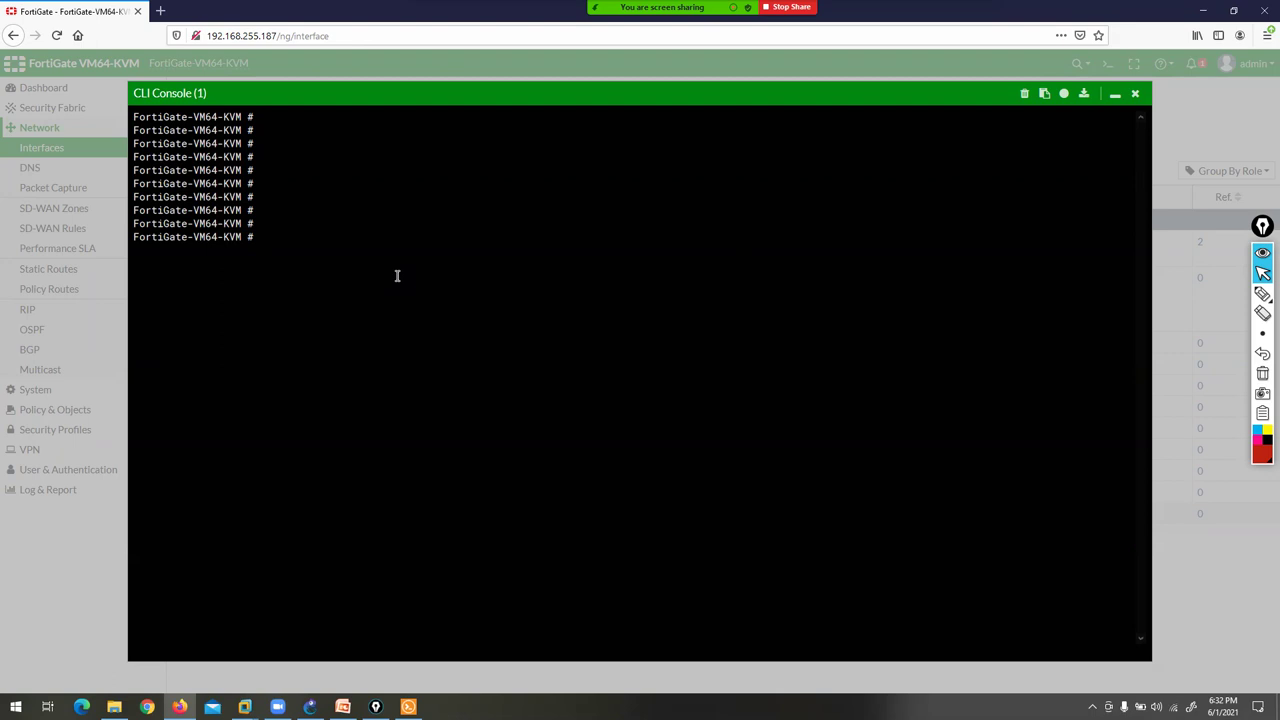
type("show system interface")
key("Return")
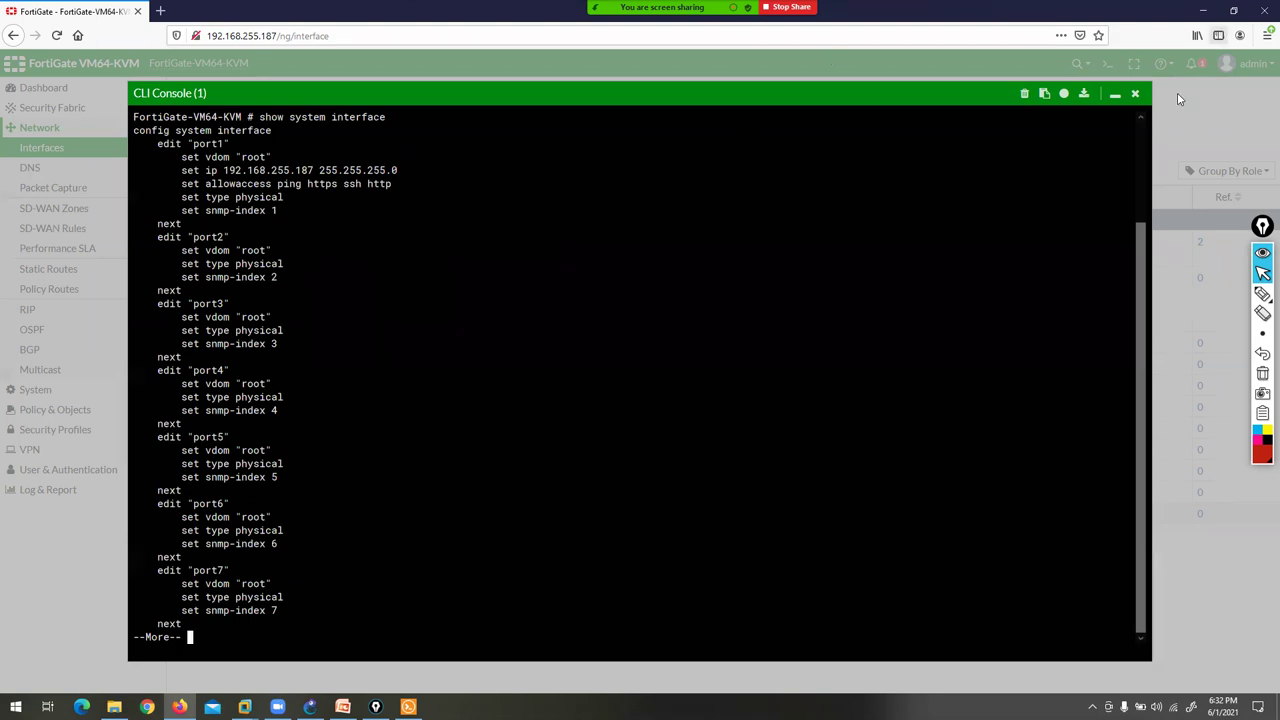
left_click(1135, 93)
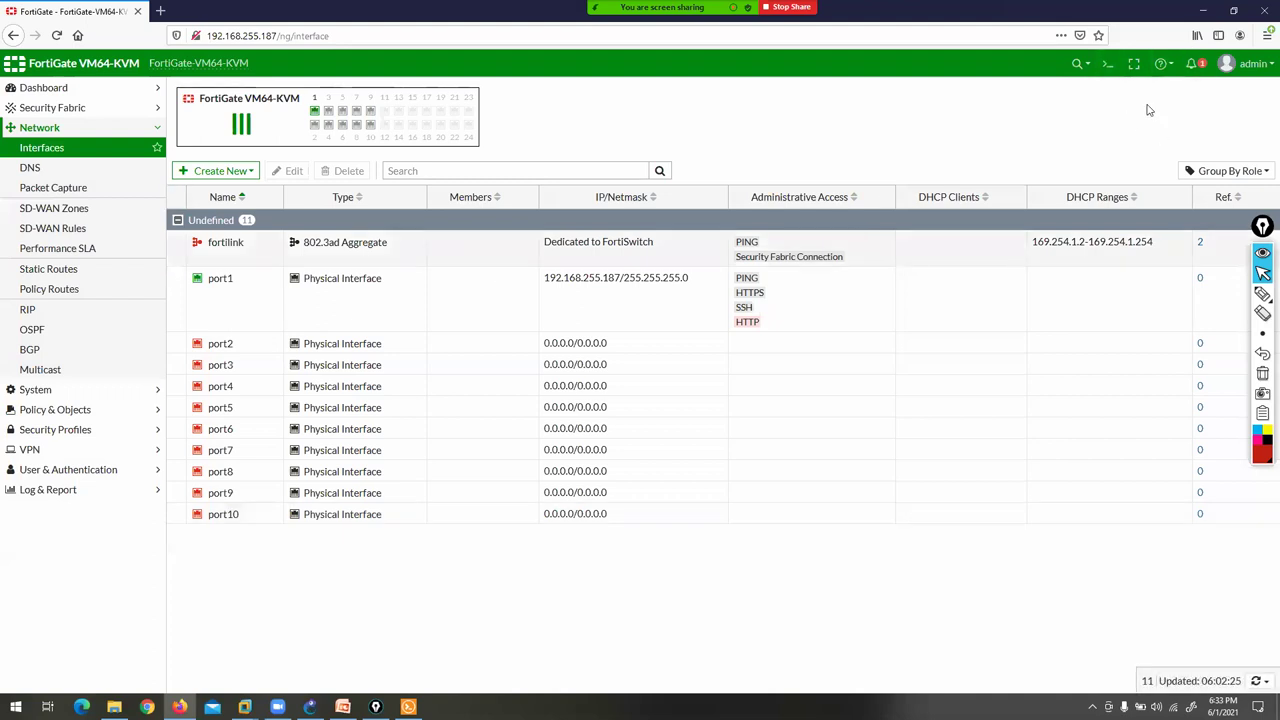
Enter and exit full-screen mode, then bring up the ? help options
left_click(1135, 64)
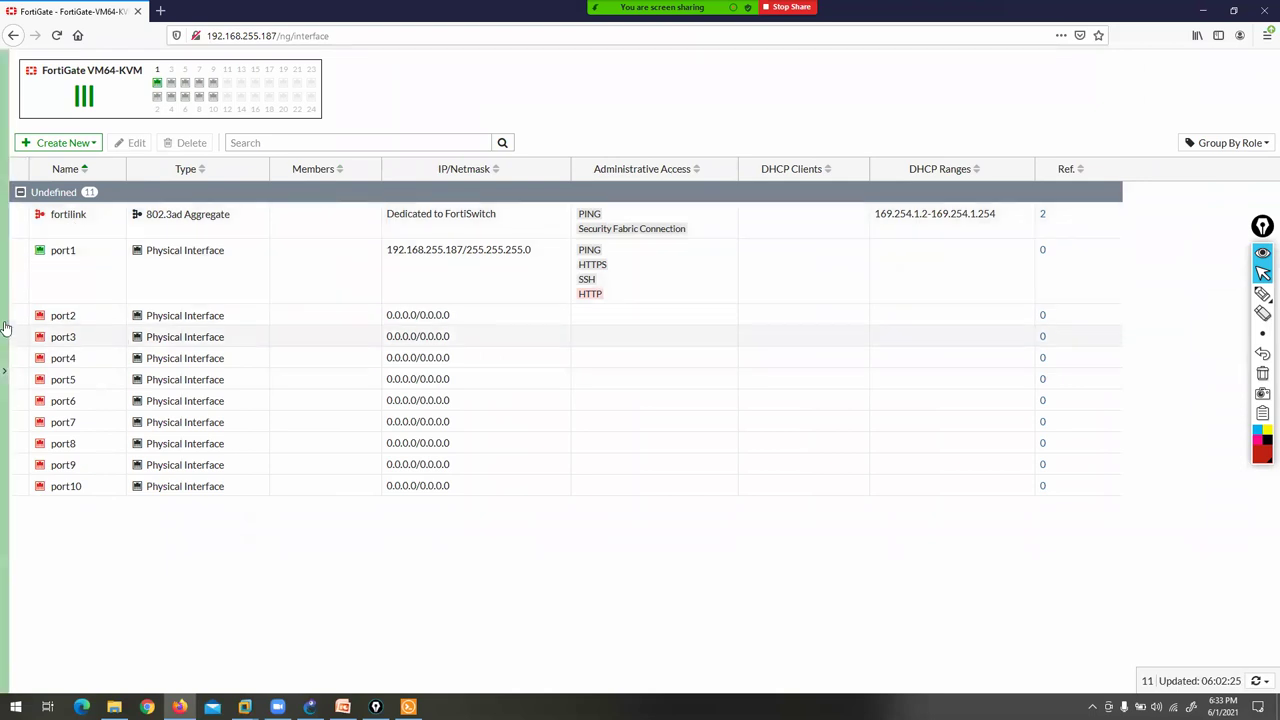
mouse_move(6, 330)
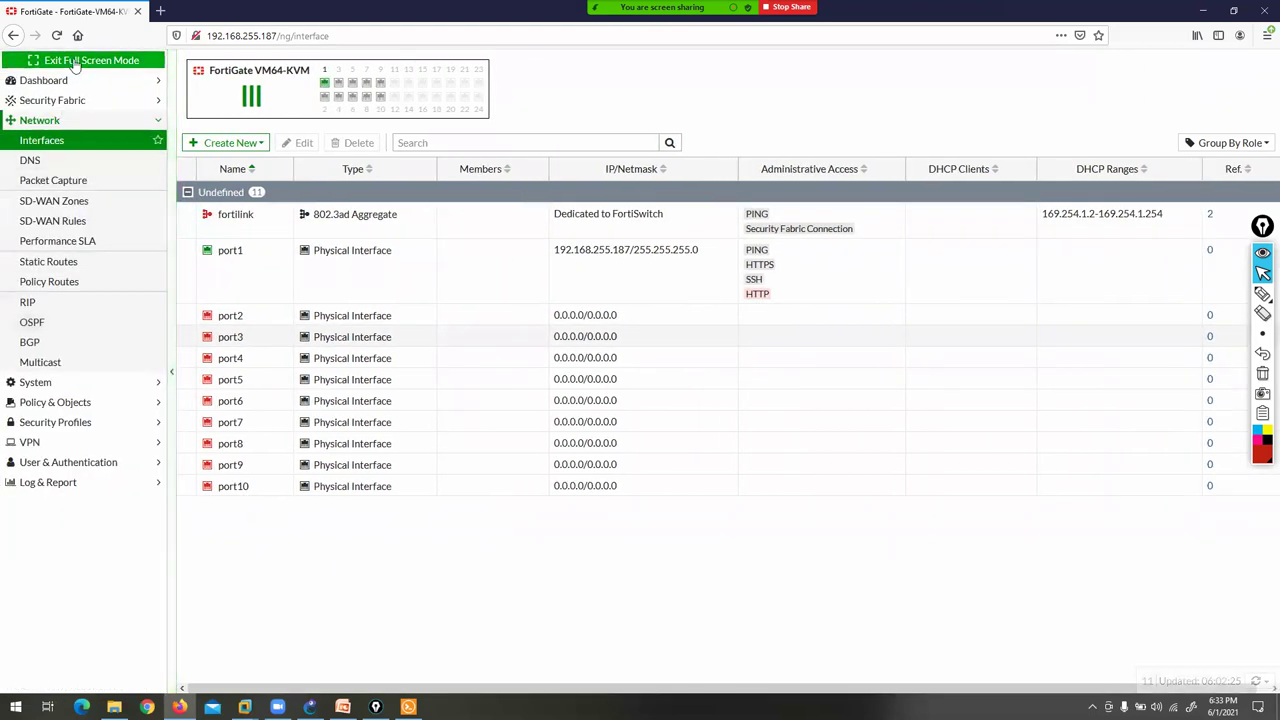
left_click(75, 62)
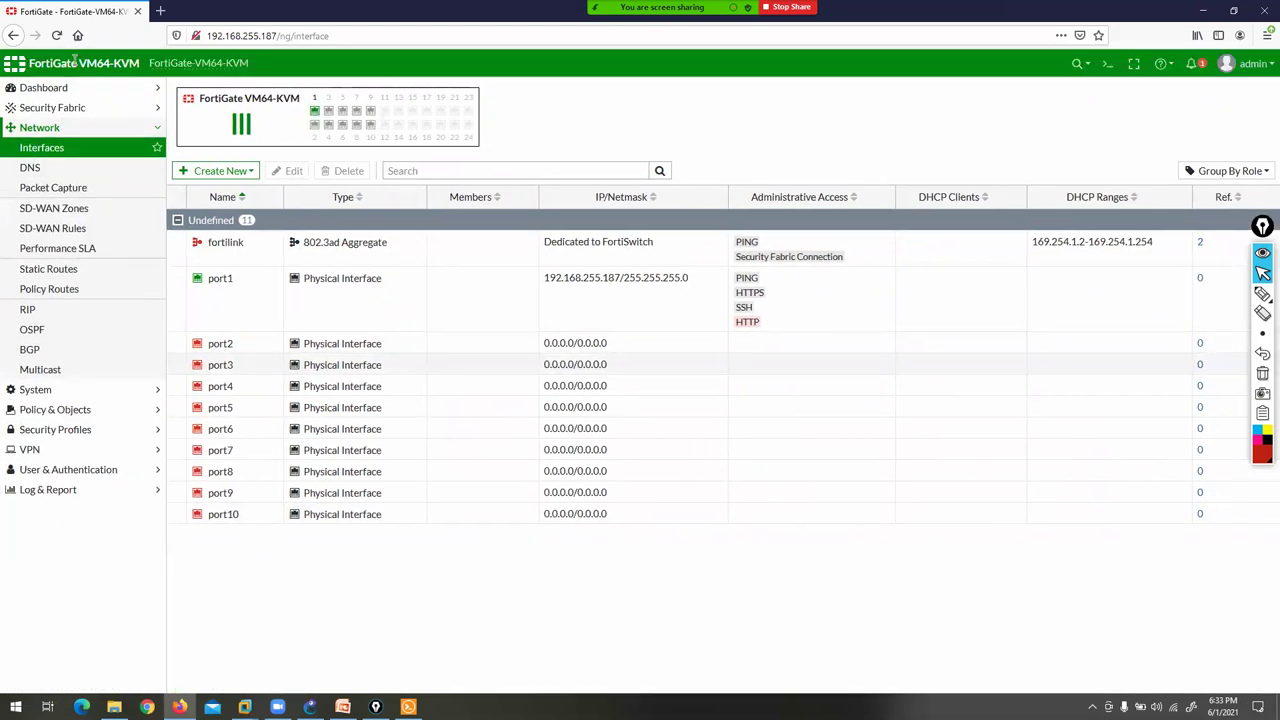
left_click(1172, 65)
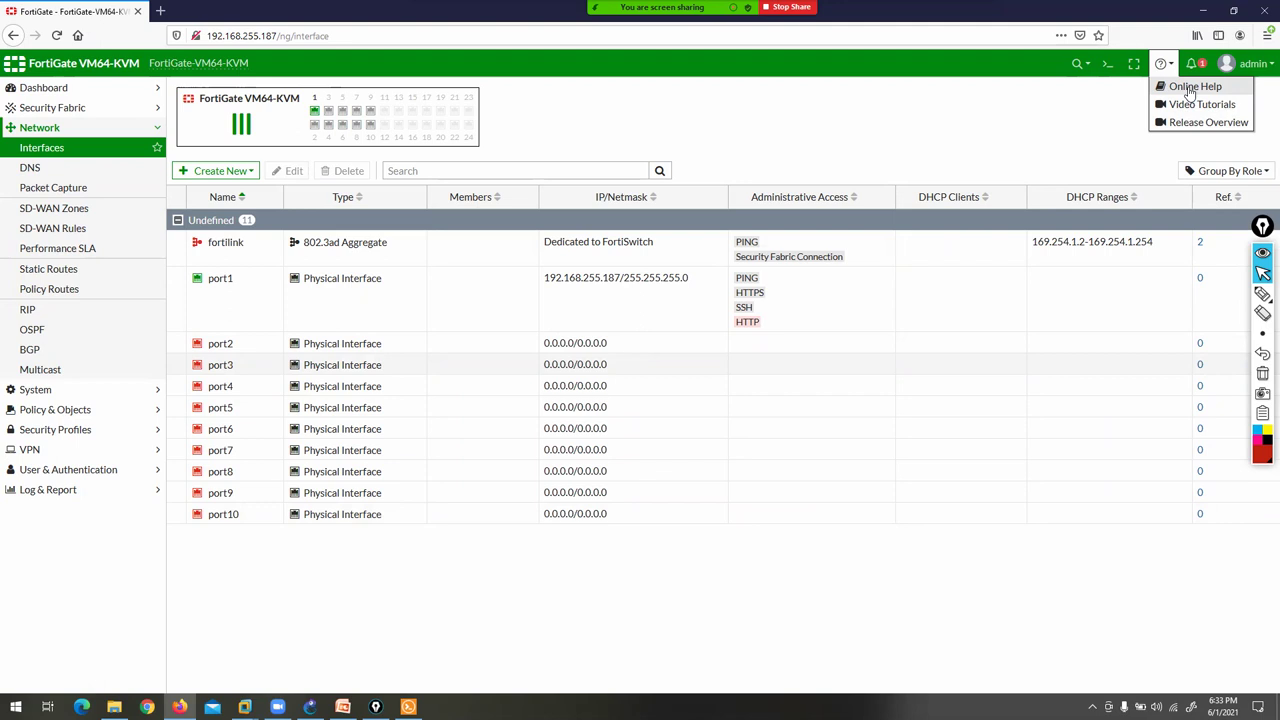
Open Online Help, read Interface settings, VLANs and Static routing, then return to FortiGate
left_click(1190, 92)
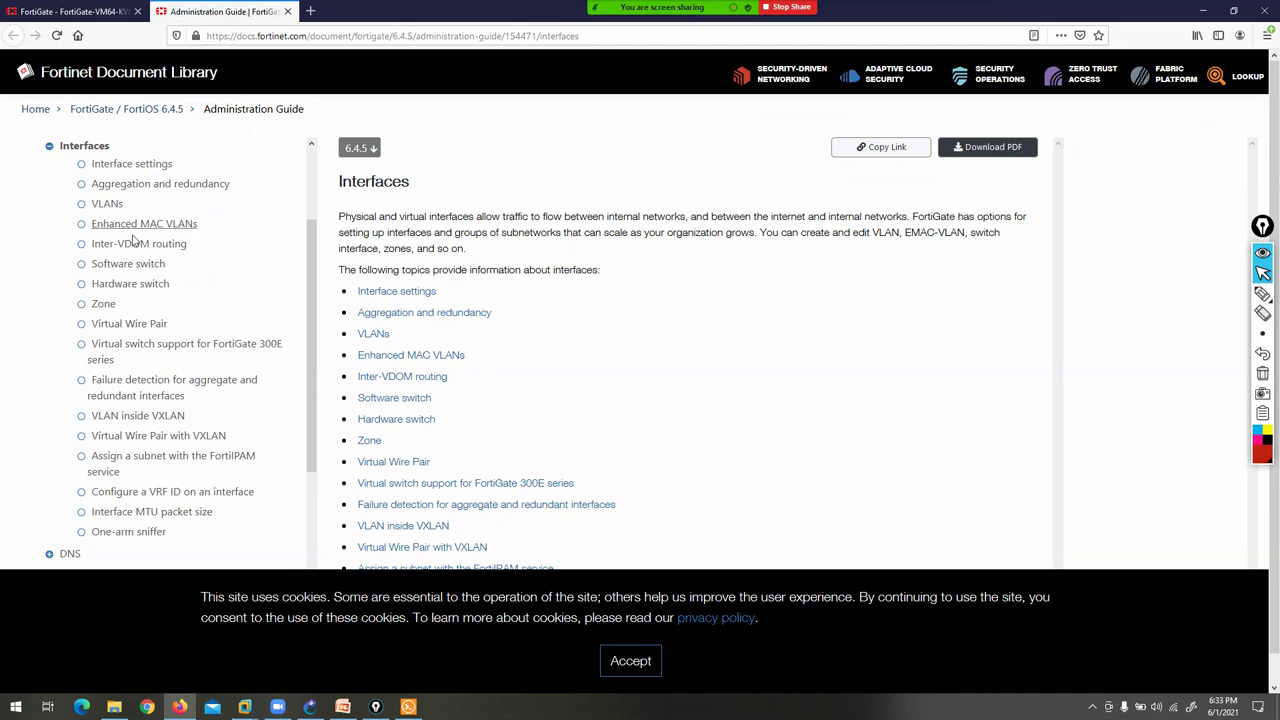
left_click(129, 166)
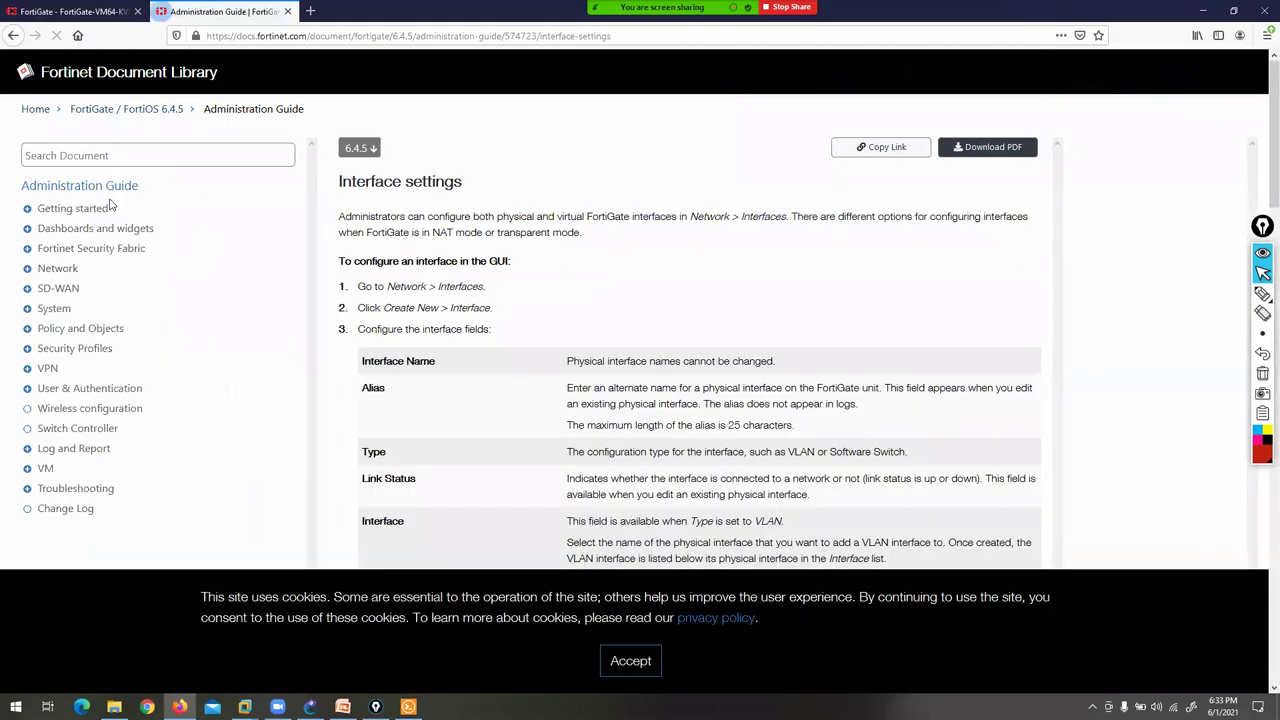
left_click_drag(1060, 239, 1108, 228)
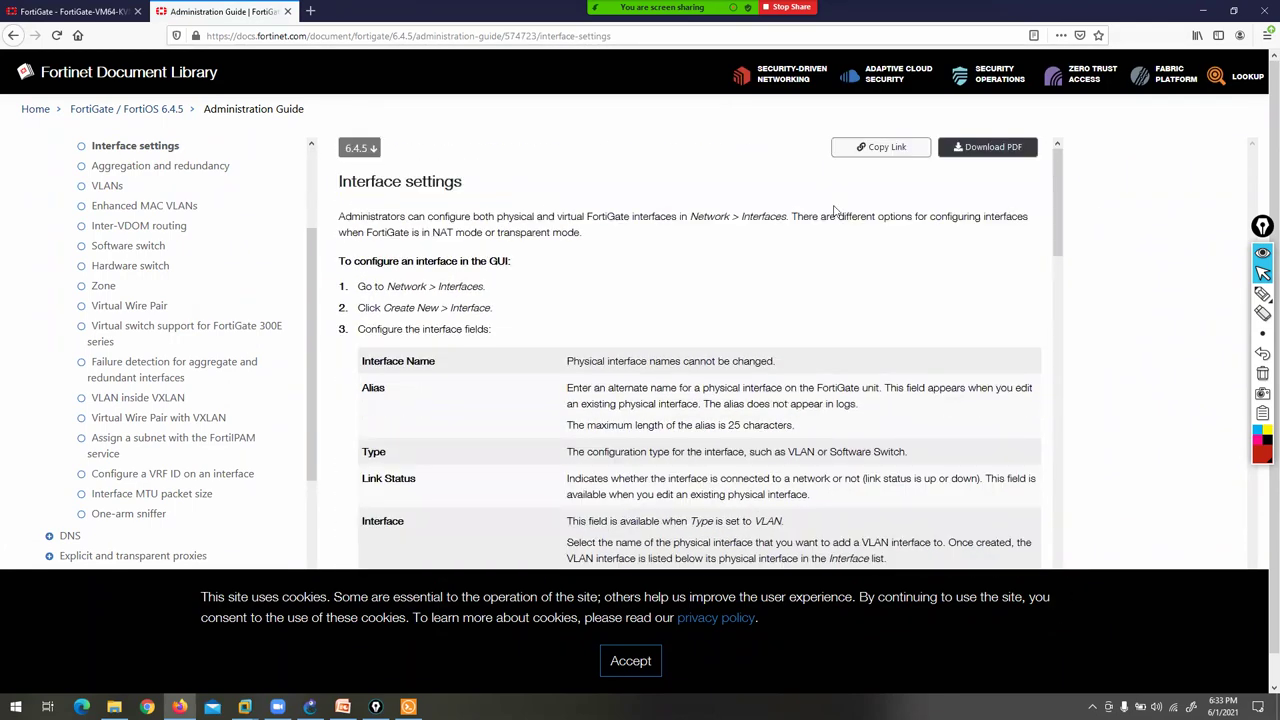
left_click(107, 186)
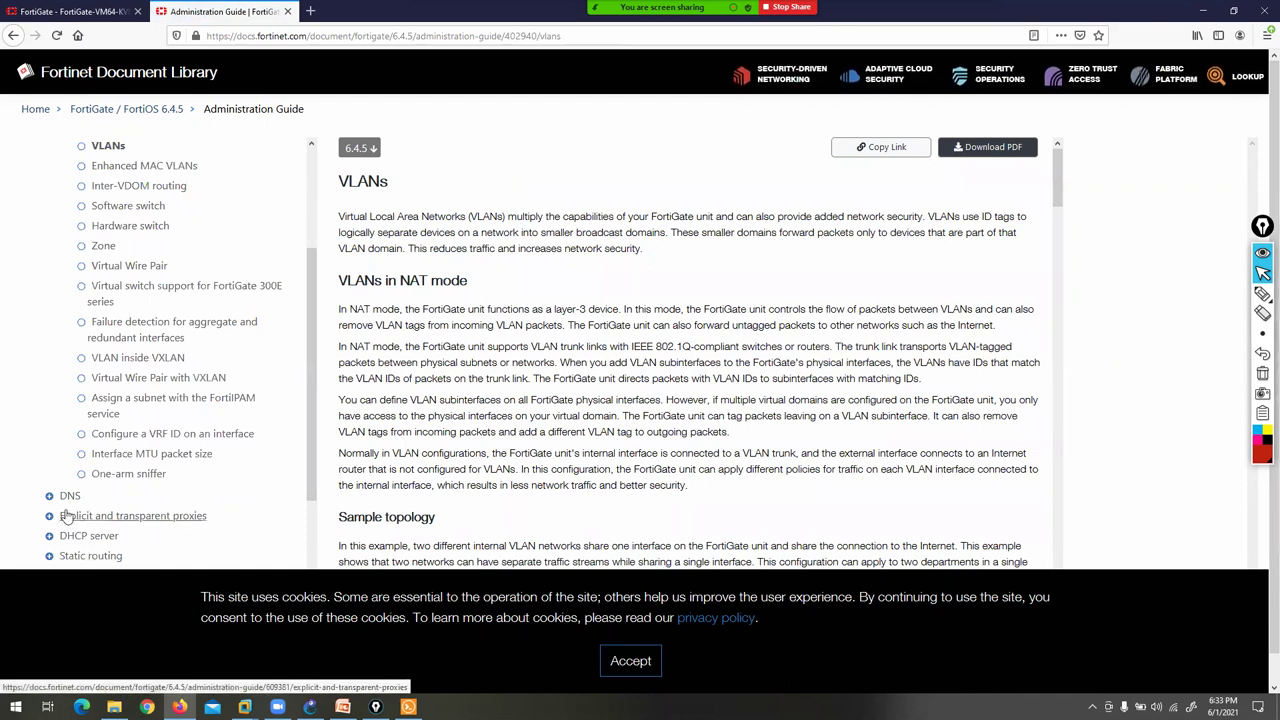
left_click(99, 563)
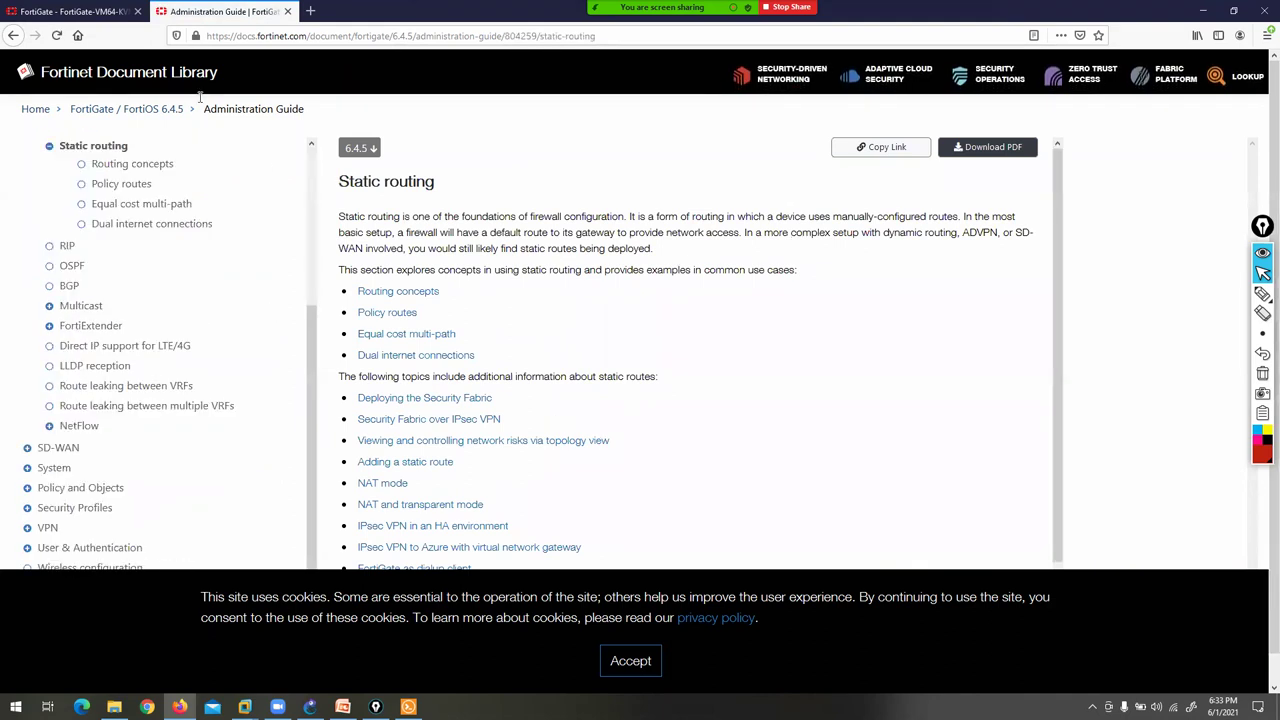
left_click(75, 11)
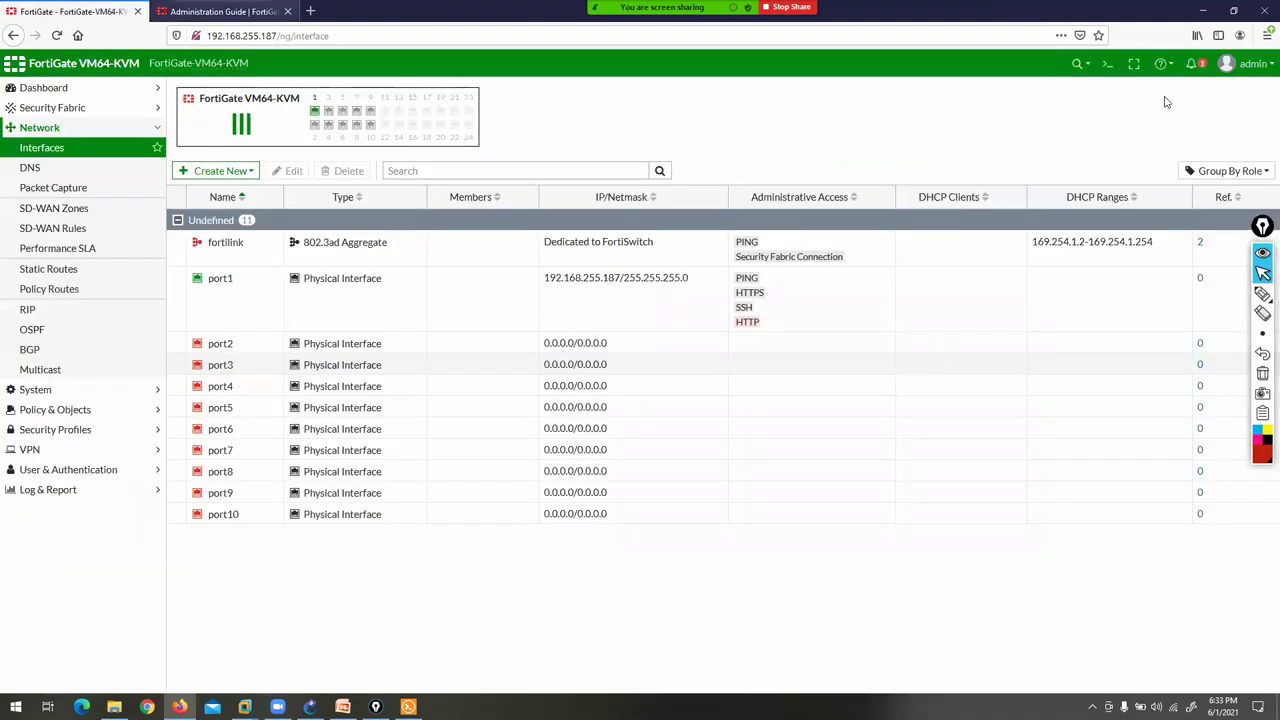
Open Video Tutorials from the help menu in a new tab, then return to FortiGate
left_click(1162, 63)
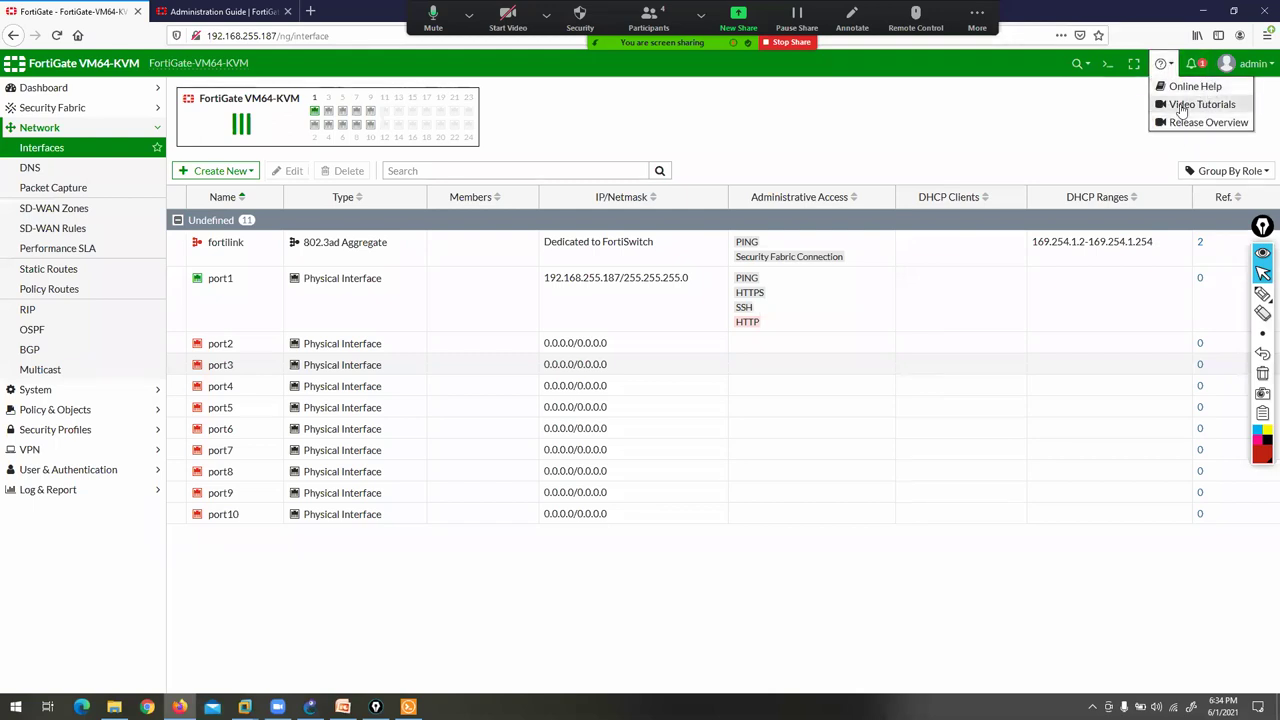
left_click(1182, 106)
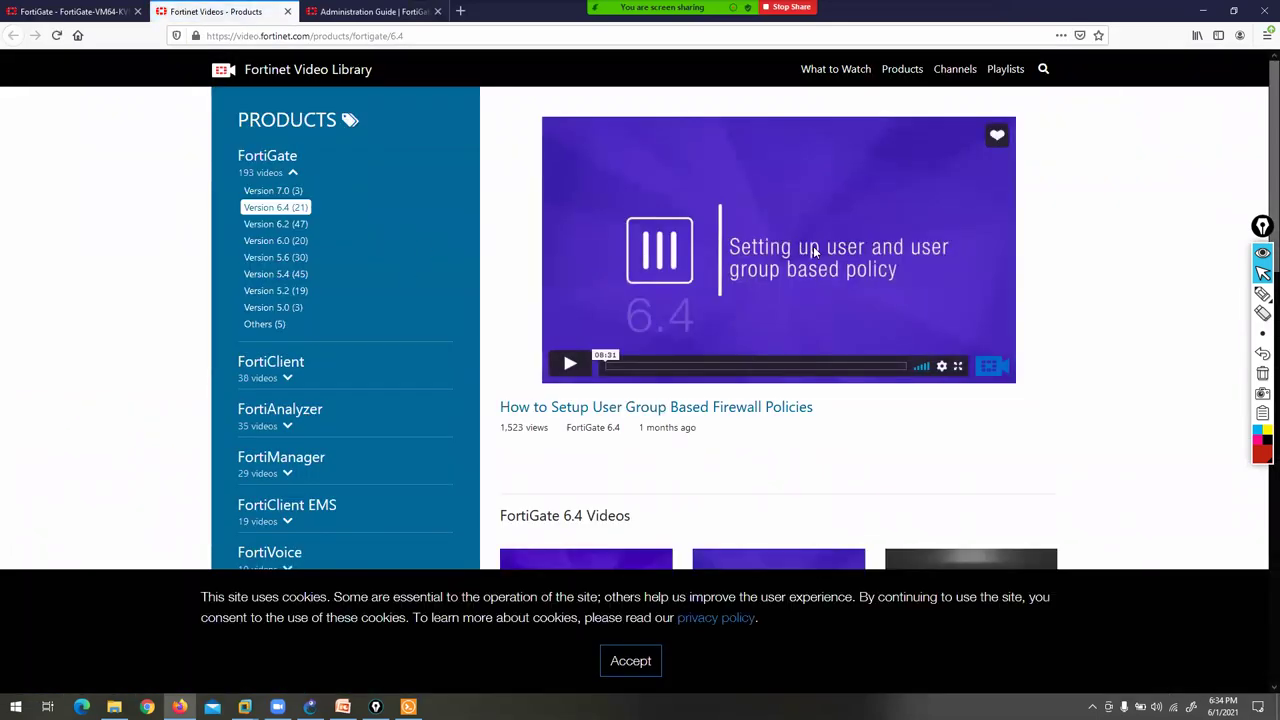
left_click(40, 12)
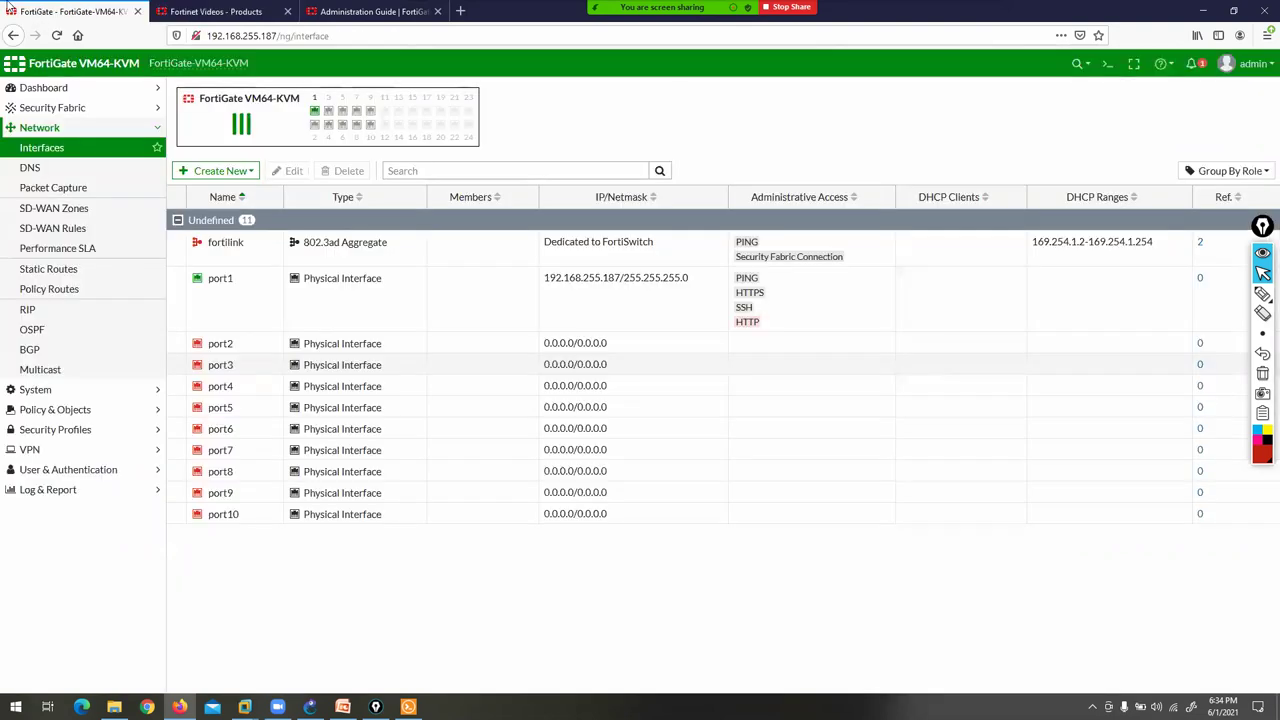
Review the two system notifications, then dismiss the list
left_click(1163, 63)
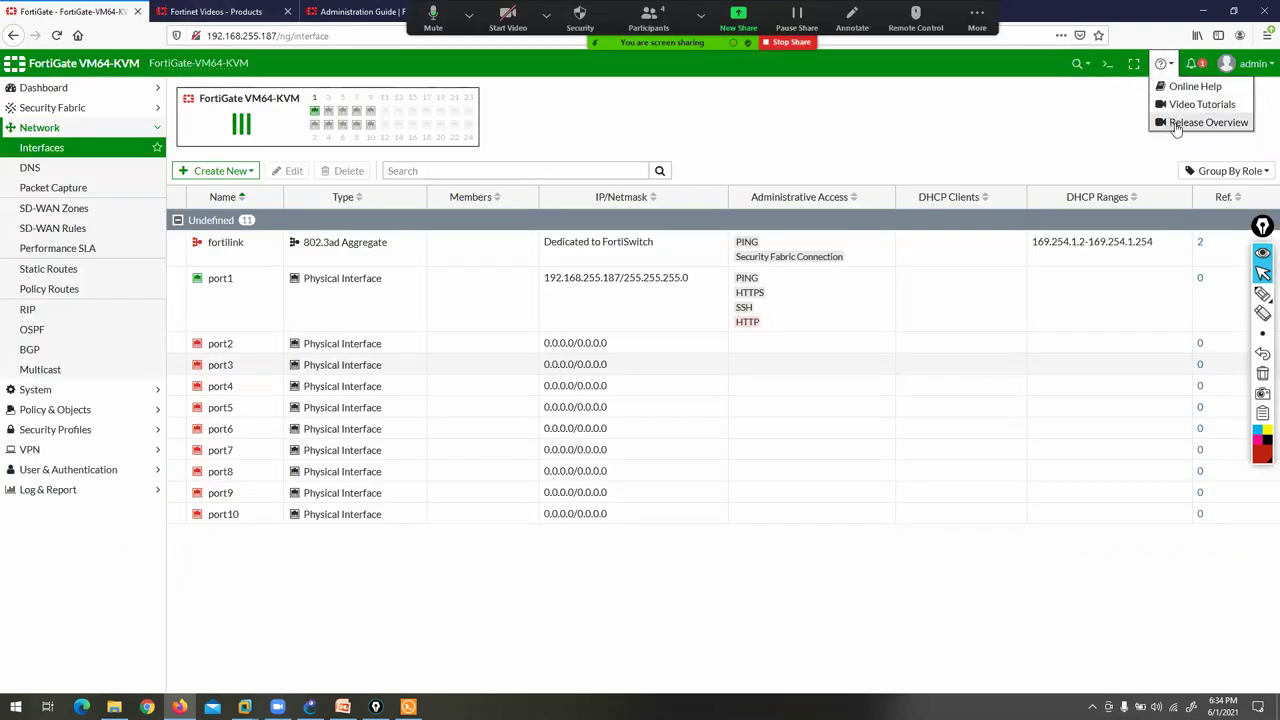
left_click(1080, 130)
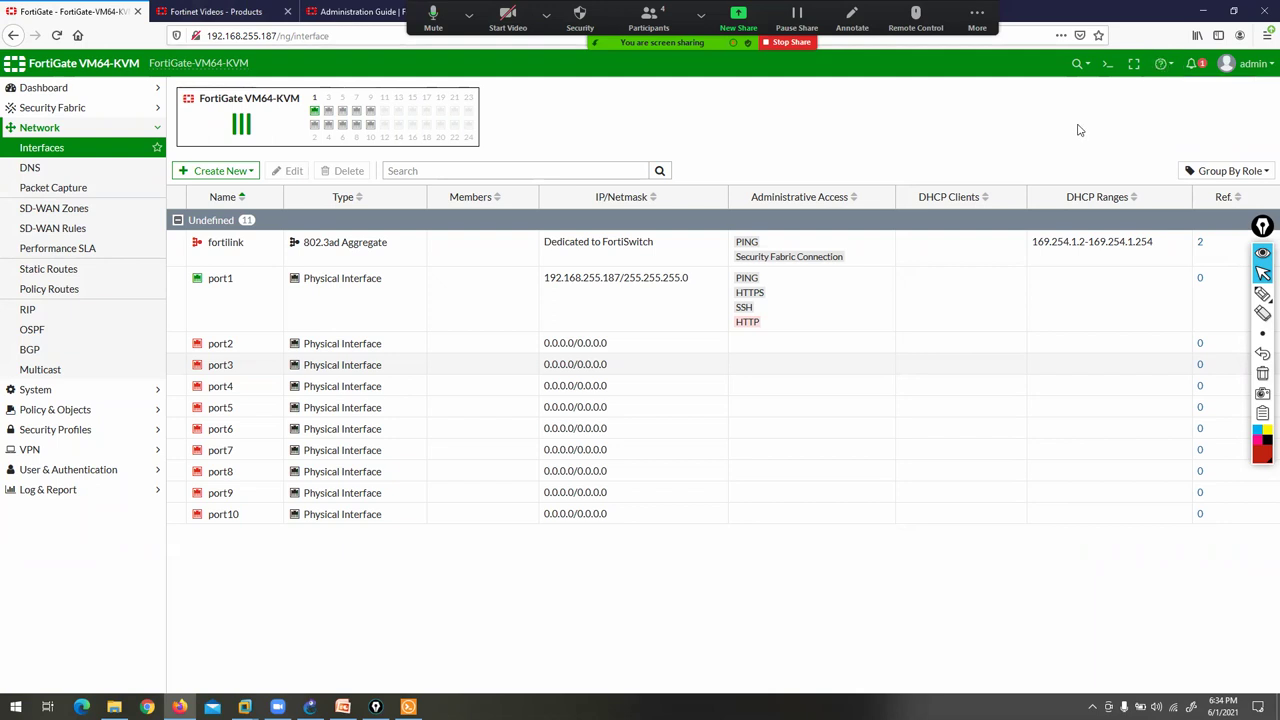
left_click(1197, 66)
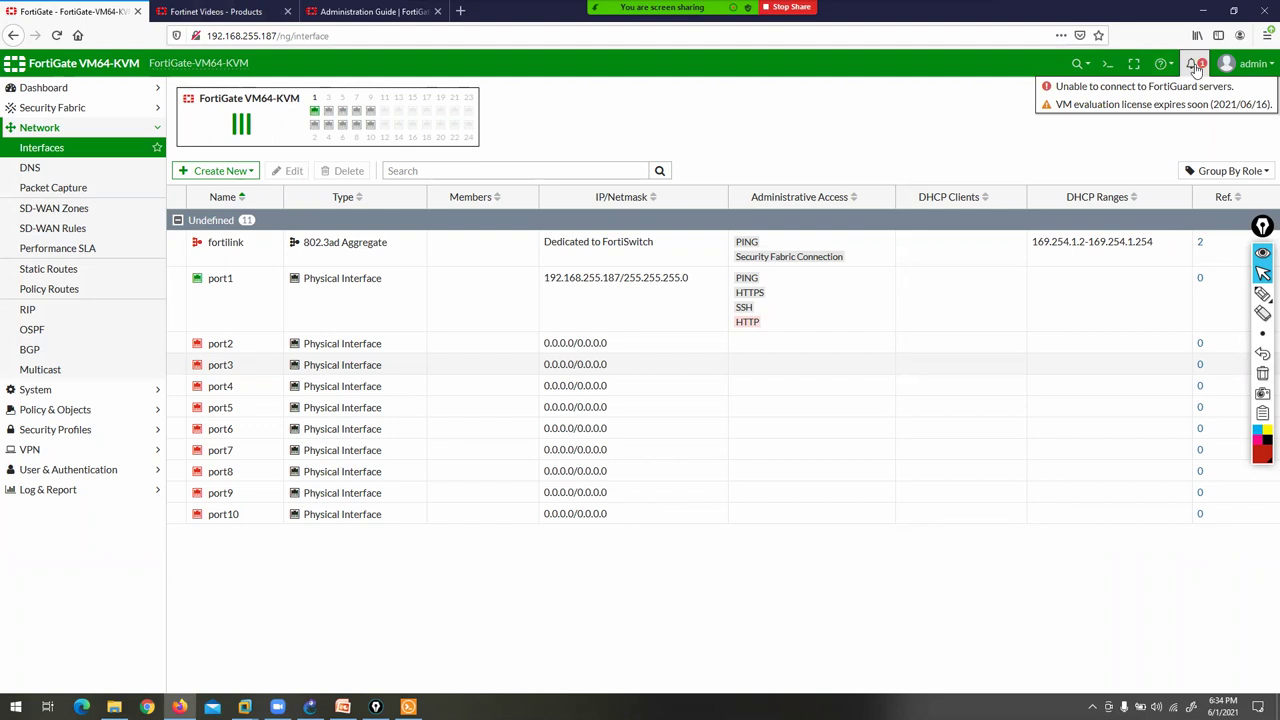
left_click(956, 128)
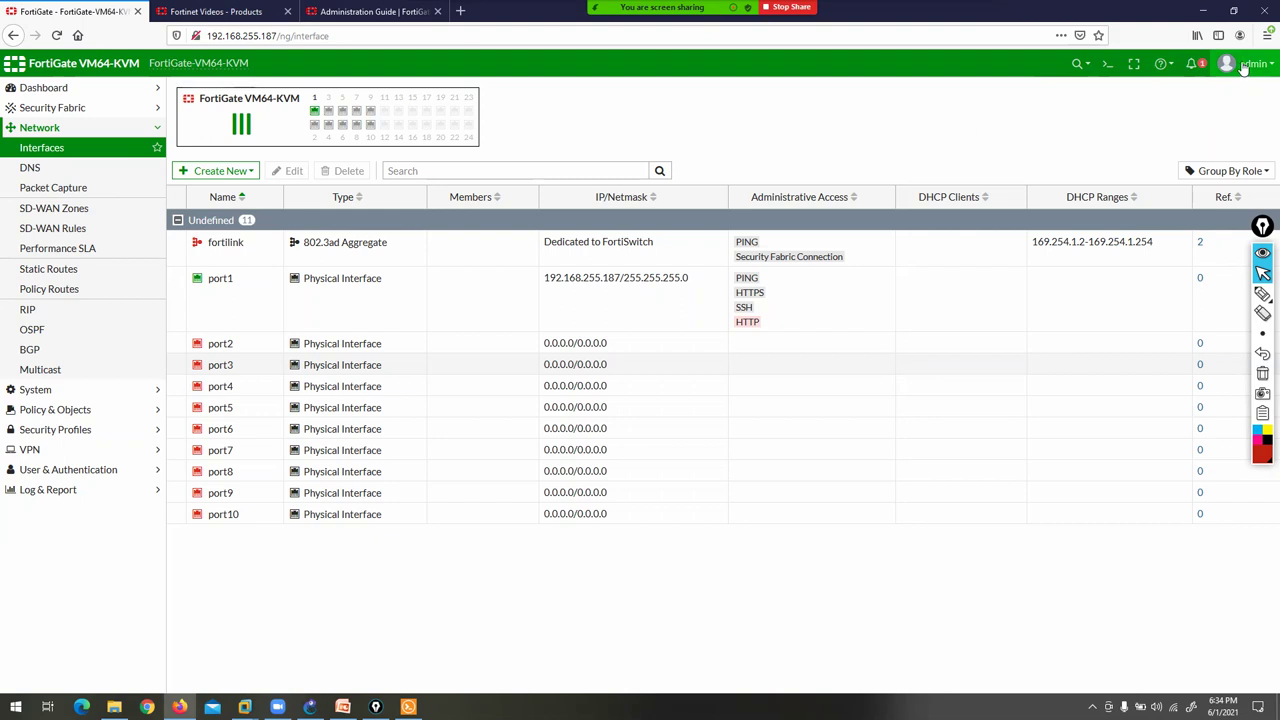
Open Configuration > Backup from the admin menu, dismissing the browser update notice
left_click(1247, 67)
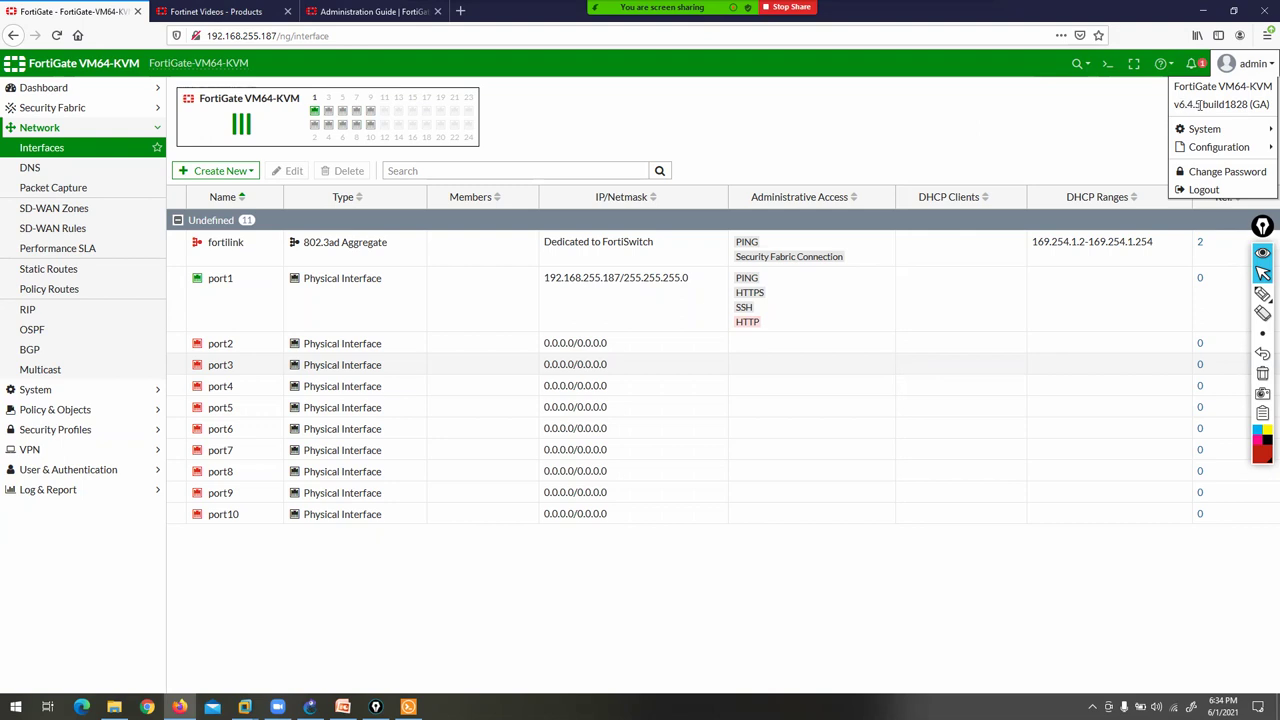
mouse_move(1203, 128)
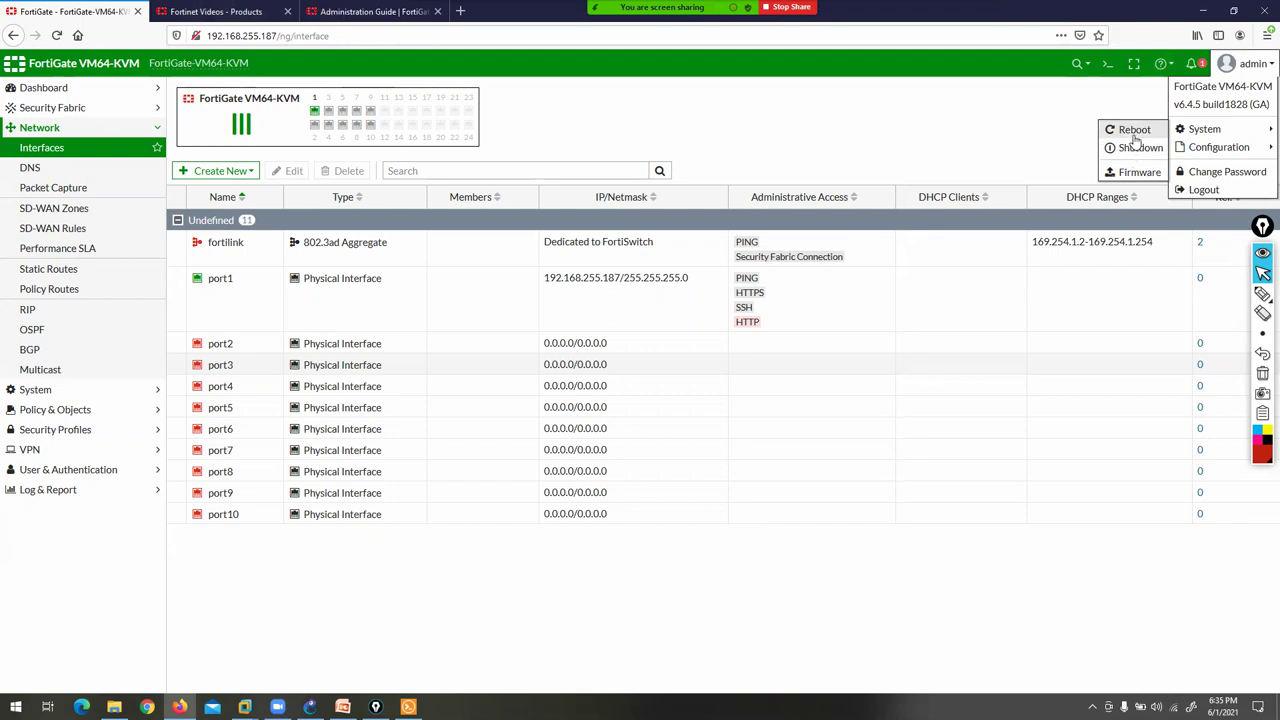
mouse_move(1206, 152)
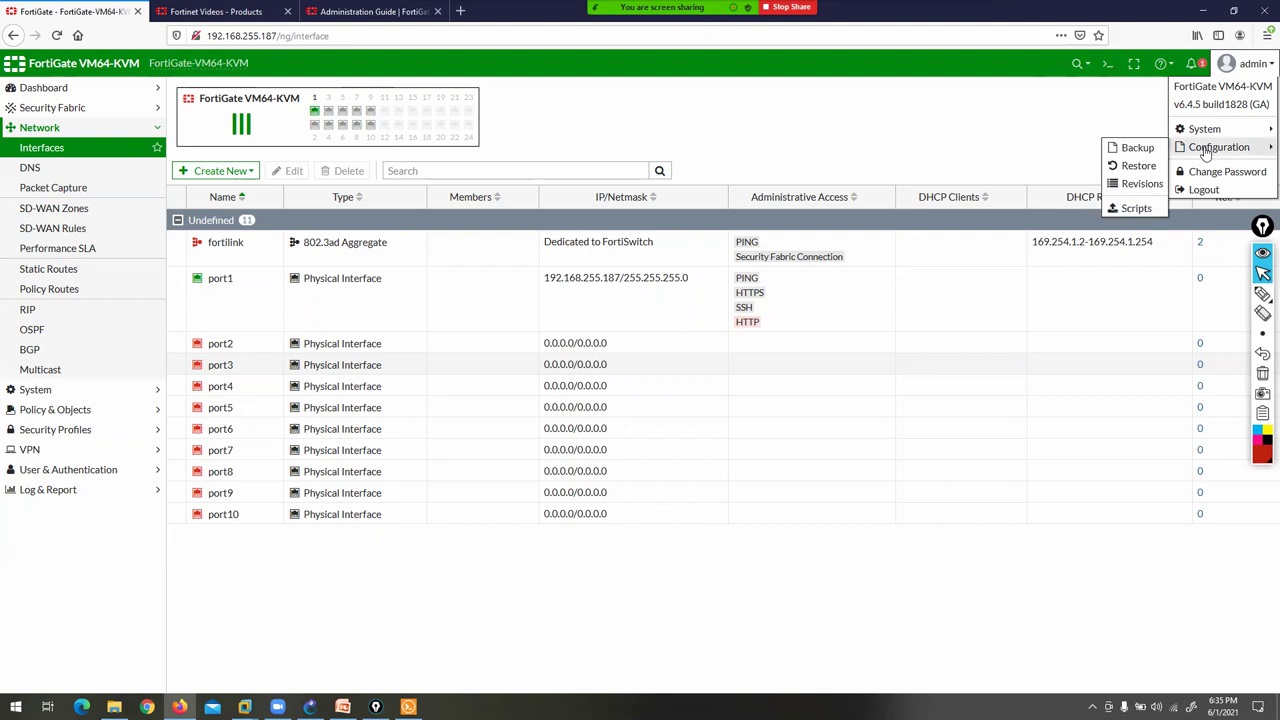
left_click(1206, 150)
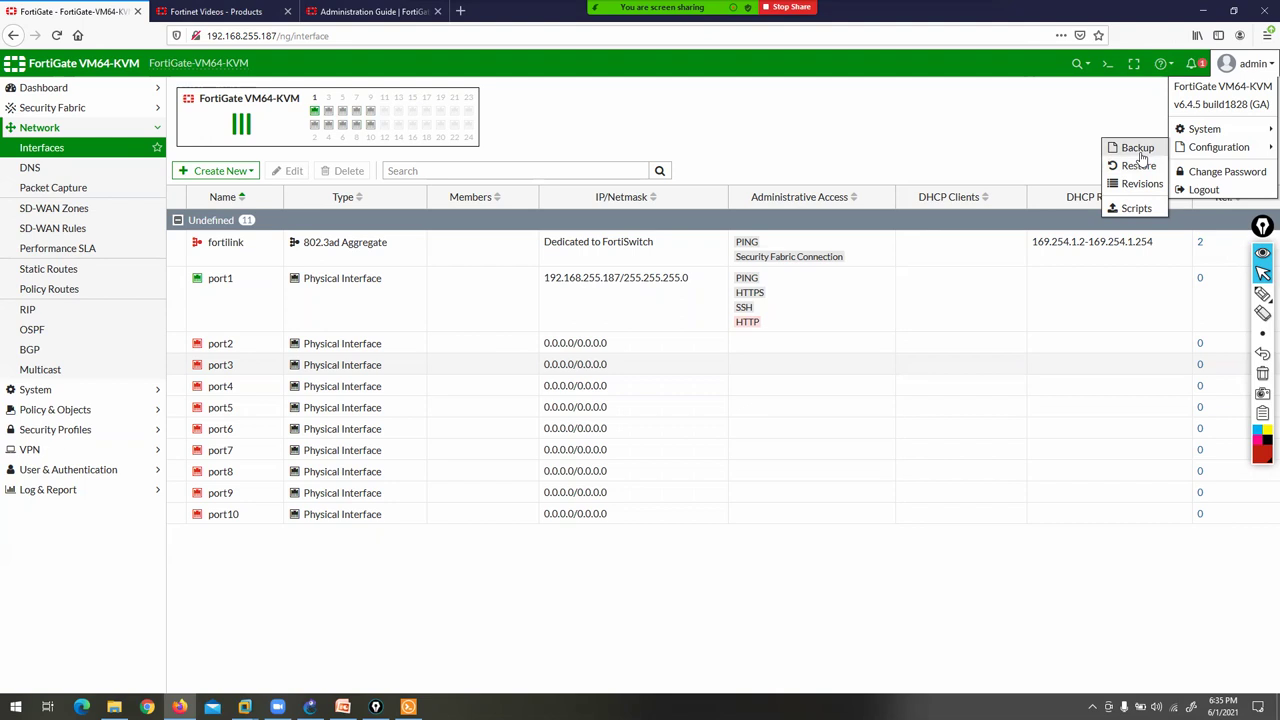
left_click(1135, 149)
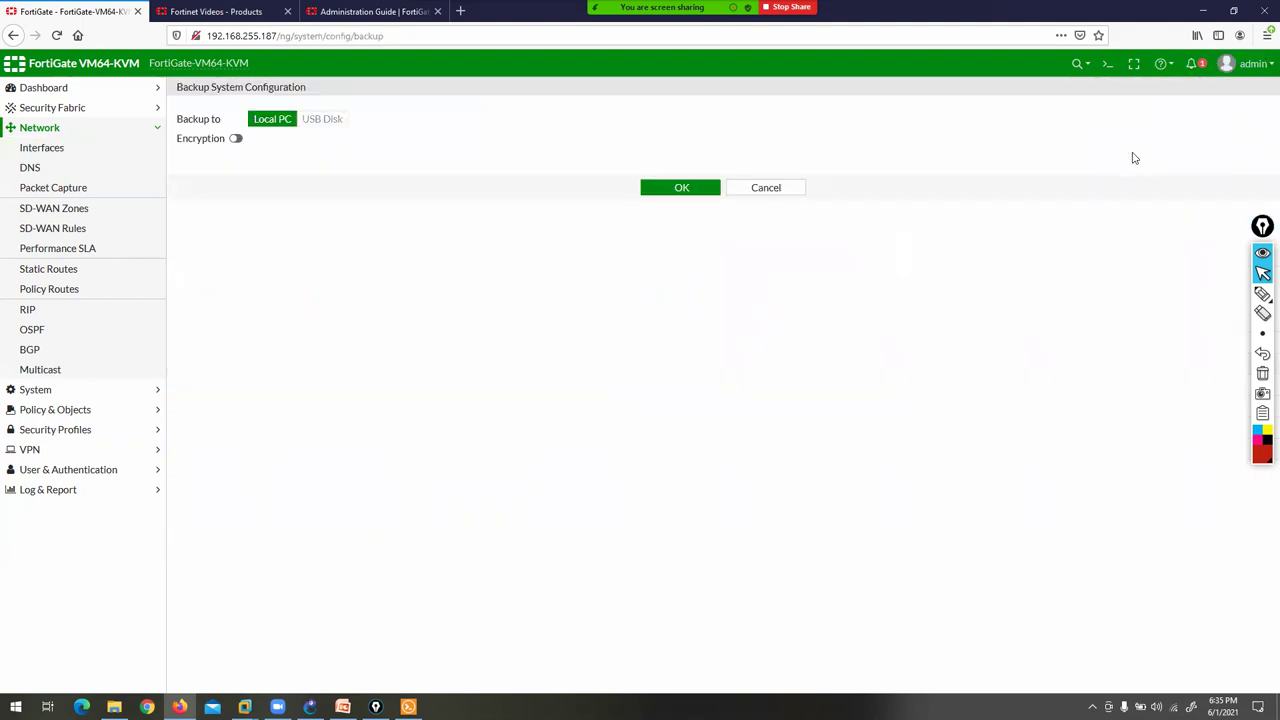
Mark the Local PC and USB Disk backup destinations with red annotations
left_click(1262, 293)
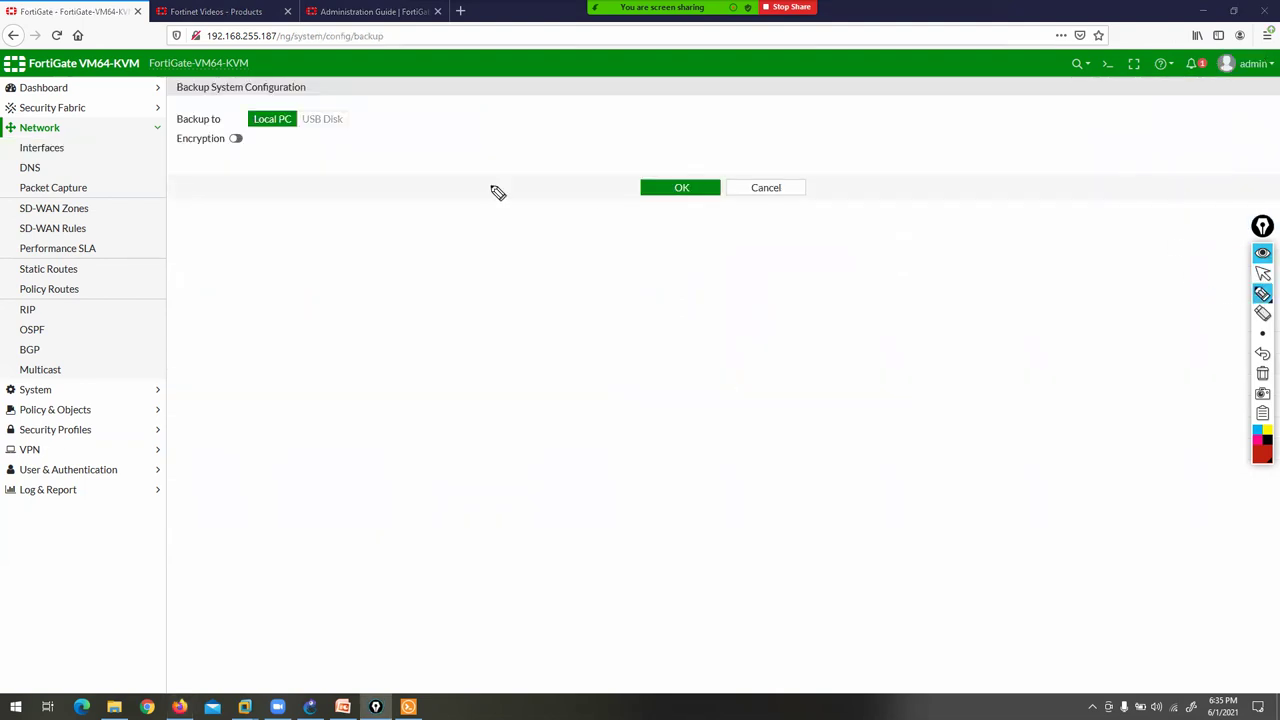
left_click_drag(224, 57, 270, 106)
mouse_move(333, 58)
left_mouse_down()
mouse_move(333, 140)
mouse_move(352, 140)
left_mouse_up()
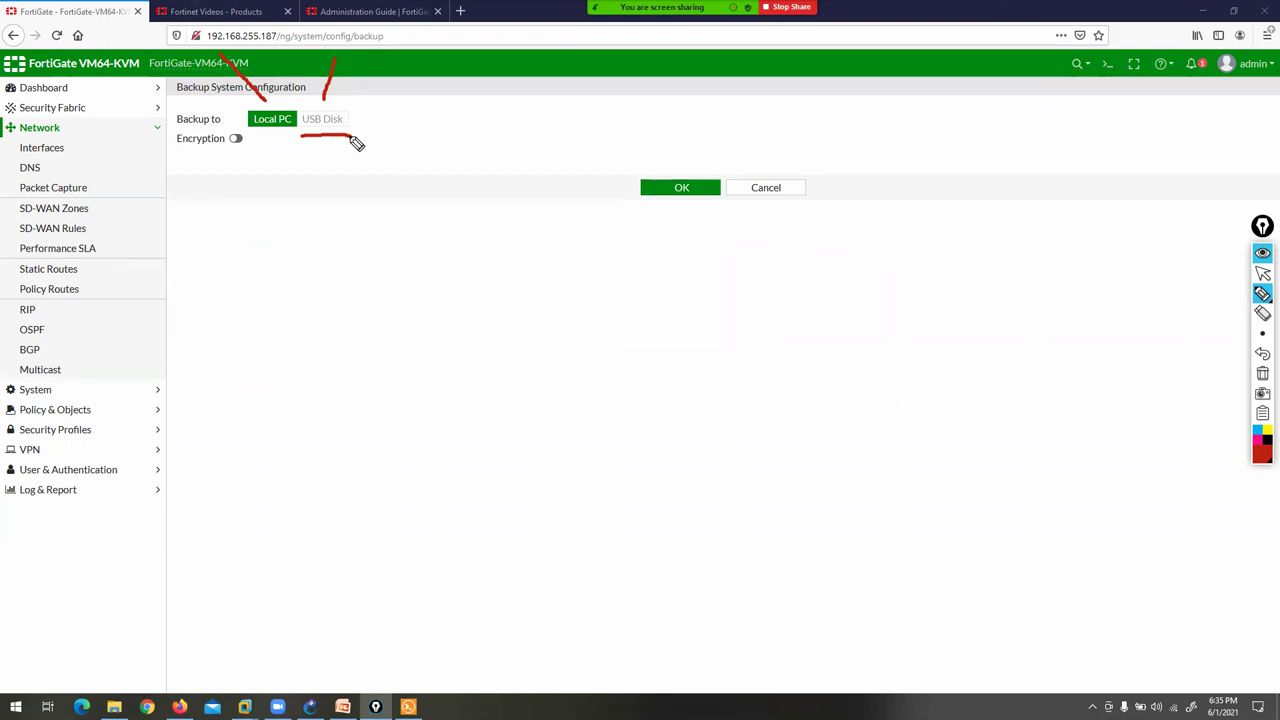
mouse_move(354, 140)
left_mouse_down()
mouse_move(338, 106)
mouse_move(300, 106)
mouse_move(303, 138)
left_mouse_up()
left_click(1262, 272)
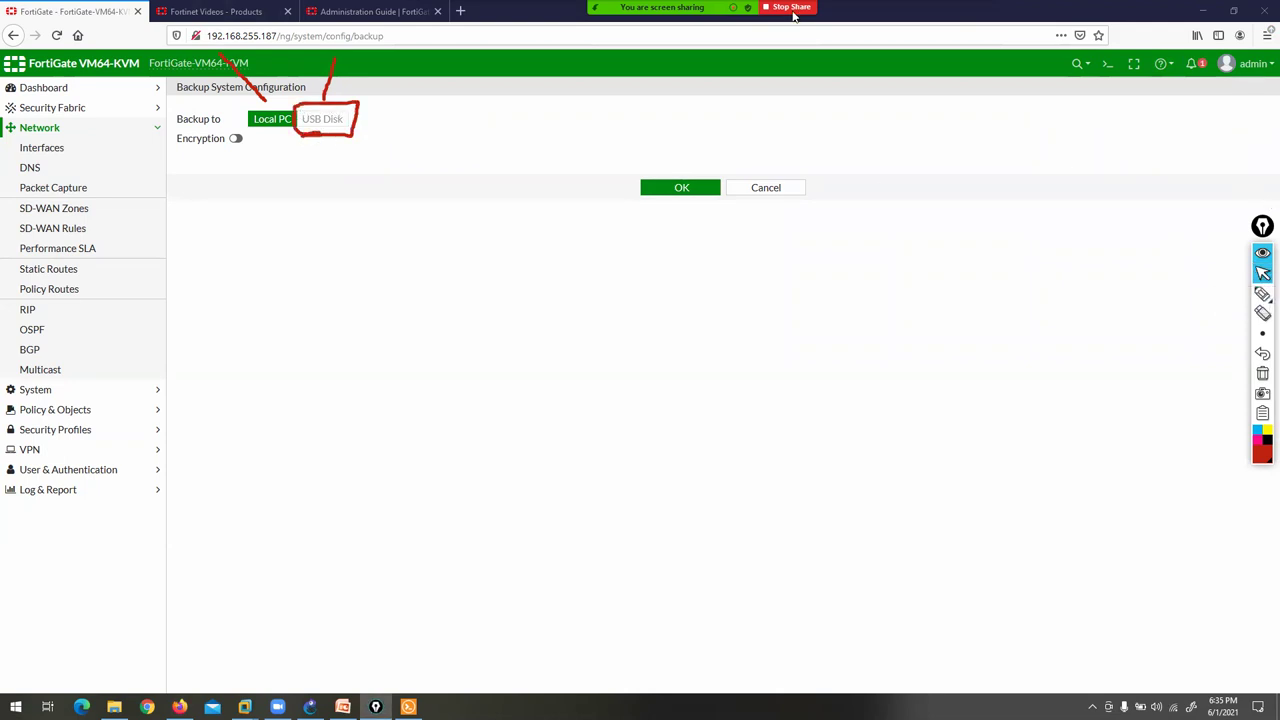
Clear the annotations and back up the unencrypted configuration to Local PC
left_click(641, 7)
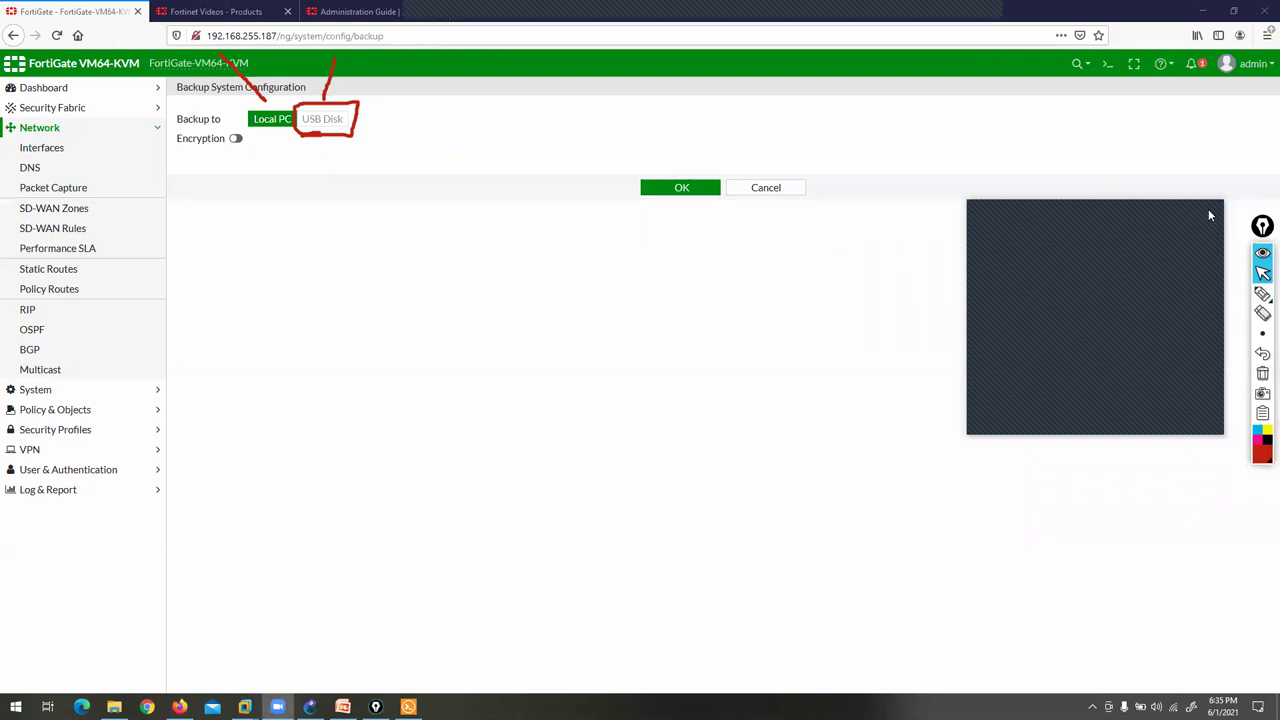
left_click(1262, 373)
left_click(1262, 273)
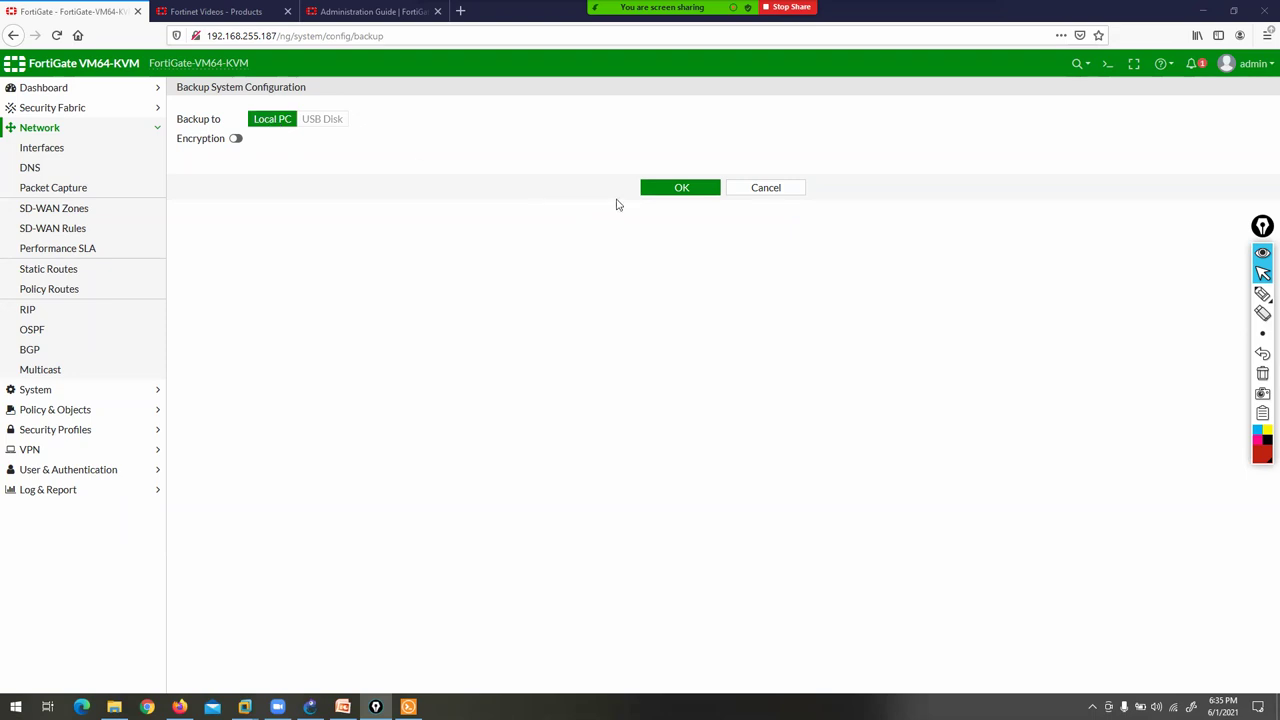
left_click(671, 191)
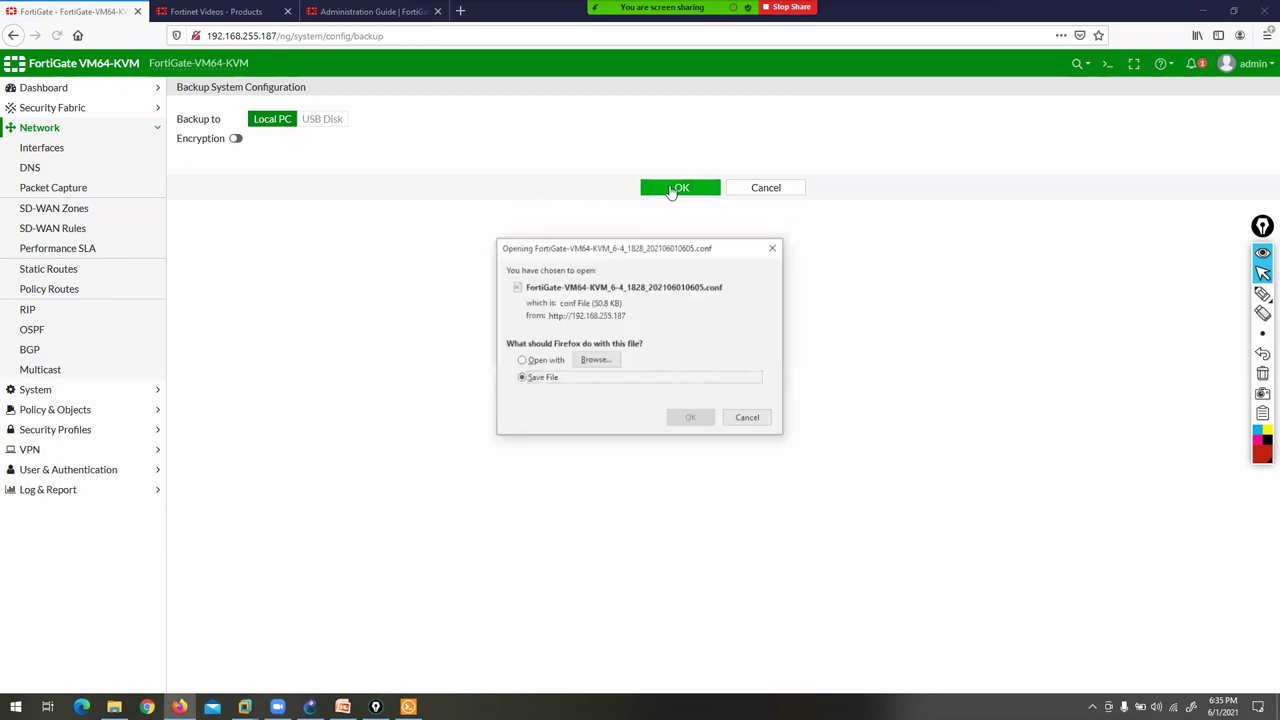
Open the downloaded FortiGate-VM64-KVM_6-4_1828_202106010605.conf backup directly in Word instead of saving it
left_click(523, 362)
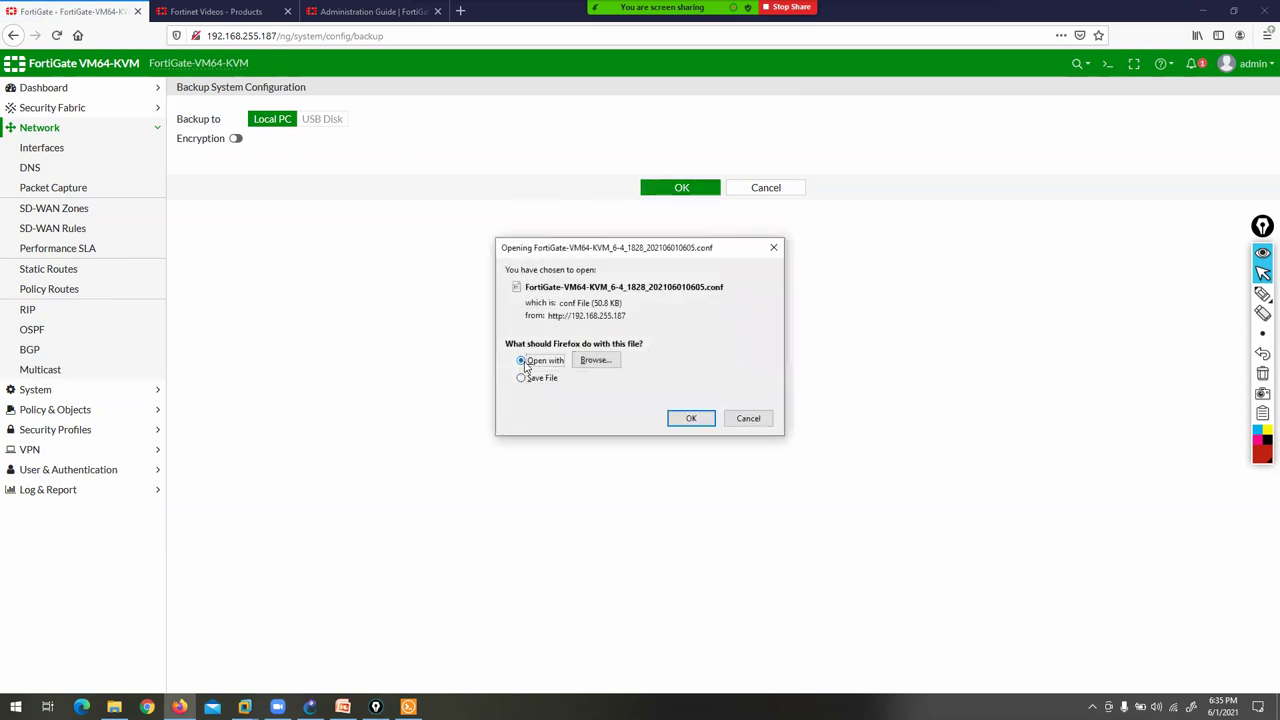
left_click(690, 420)
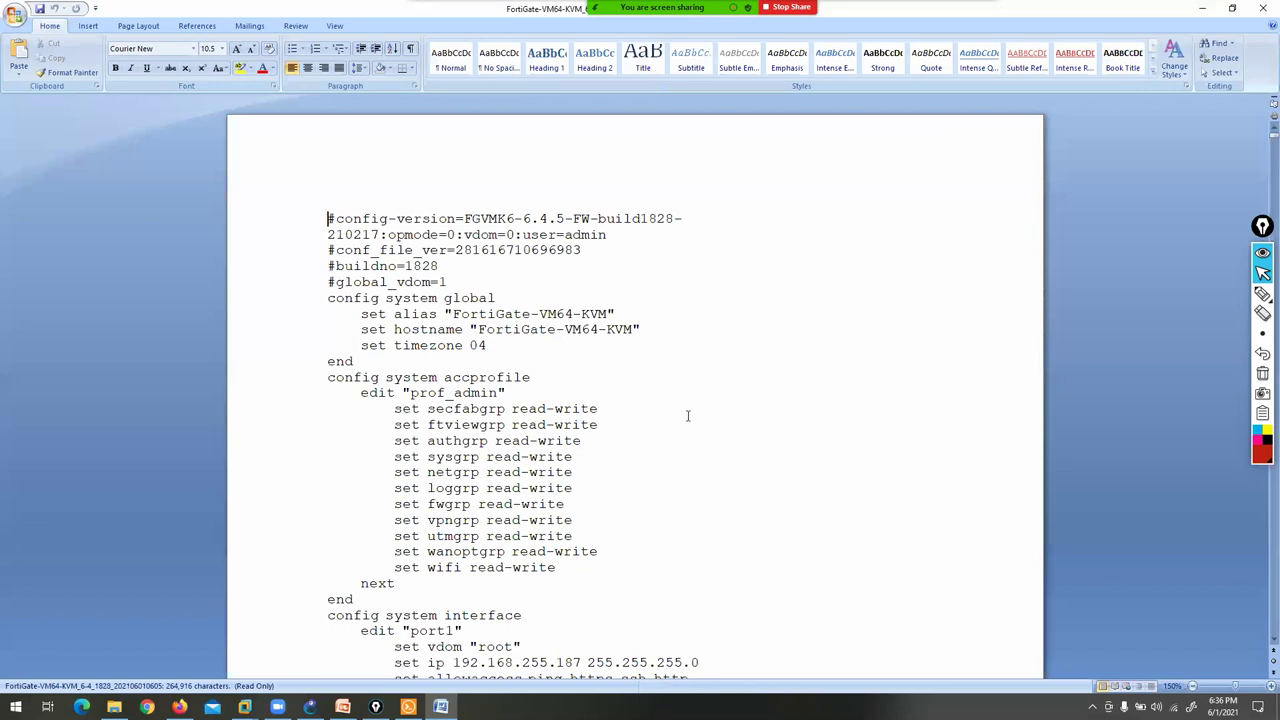
Read down through the port, interface and dashboard widget settings, then minimize Word
key("Down")
key("Down")
key("Down")
key("Down")
key("Down")
key("Down")
key("Down")
key("Down")
key("Down")
key("Down")
key("Down")
key("Down")
key("Down")
key("Down")
key("Down")
key("Down")
key("Down")
key("Down")
key("Down")
key("Down")
key("Down")
key("Down")
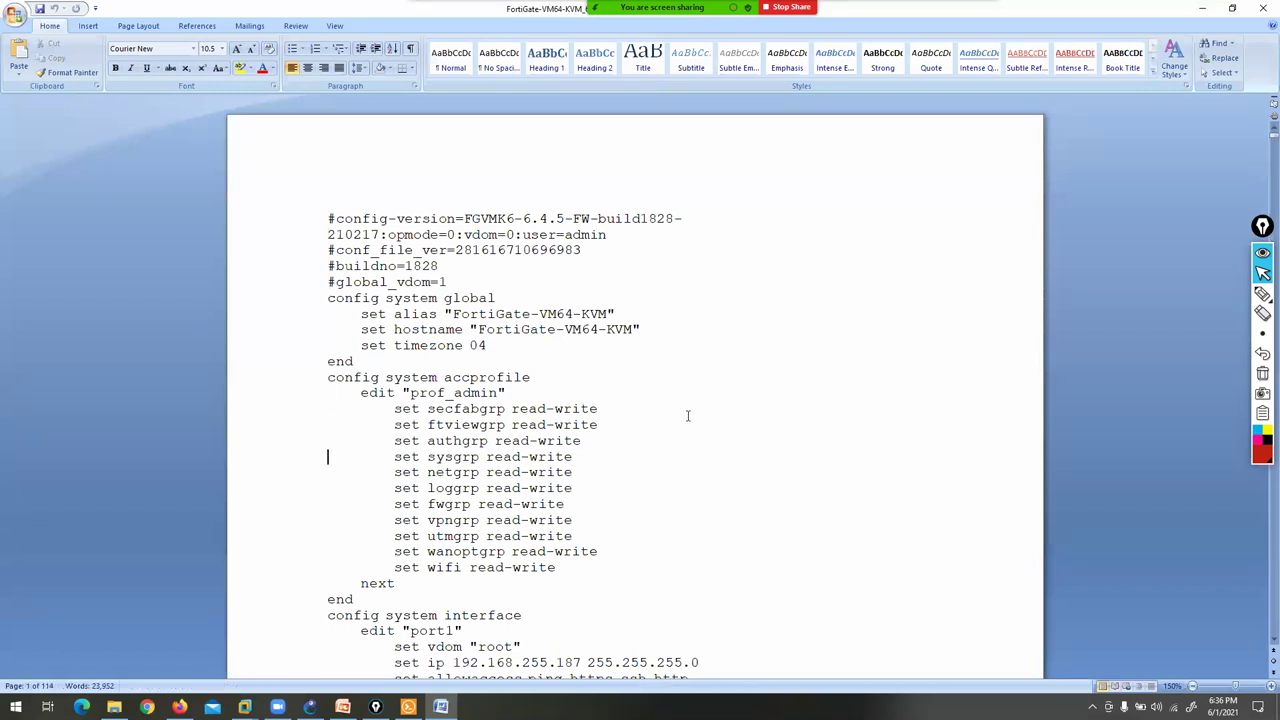
key("Down")
key("Down")
key("Down")
key("Down")
key("Down")
key("Down")
key("Down")
key("Down")
key("Down")
key("Down")
key("Down")
key("Down")
key("Down")
key("Down")
key("Down")
key("Down")
key("Down")
key("Down")
key("Down")
key("Down")
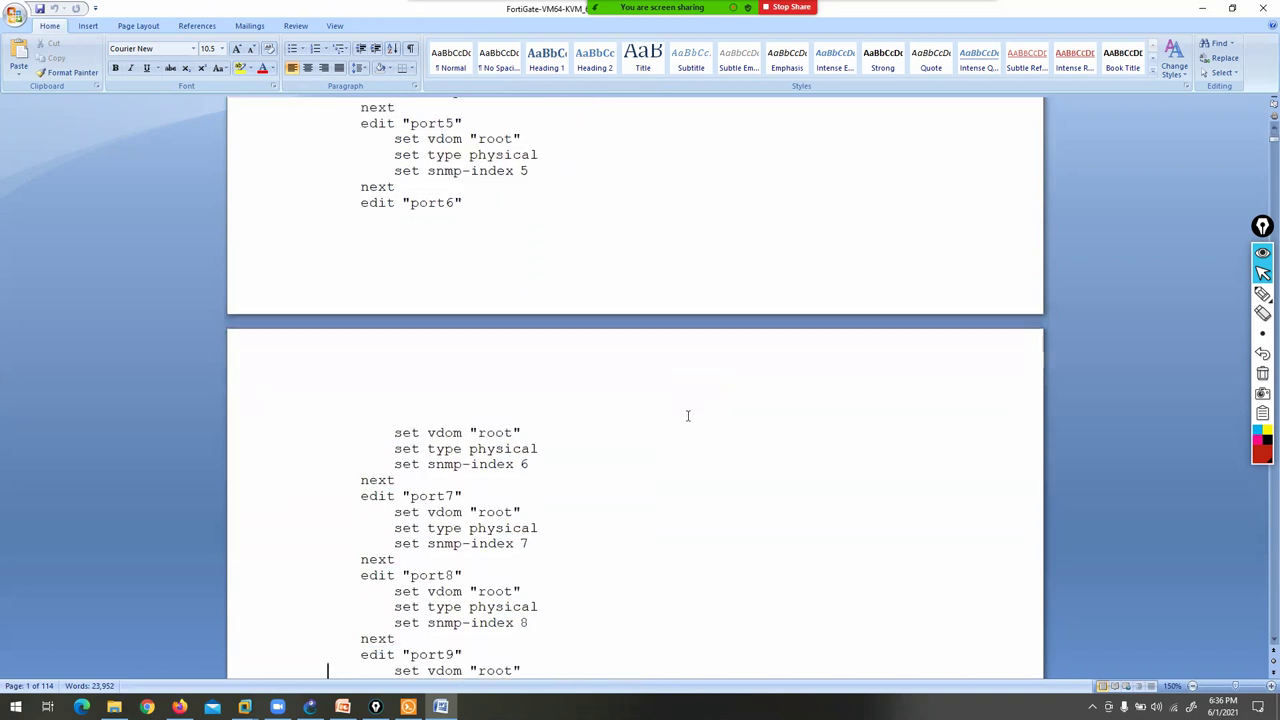
key("Down")
key("Down")
key("Down")
key("Down")
key("Down")
key("Down")
key("Down")
key("Down")
key("Down")
key("Down")
key("Down")
key("Down")
key("Down")
key("Down")
key("Down")
key("Down")
key("Down")
key("Down")
key("Down")
key("Down")
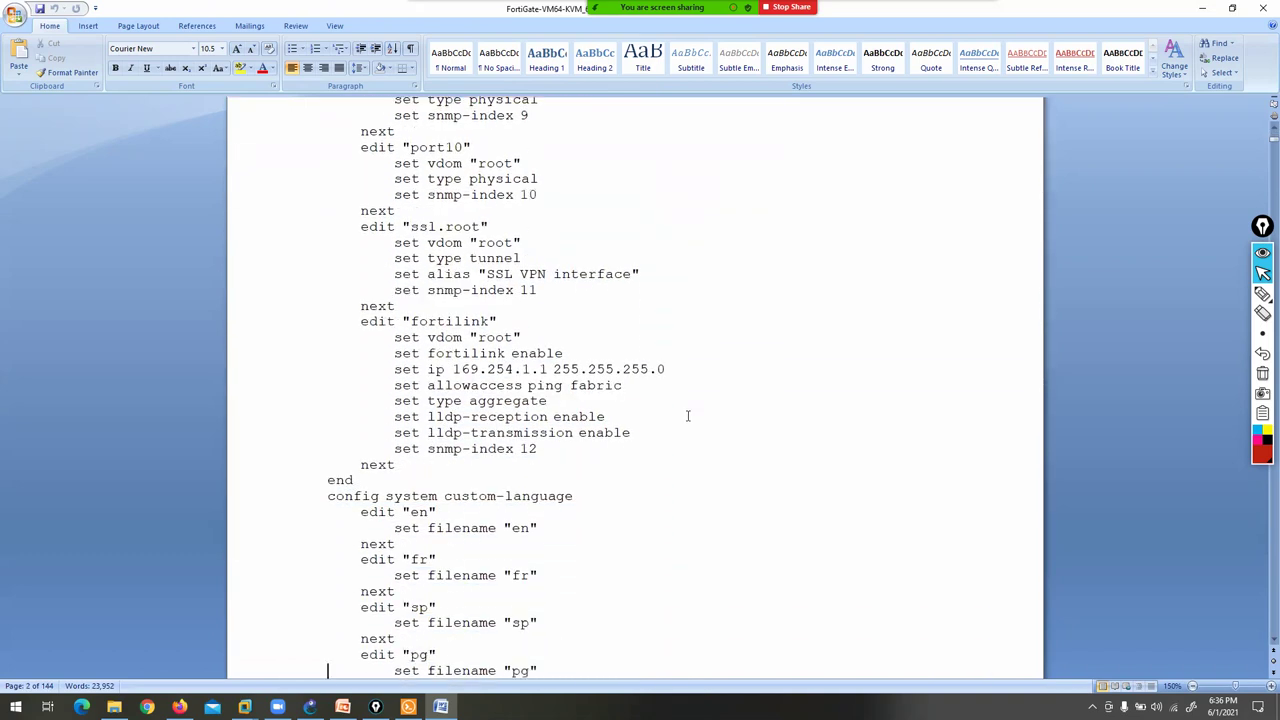
key("Down")
key("Down")
key("Down")
key("Down")
key("Down")
key("Down")
key("Down")
key("Down")
key("Down")
key("Down")
key("Down")
key("Down")
key("Down")
key("Down")
key("Down")
key("Down")
key("Down")
key("Down")
key("Down")
key("Down")
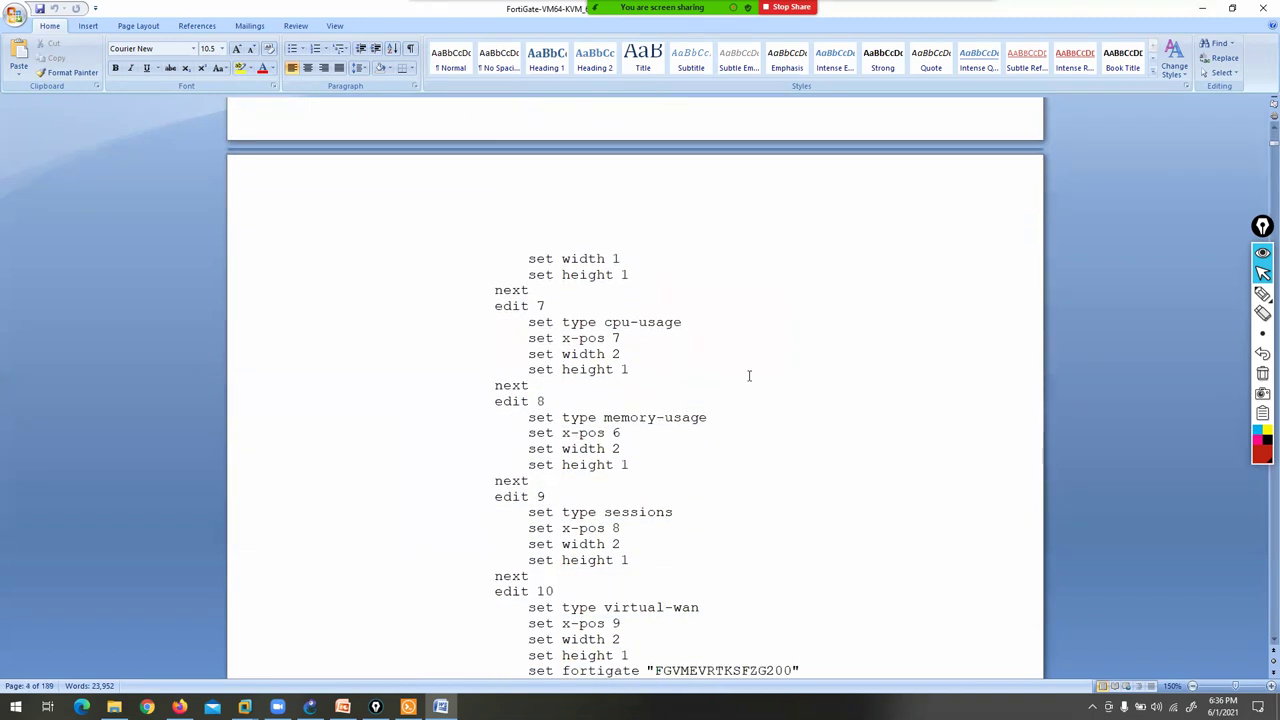
left_click(1202, 8)
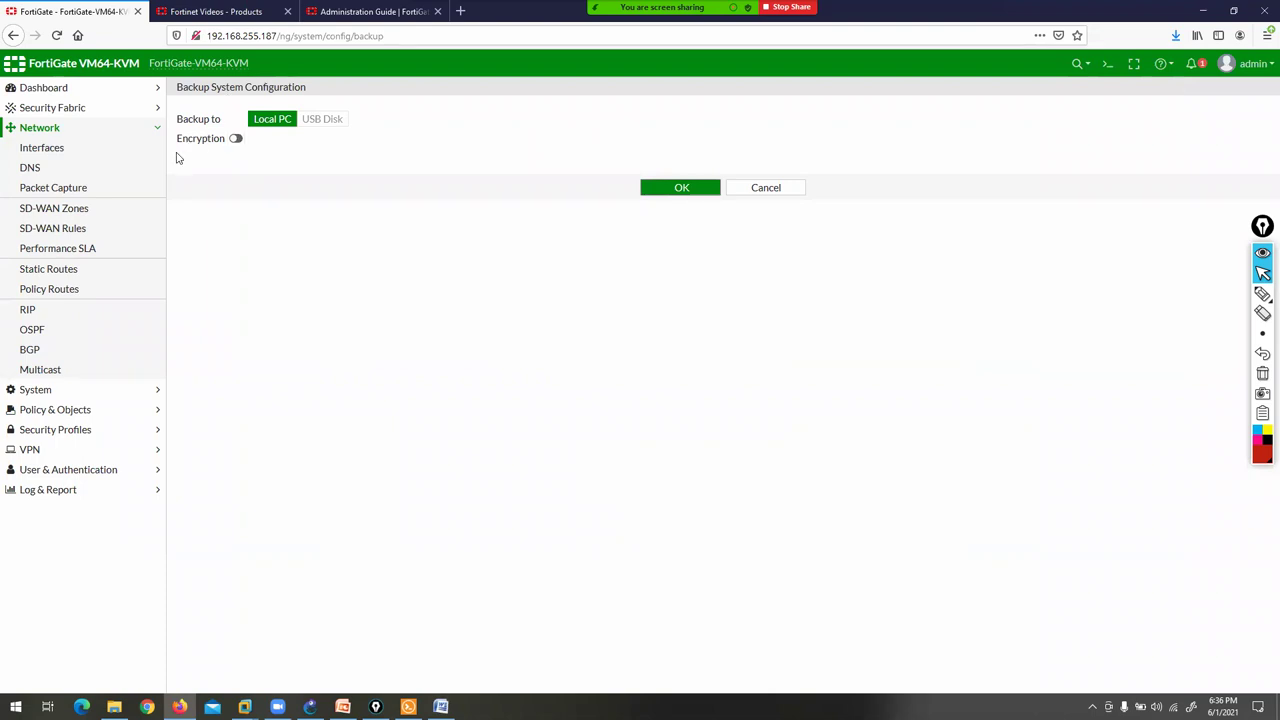
Turn on backup encryption, then enter and confirm a backup password
left_click(236, 140)
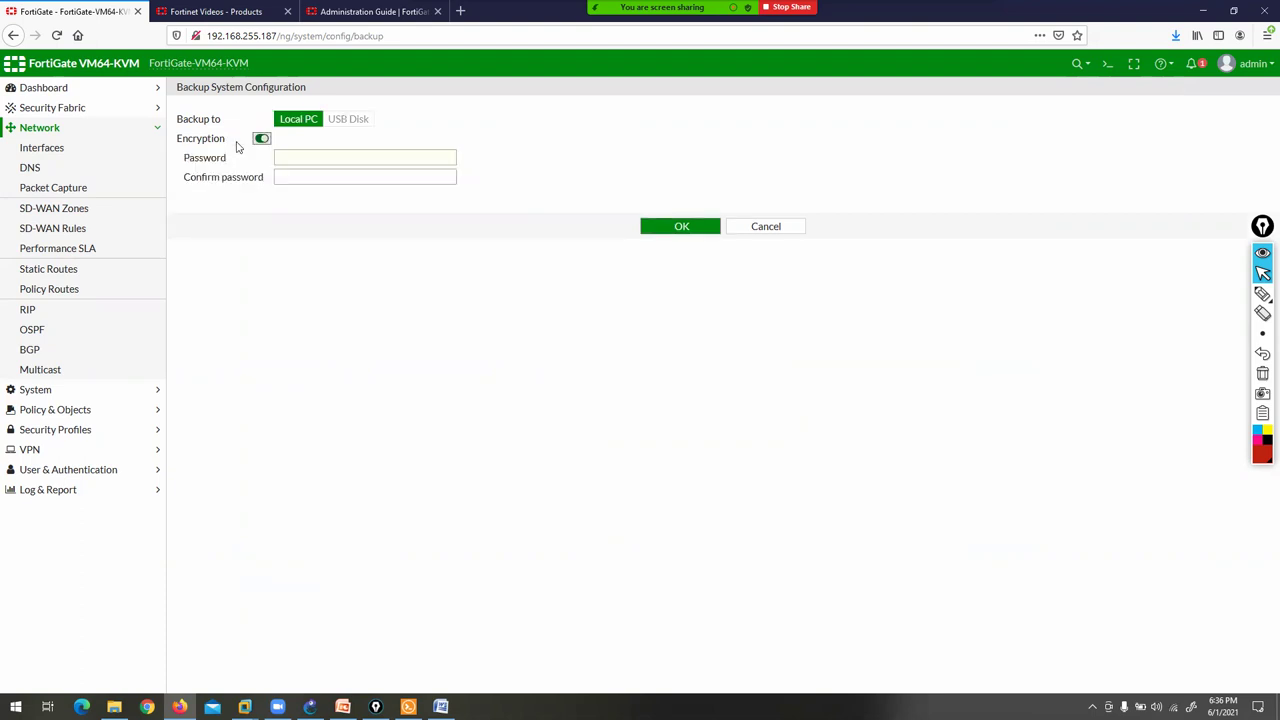
left_click(289, 156)
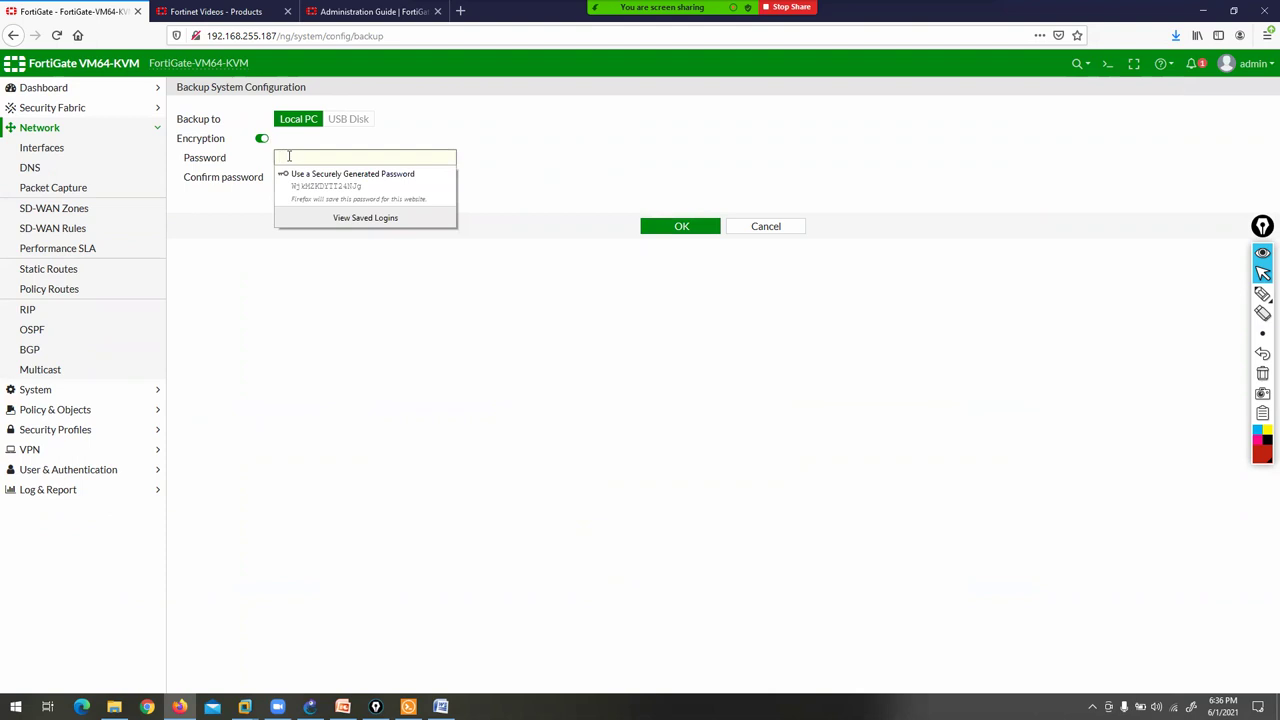
left_click(298, 178)
type("123")
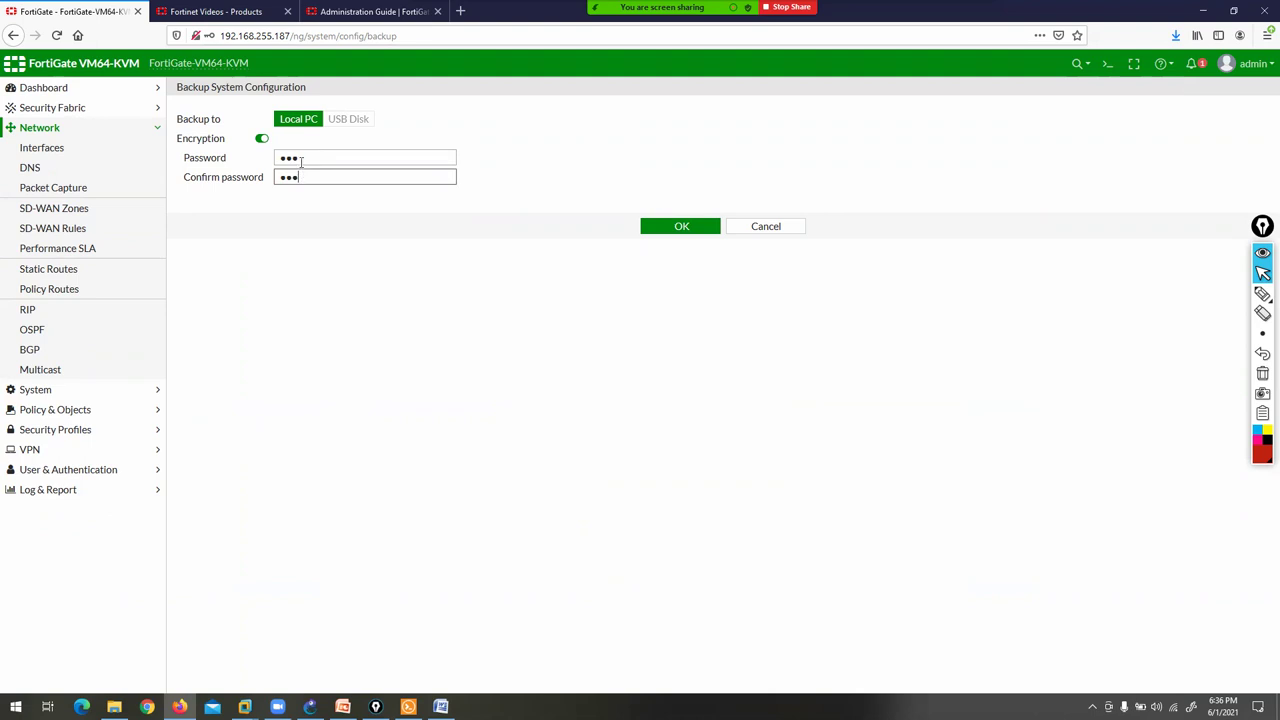
Download the encrypted backup and open FortiGate-VM64-KVM_6-4_1828_202106010606.conf in Word
left_click(674, 230)
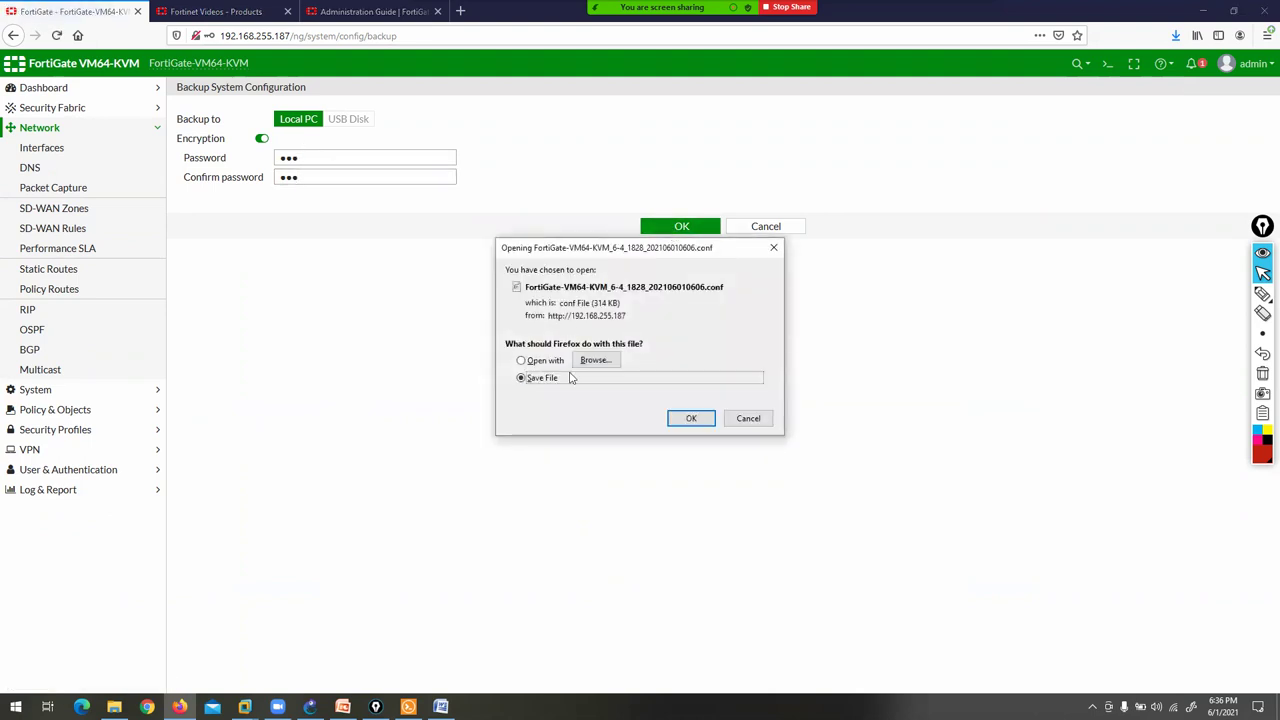
left_click(541, 362)
left_click(671, 424)
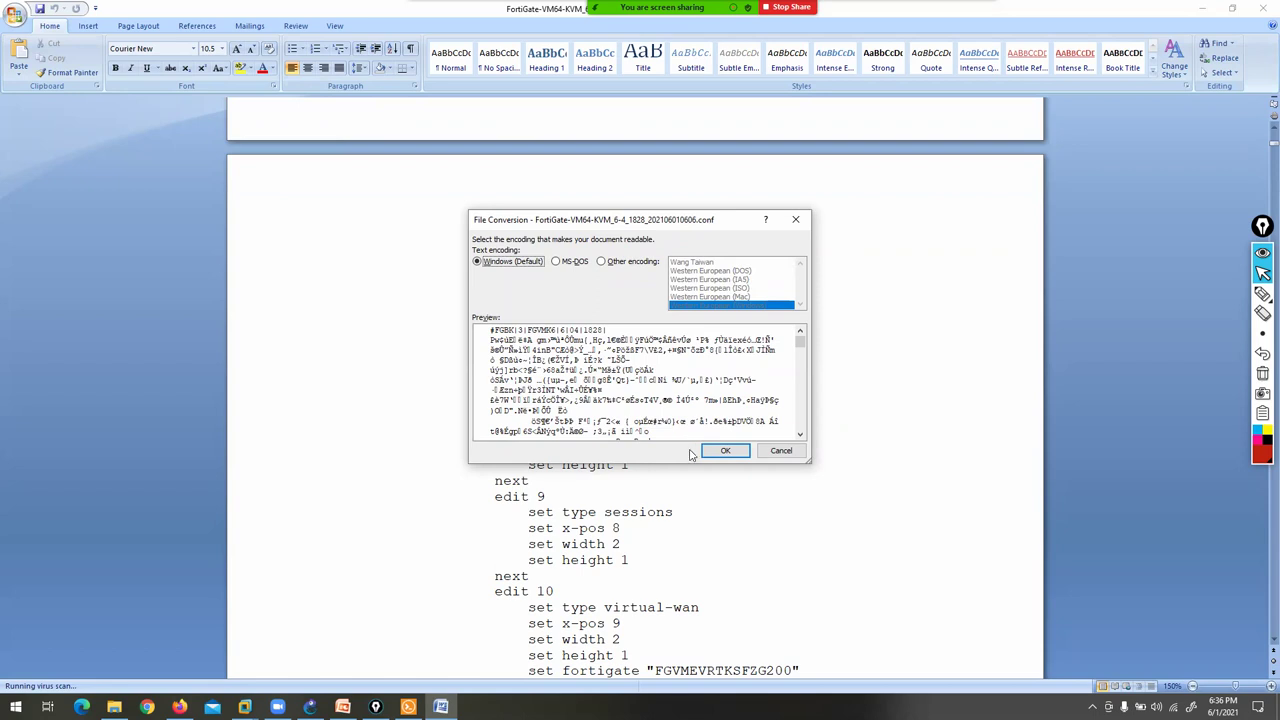
Accept the default text encoding and scroll through the encrypted backup's garbled text
left_click(716, 451)
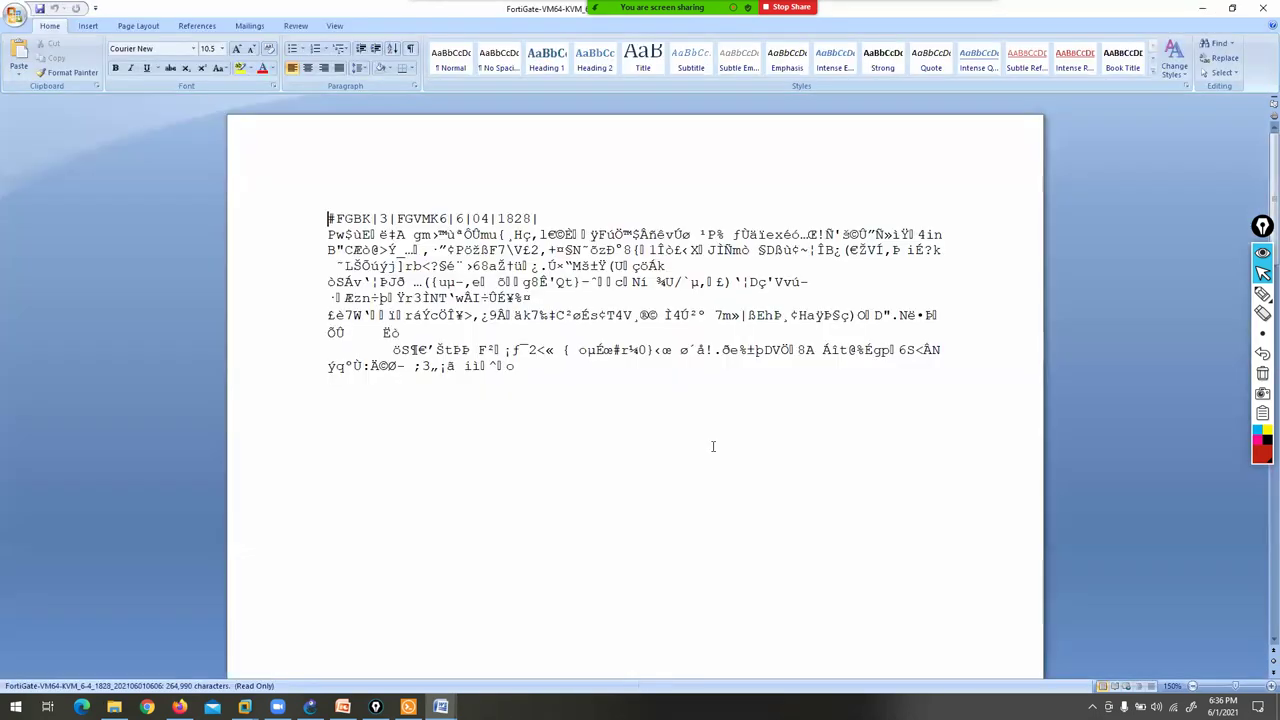
left_click_drag(328, 228, 831, 368)
key("ctrl+End")
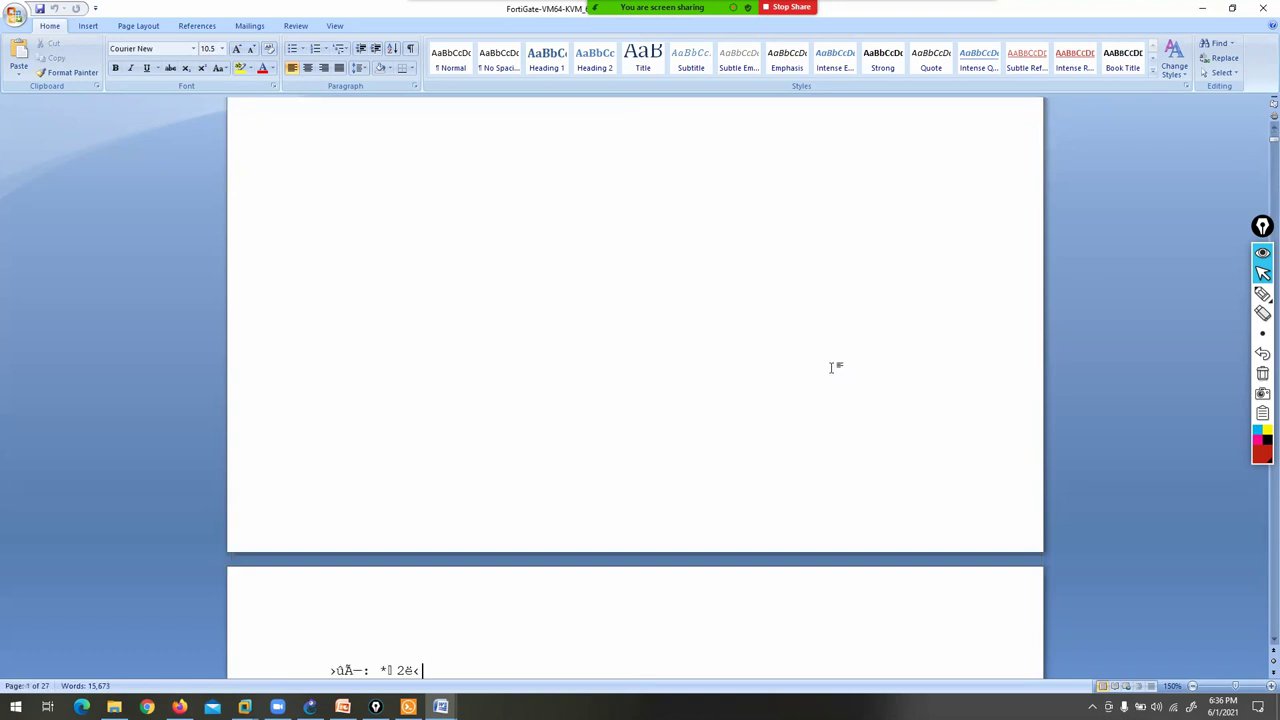
key("Up")
key("Up")
key("Up")
key("Up")
key("Up")
key("Up")
key("Up")
key("Up")
key("Up")
key("Up")
key("Up")
key("Up")
key("Up")
key("Up")
key("Up")
key("Up")
key("Up")
key("Up")
key("Up")
key("Up")
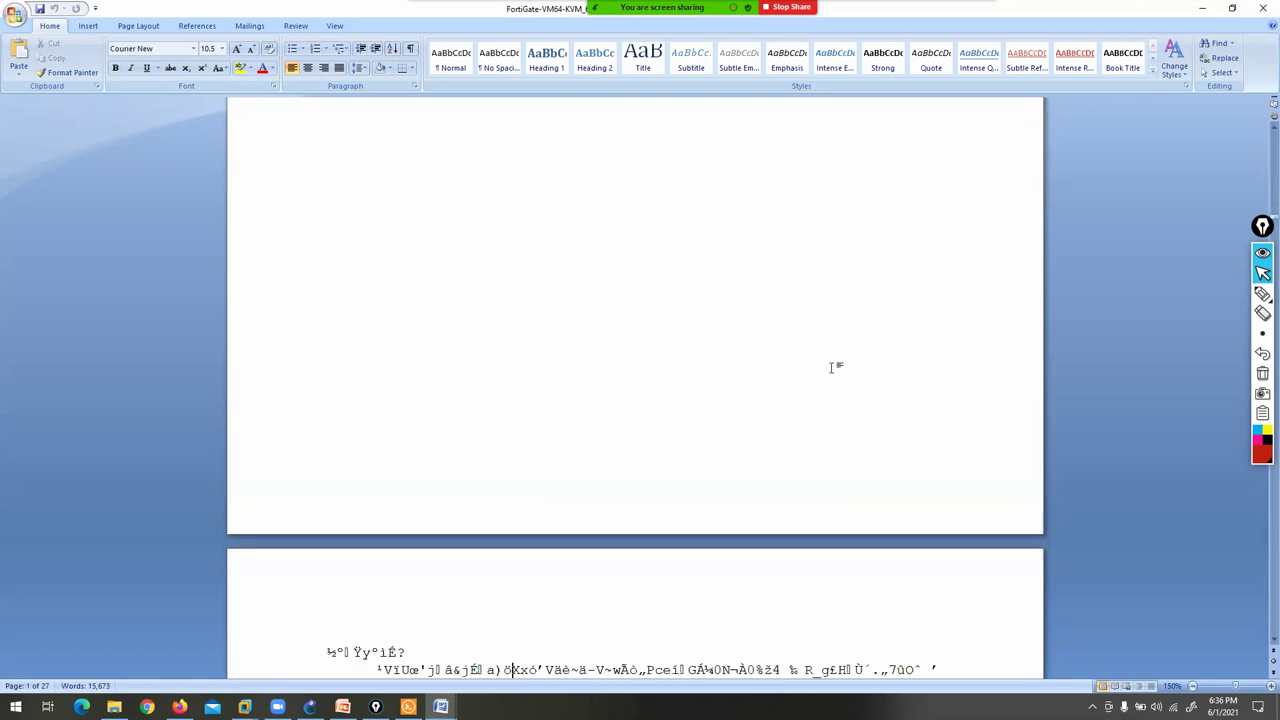
key("Down")
key("Down")
key("Down")
key("Down")
key("Down")
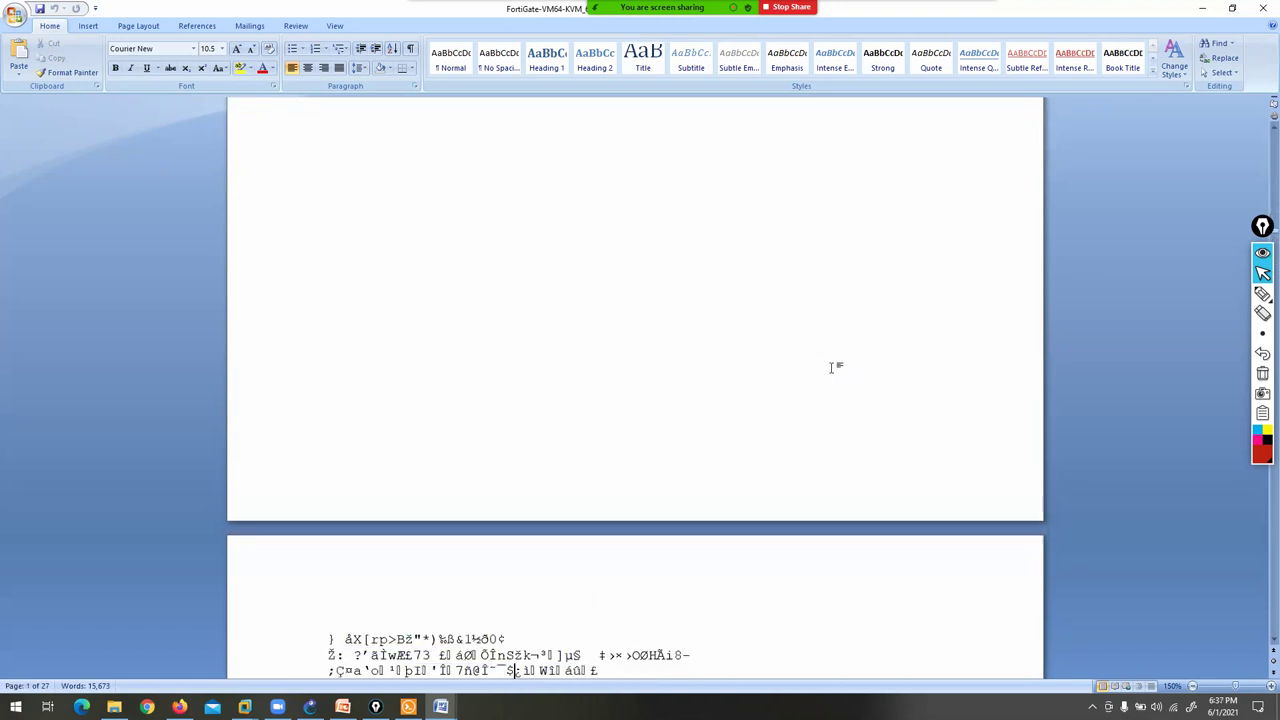
key("Down")
key("Down")
key("Down")
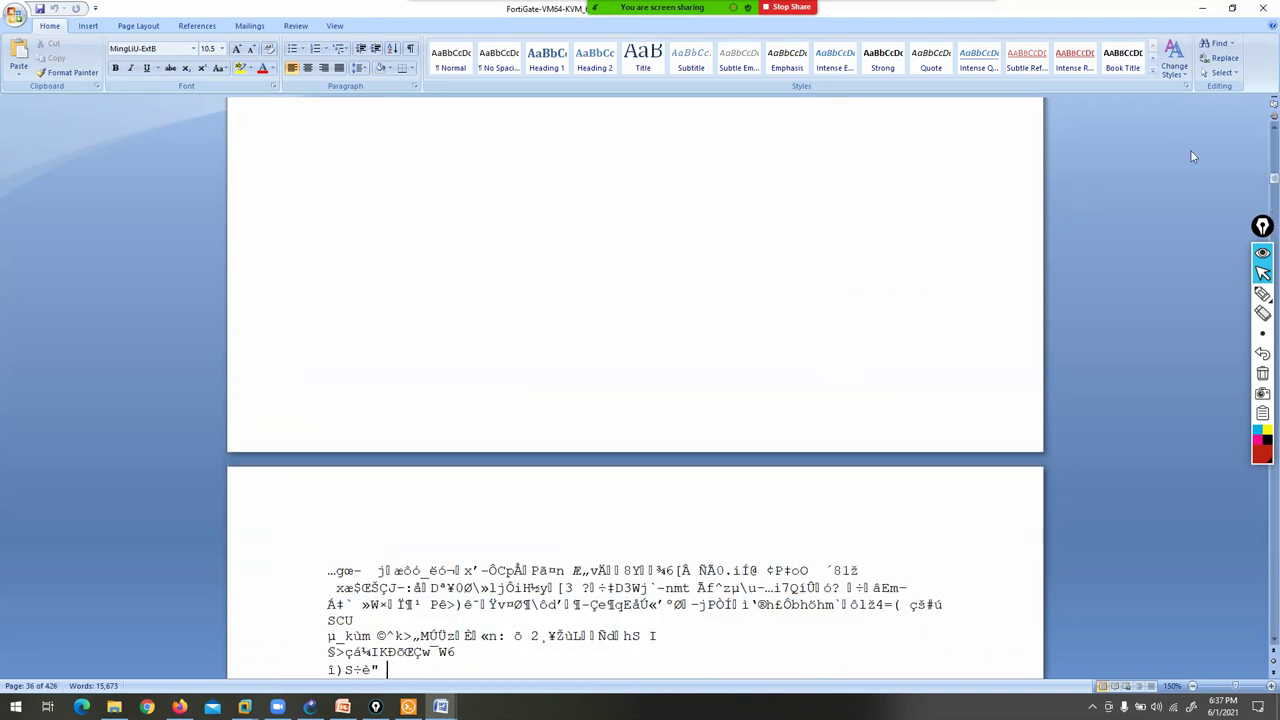
left_click_drag(1274, 166, 1274, 130)
Switch between the plain and encrypted documents, selecting the garbled encrypted text
mouse_move(440, 707)
left_click(352, 611)
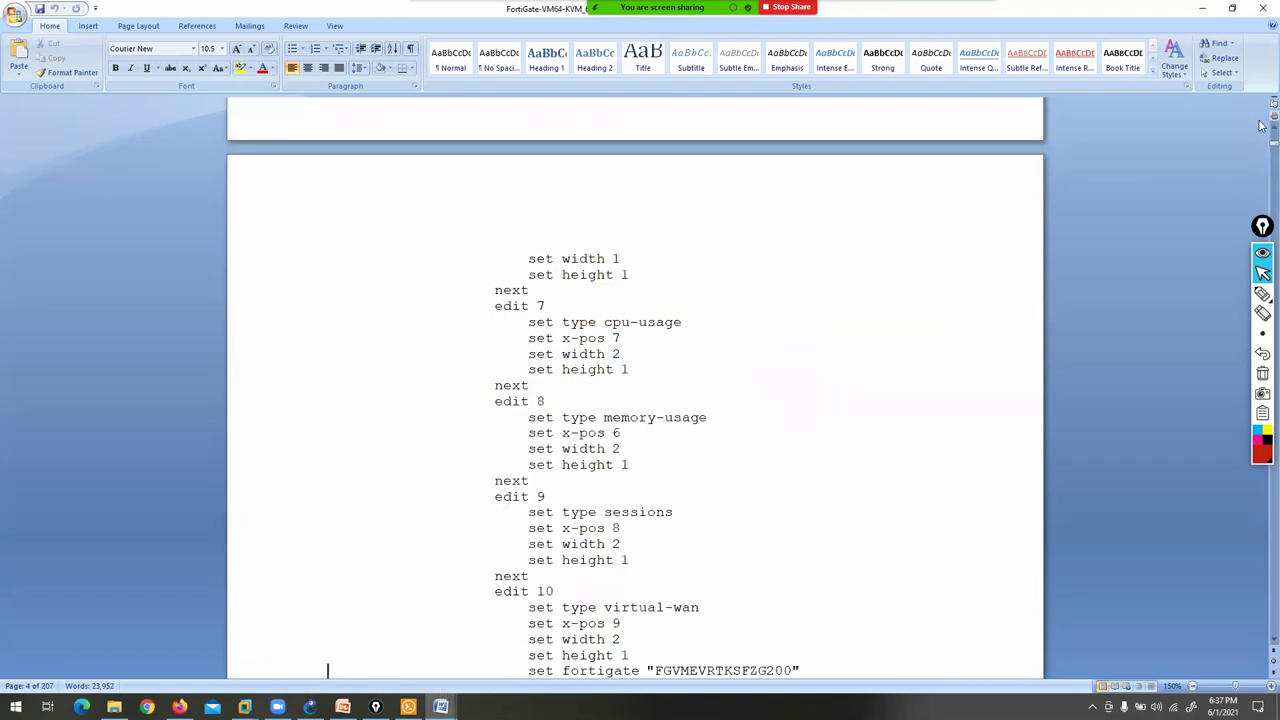
left_click_drag(1264, 146, 1262, 118)
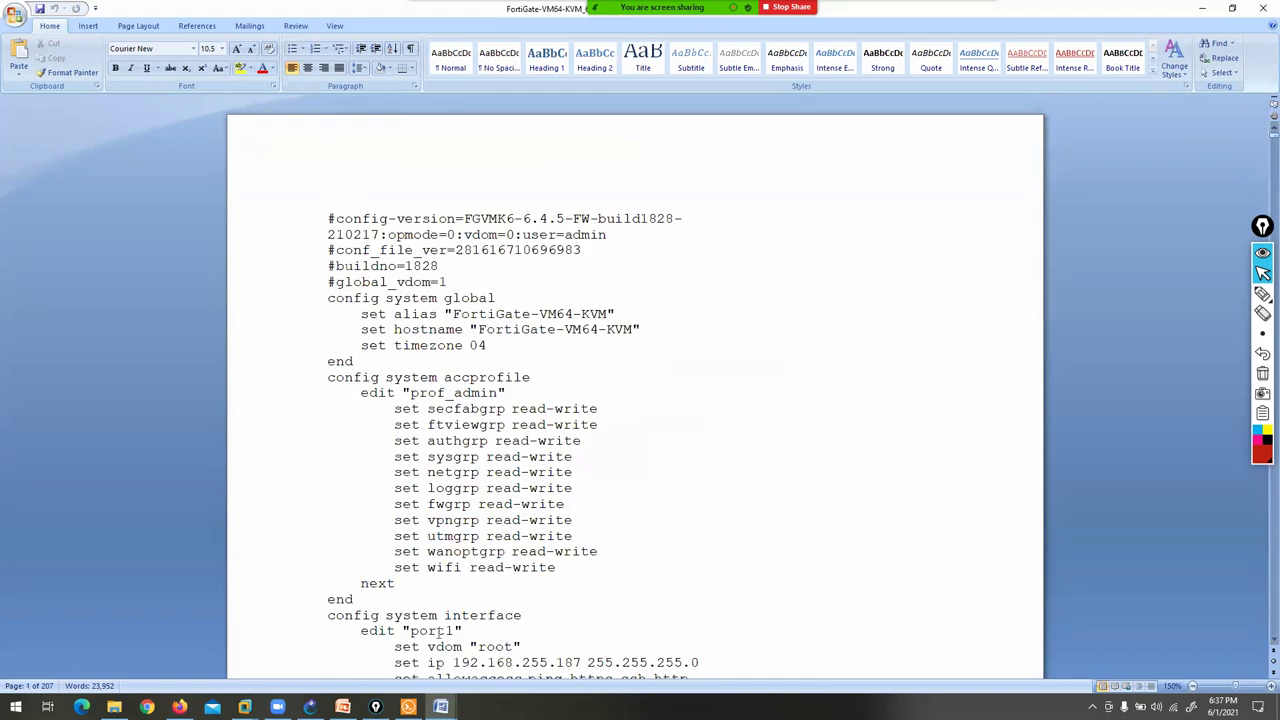
mouse_move(440, 707)
left_click(509, 643)
left_click_drag(421, 266, 611, 394)
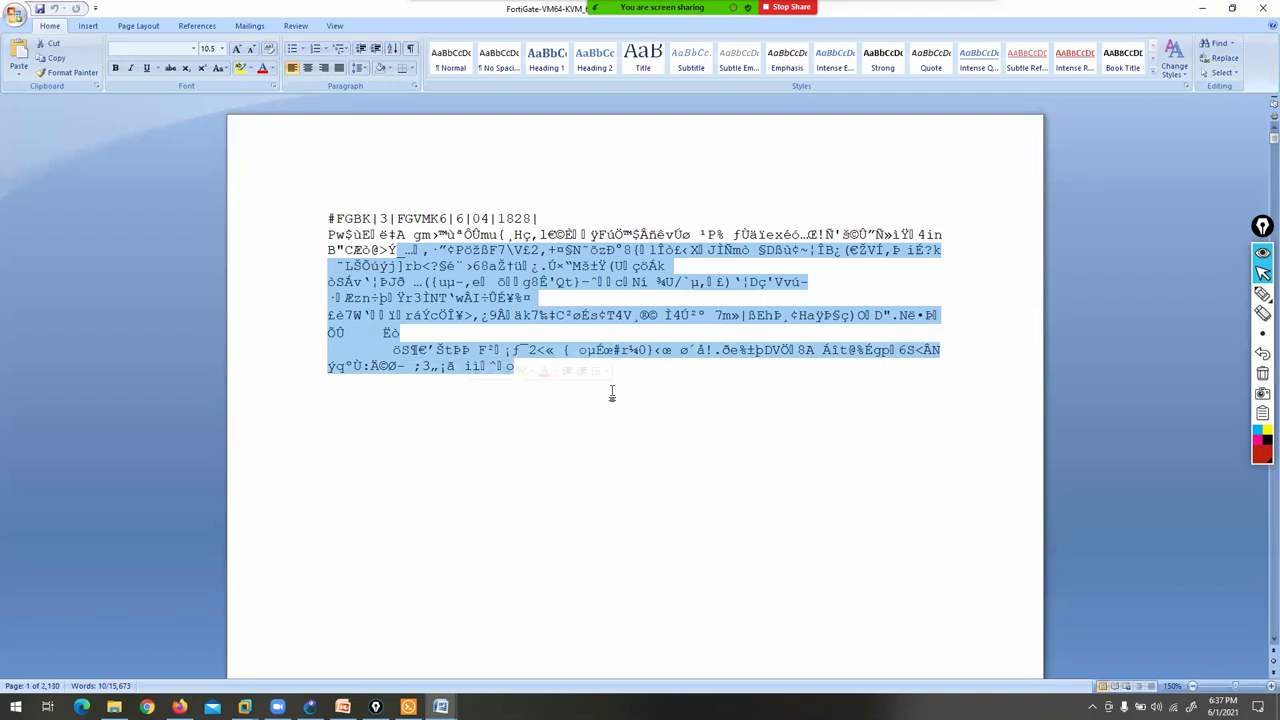
left_click(464, 367)
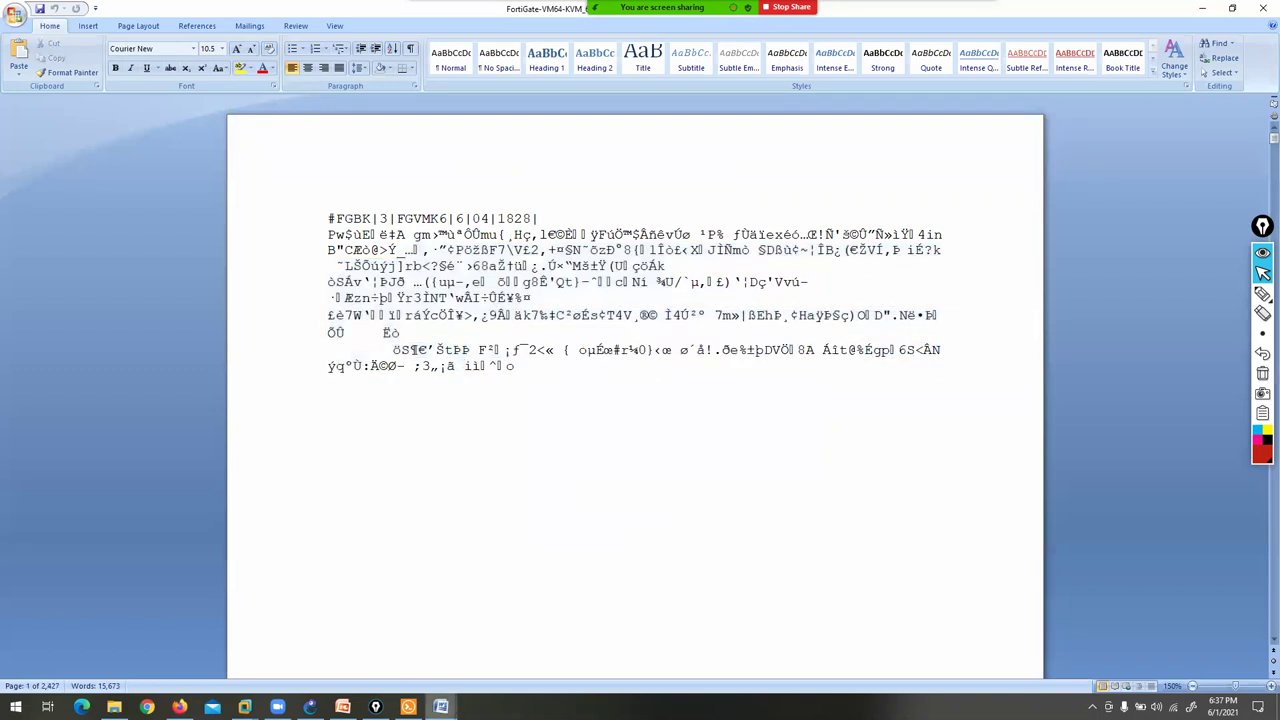
Return to the plain config and highlight its config-version FGVMK6-6.4.5-FW-build1828 header
mouse_move(441, 707)
left_click(343, 636)
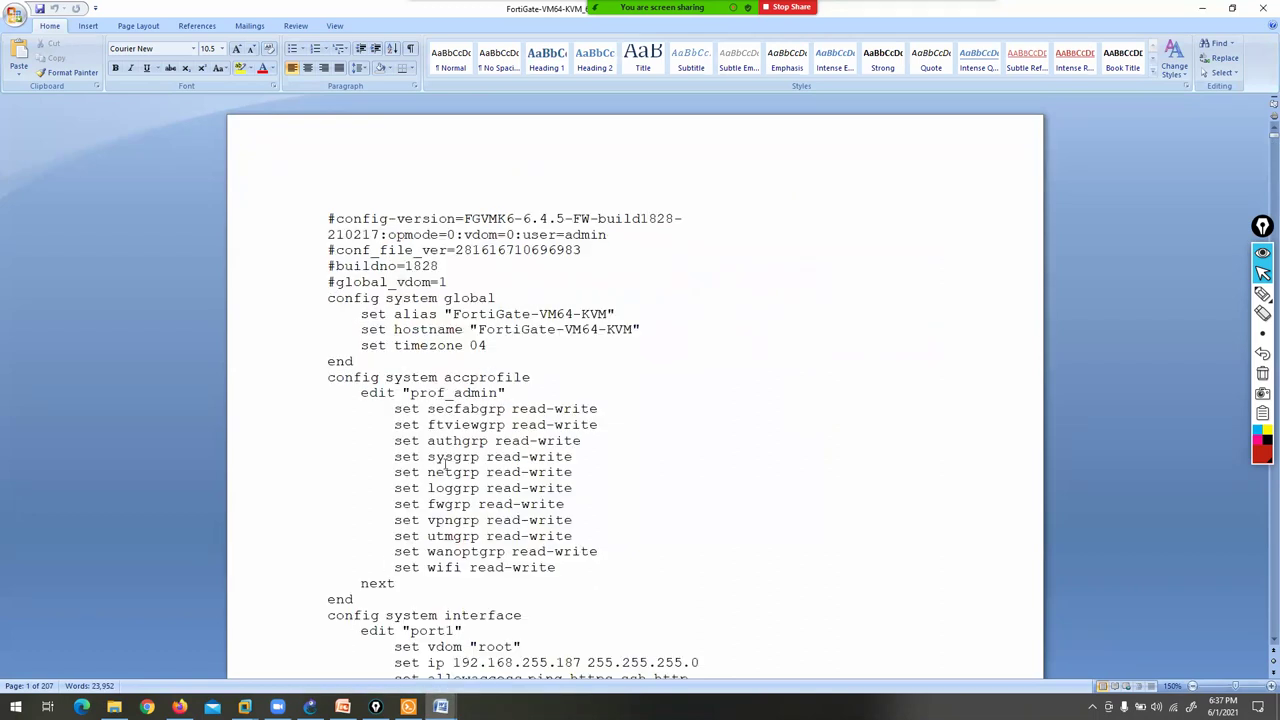
left_click_drag(335, 218, 684, 220)
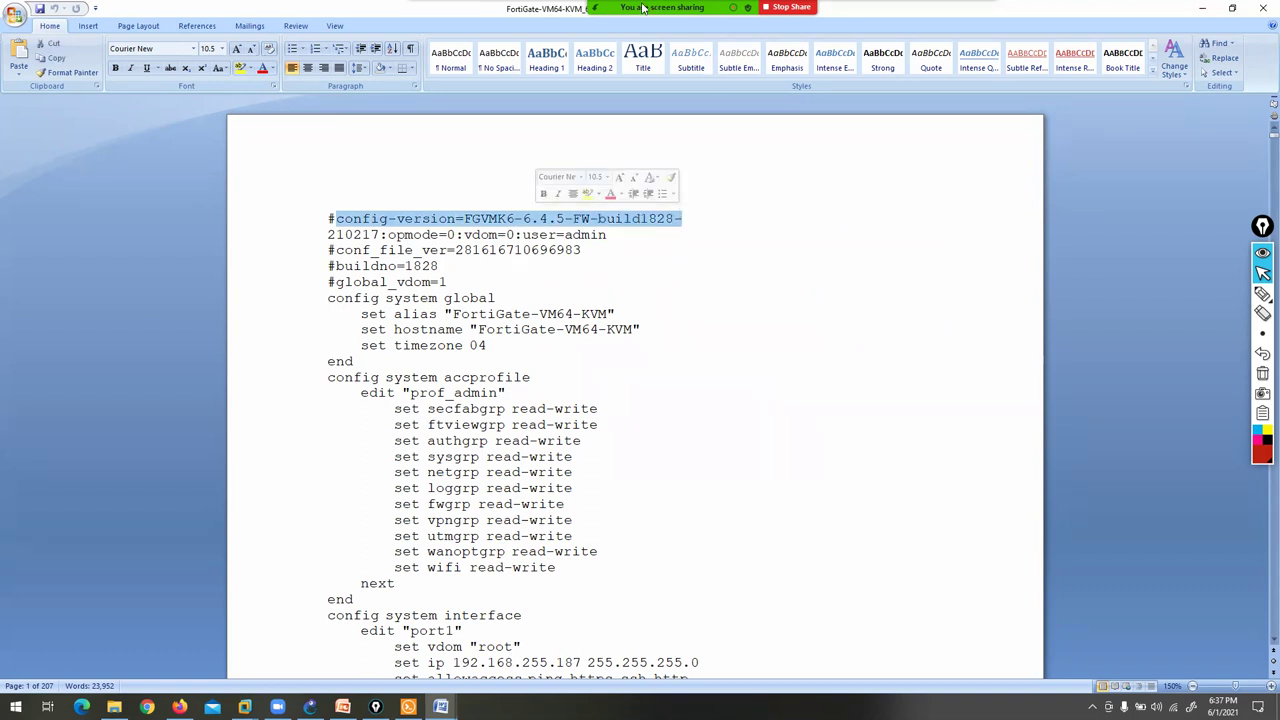
mouse_move(643, 8)
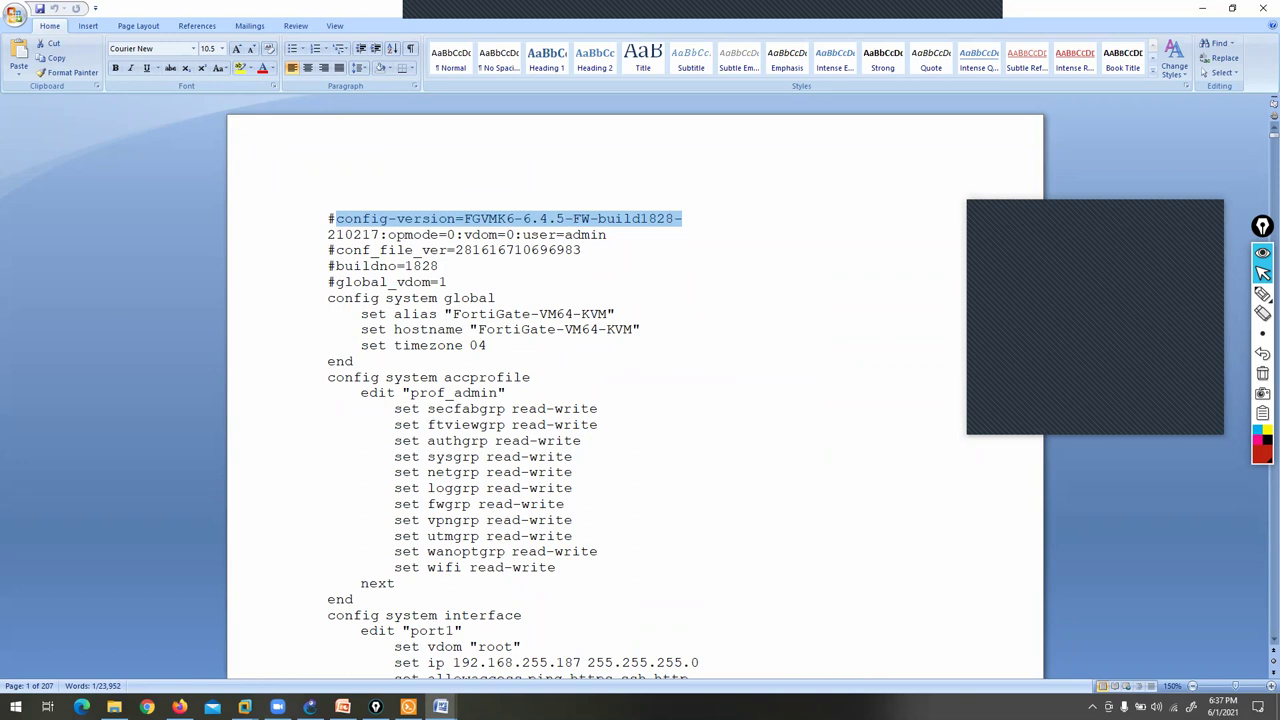
left_click(440, 707)
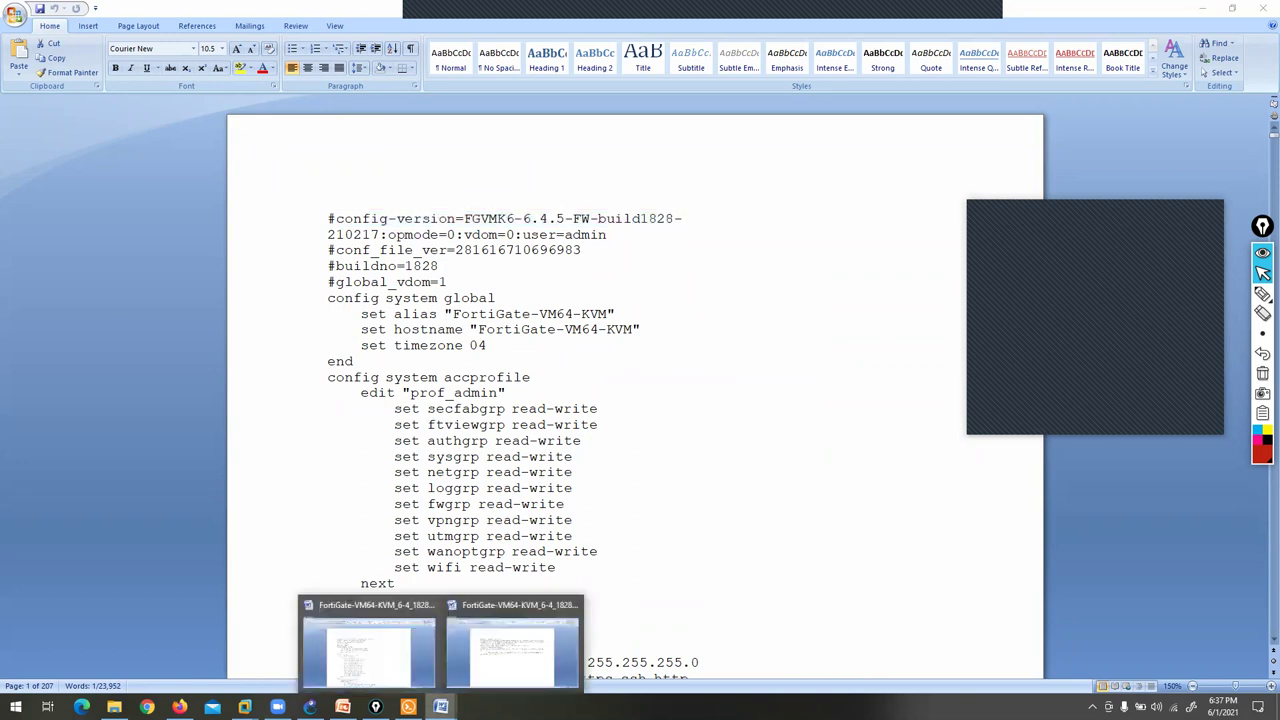
In the encrypted document, highlight the #FGBK header line and its 6|04| fields
left_click(525, 651)
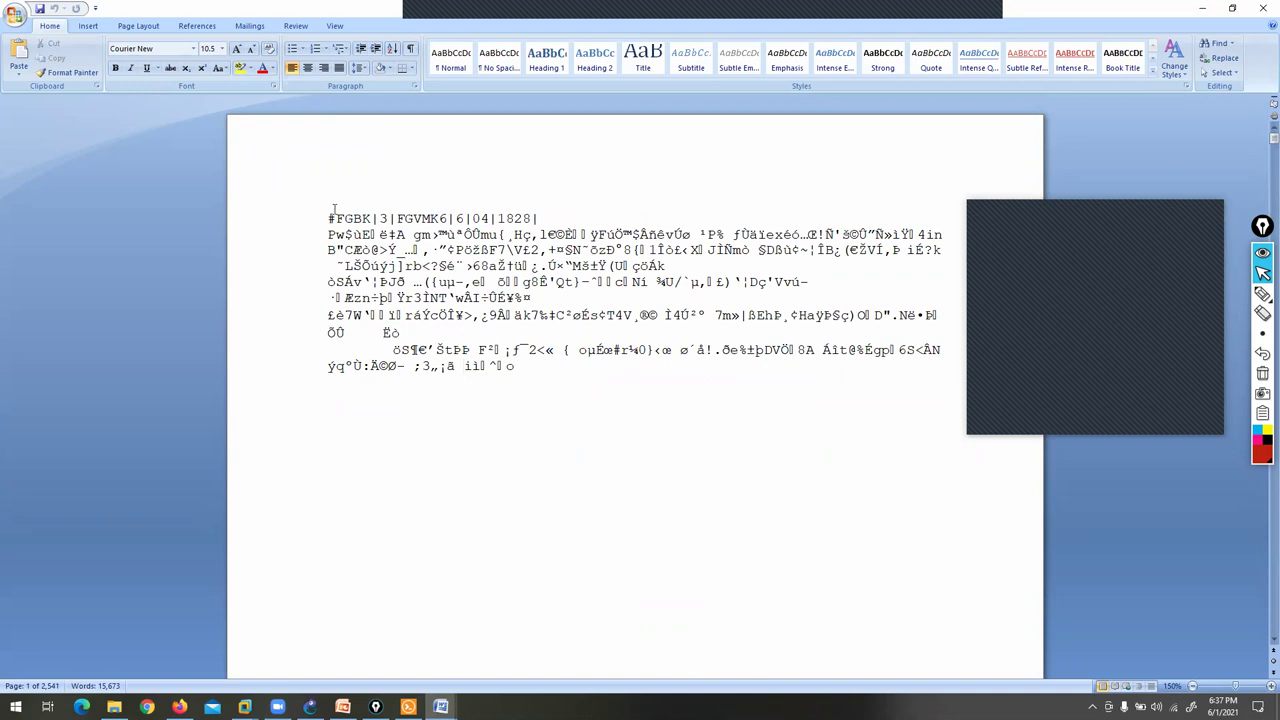
left_click_drag(328, 217, 554, 216)
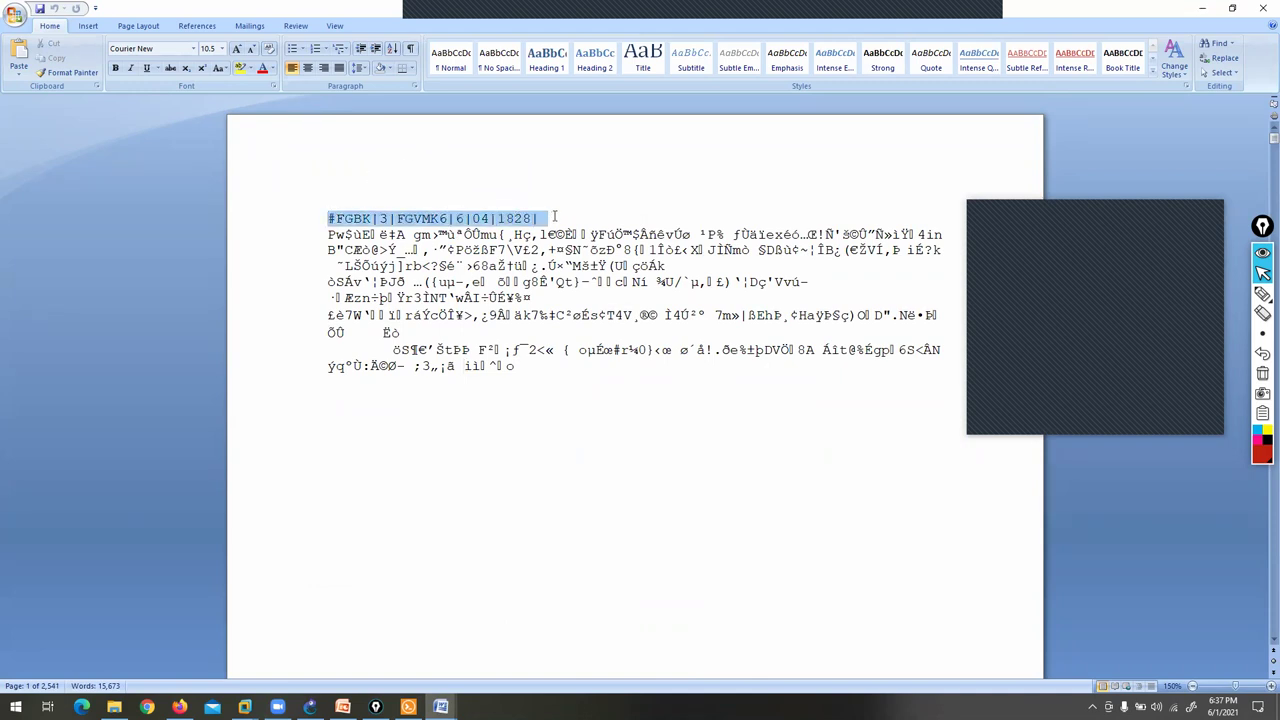
left_click_drag(554, 216, 552, 215)
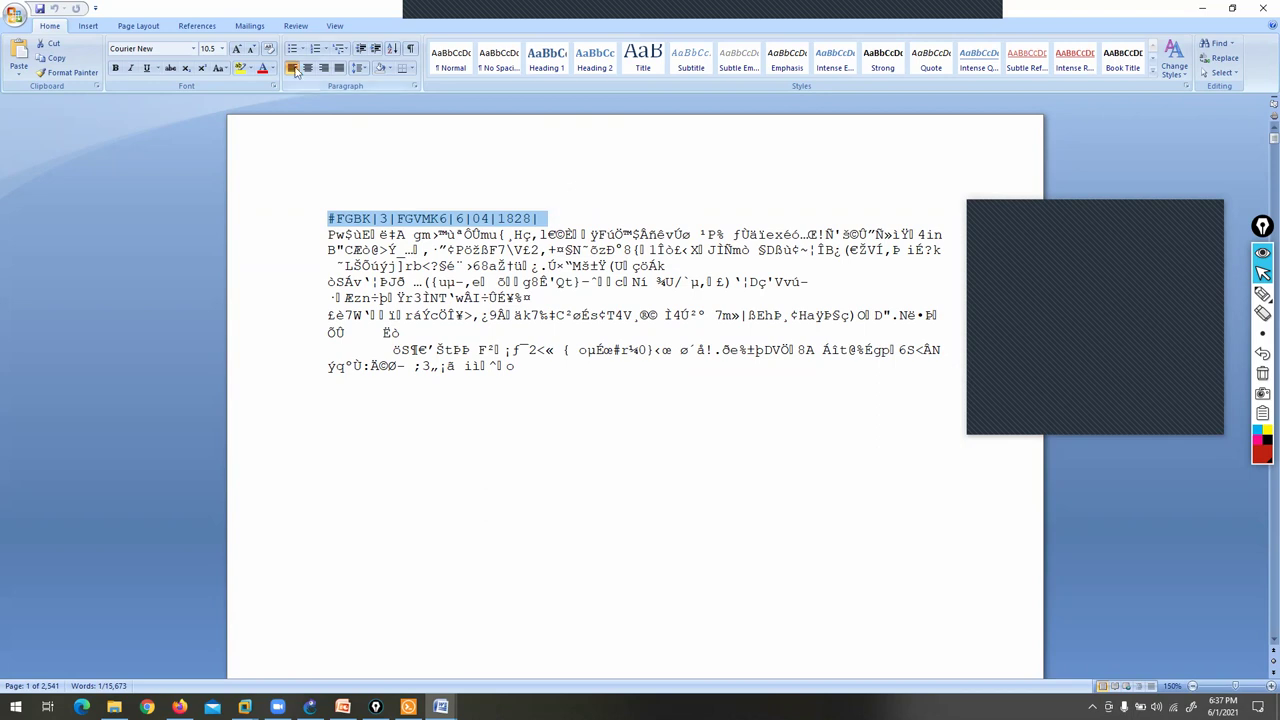
left_click(499, 213)
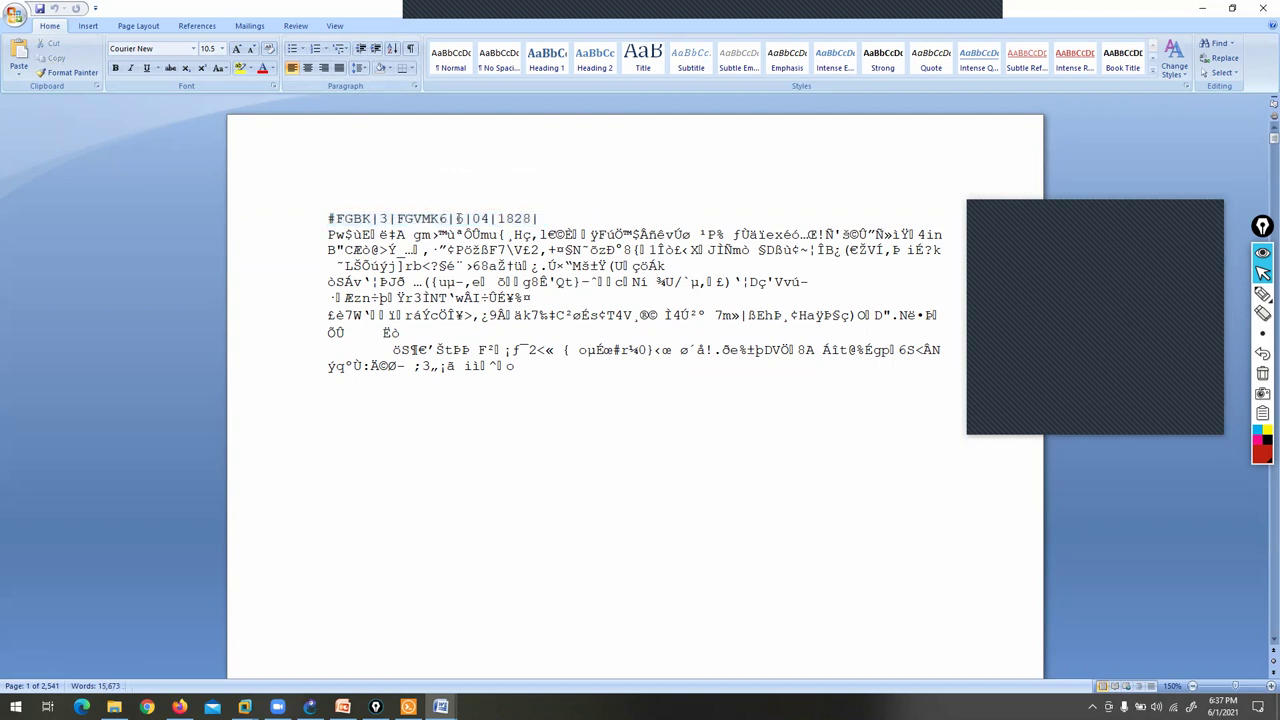
left_click_drag(455, 218, 496, 218)
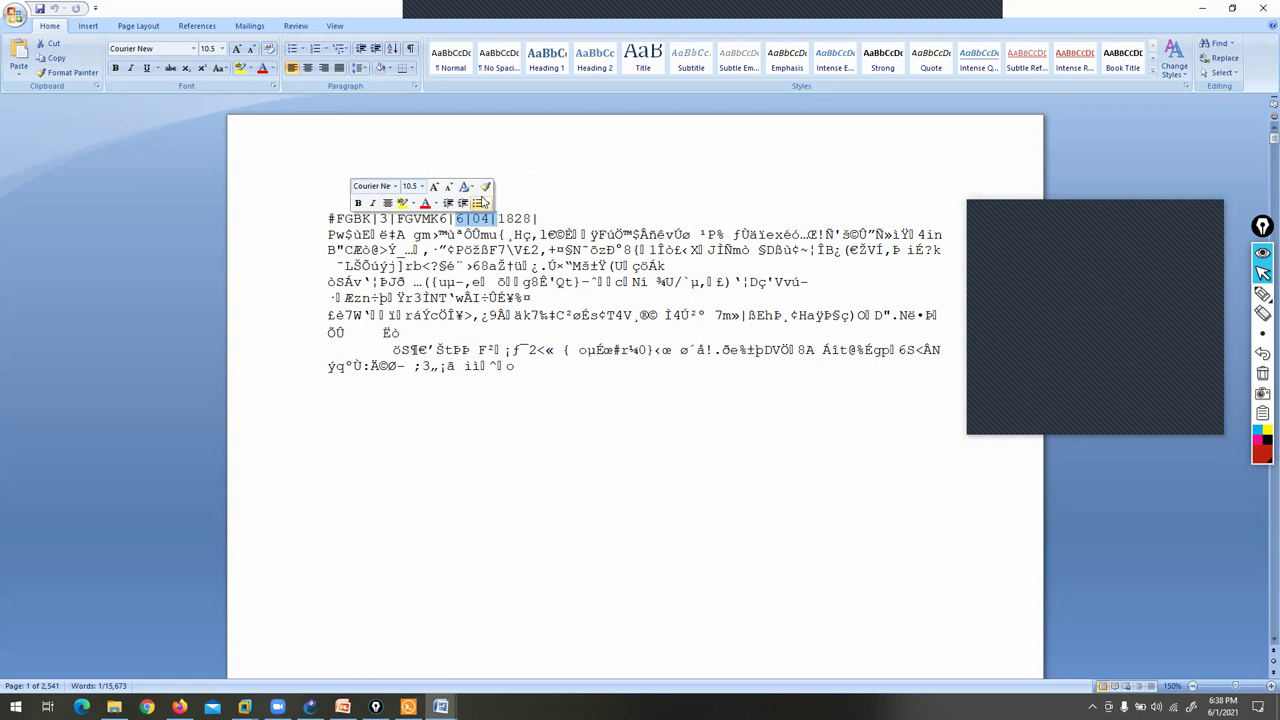
Switch to the plain config document, then close both Word documents
mouse_move(440, 707)
left_click(327, 625)
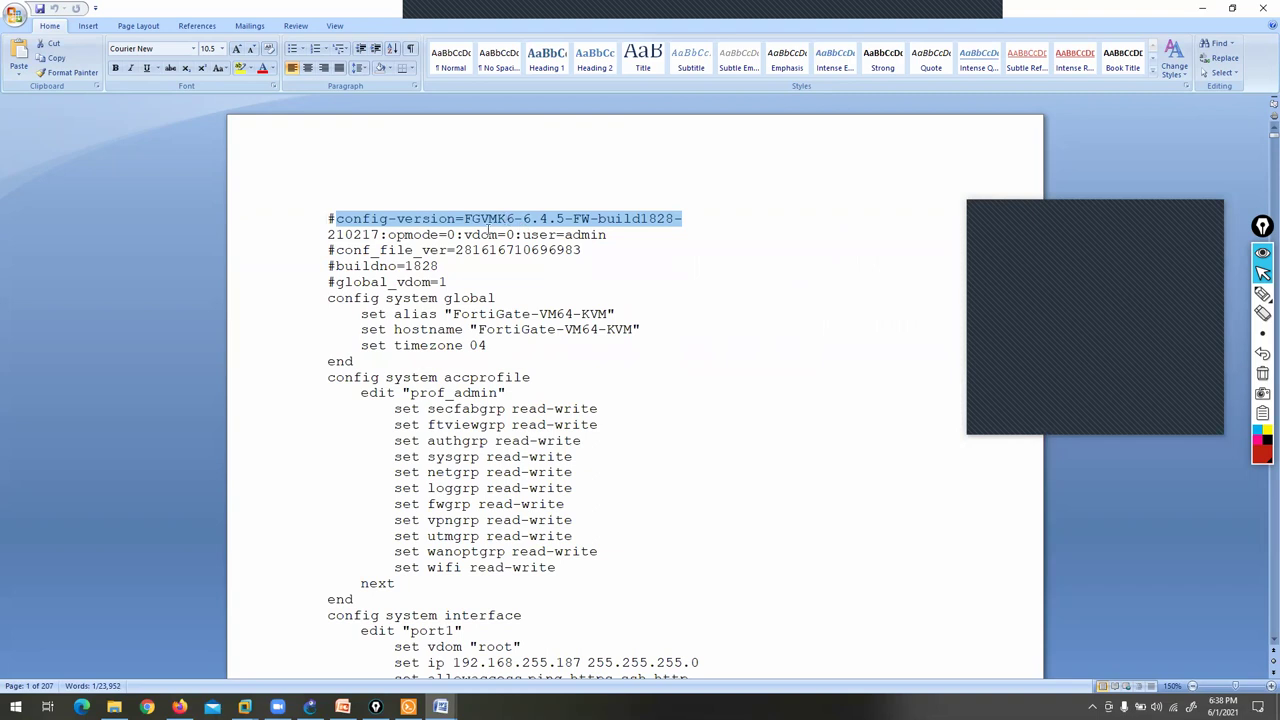
left_click(1262, 7)
left_click(1262, 7)
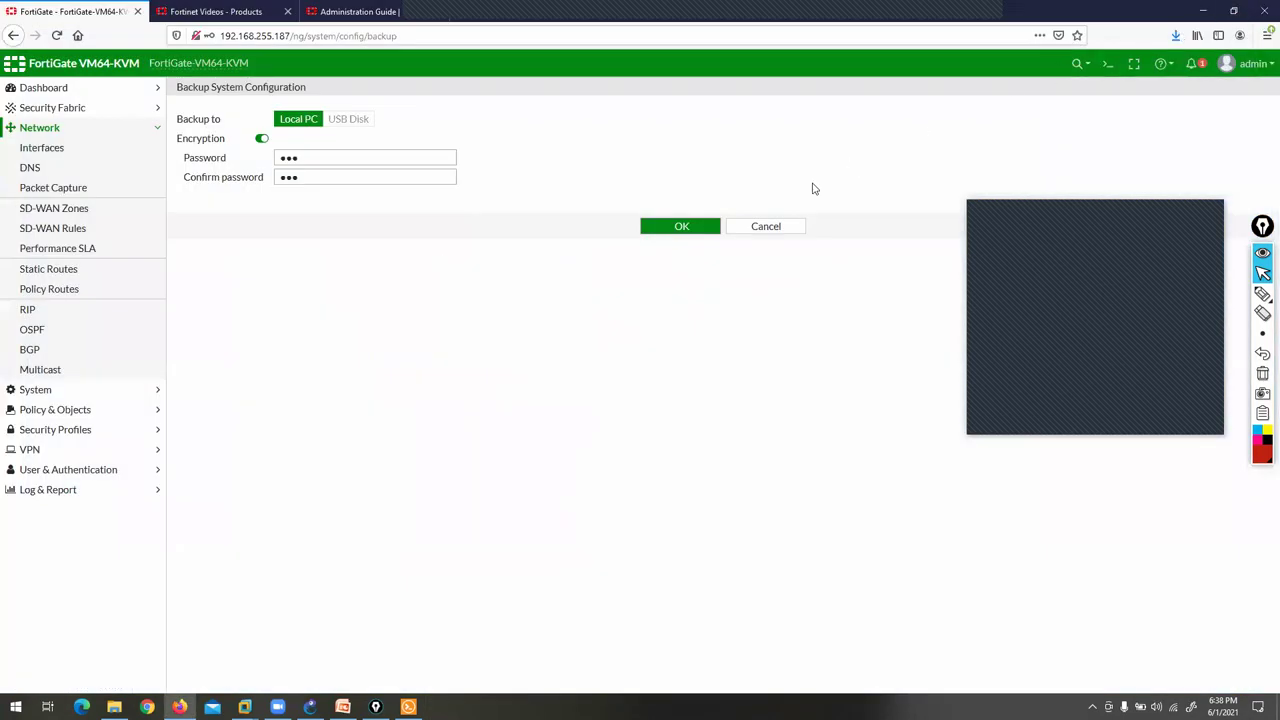
Cancel the backup and open the Restore System Configuration page from the admin menu
left_click(780, 229)
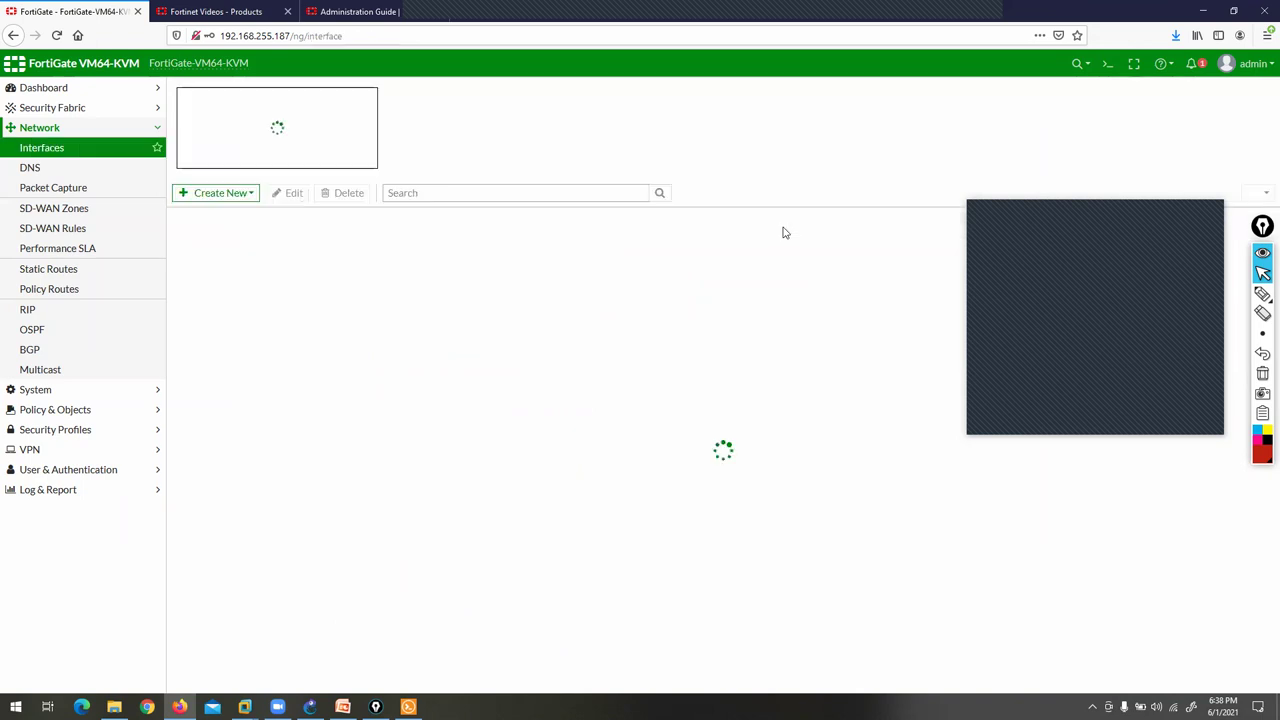
left_click(1248, 63)
mouse_move(1219, 155)
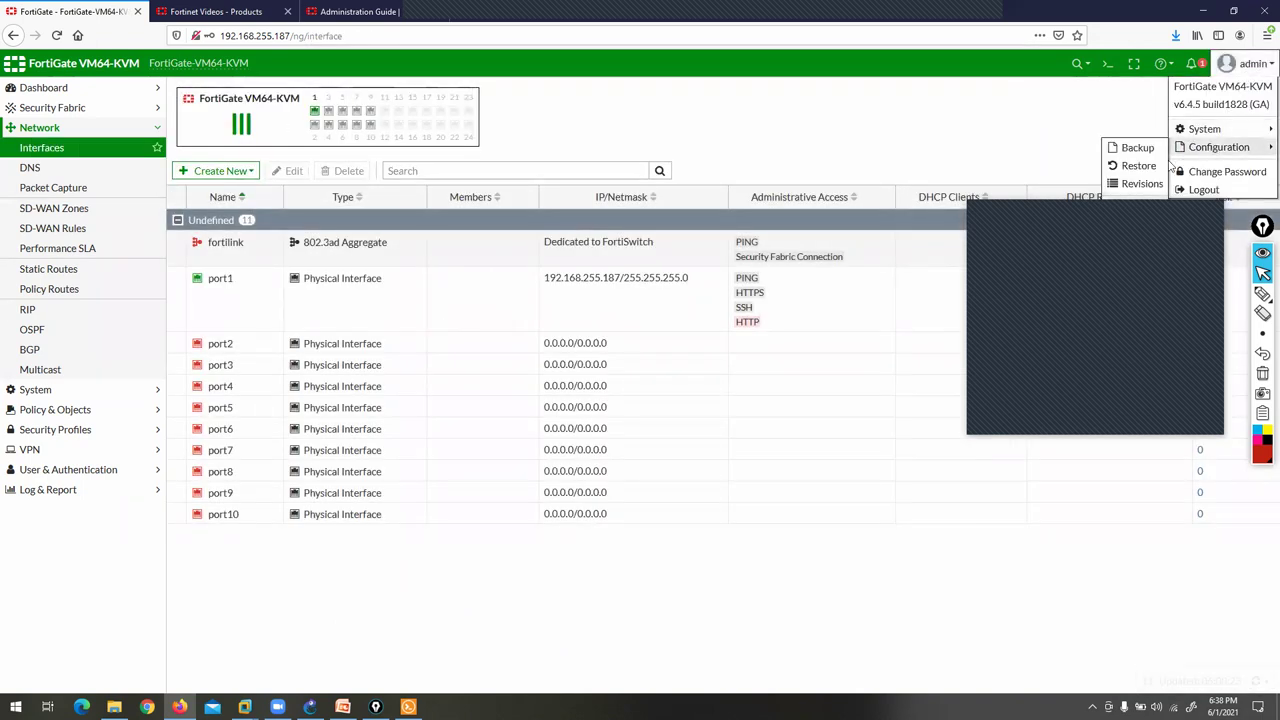
left_click(1138, 165)
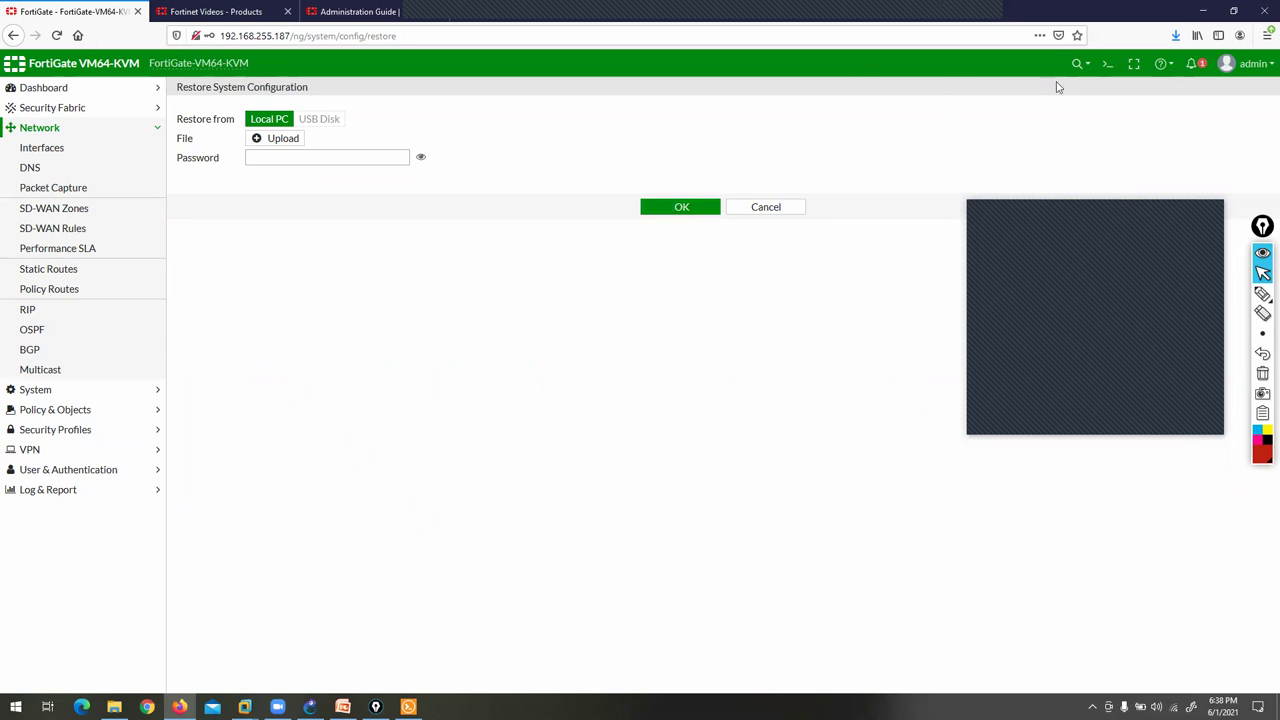
Close the dark overlay panel and expand System in the left navigation
left_click(1208, 210)
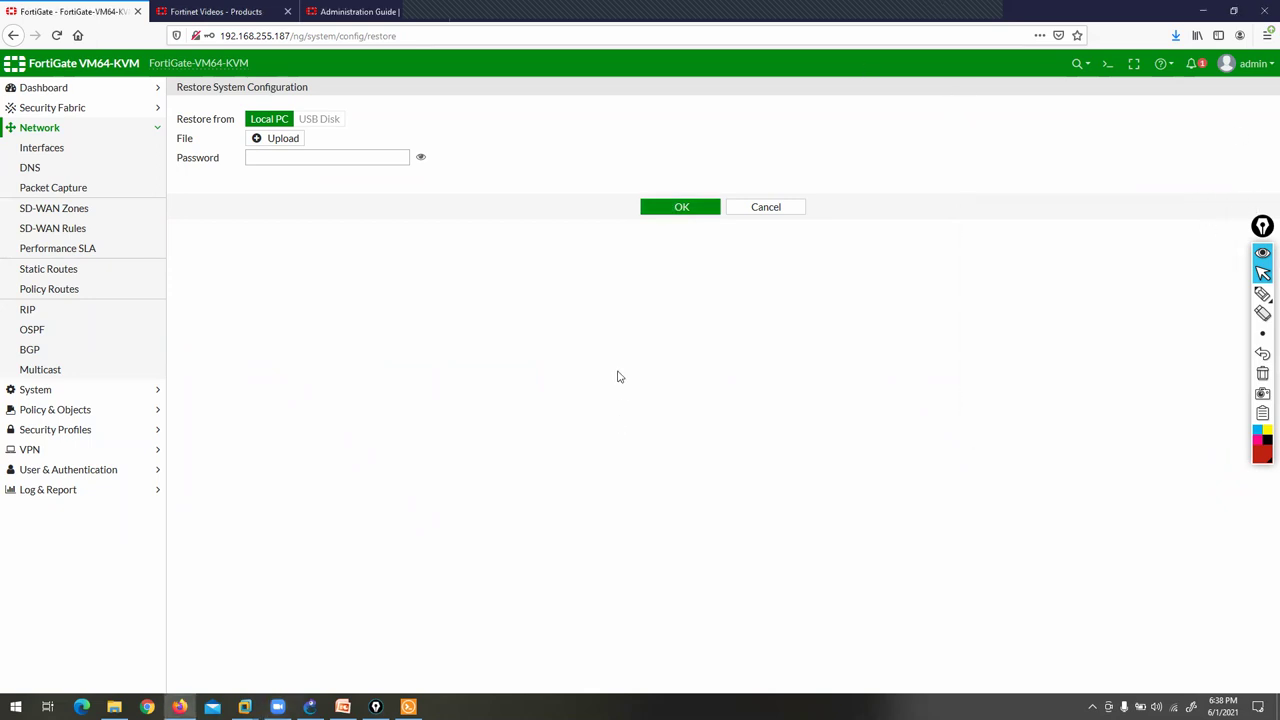
left_click(55, 398)
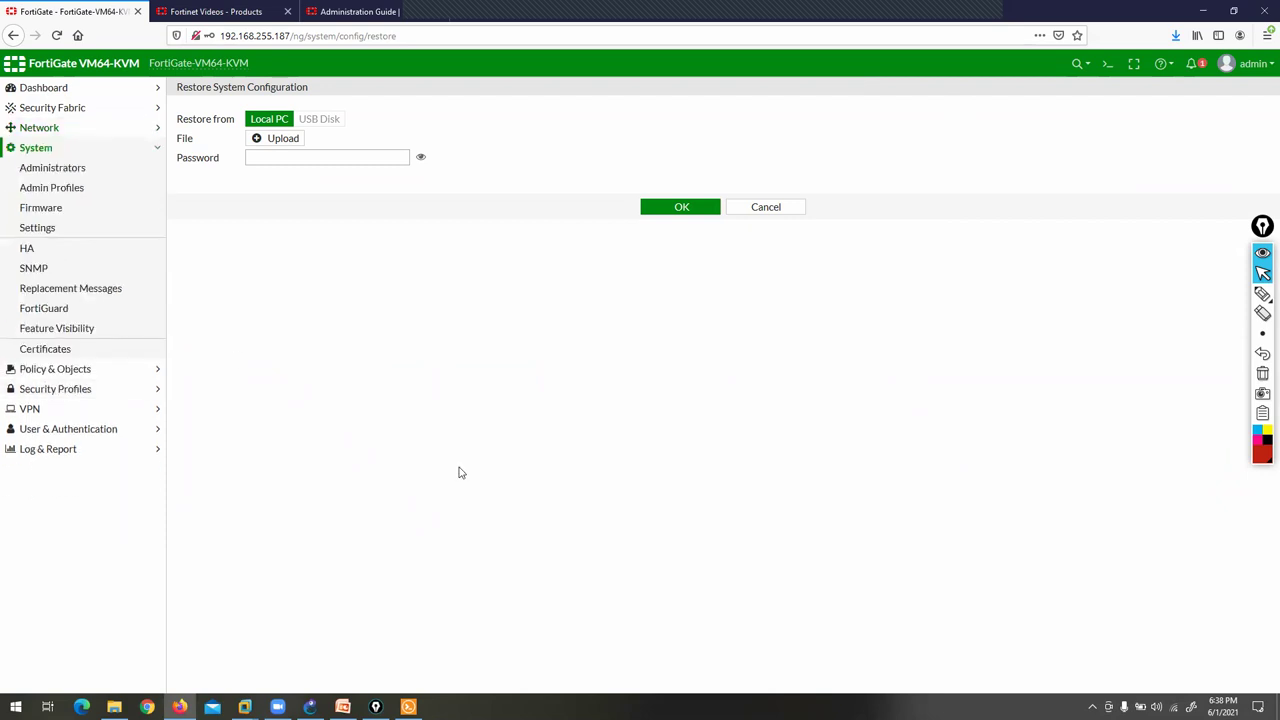
key("super+r")
Launch Microsoft Paint with mspaint from the Run prompt
type("notepad")
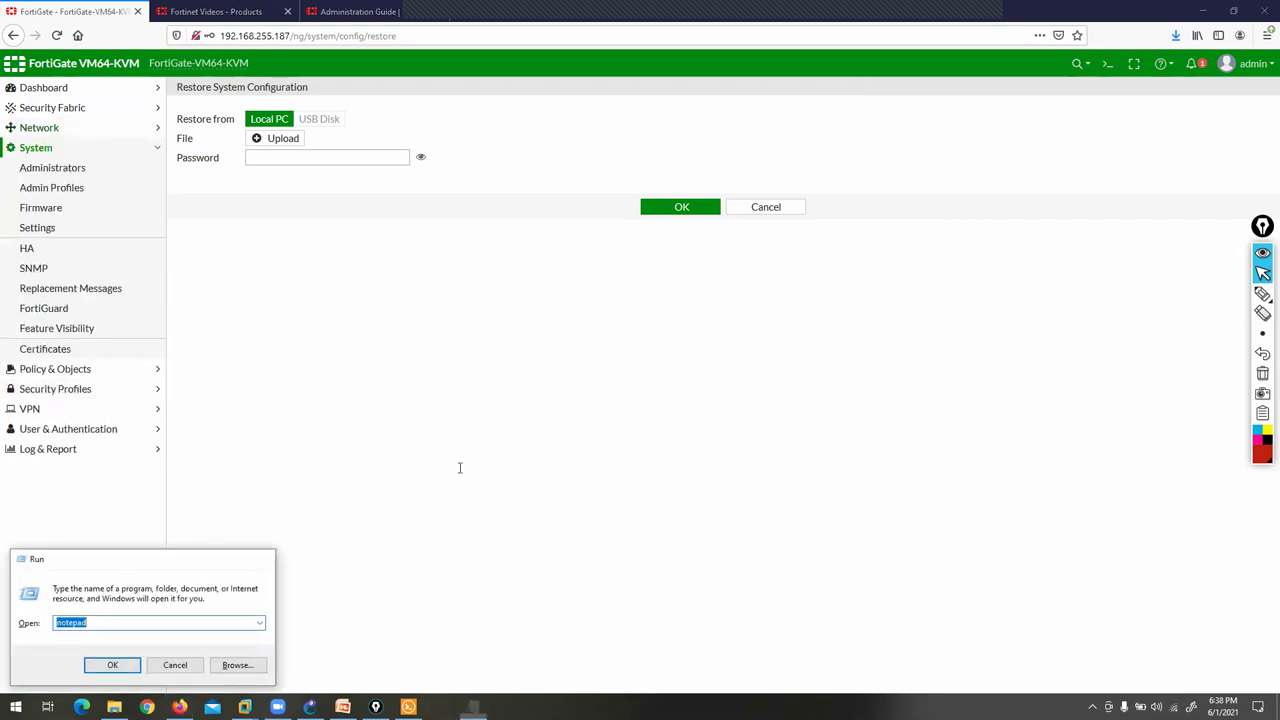
key("Return")
key("alt+F4")
key("super+r")
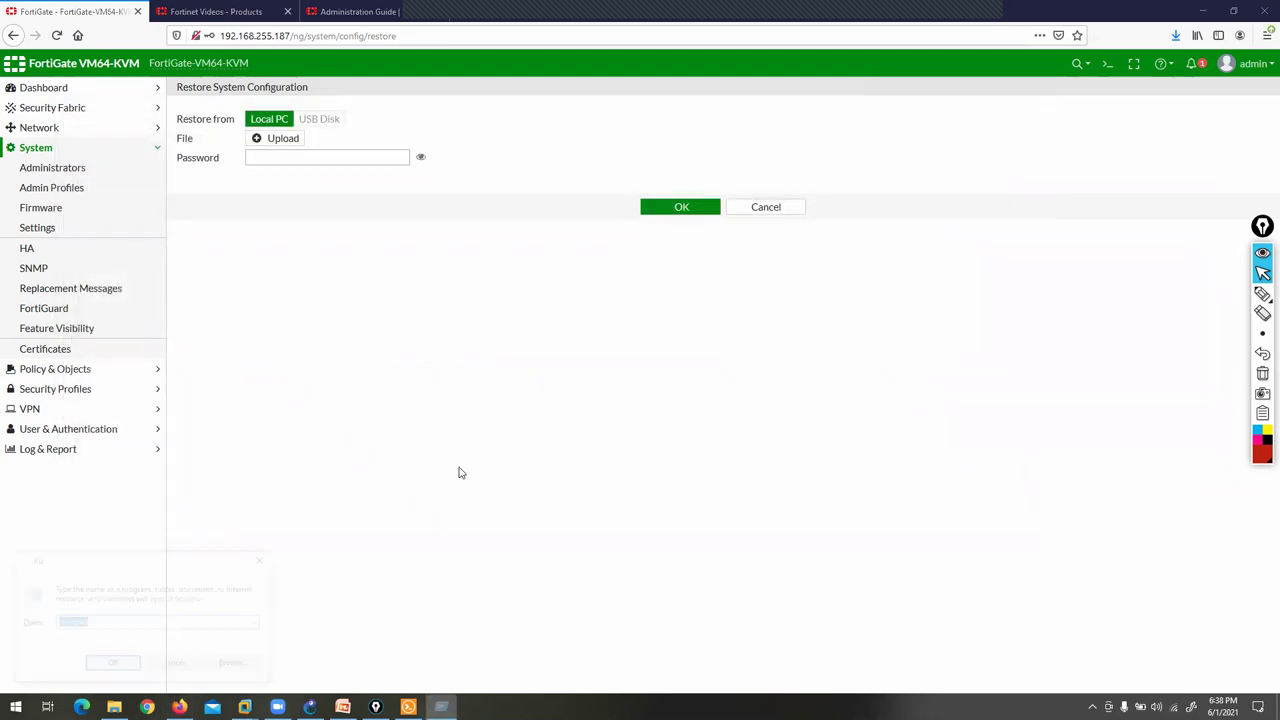
key("super+d")
type("mspaint")
key("Return")
Add a red RBAC title near the top-left of the canvas
left_click(194, 47)
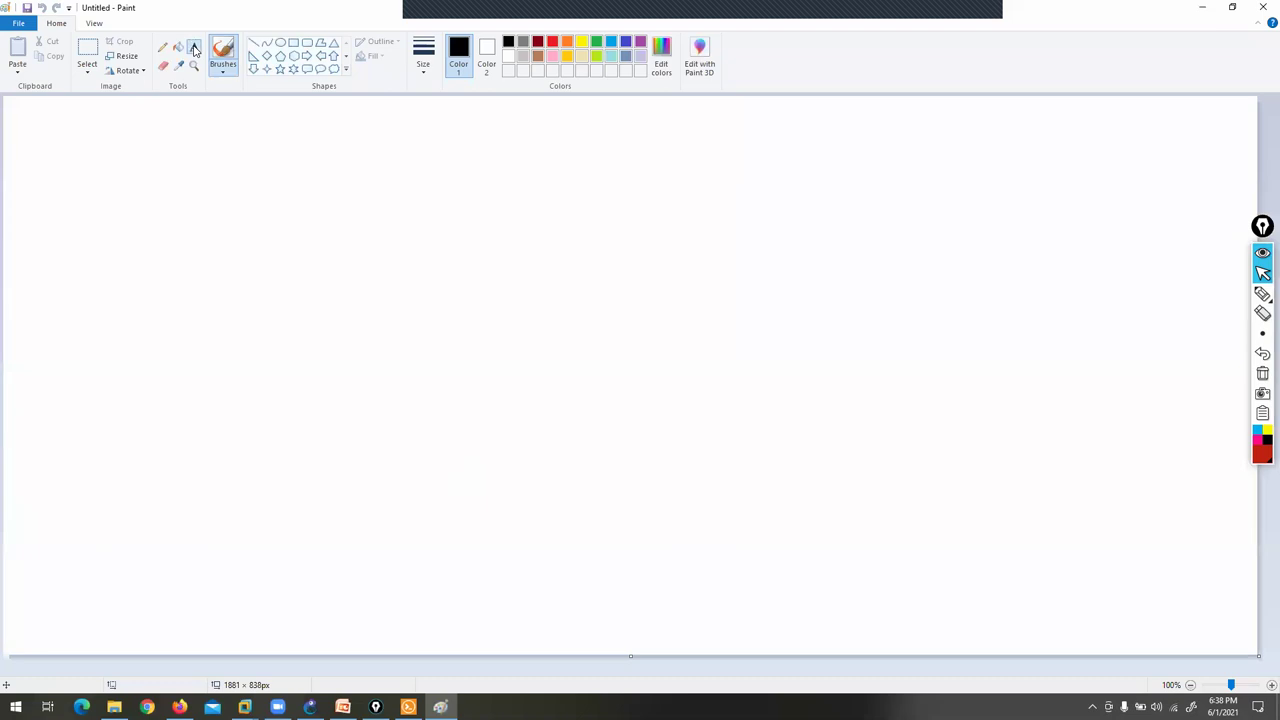
left_click(158, 117)
type("R")
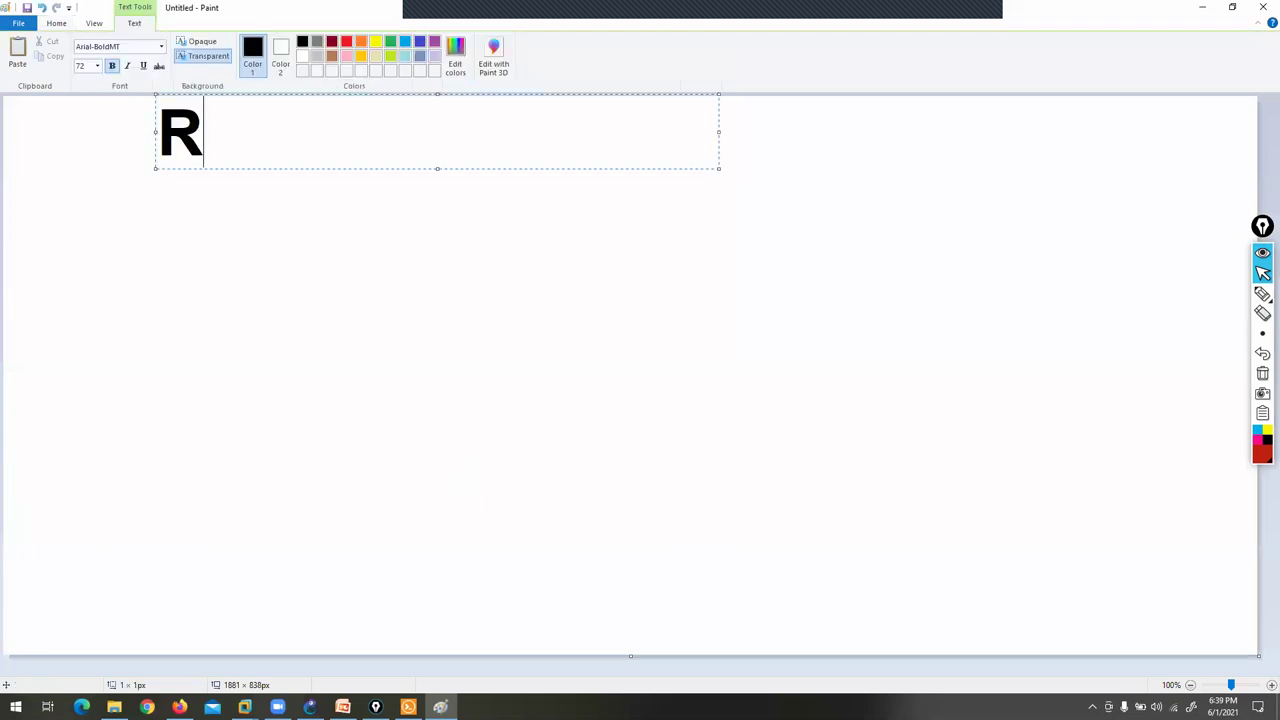
type("BAC")
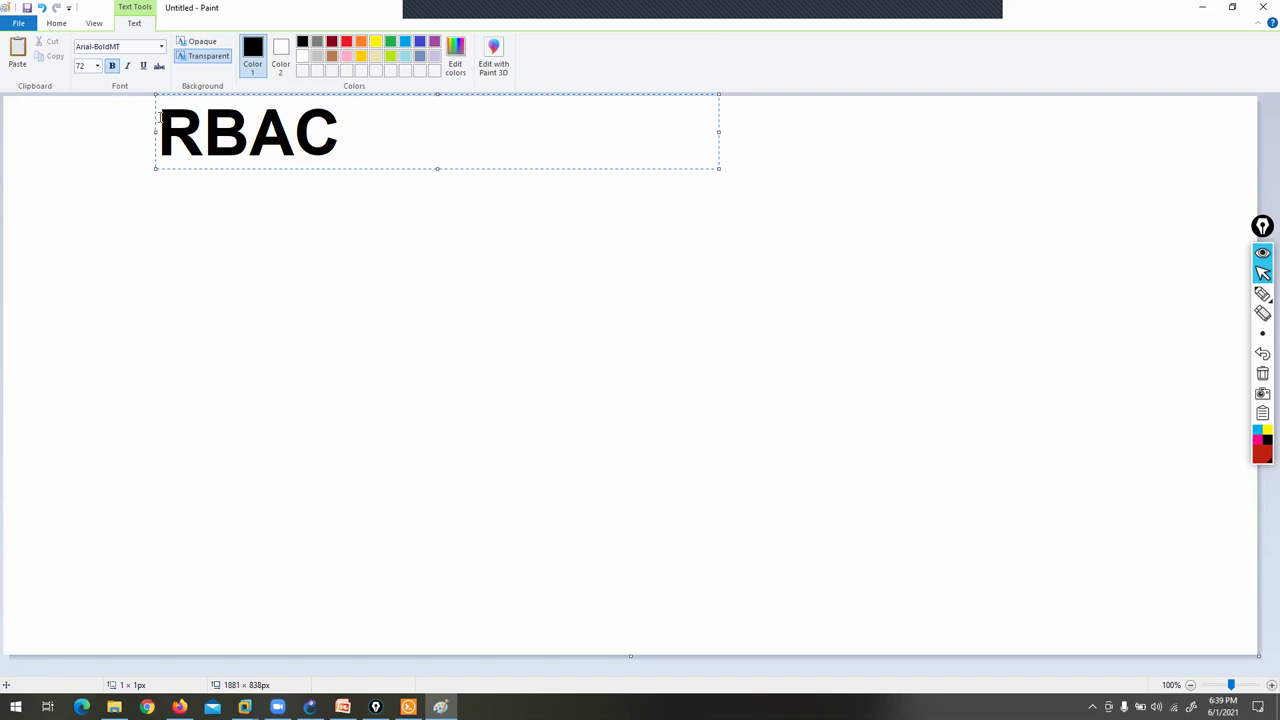
key("ctrl+a")
left_click(346, 42)
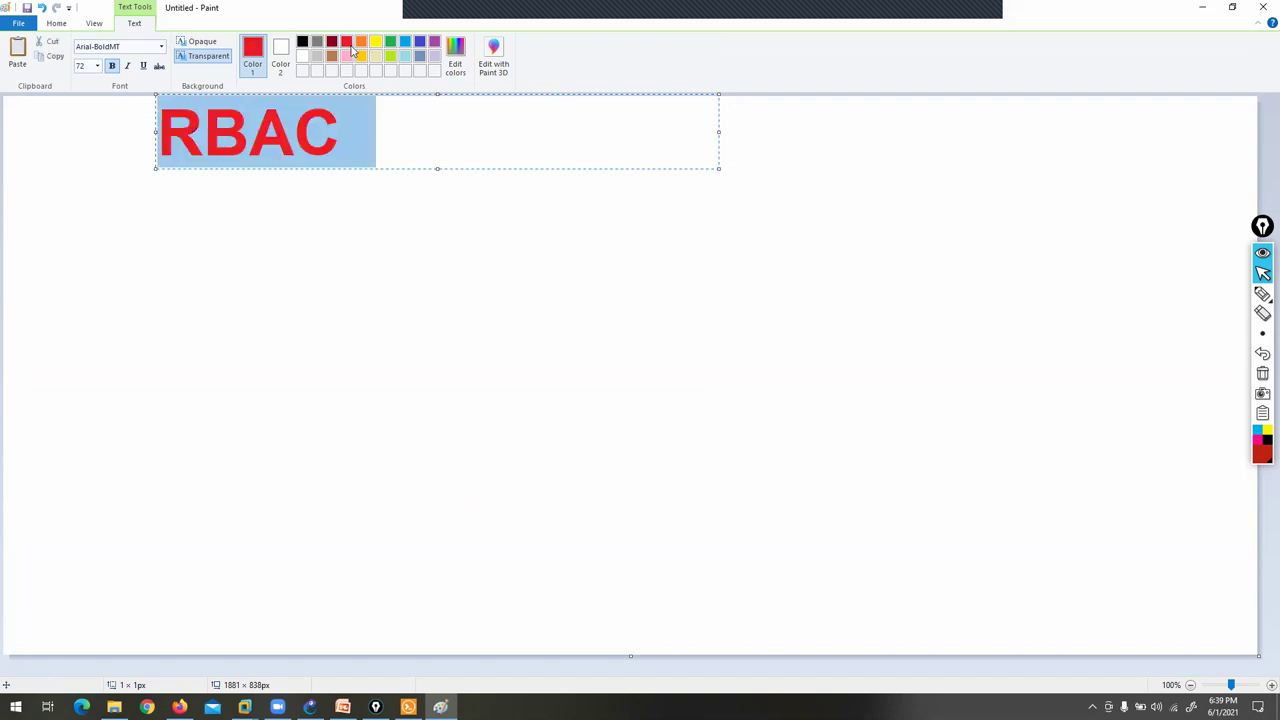
left_click(345, 238)
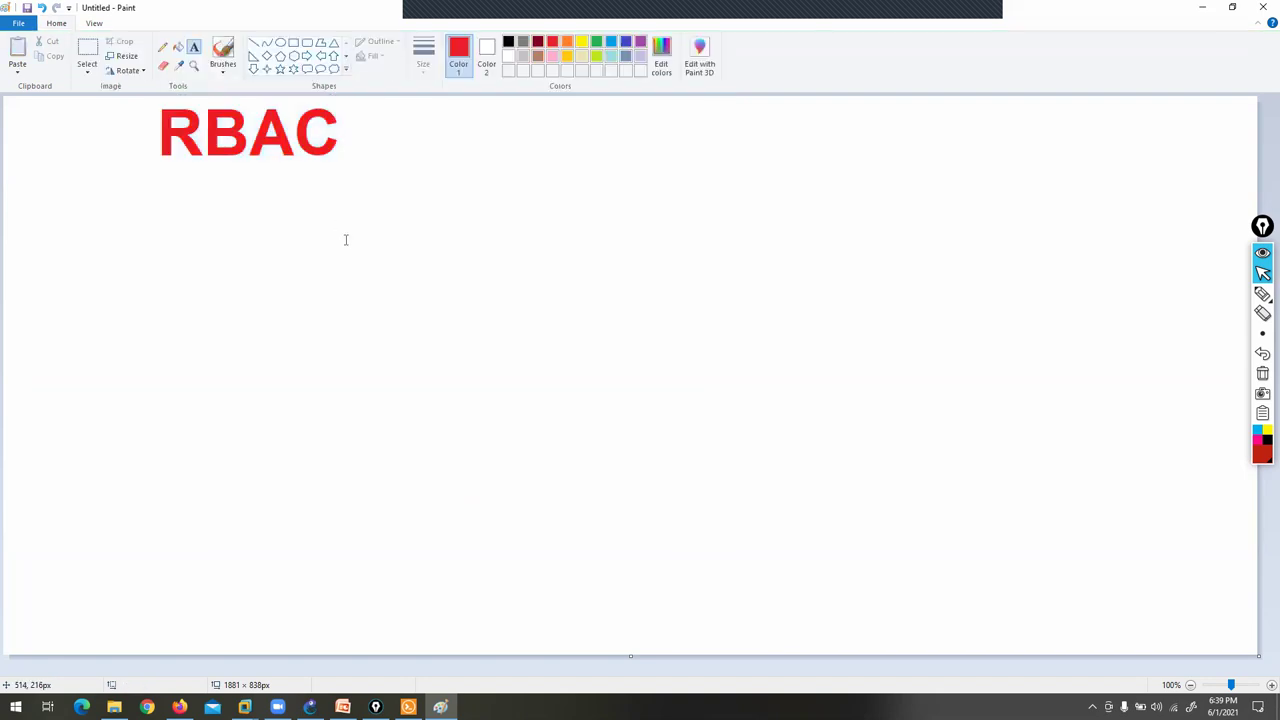
Draw an empty red rectangle to the right of the RBAC title
left_click(758, 214)
left_click(429, 111)
left_click(293, 42)
mouse_move(567, 163)
left_mouse_down()
mouse_move(755, 216)
mouse_move(869, 226)
left_mouse_up()
left_click_drag(764, 200, 789, 200)
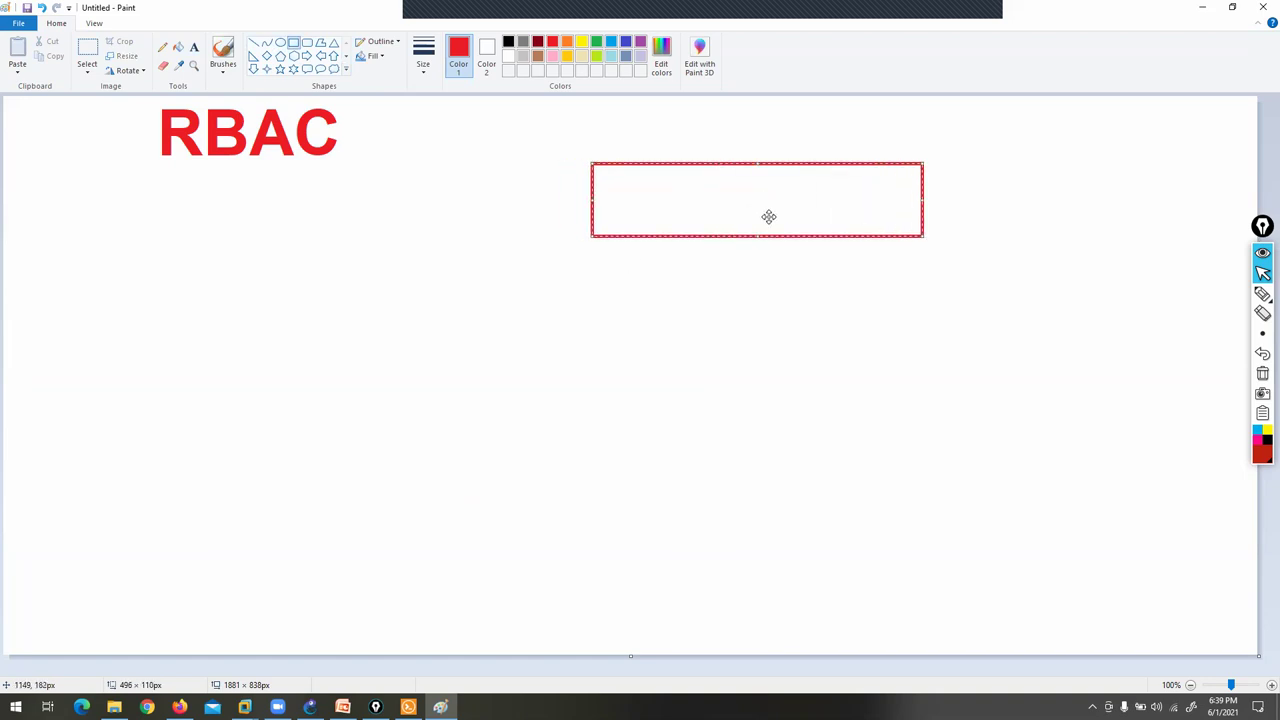
left_click(194, 47)
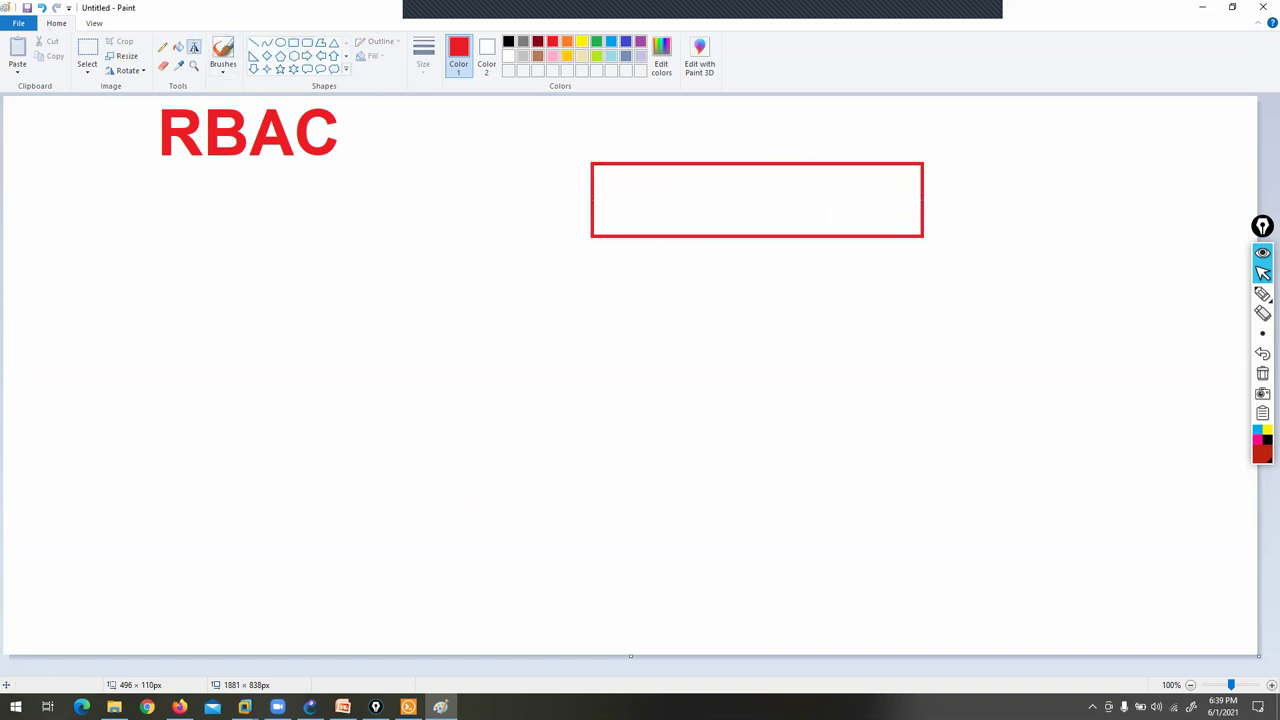
left_click(345, 331)
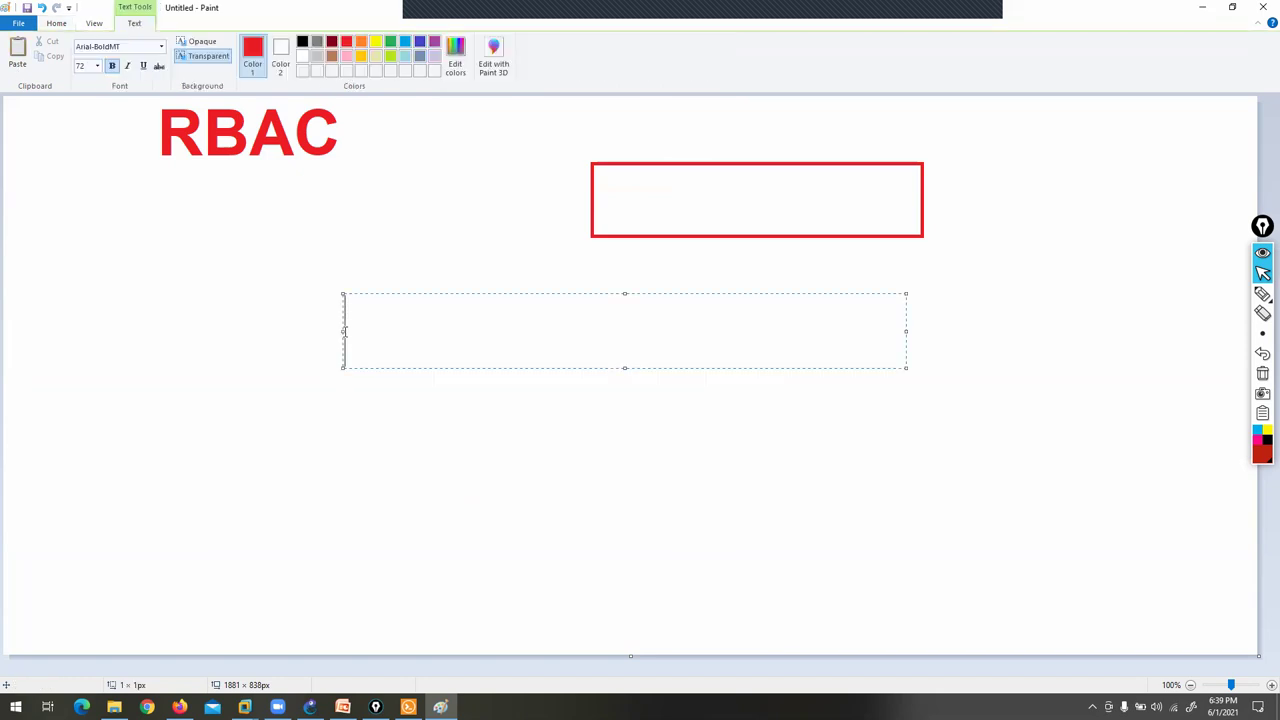
Set the font size to 48 and add the ADMINISTRATOR label
left_click(98, 66)
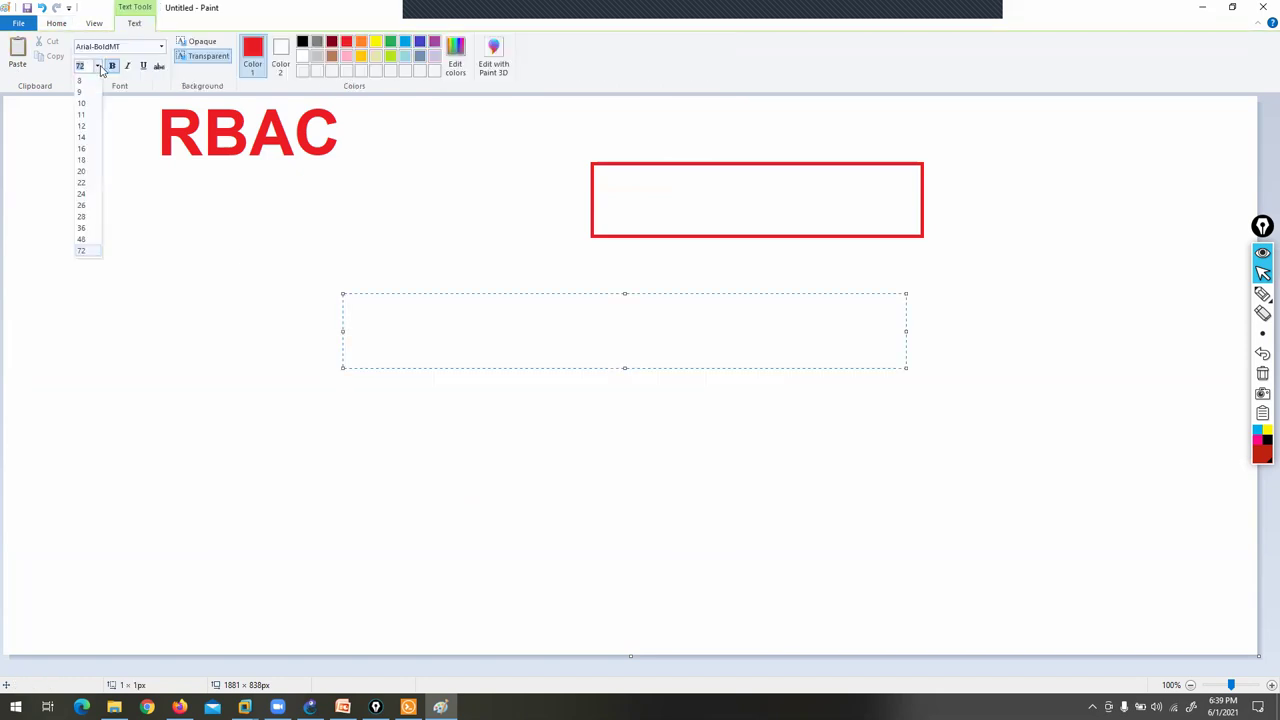
left_click(83, 240)
left_click(301, 316)
left_click(303, 310)
type("ADMIN")
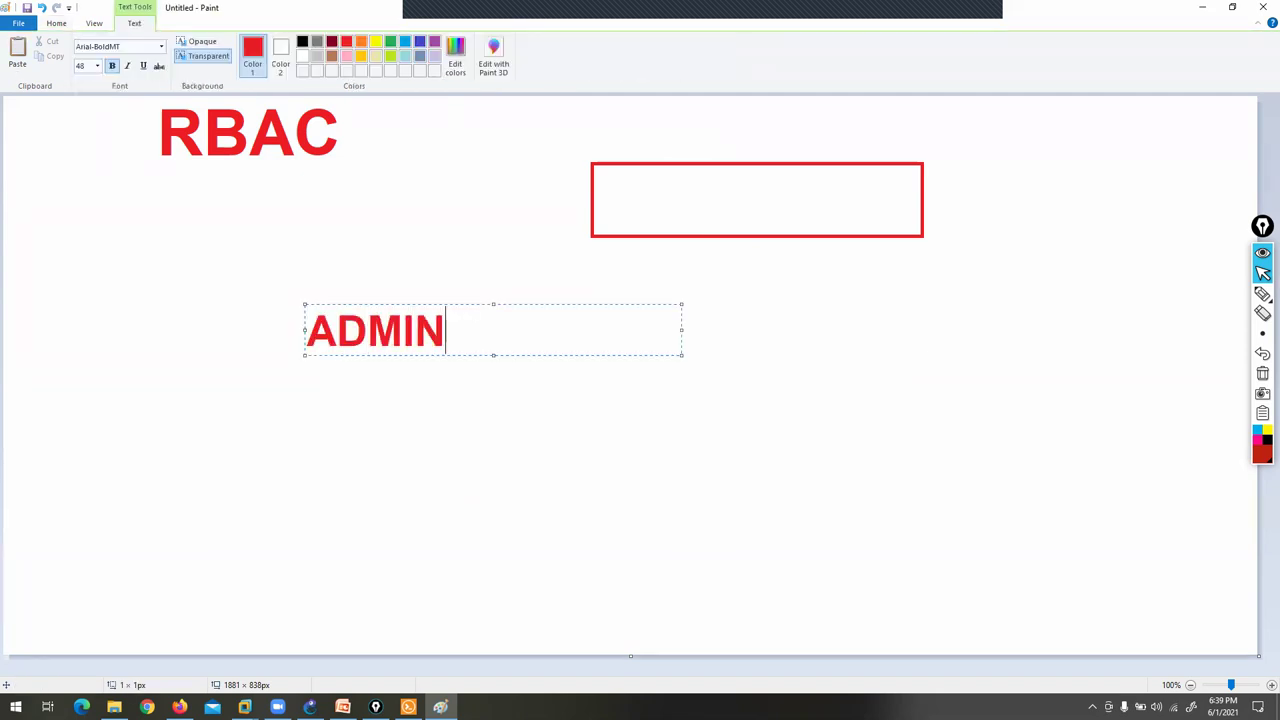
type("ISTRA")
key("ctrl+z")
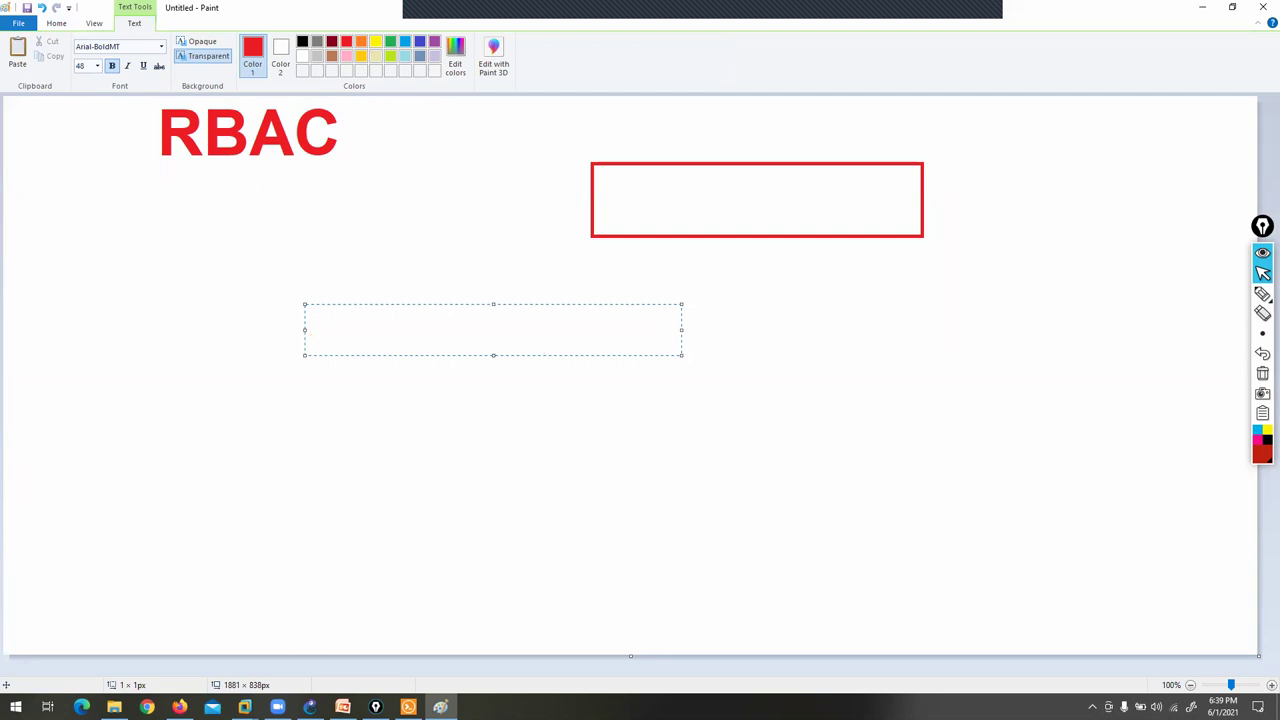
type("TOR")
left_click(547, 450)
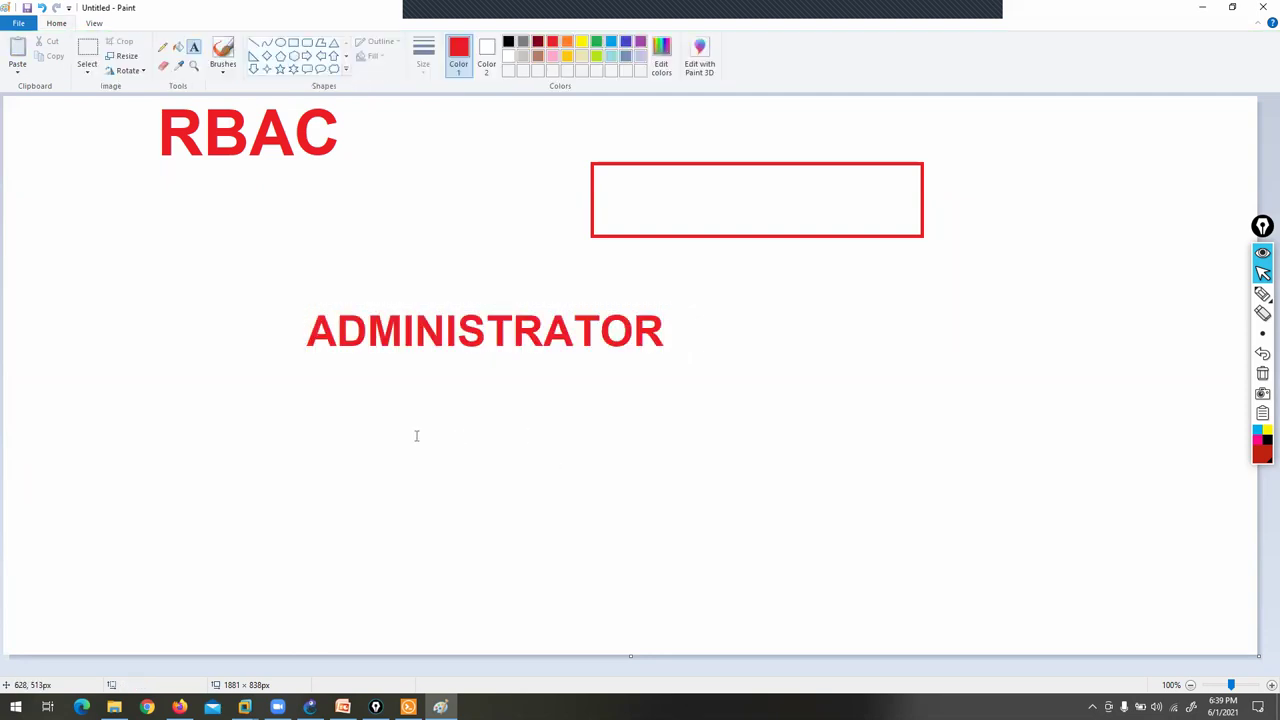
Add USER1 and USER2 on two lines below ADMINISTRATOR
left_click(386, 432)
type("USER1")
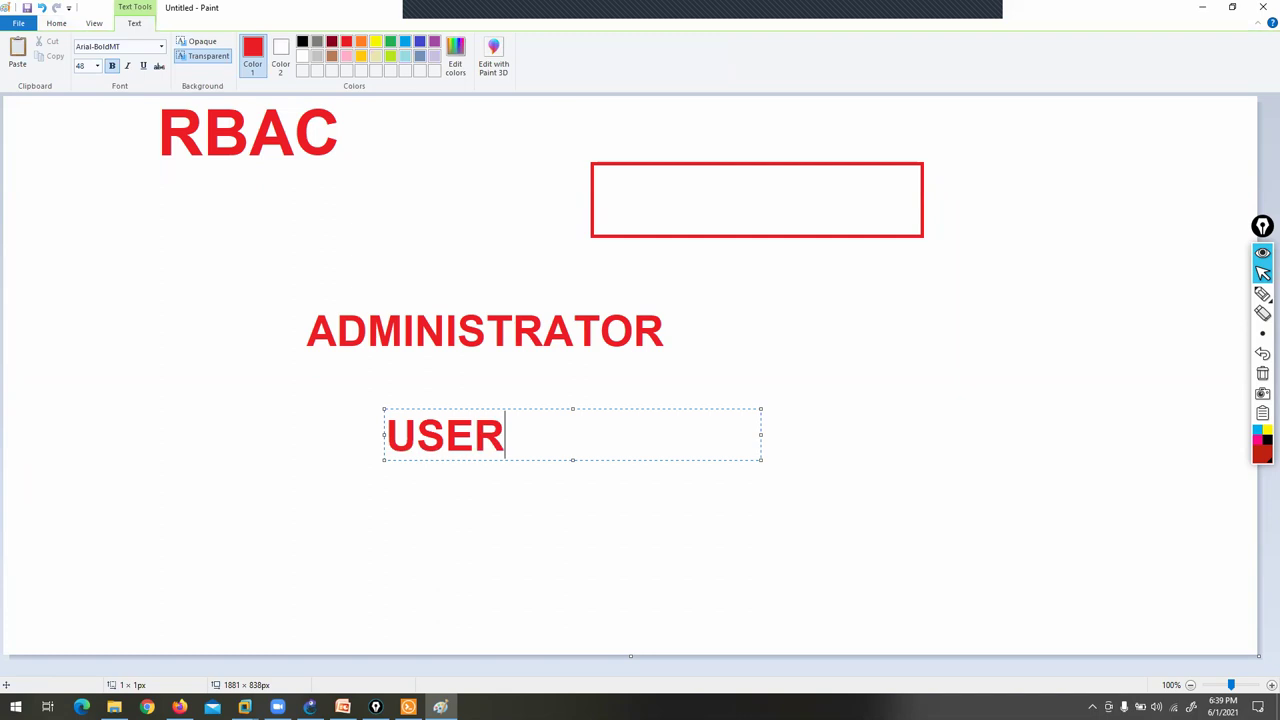
key("Return")
key("Return")
type("USER2")
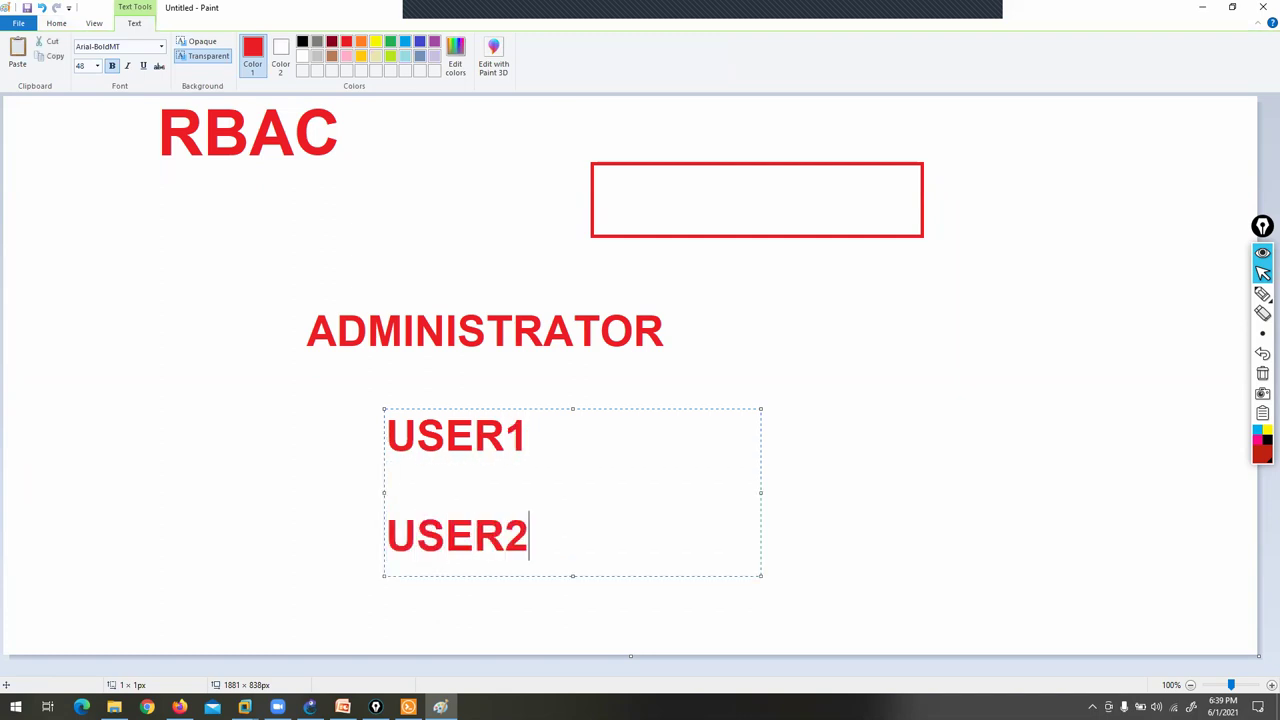
left_click(817, 451)
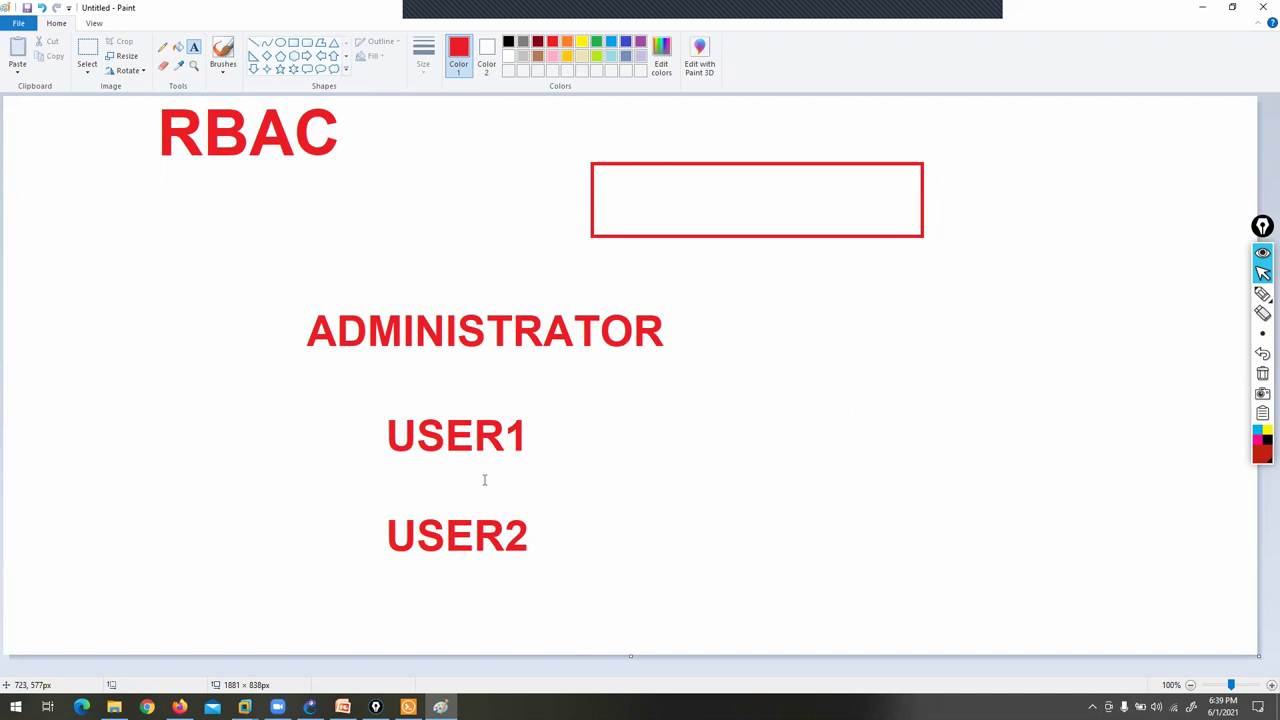
Add the ADMIN_PROFILE label to the right of ADMINISTRATOR
left_click(896, 330)
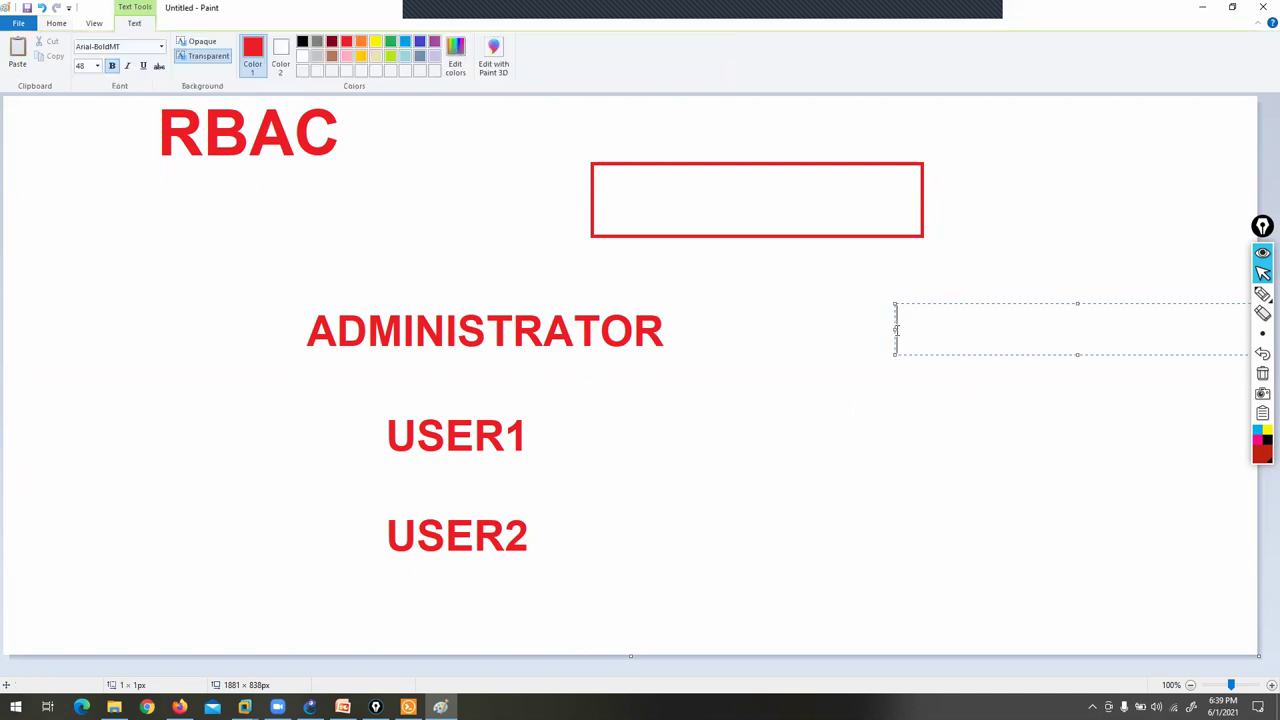
type("ADMIN")
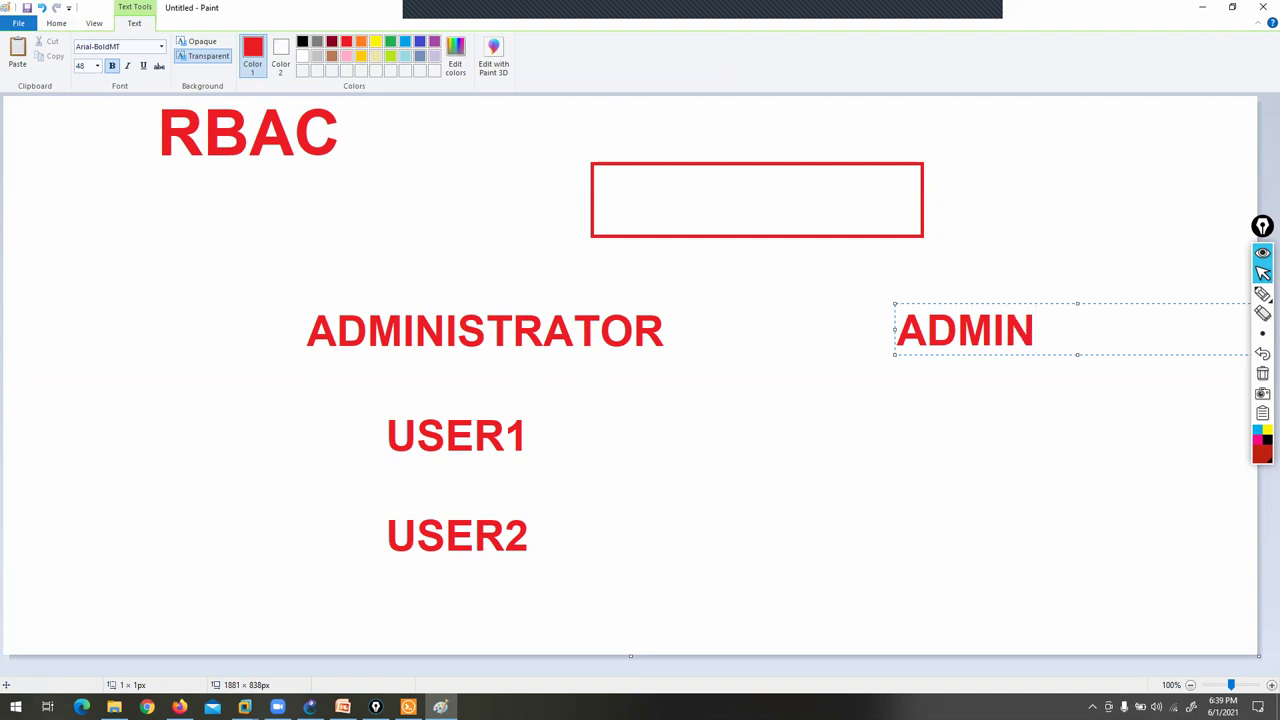
type("_PROFILE")
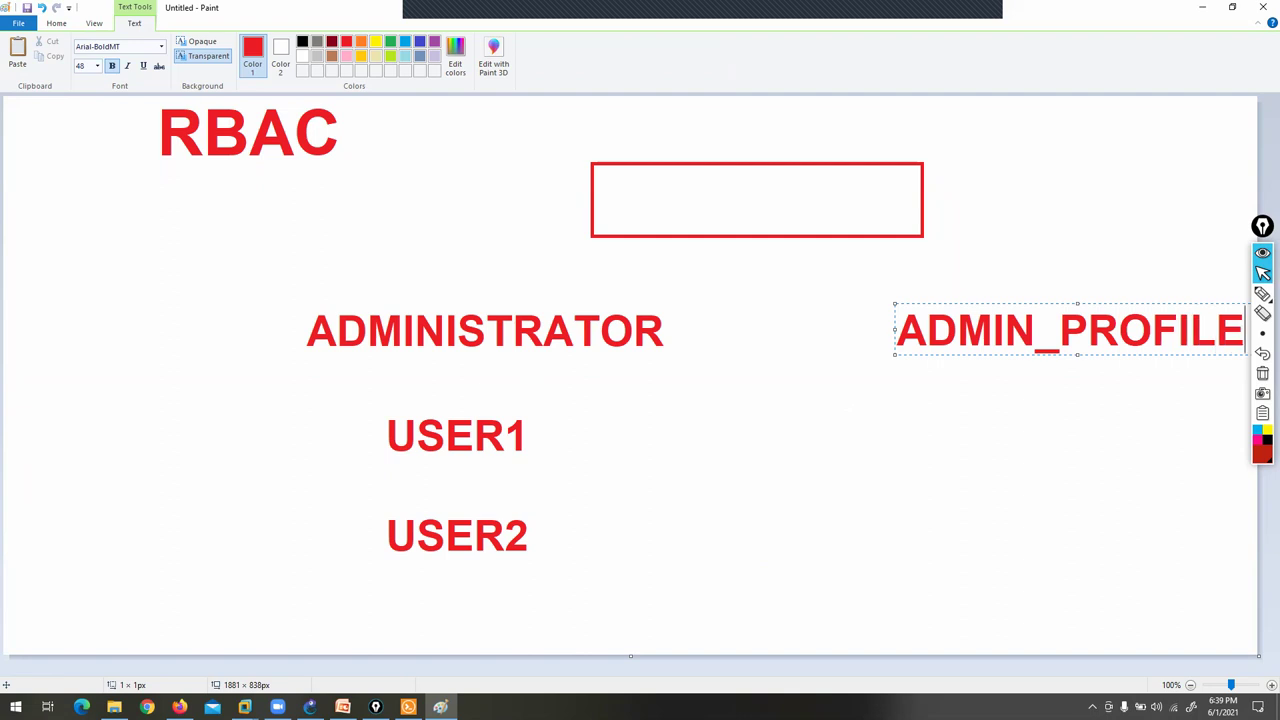
left_click(927, 440)
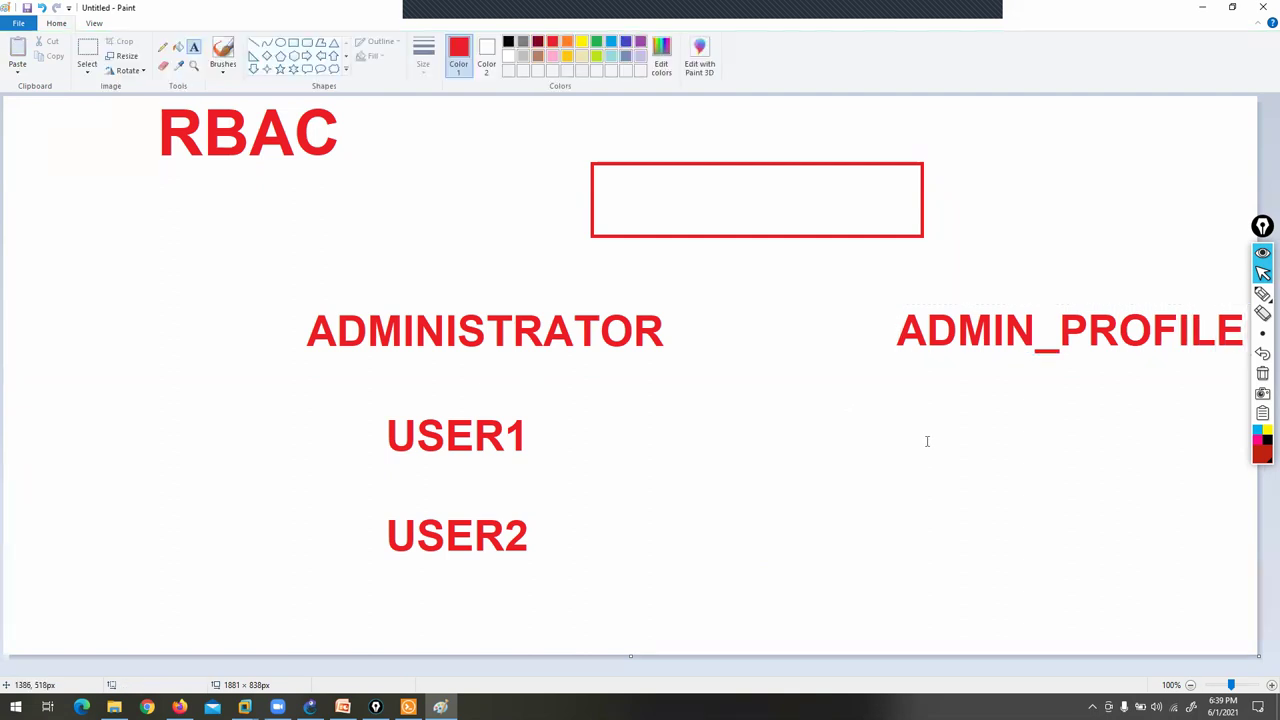
Add an L3ADMIN label below ADMIN_PROFILE and circle it in red
left_click(927, 440)
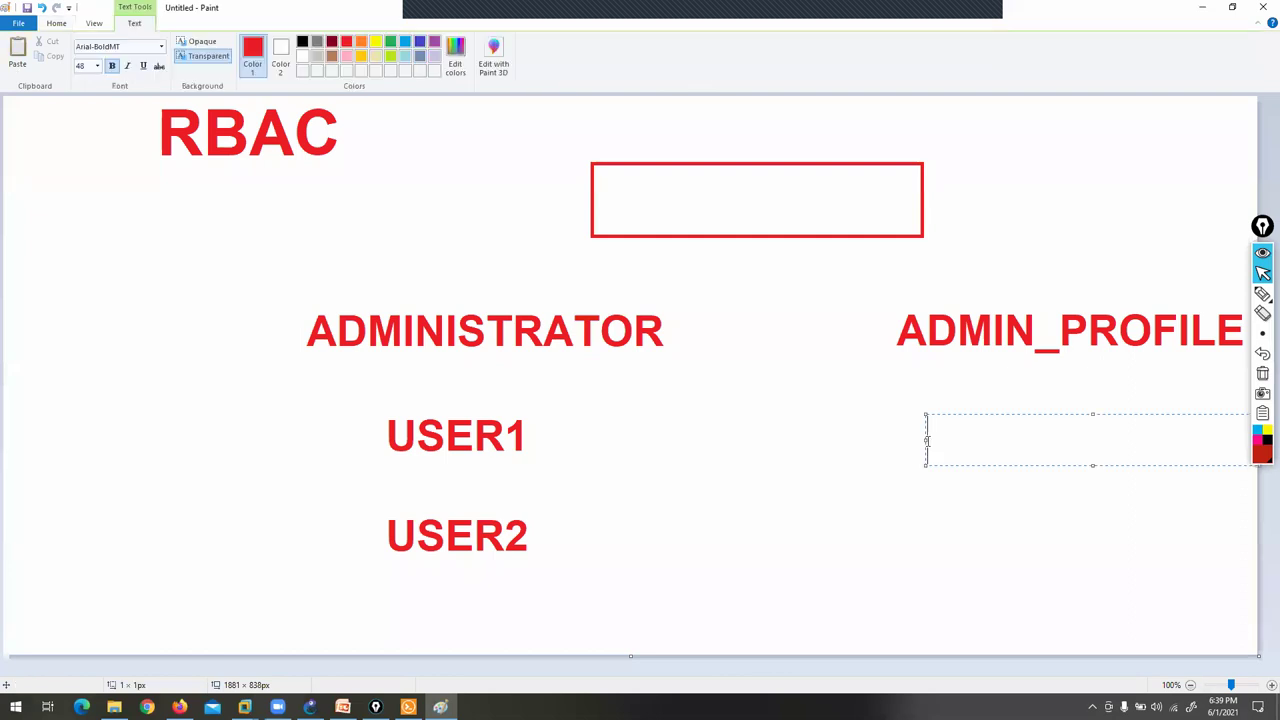
type("L3ADMIN")
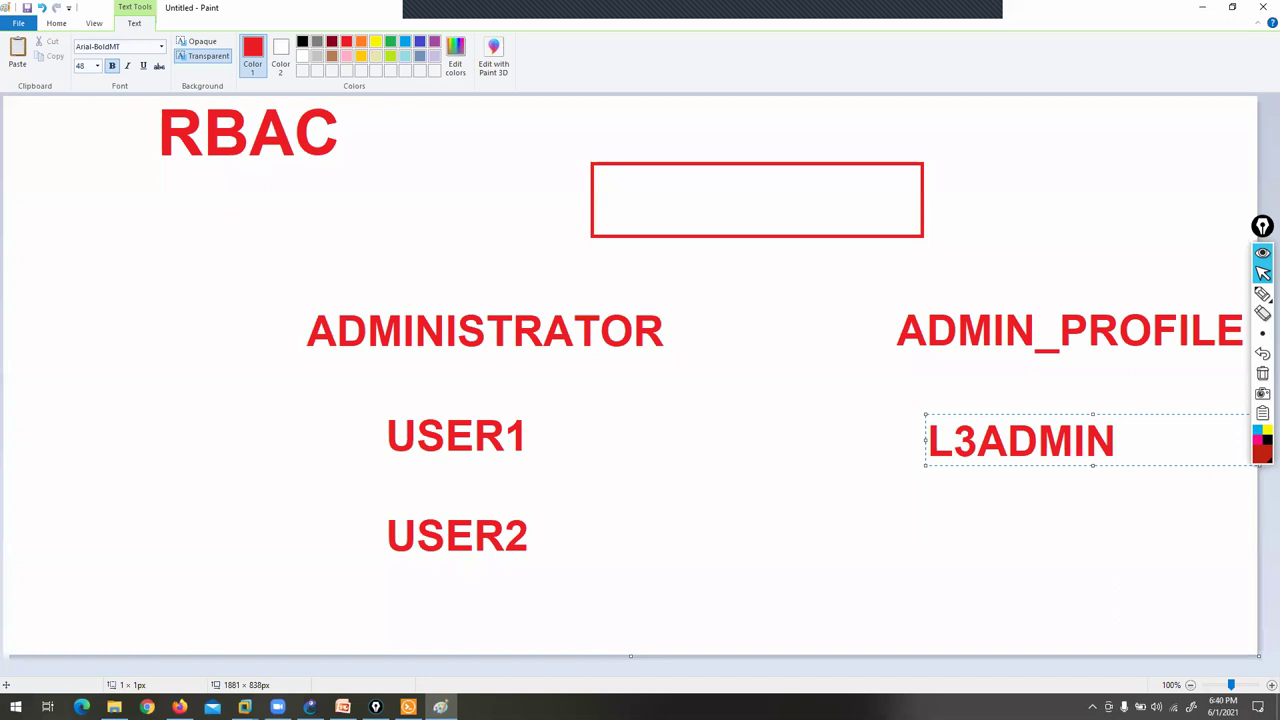
left_click(991, 571)
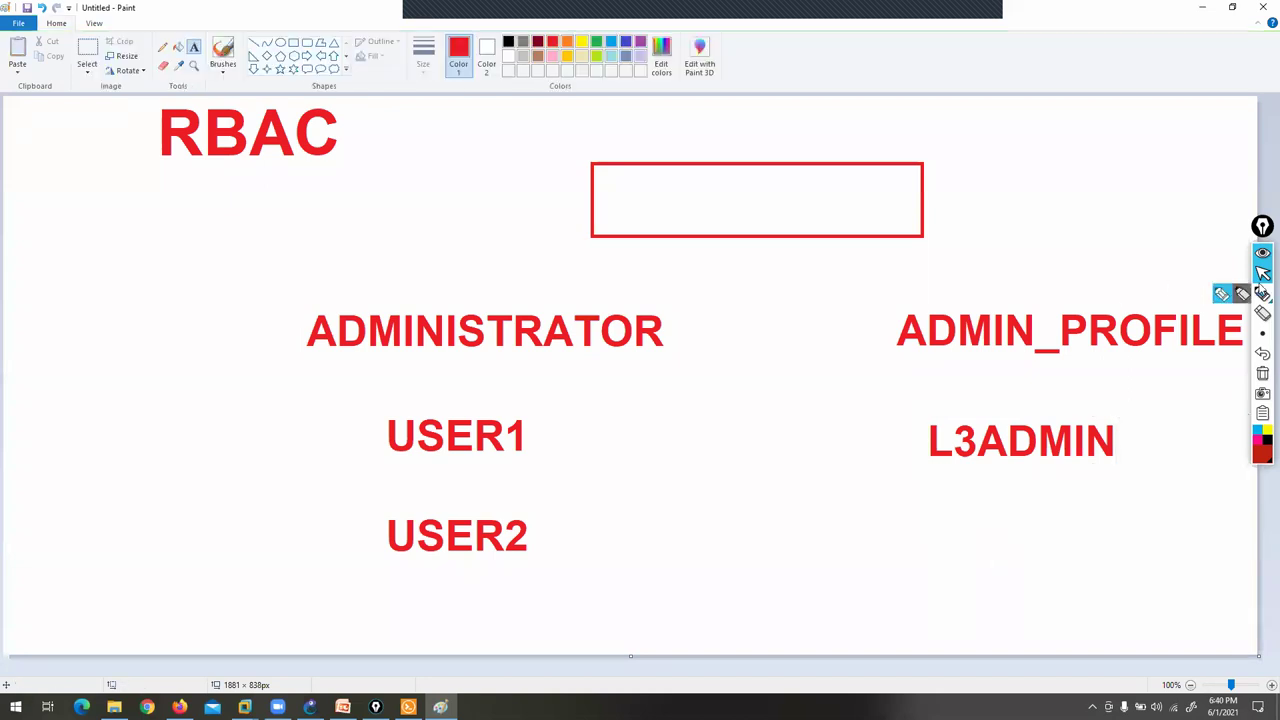
left_click(1240, 296)
mouse_move(1154, 391)
left_mouse_down()
mouse_move(923, 407)
mouse_move(890, 460)
mouse_move(1174, 486)
mouse_move(1151, 395)
left_mouse_up()
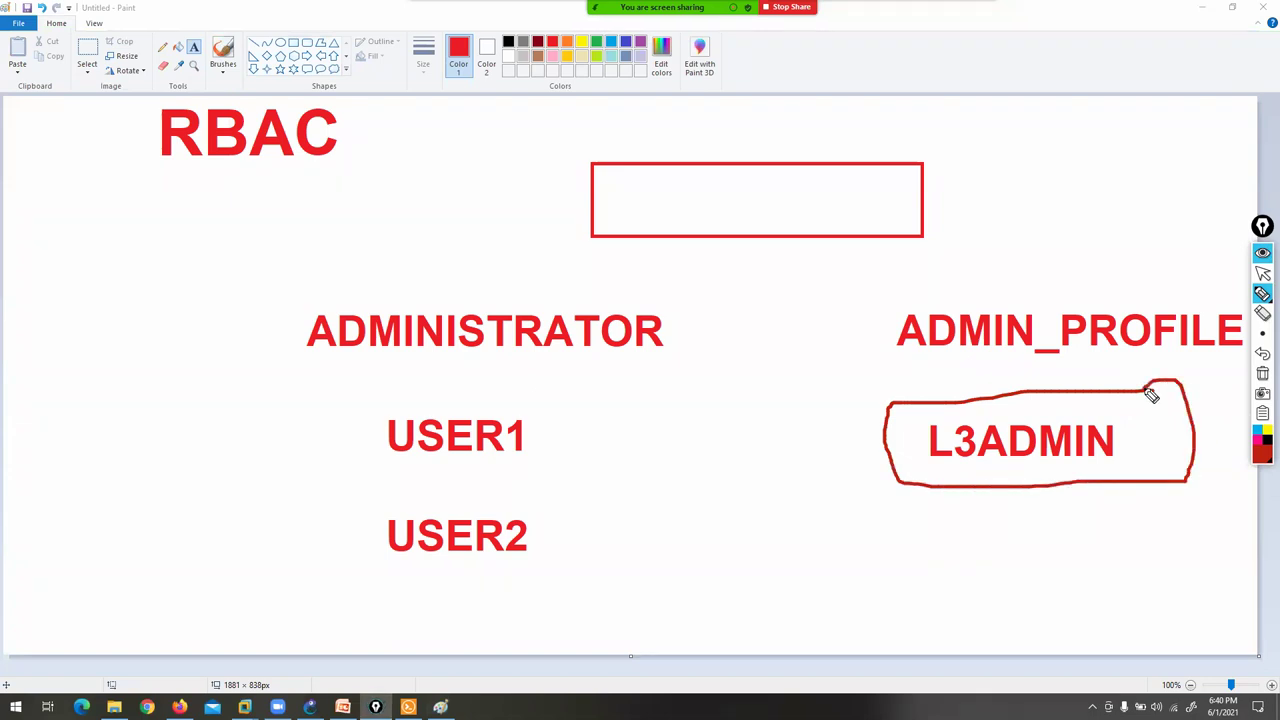
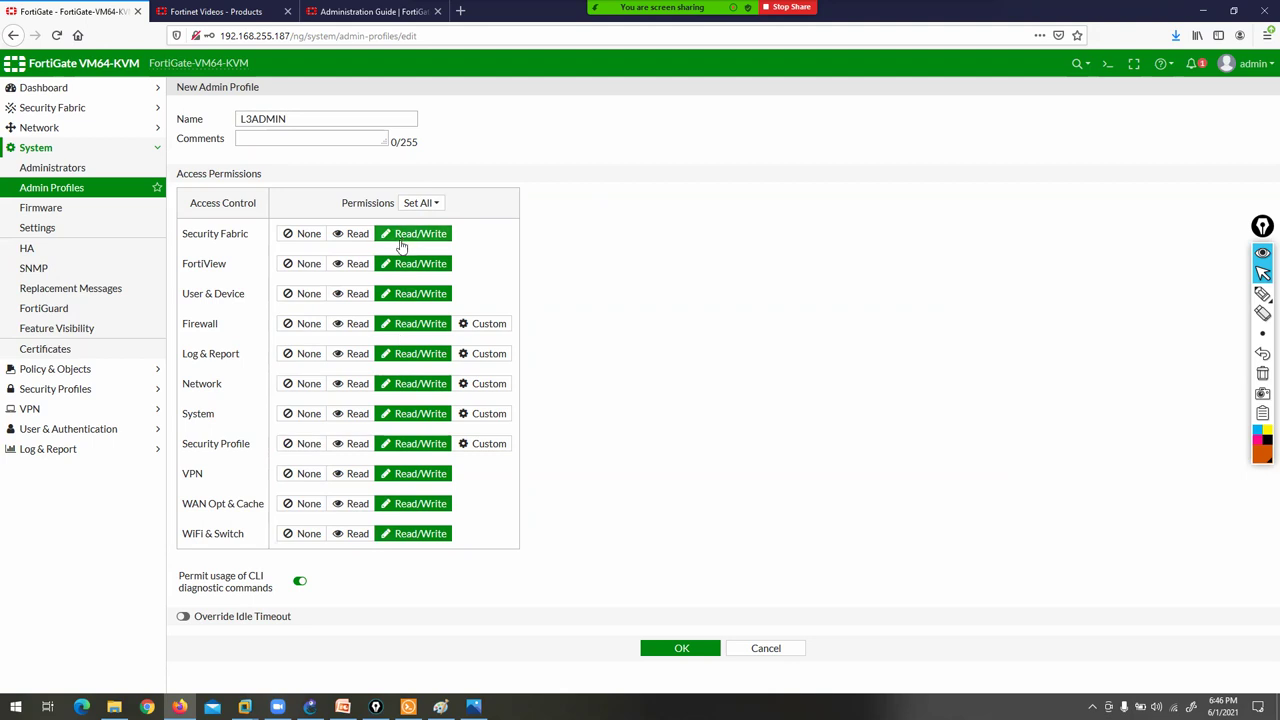
Save L3ADMIN, add a profile L1ADMIN with all permissions set to Read, then open Administrators
left_click(685, 645)
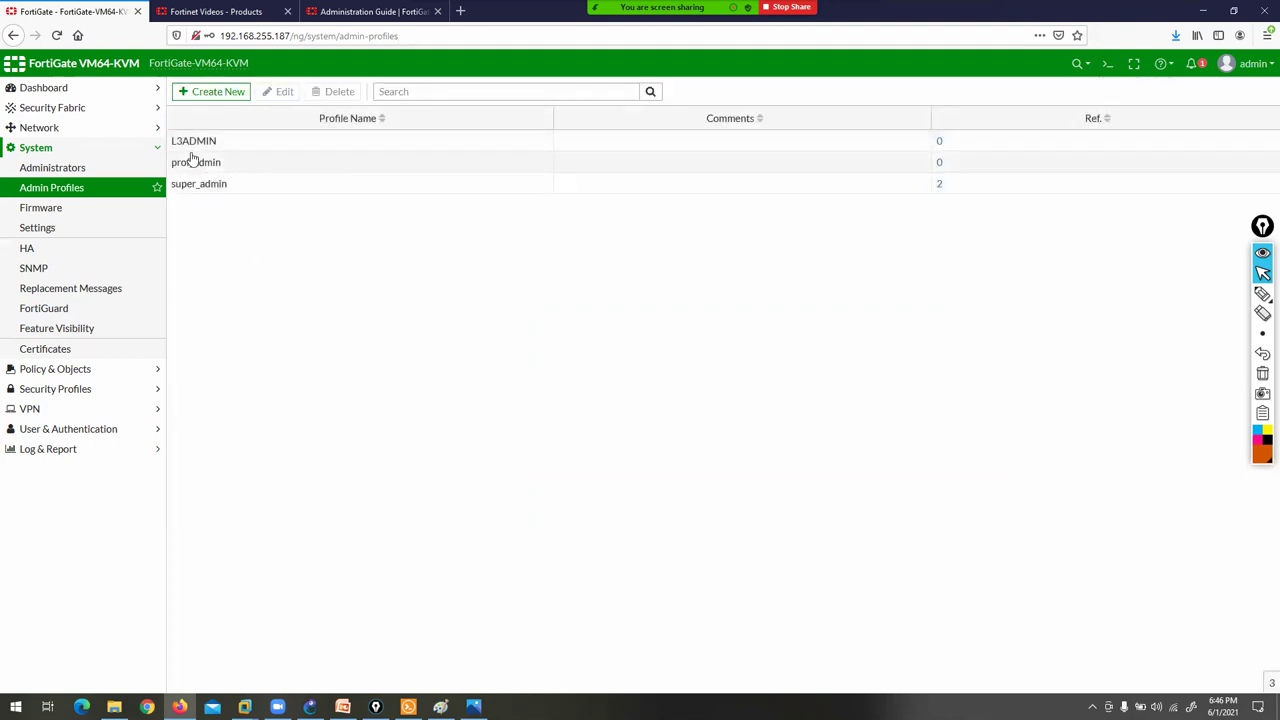
left_click(188, 92)
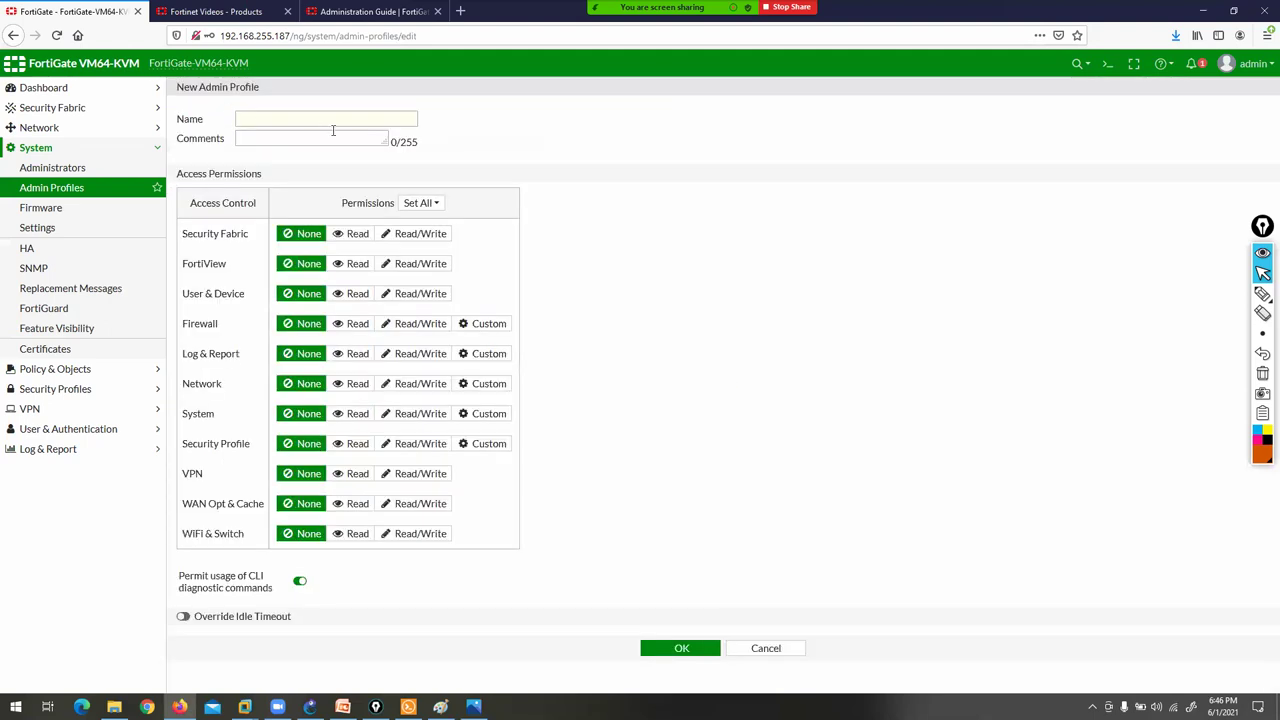
left_click(325, 114)
type("L1ADMIN")
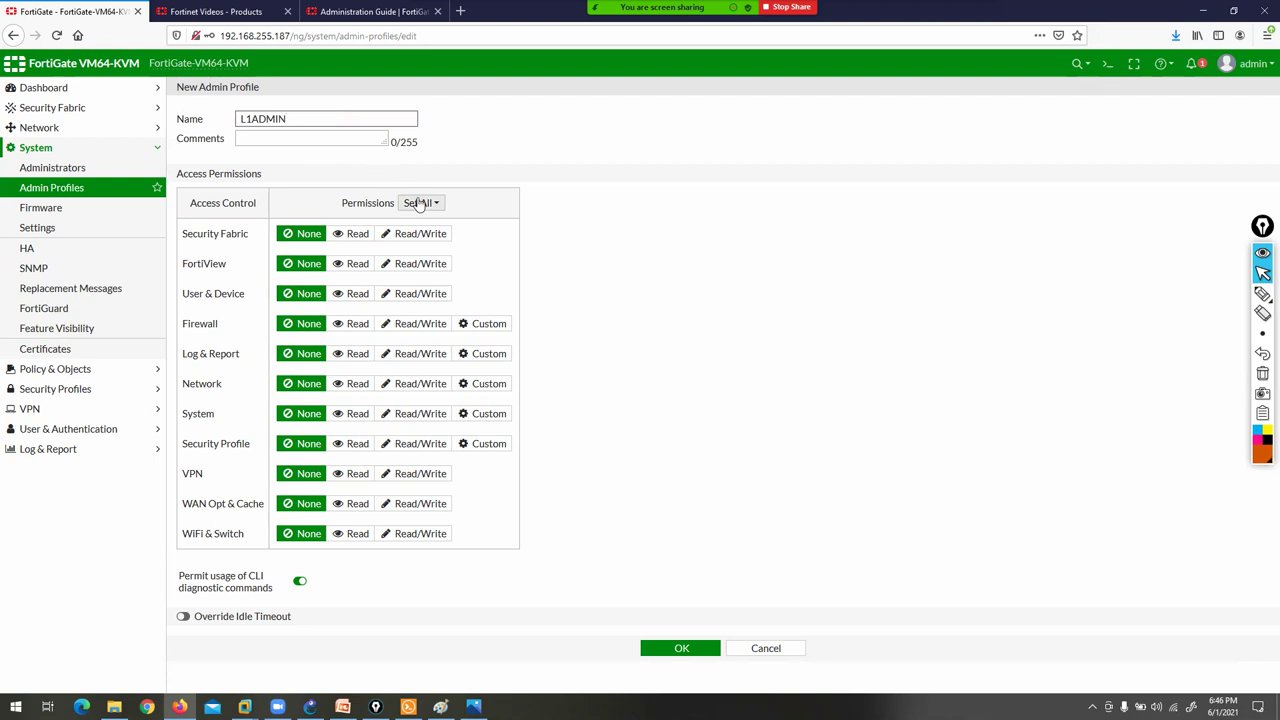
left_click(420, 203)
left_click(429, 239)
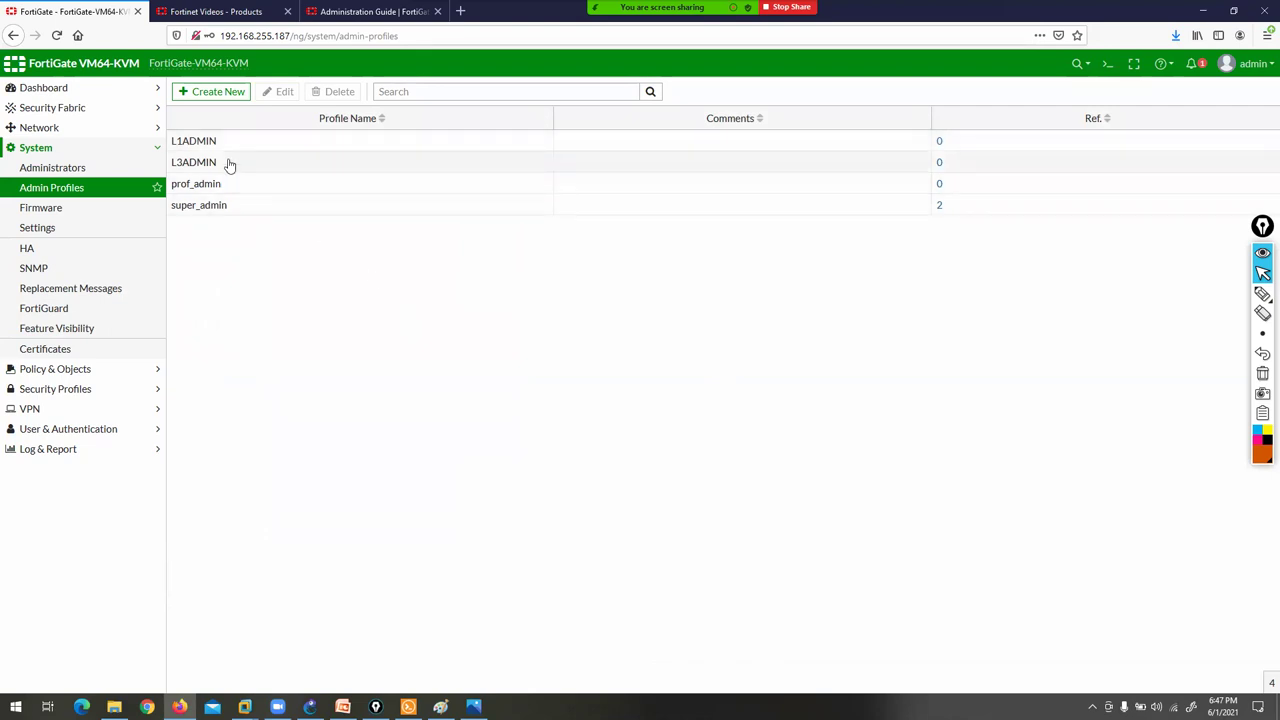
left_click(75, 168)
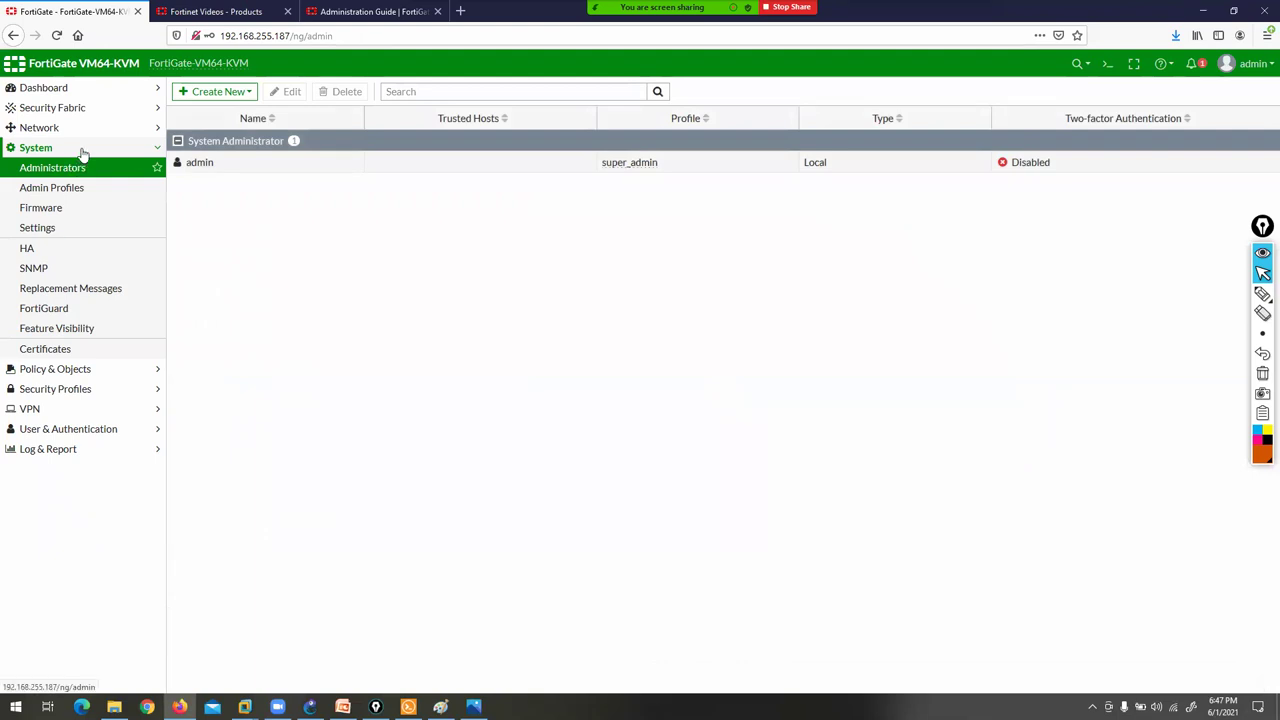
Start a new administrator account with username user1
left_click(224, 97)
left_click(212, 108)
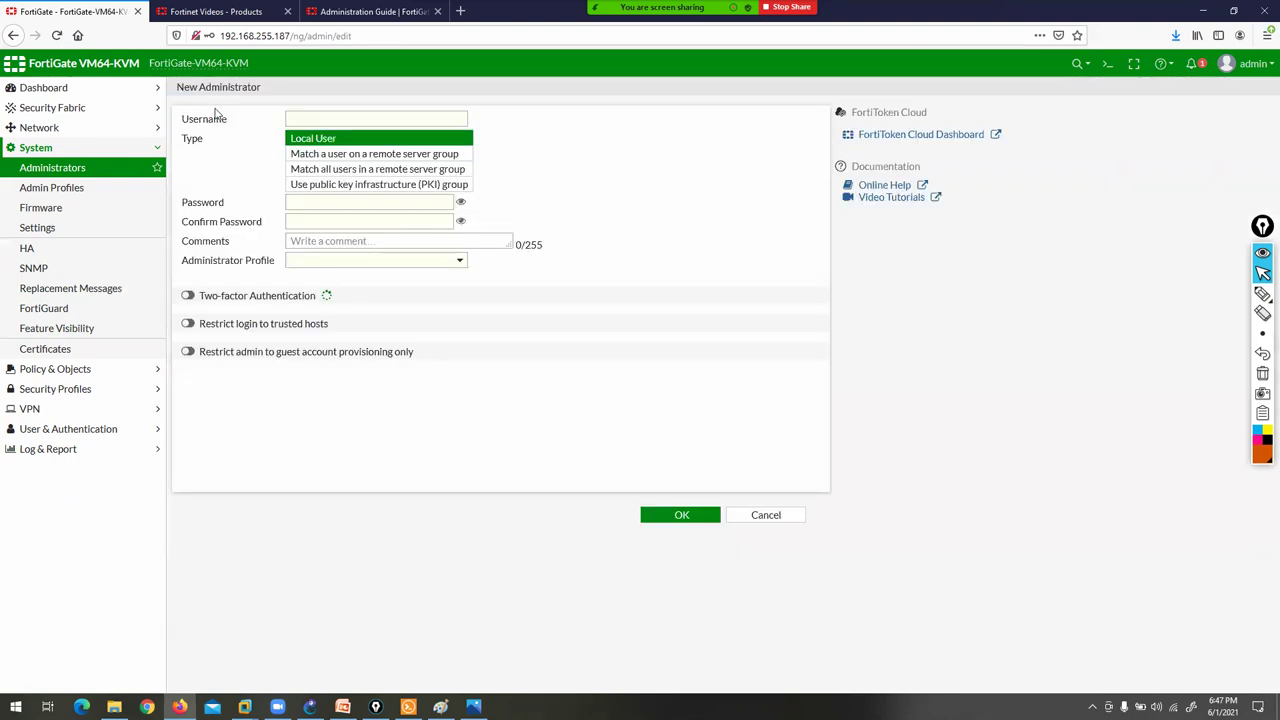
left_click(322, 118)
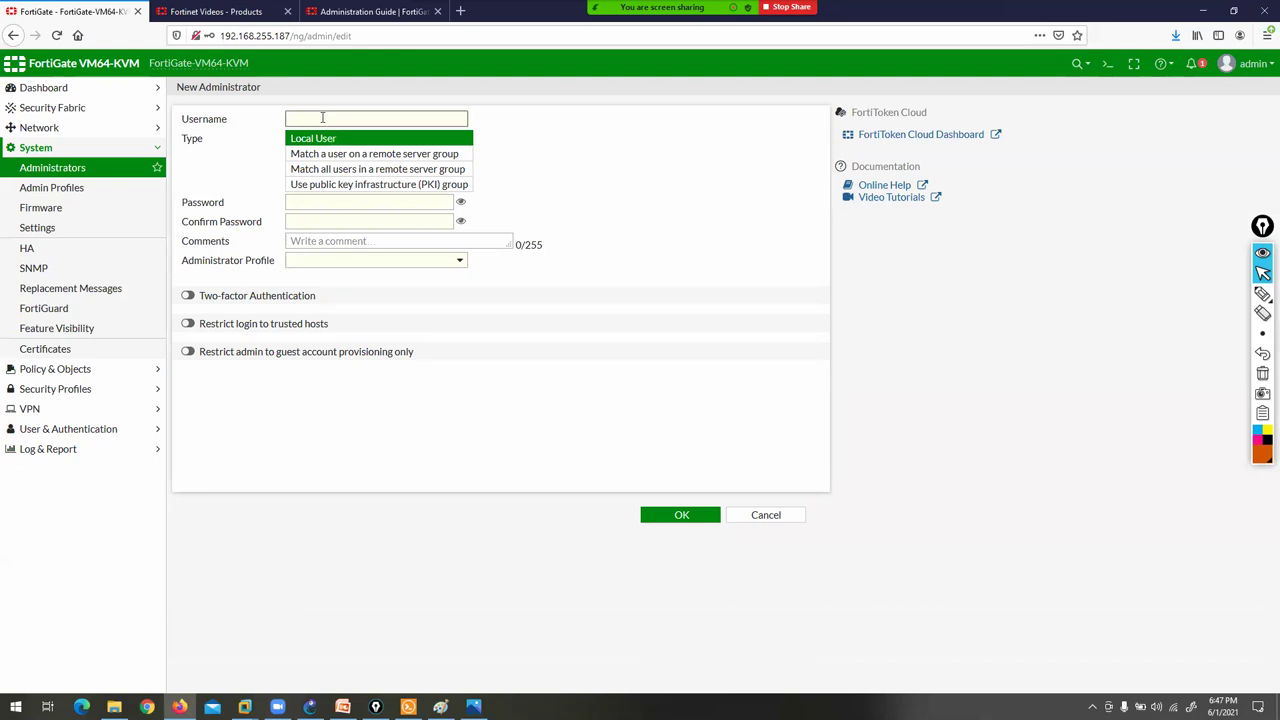
type("user1")
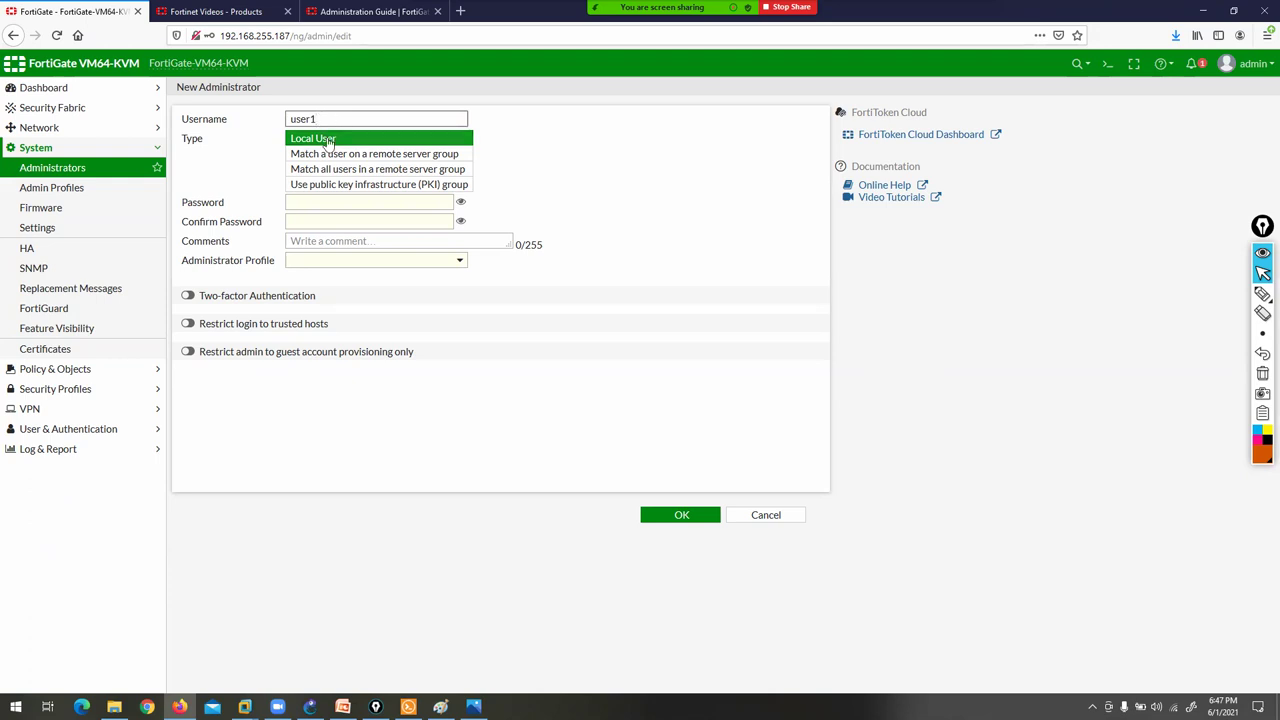
Enter and confirm user1's password and assign the L3ADMIN administrator profile
left_click(342, 204)
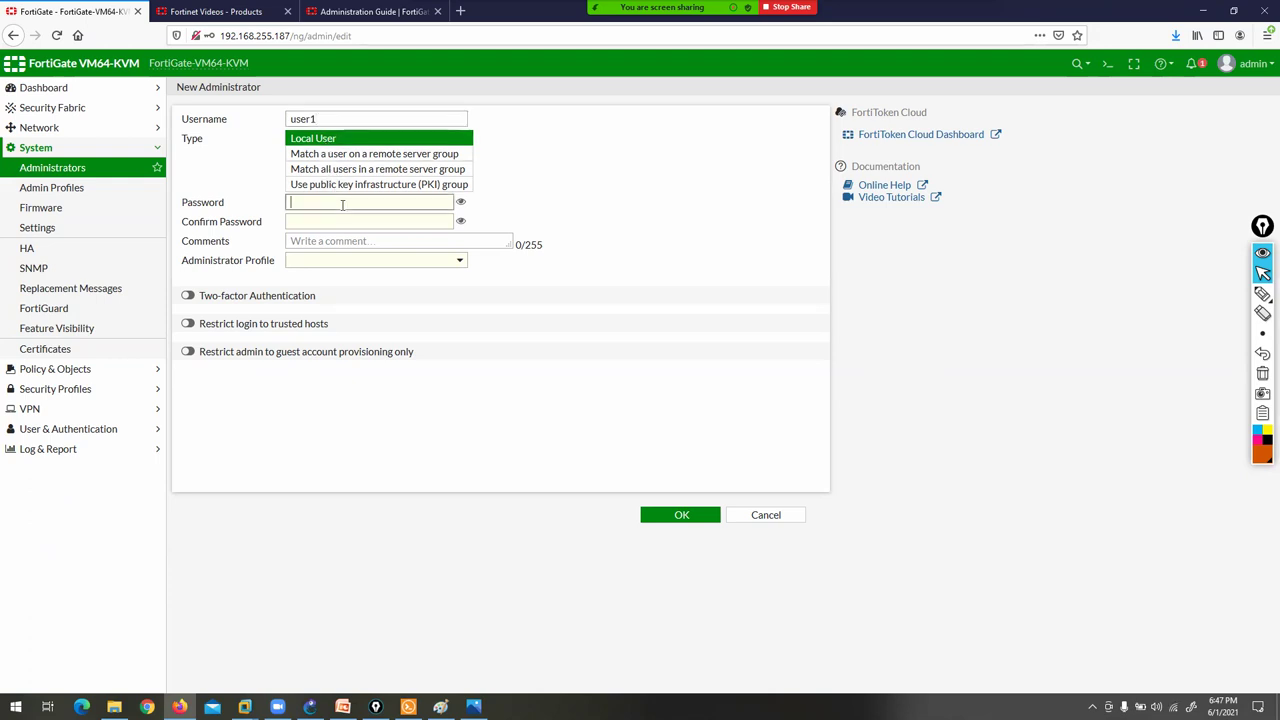
left_click(343, 221)
type("123")
left_click(390, 265)
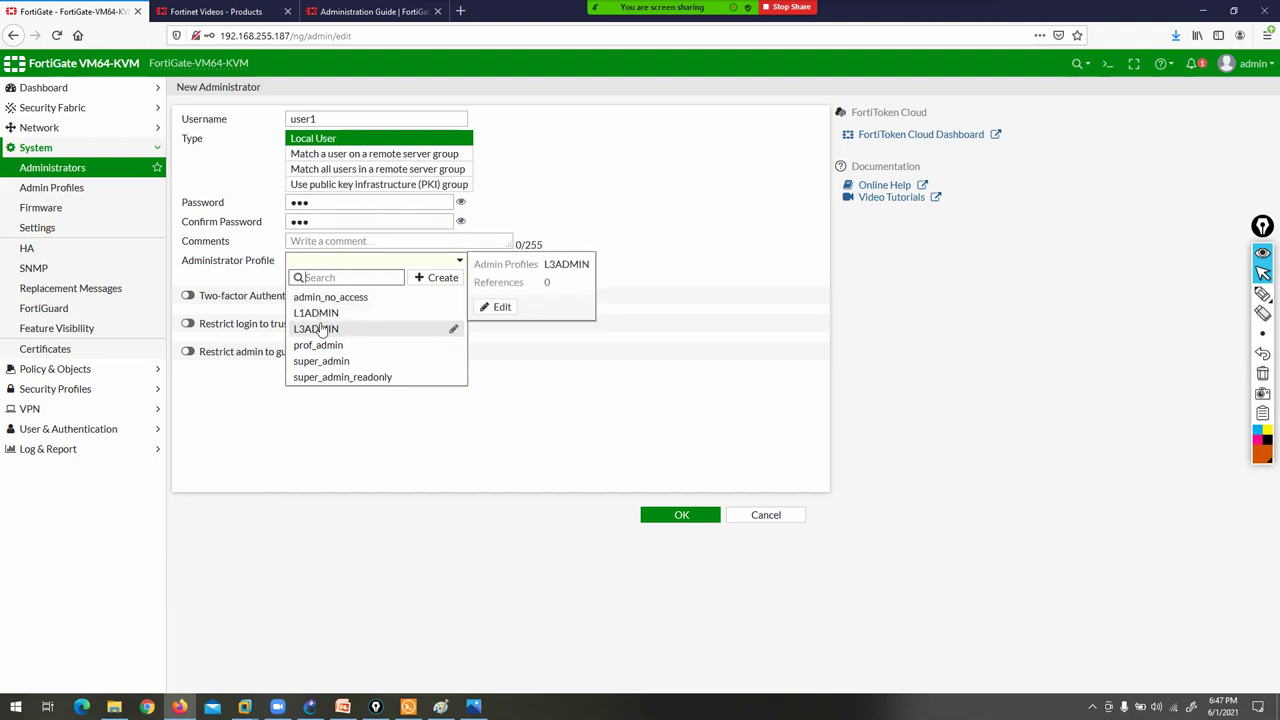
left_click(318, 331)
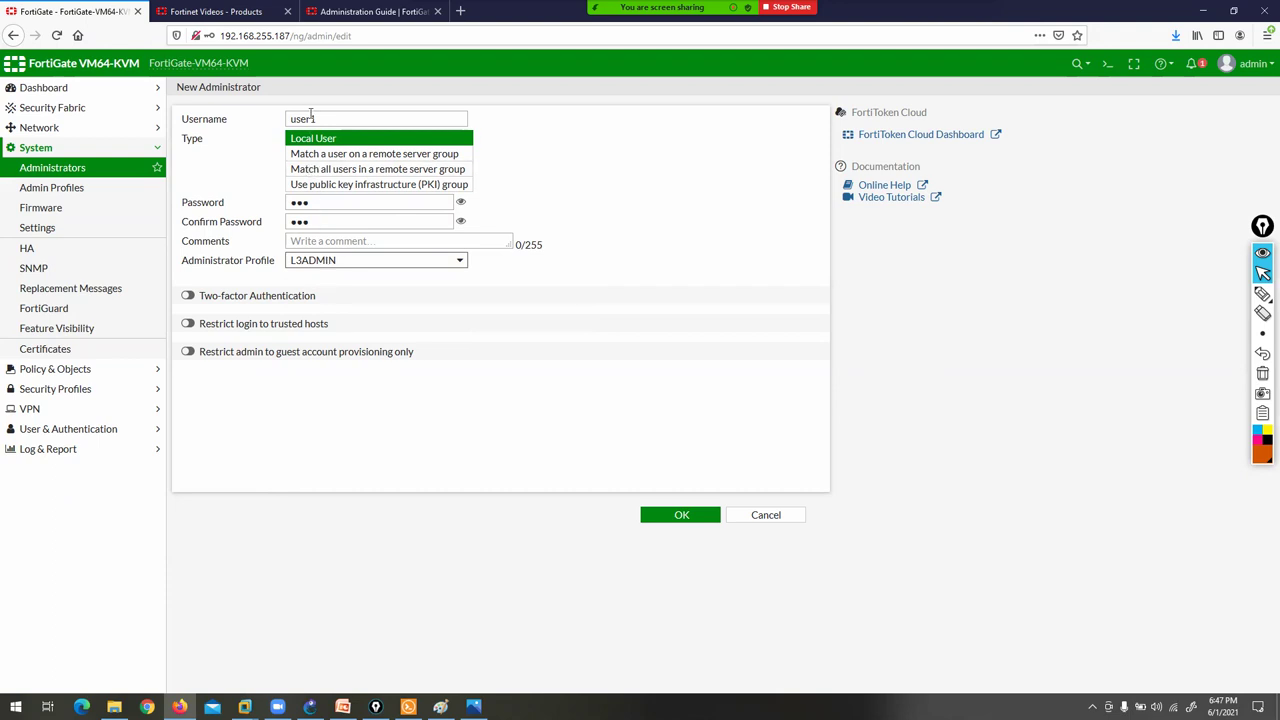
Enable trusted hosts 192.168.255.1/32 and 192.168.255.150/32 for user1
left_click(190, 324)
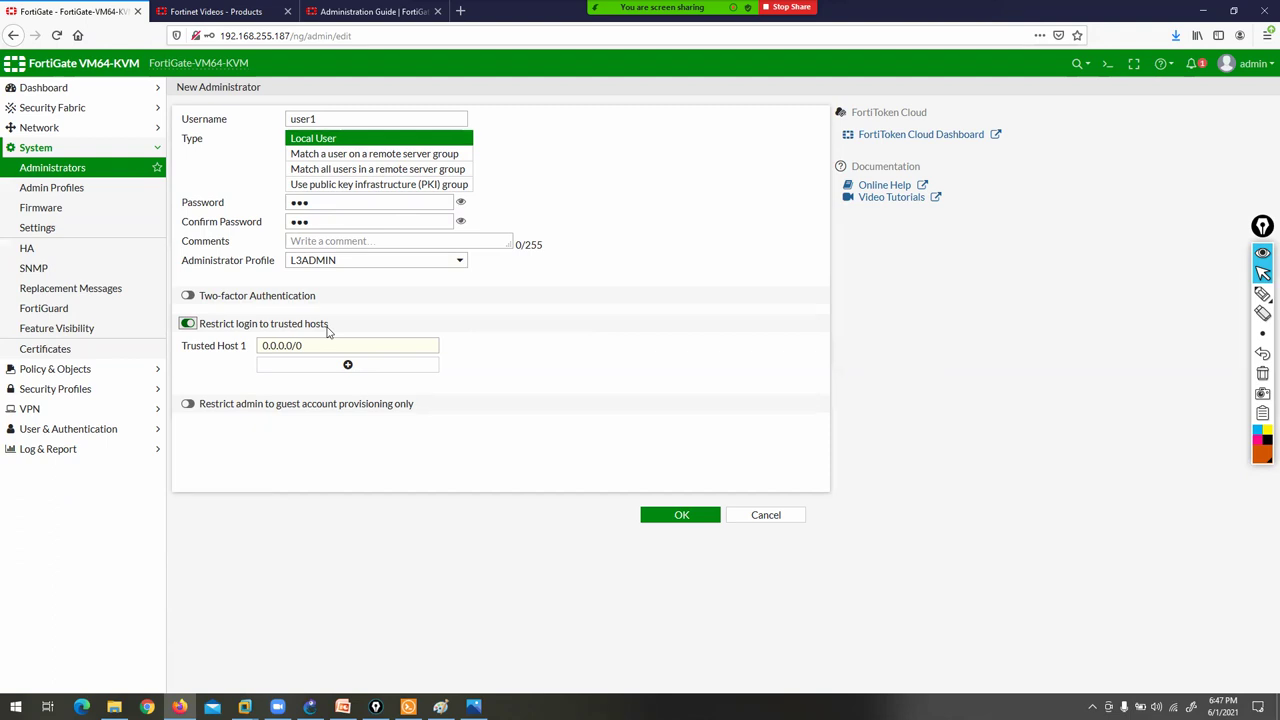
left_click(325, 345)
key("ctrl+a")
key("BackSpace")
type("1")
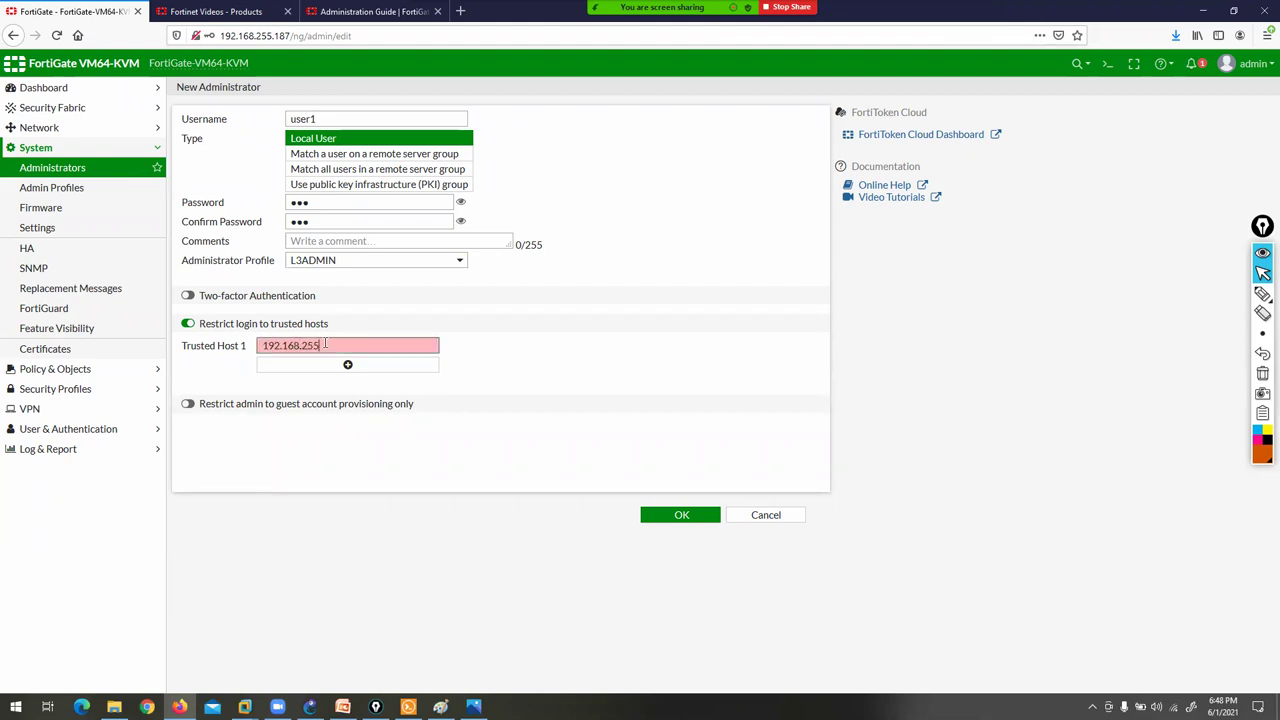
type("92.168.255.1/32")
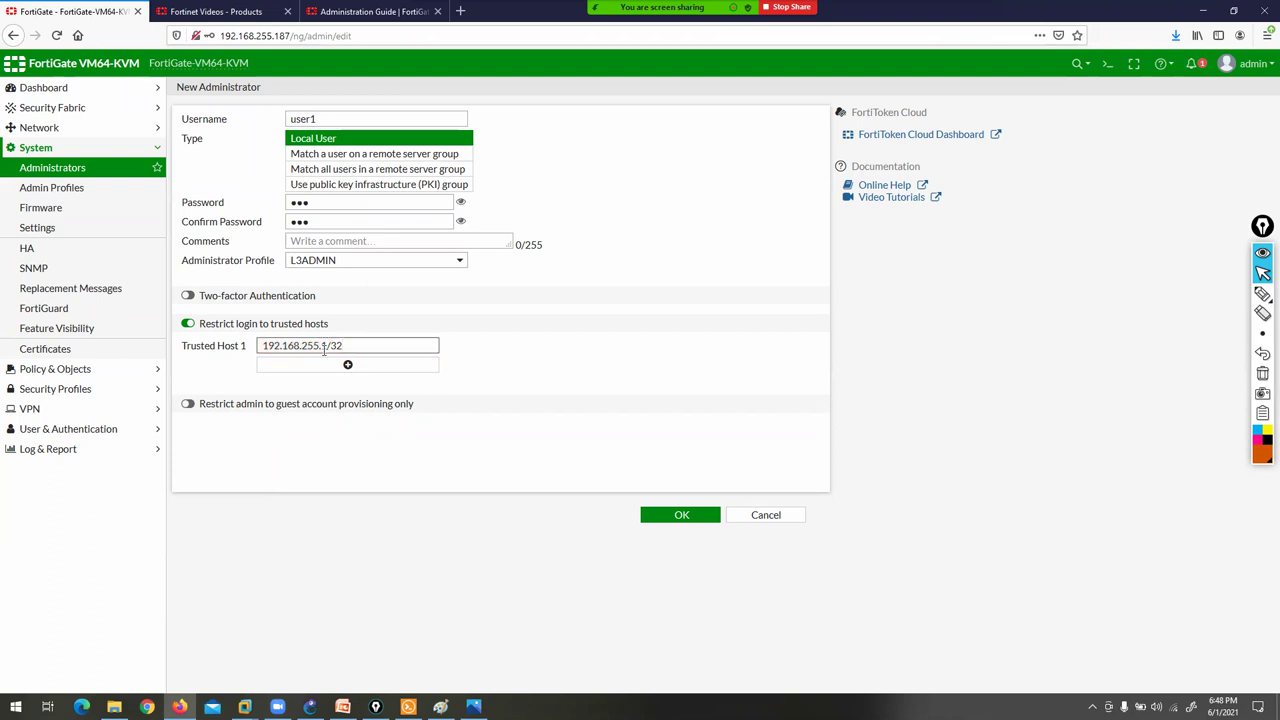
left_click(326, 364)
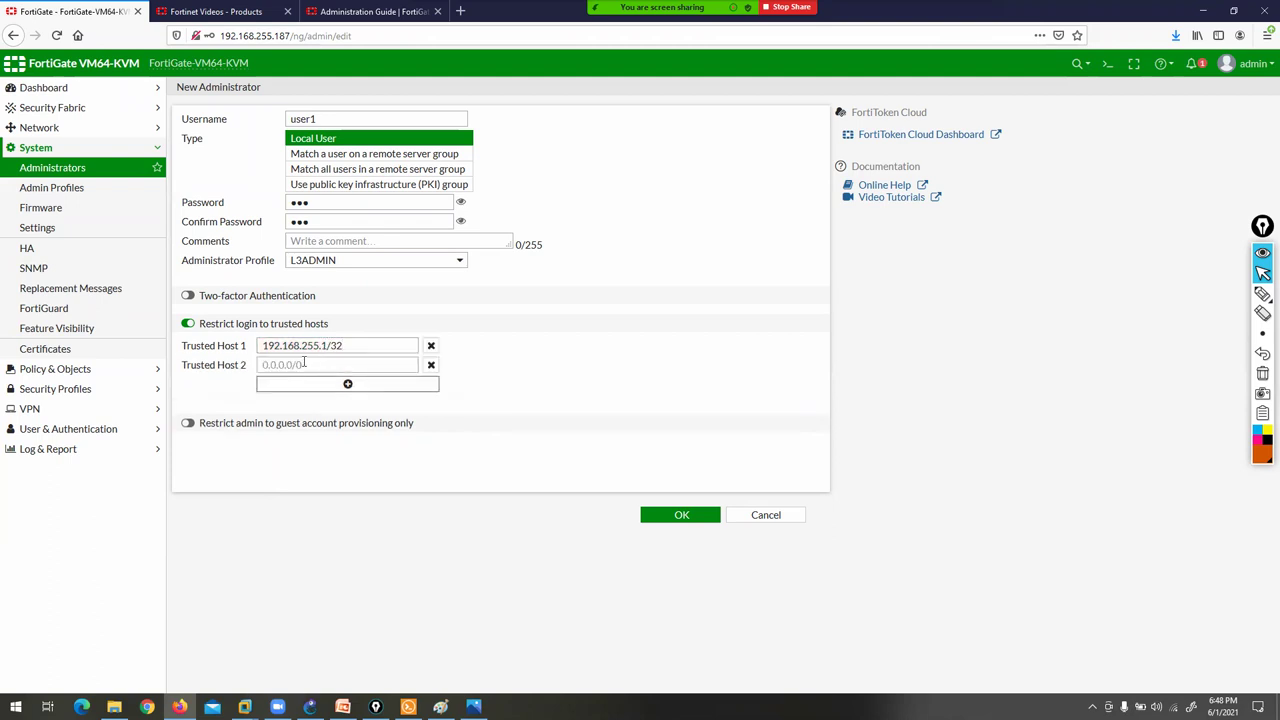
left_click(304, 364)
type("192.168.255.150")
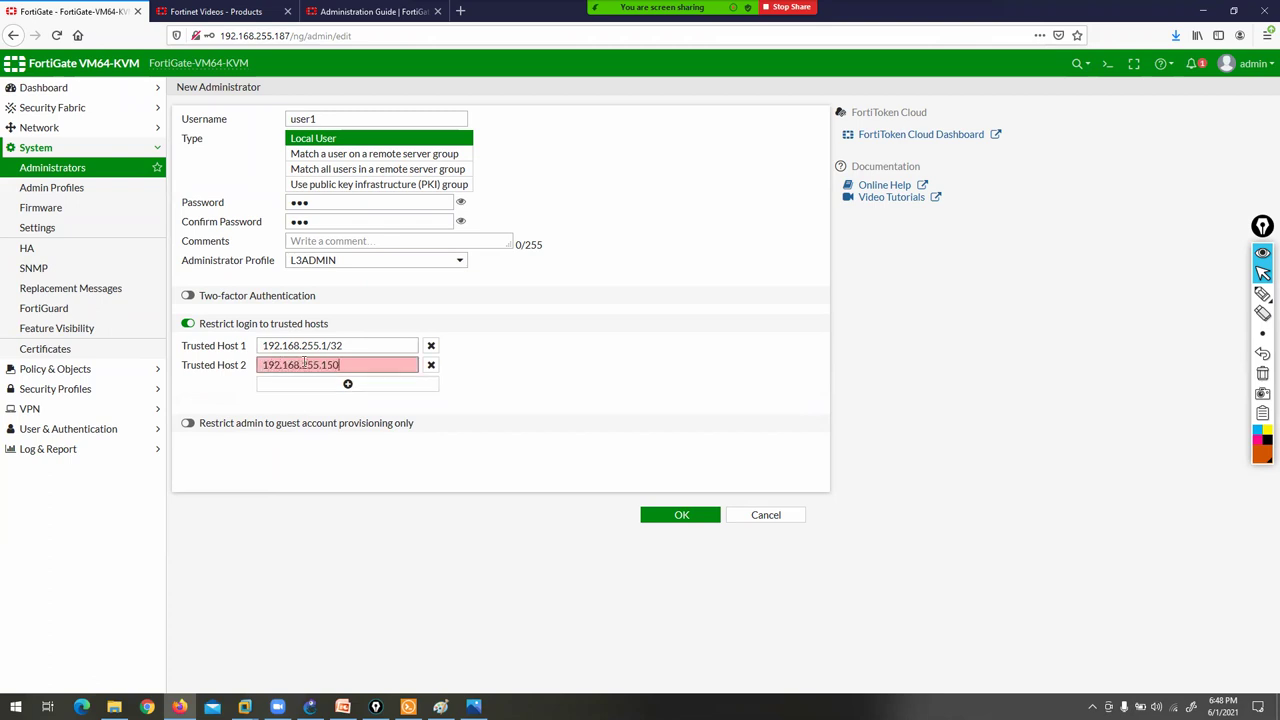
type("/32")
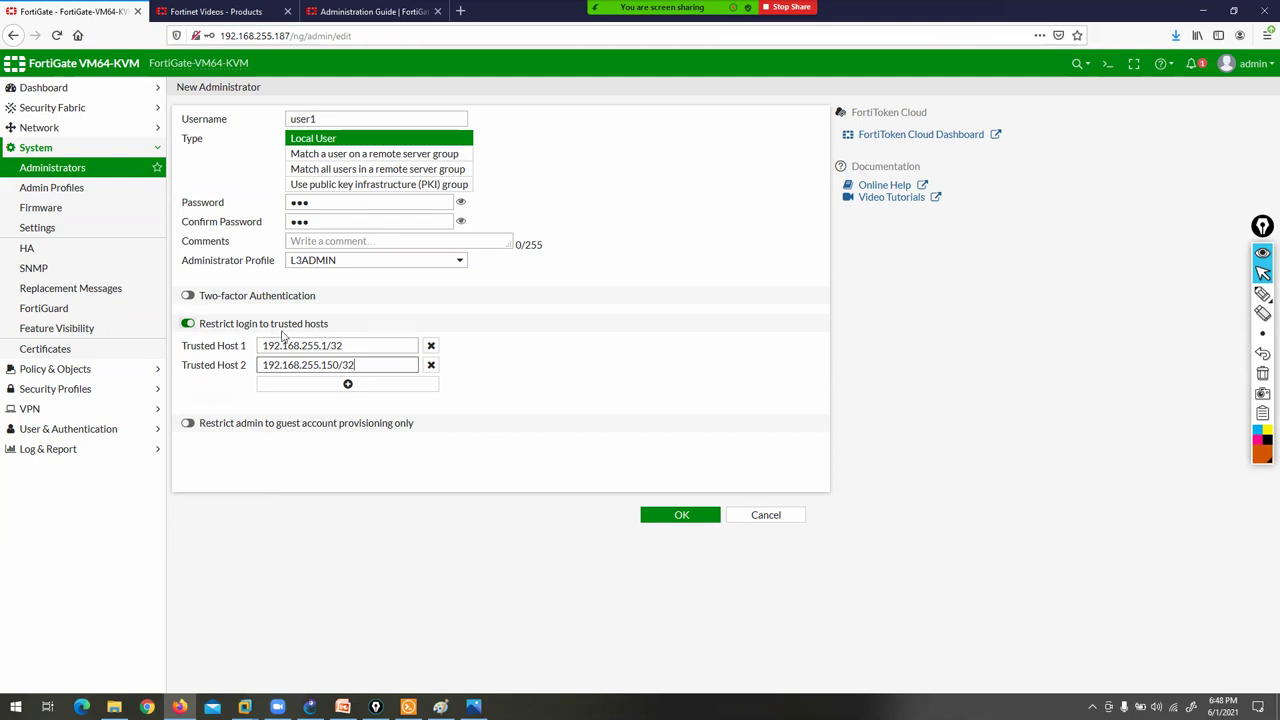
Turn the trusted-host restriction back off, save user1, and decline the browser's password prompt
left_click(190, 325)
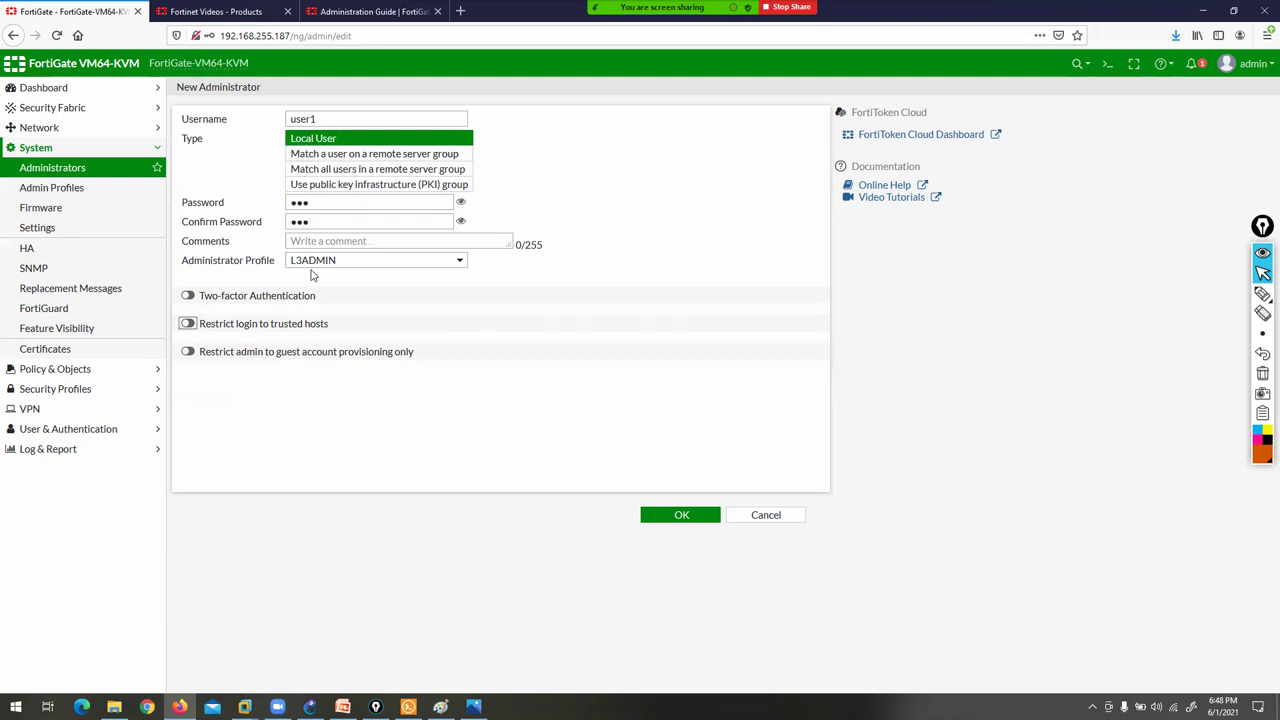
left_click(666, 518)
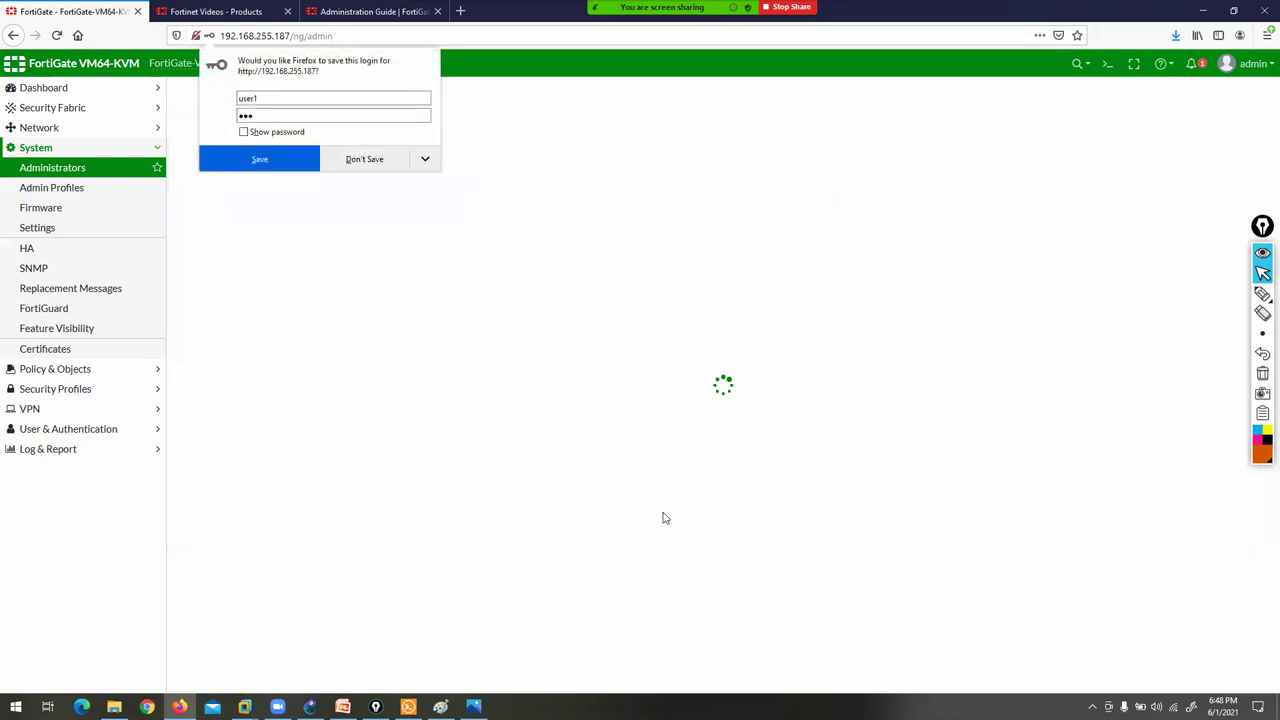
left_click(362, 159)
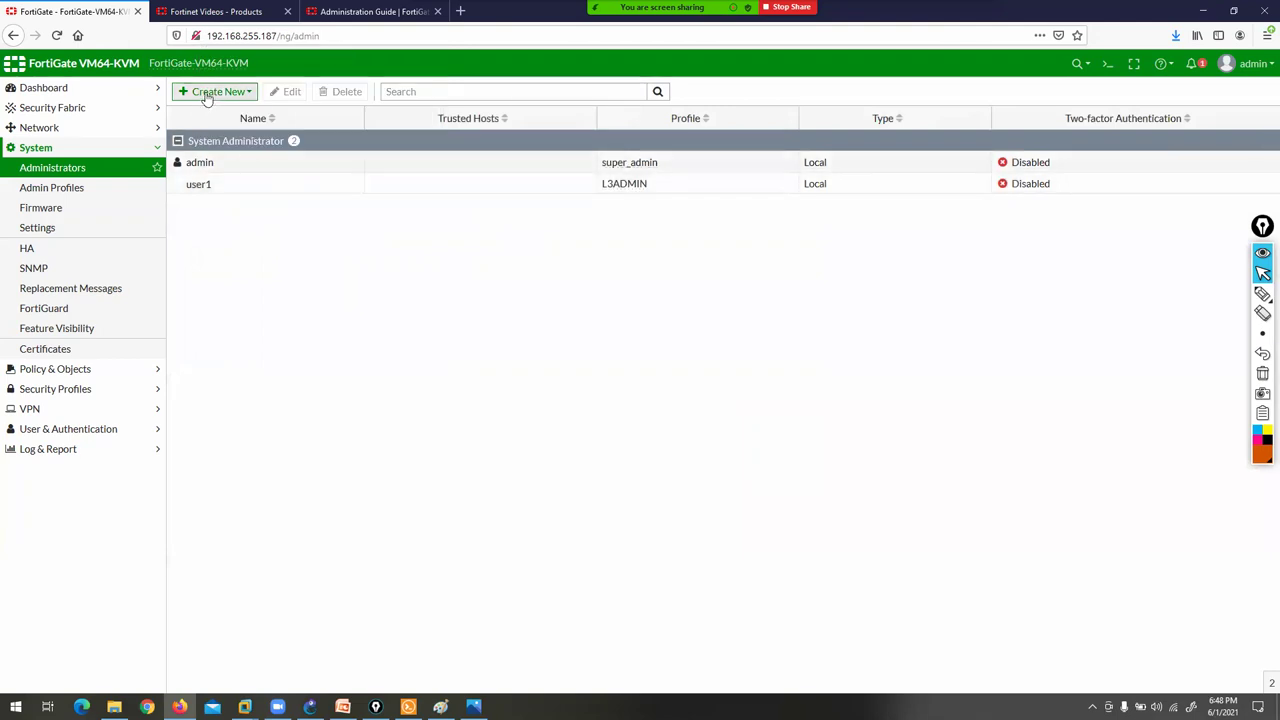
Start a new administrator user5 and enter and confirm its password
left_click(207, 92)
left_click(207, 107)
left_click(320, 118)
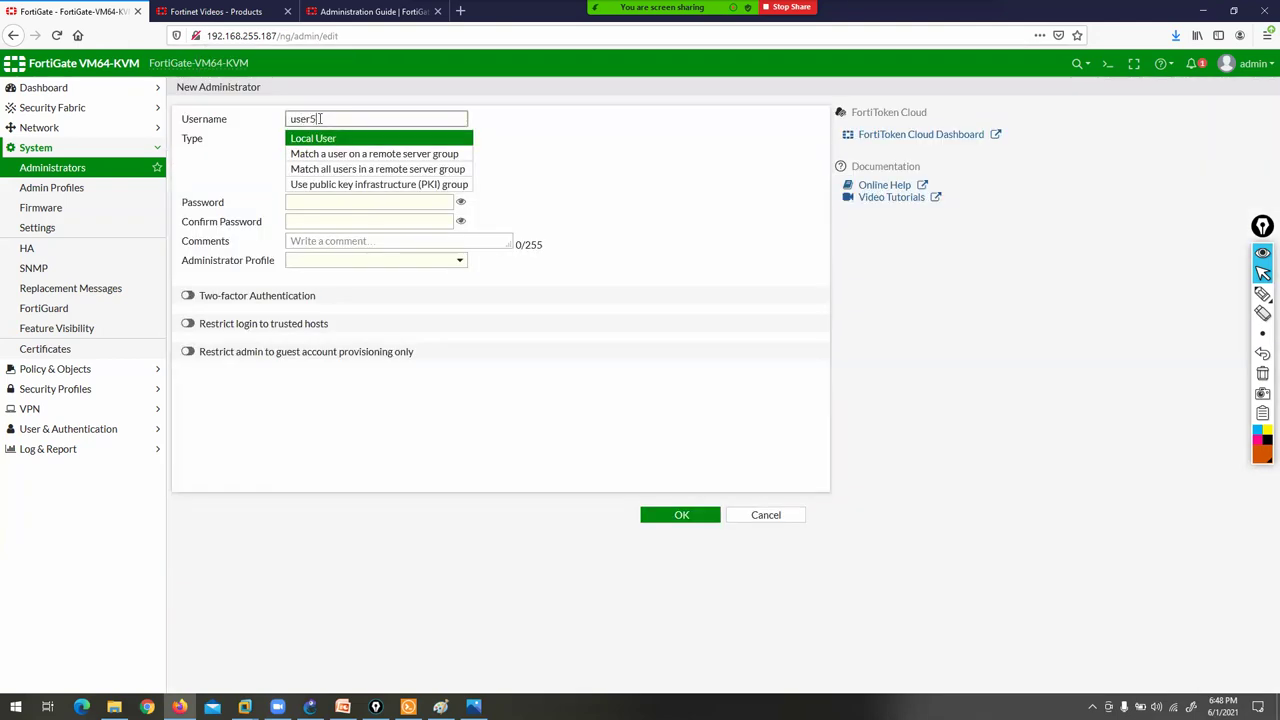
left_click(349, 201)
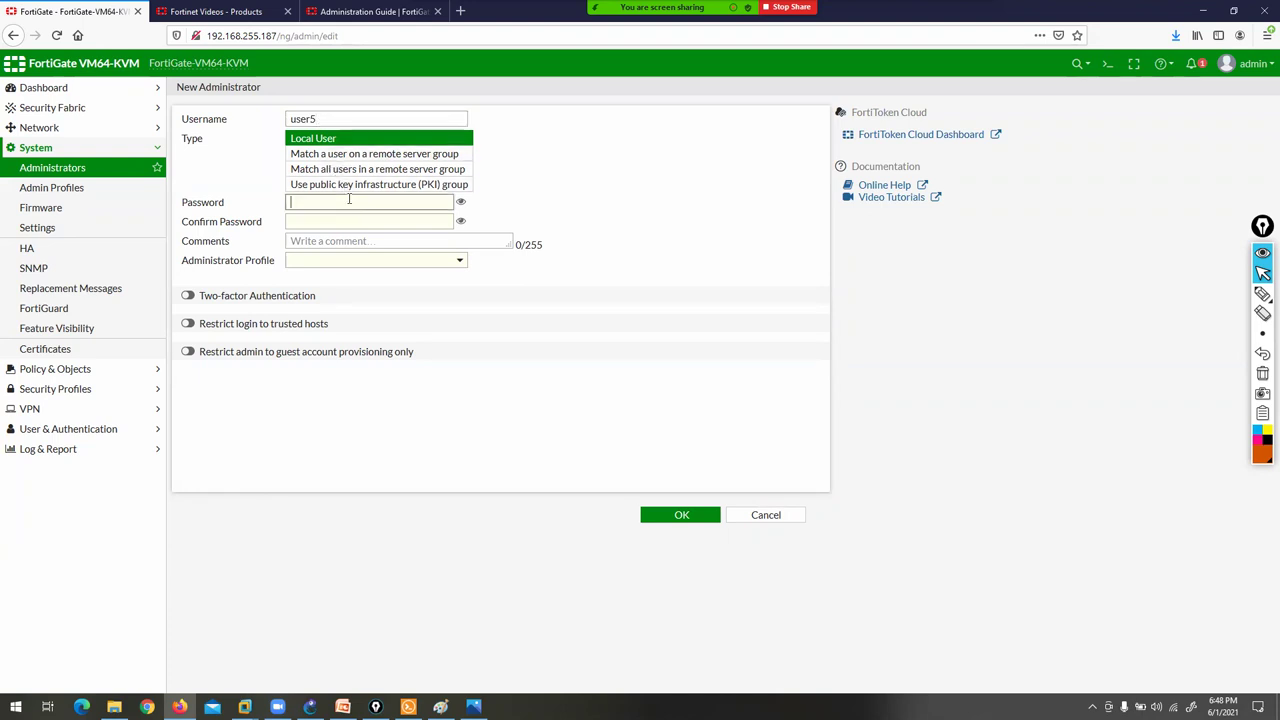
type("123")
left_click(343, 218)
type("123")
Assign the L1ADMIN profile, save user5, and decline the browser's password prompt
left_click(360, 266)
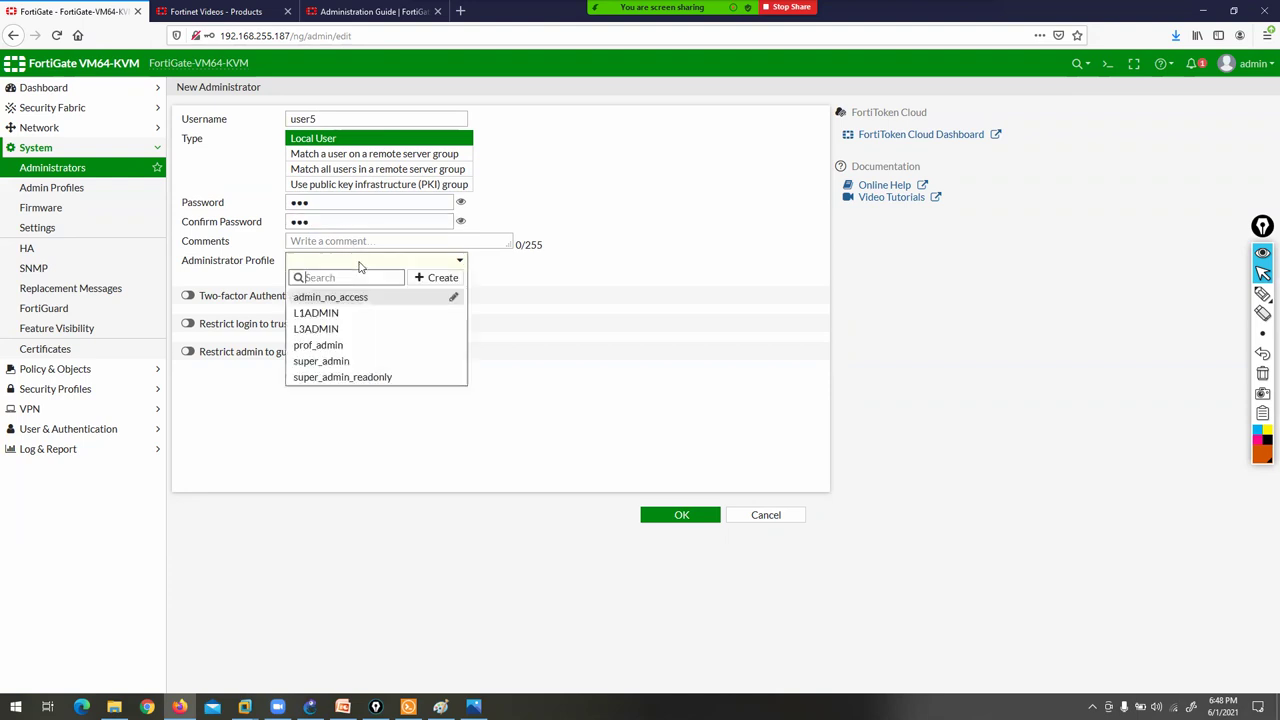
left_click(335, 315)
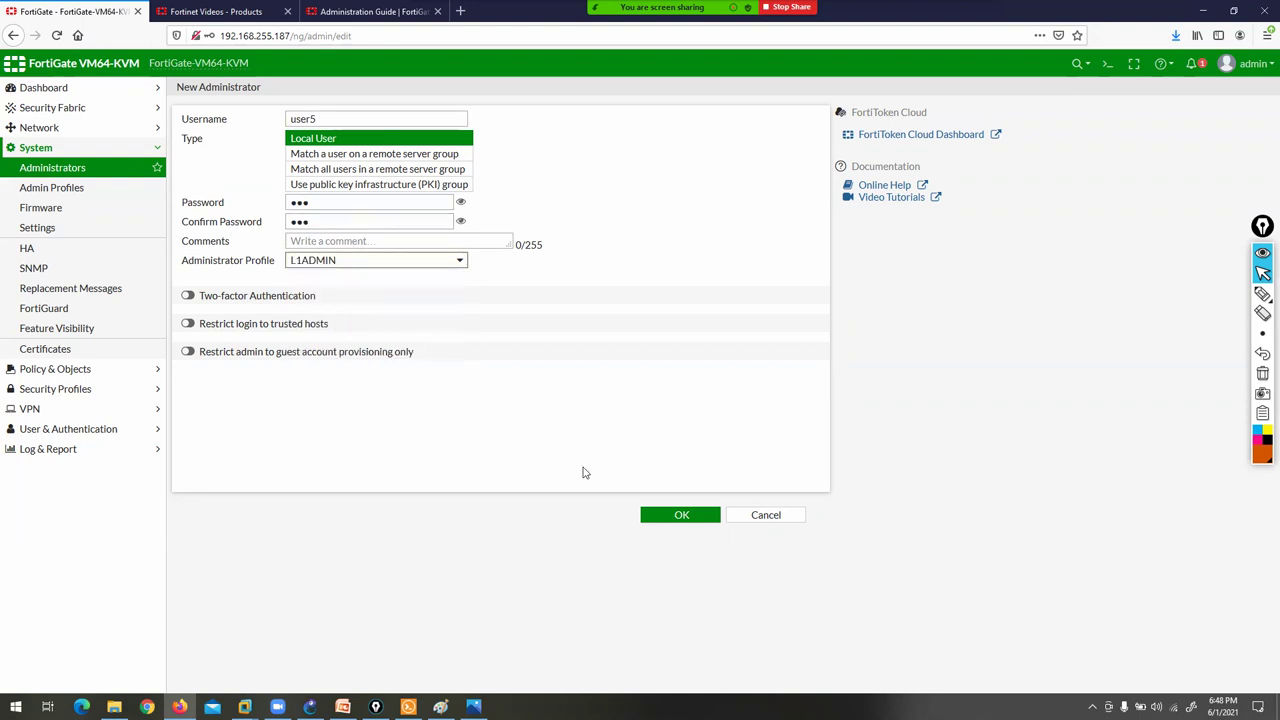
left_click(683, 515)
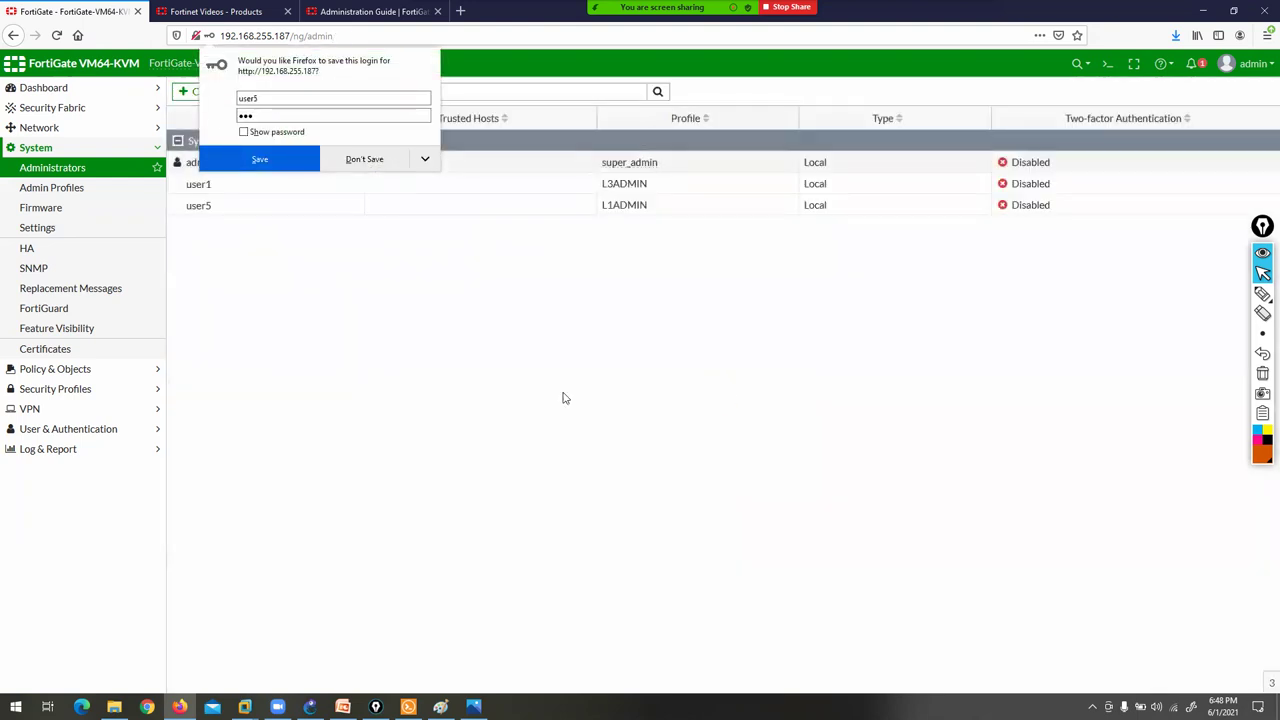
left_click(366, 159)
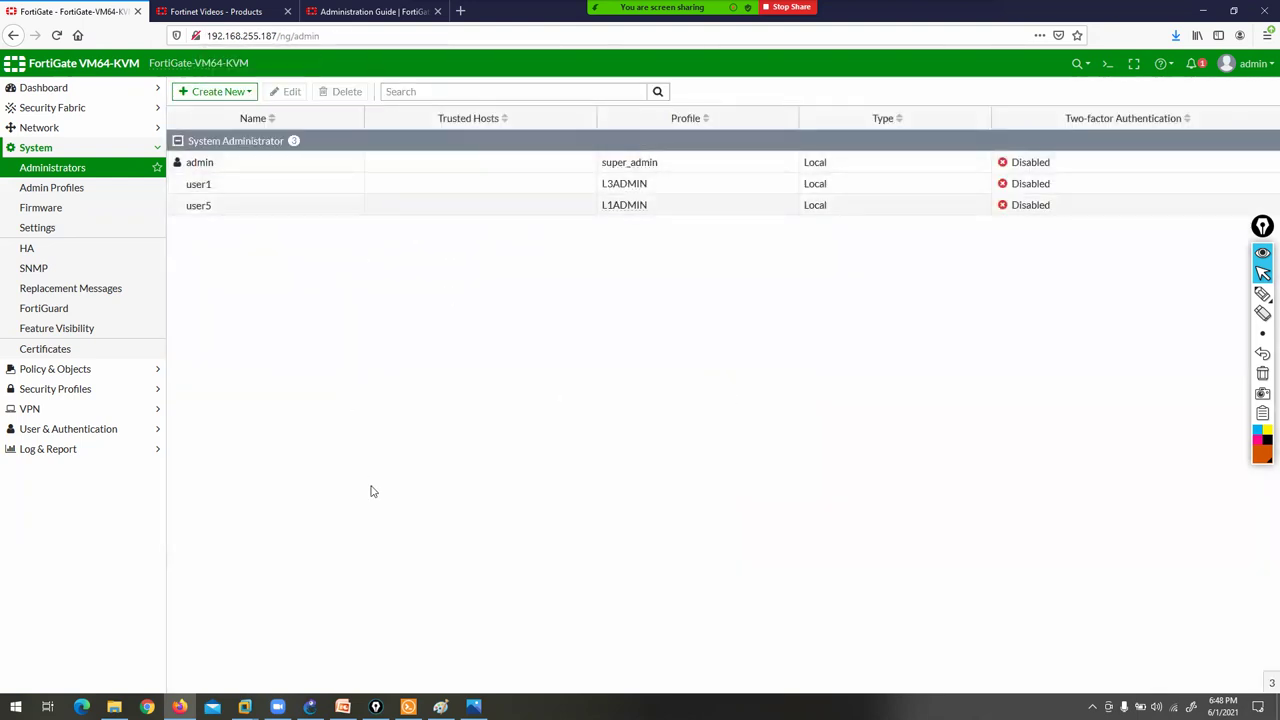
left_click(1262, 72)
Log out and sign in as user1, postponing setup and dismissing the FortiOS 6.4.5 notice
left_click(1205, 190)
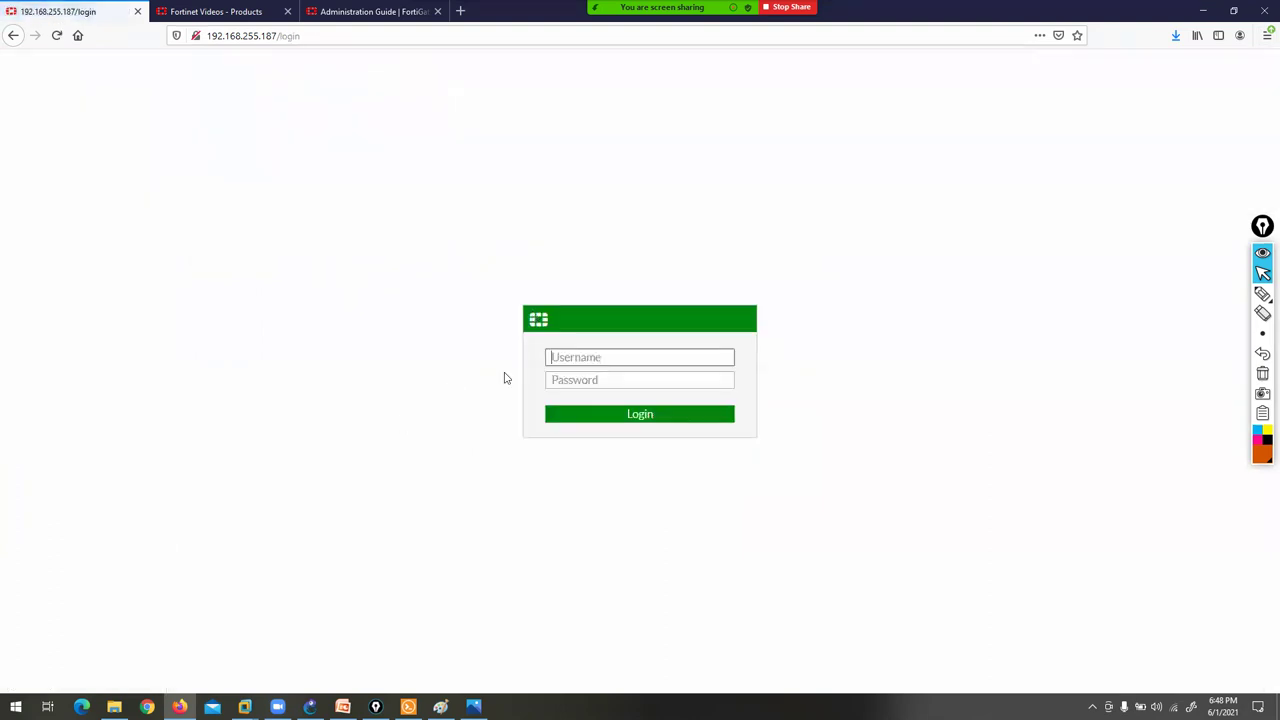
key("Tab")
key("Return")
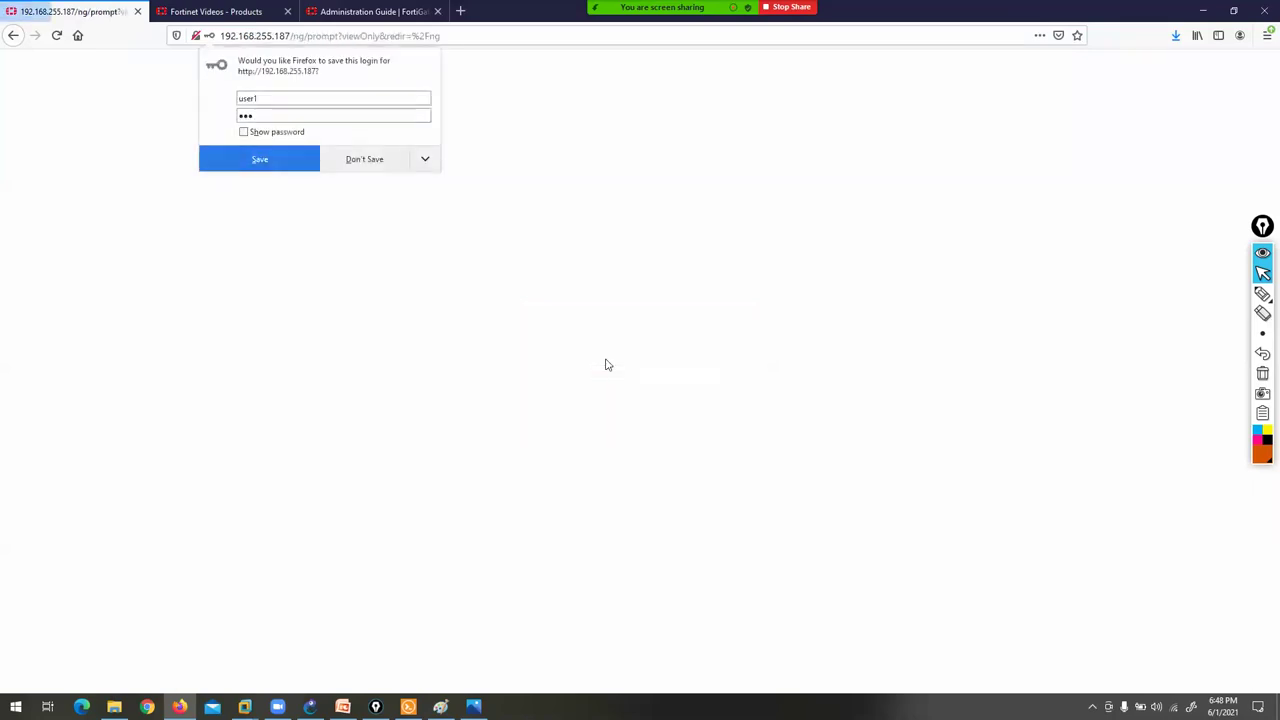
left_click(363, 164)
left_click(688, 446)
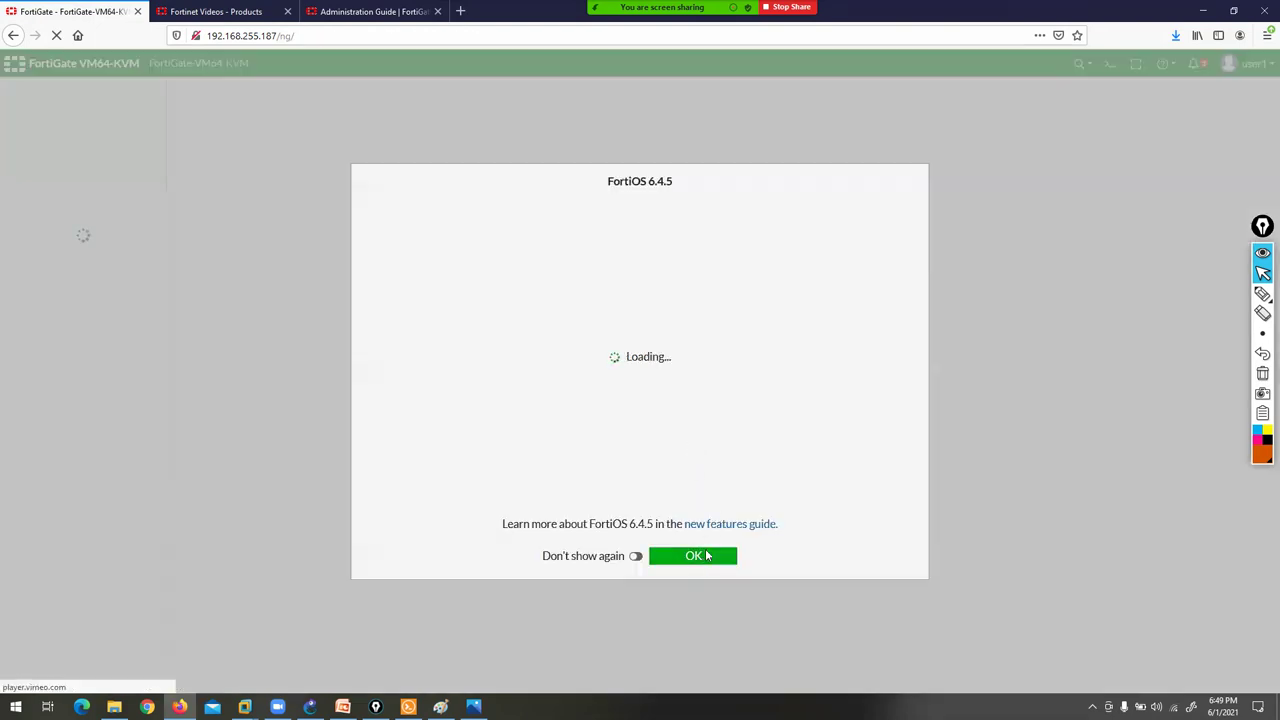
left_click(707, 552)
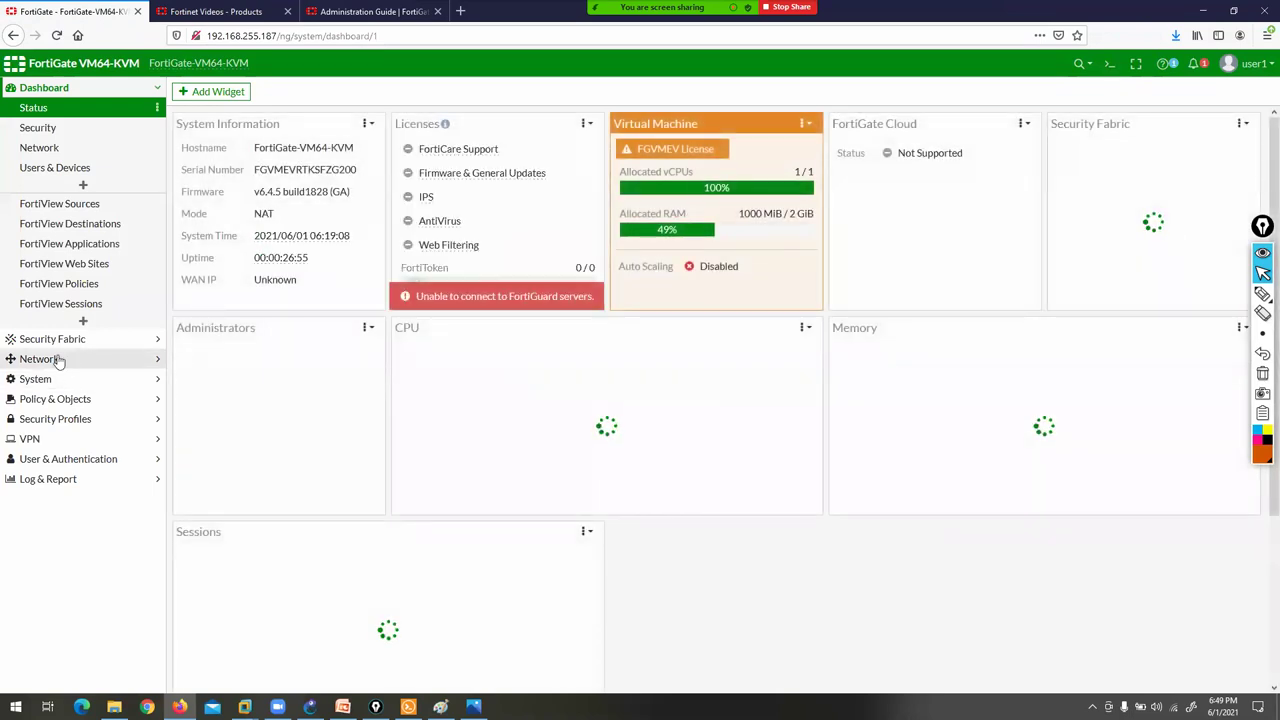
Open port5 for editing from Network > Interfaces
left_click(39, 358)
left_click(48, 147)
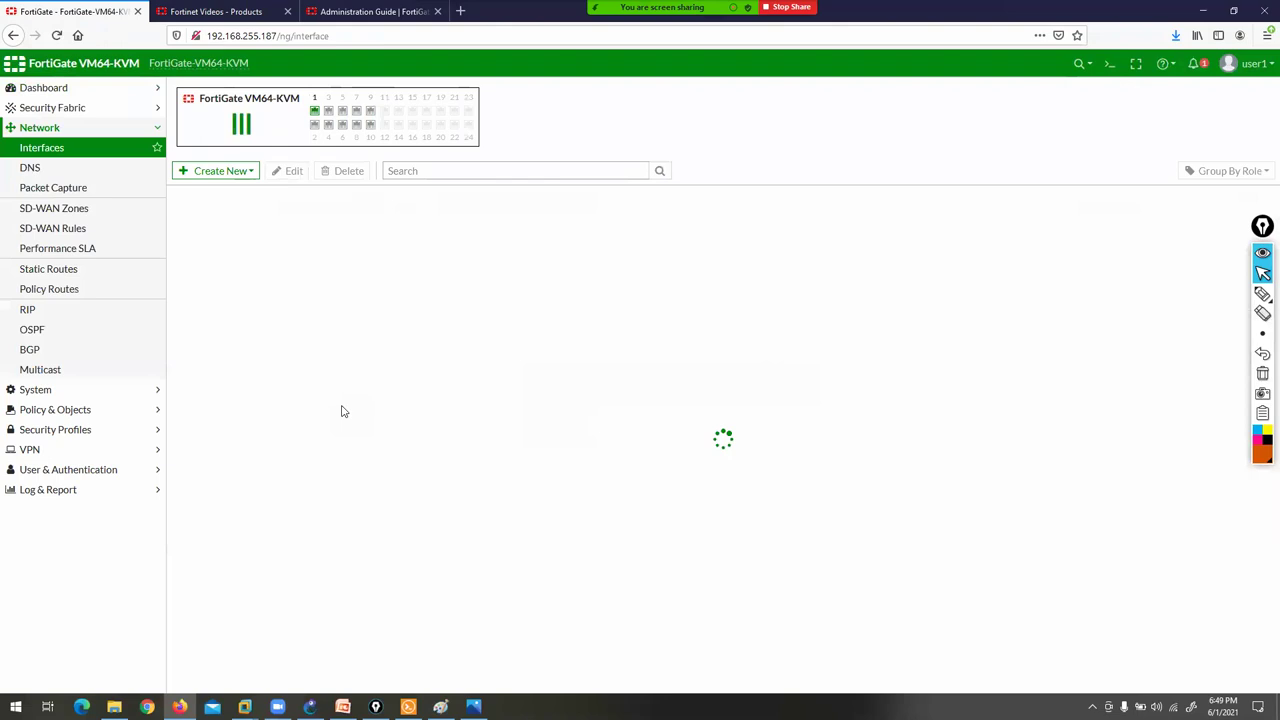
left_click(340, 407)
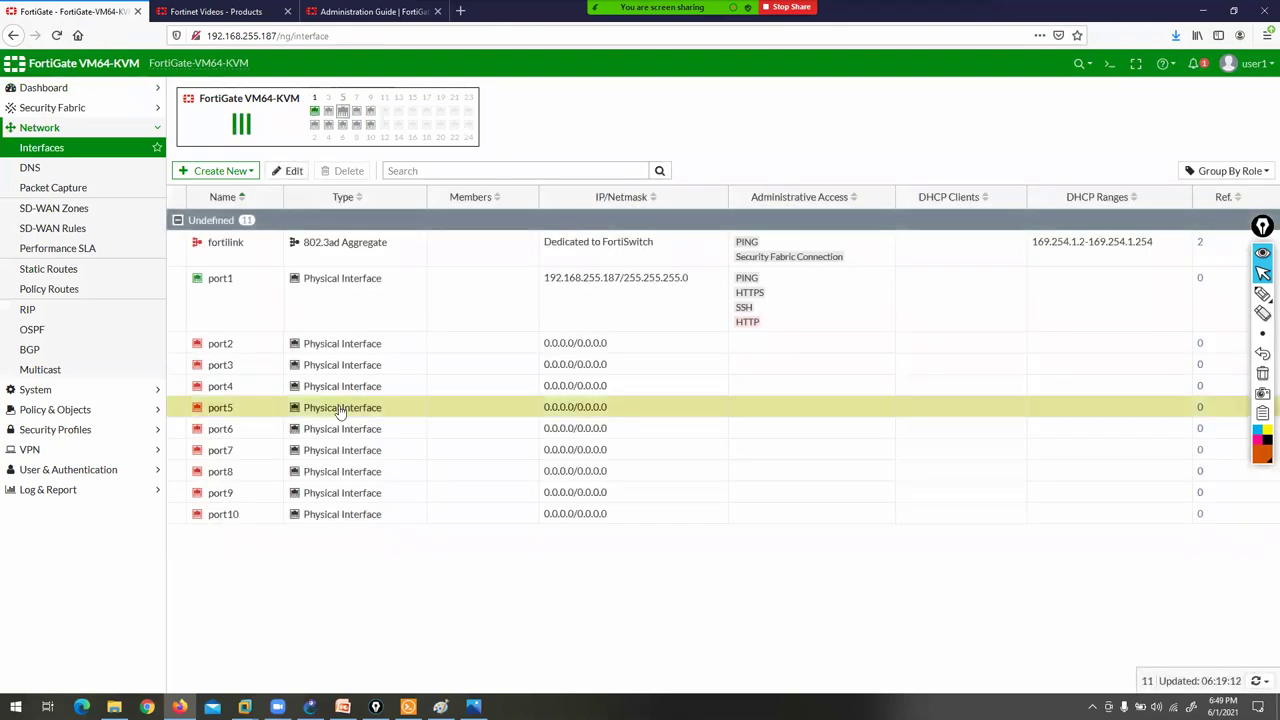
left_click(290, 174)
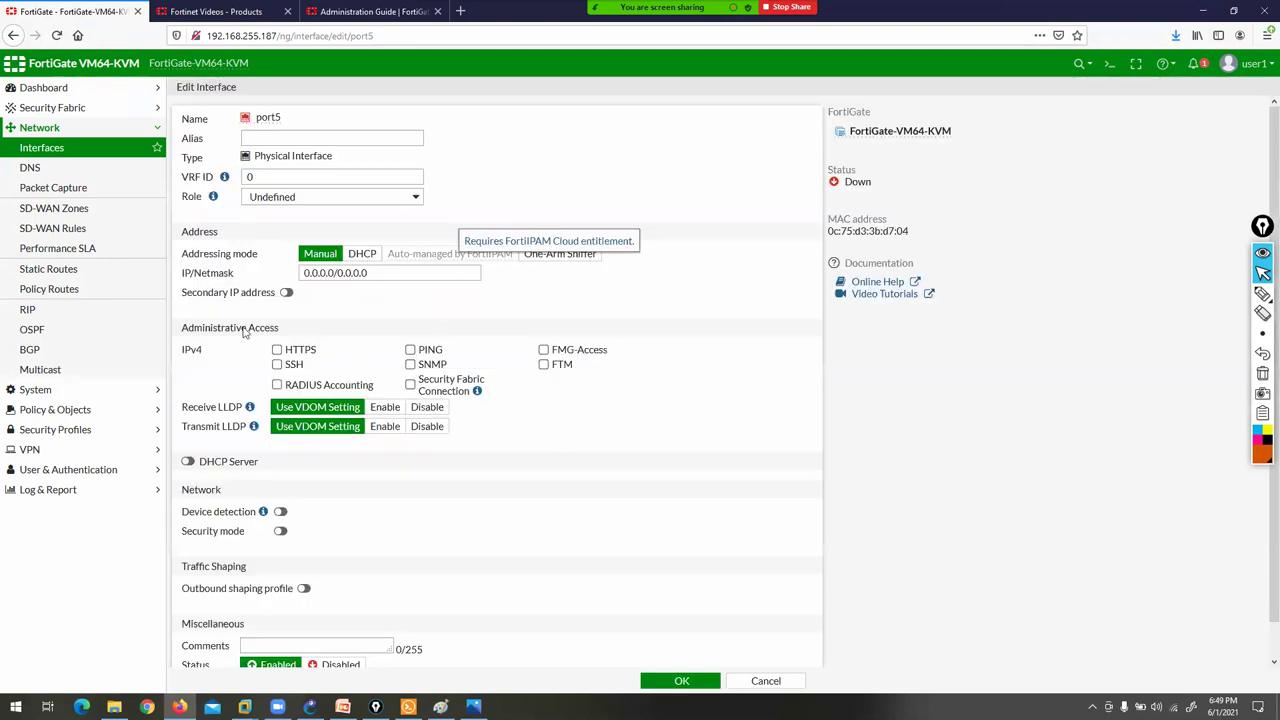
Start a new firewall policy under Policy & Objects > Firewall Policy, then cancel it
left_click(58, 409)
left_click(60, 188)
left_click(218, 92)
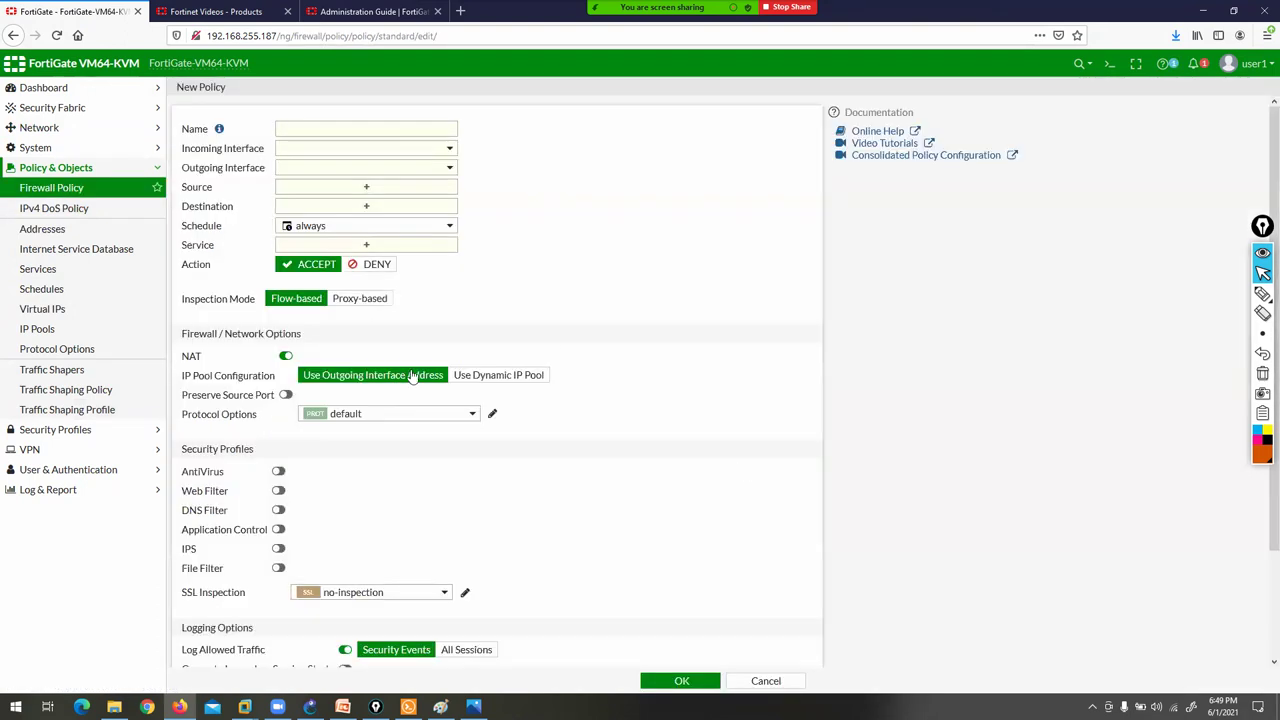
left_click(762, 682)
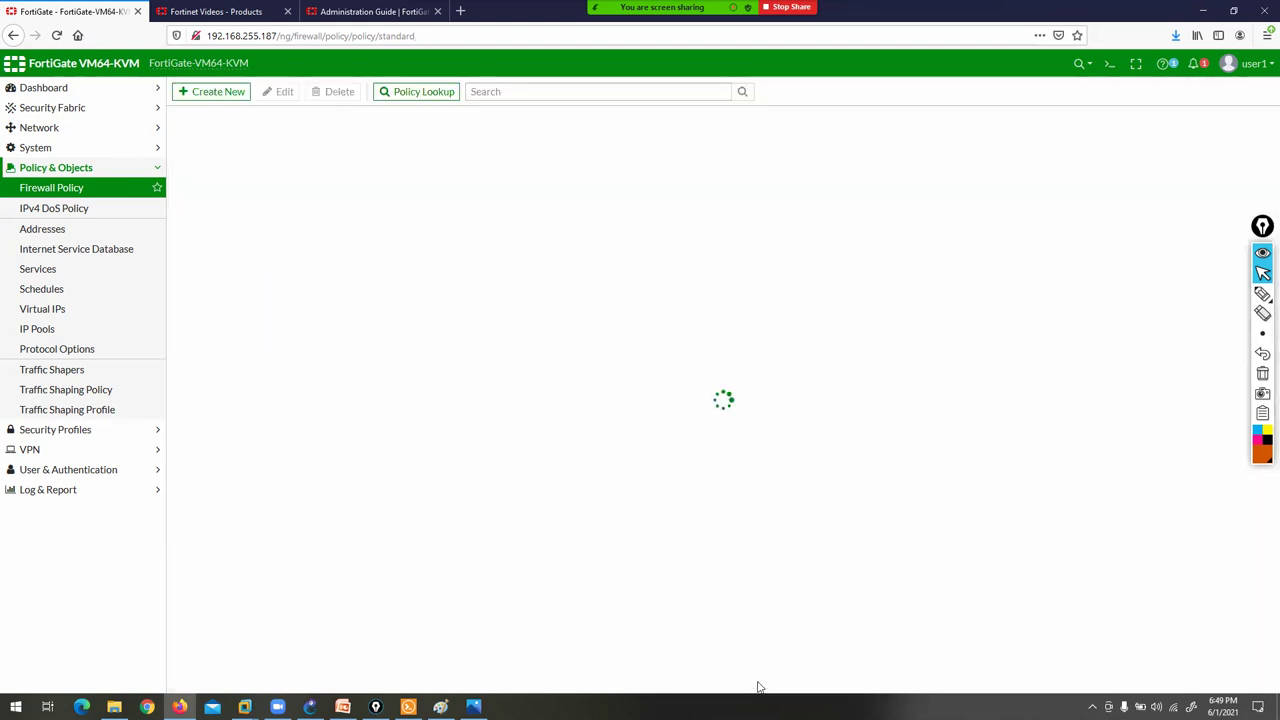
Log out of user1 and sign in as user5, postponing setup and dismissing the FortiOS notice
left_click(1247, 64)
left_click(1211, 190)
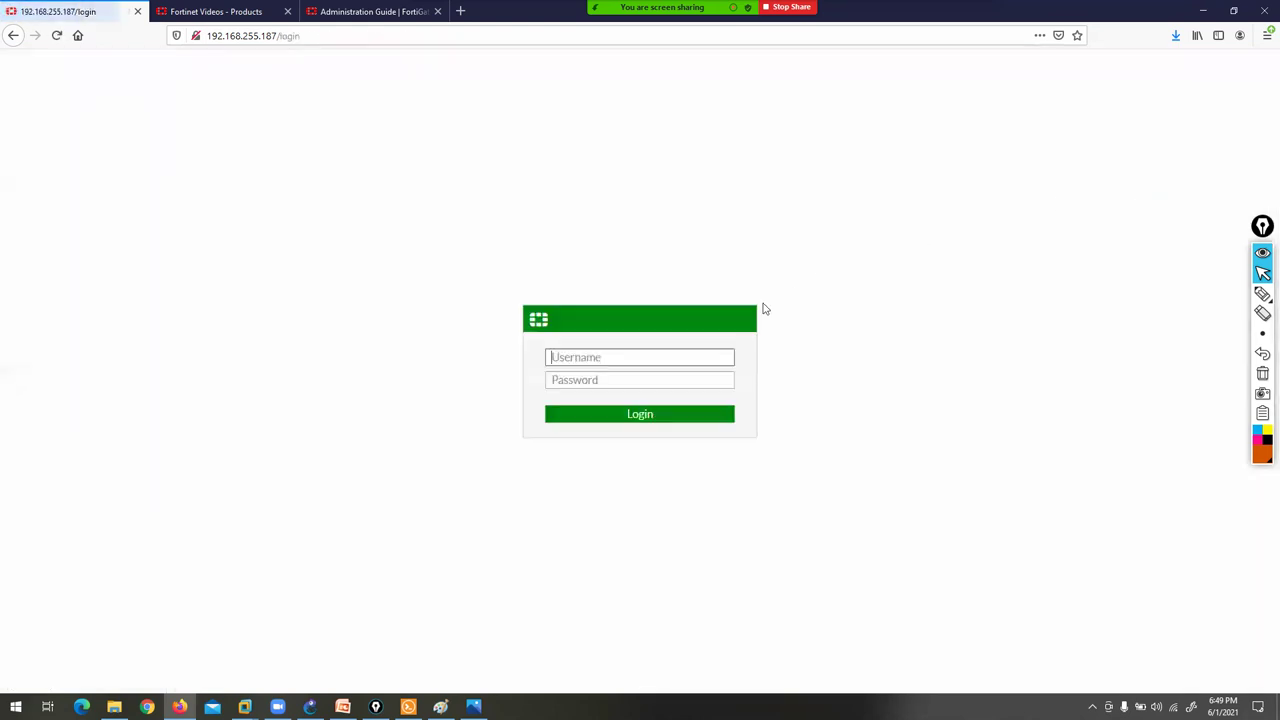
type("user5")
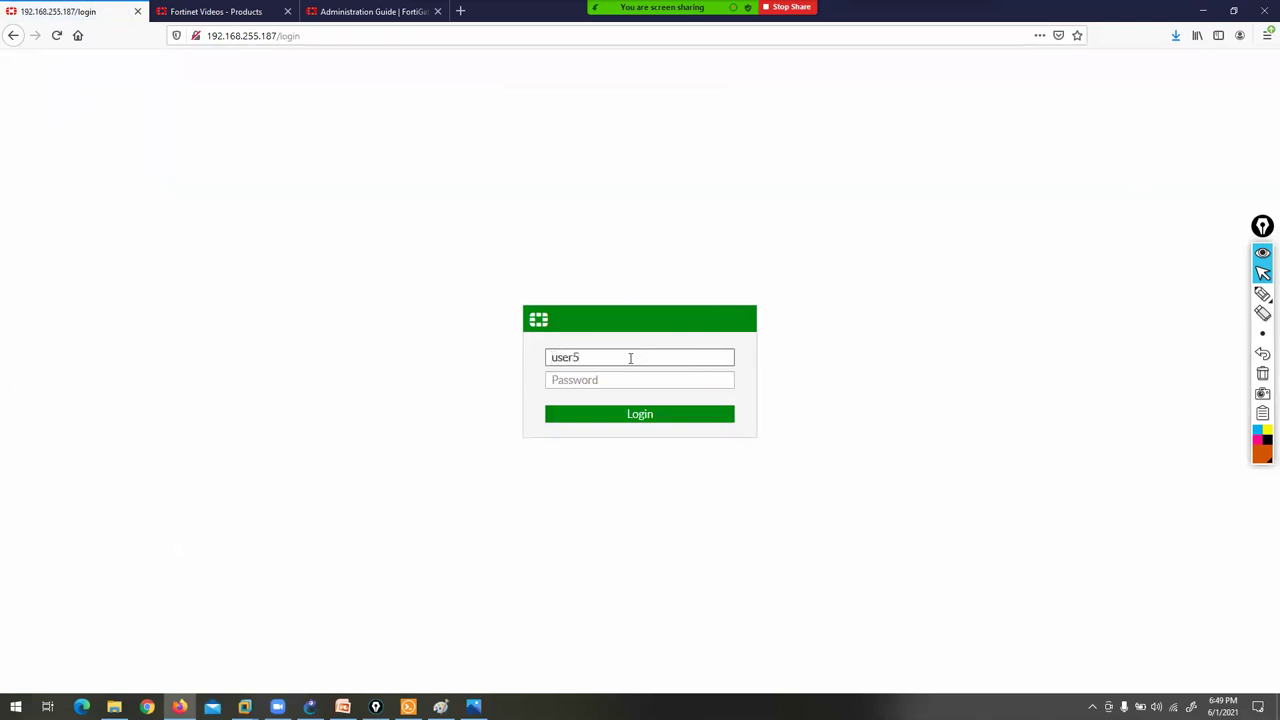
key("Tab")
type("123")
key("Return")
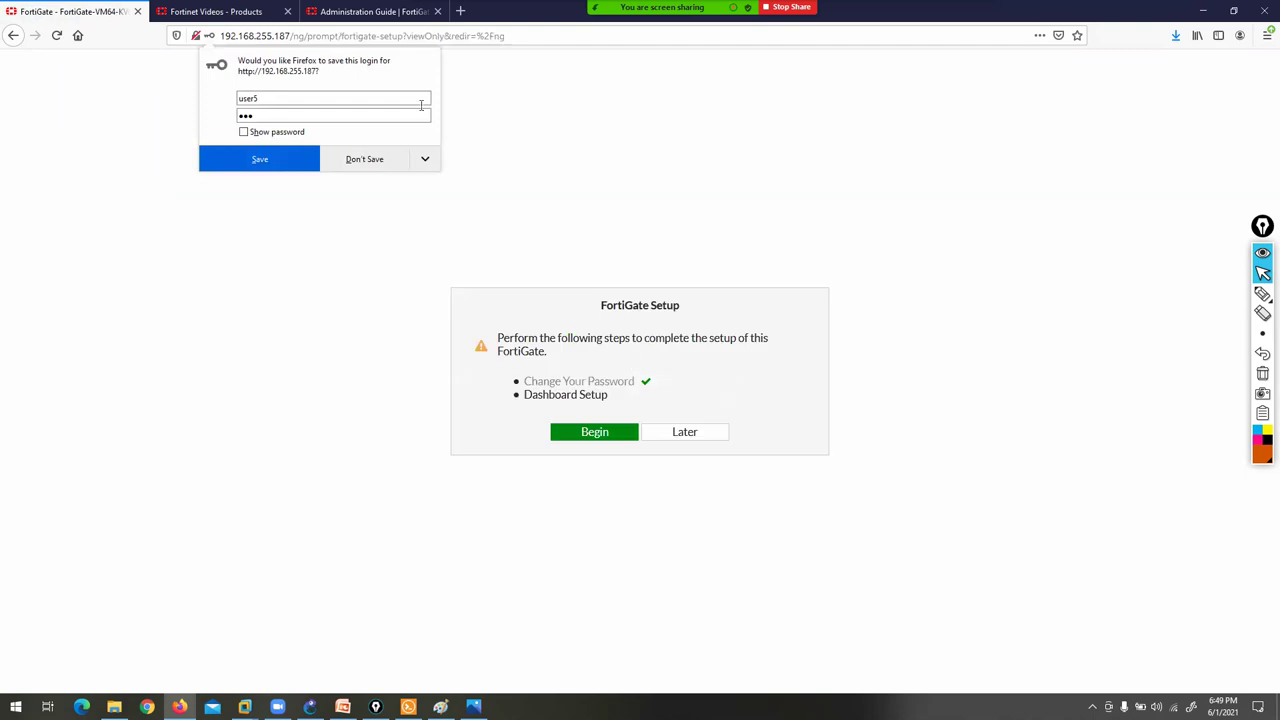
left_click(364, 159)
left_click(680, 434)
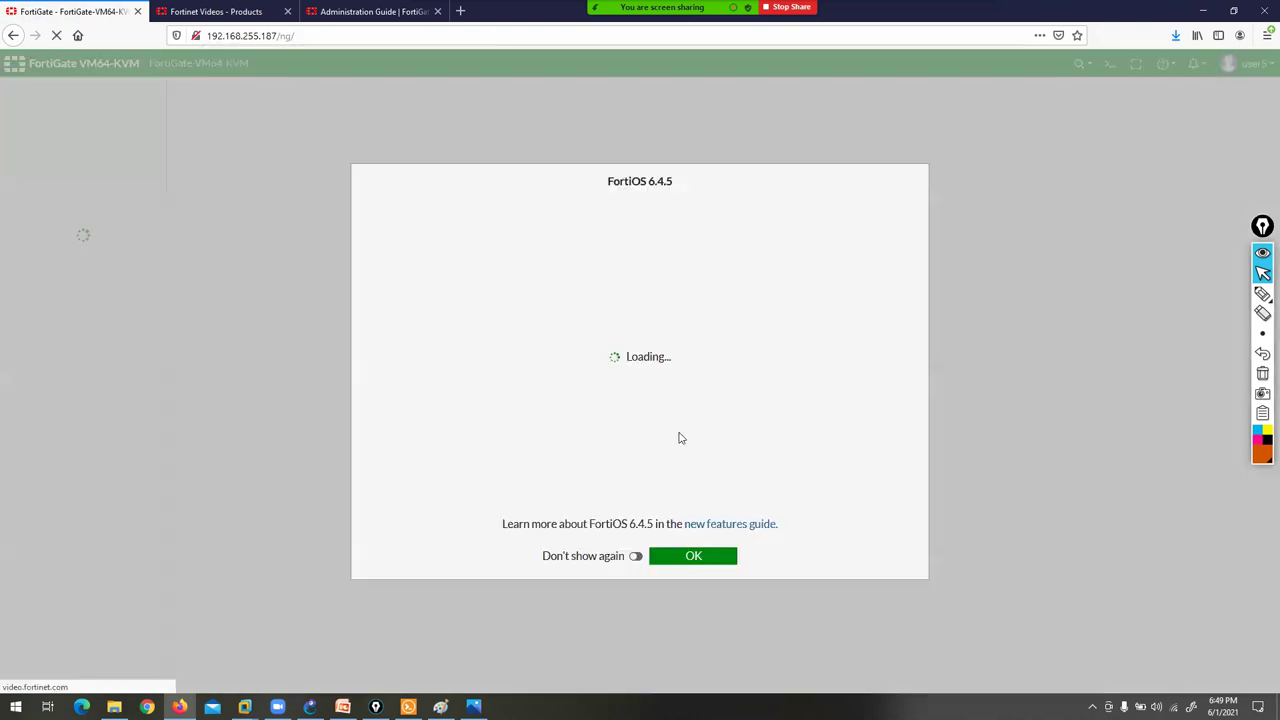
left_click(662, 558)
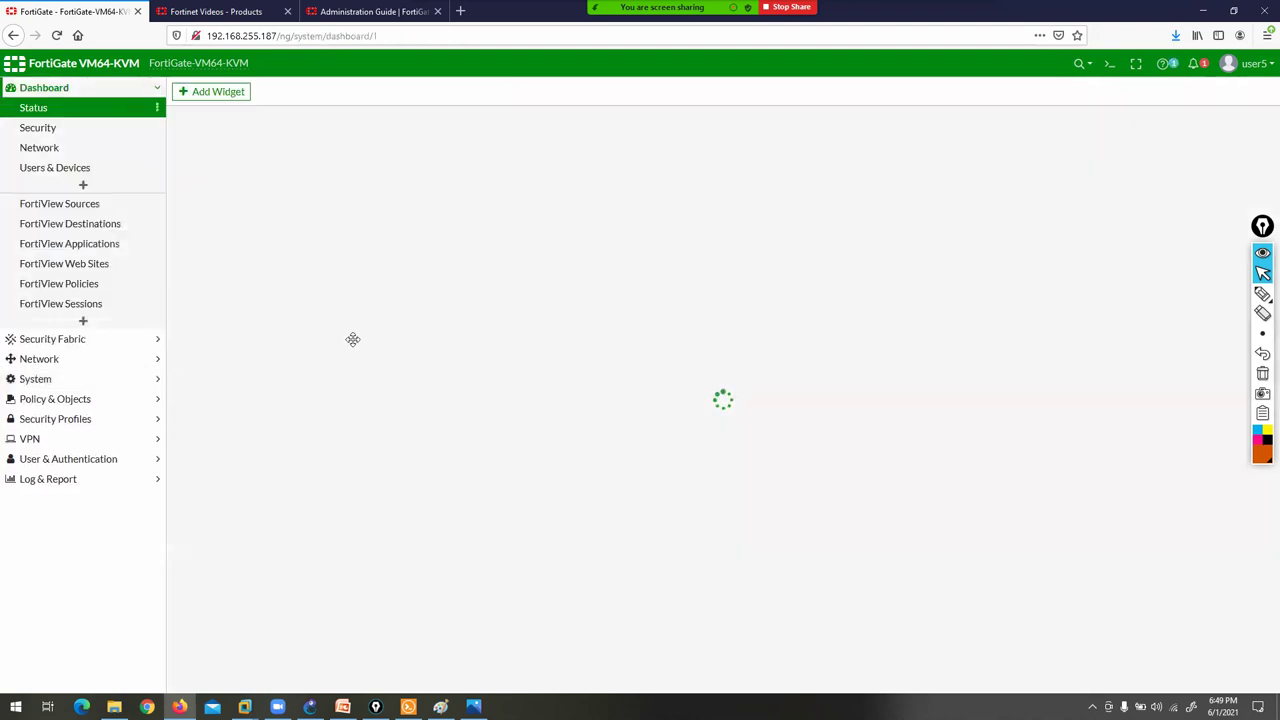
View port7's settings read-only in Network > Interfaces, then open System > Administrators
left_click(39, 358)
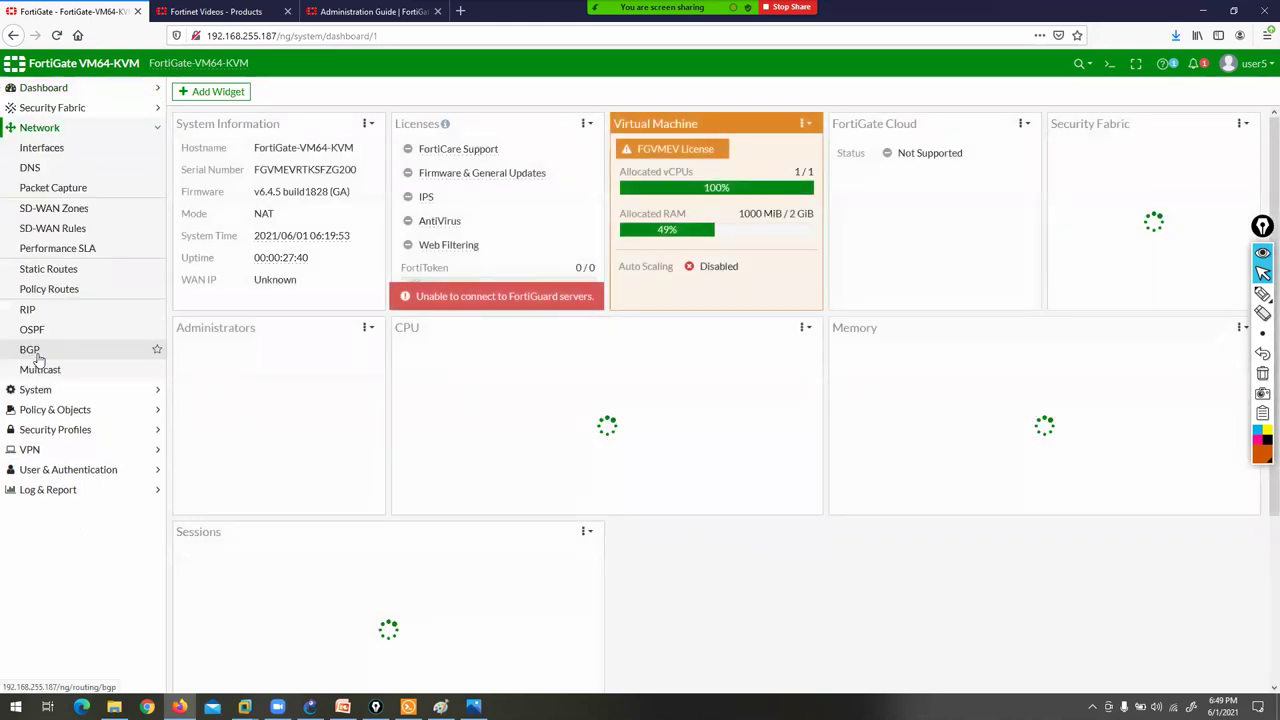
left_click(36, 148)
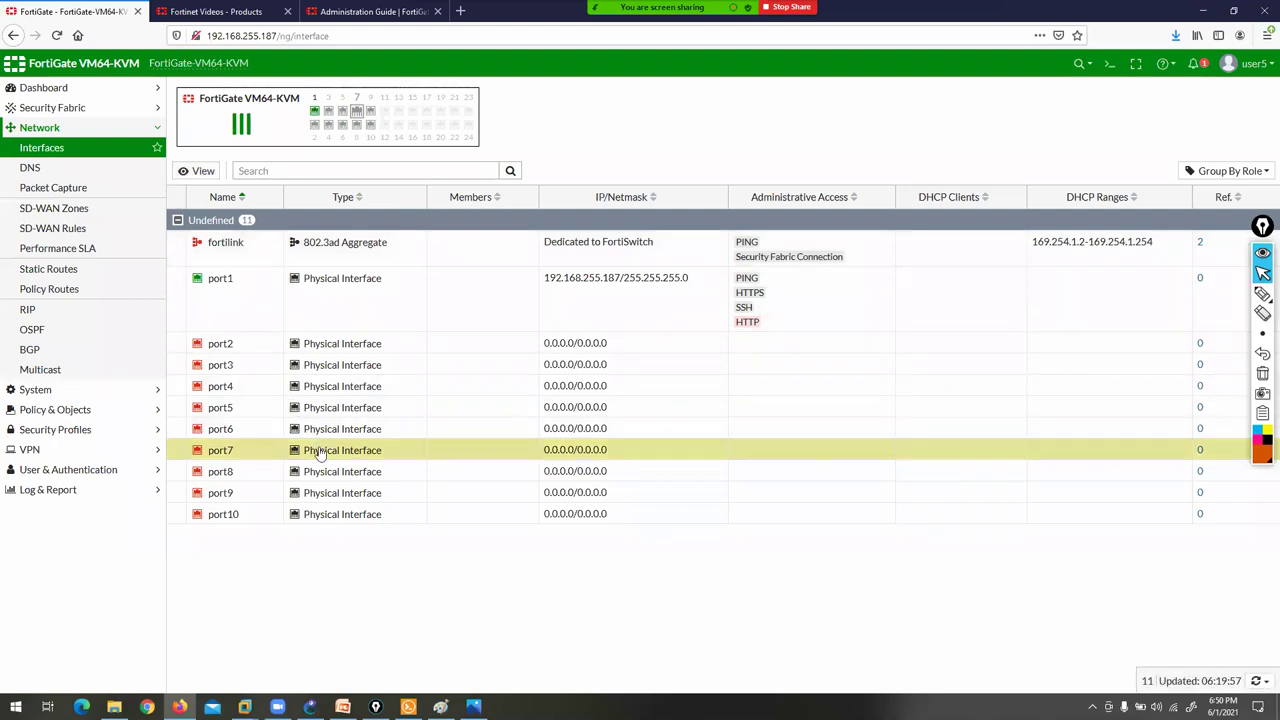
left_click(198, 172)
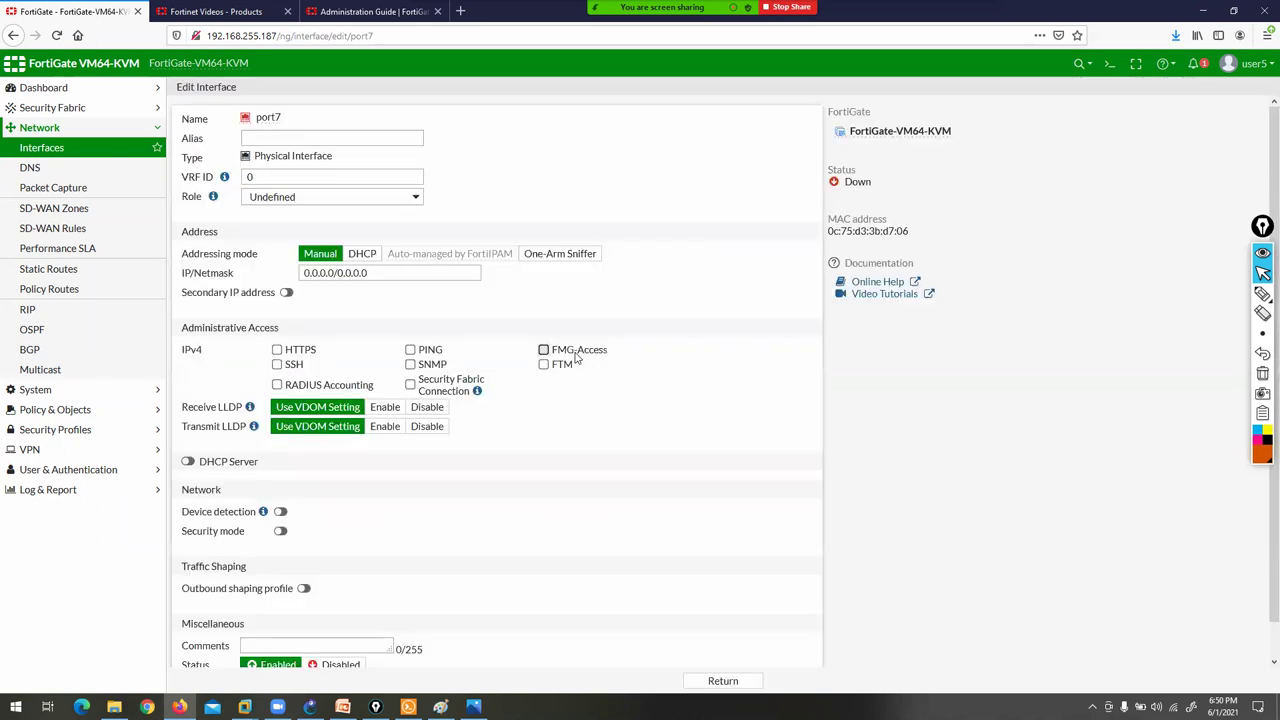
left_click(62, 391)
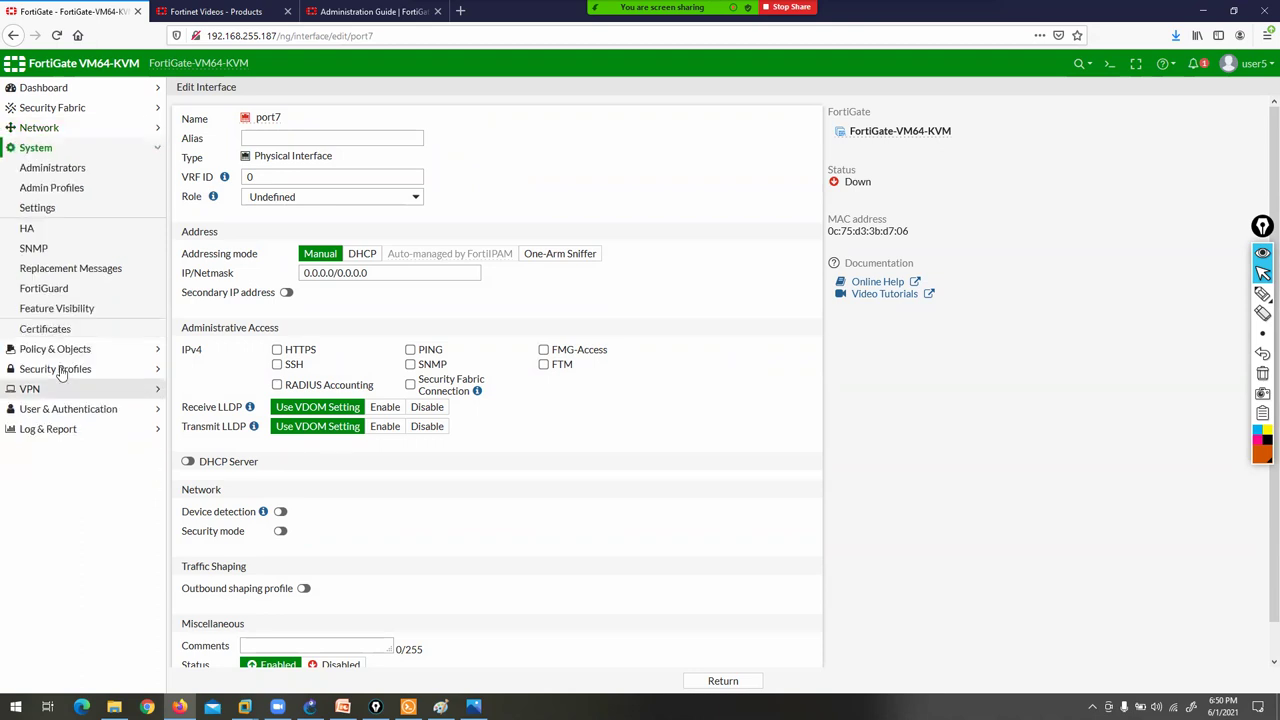
left_click(56, 168)
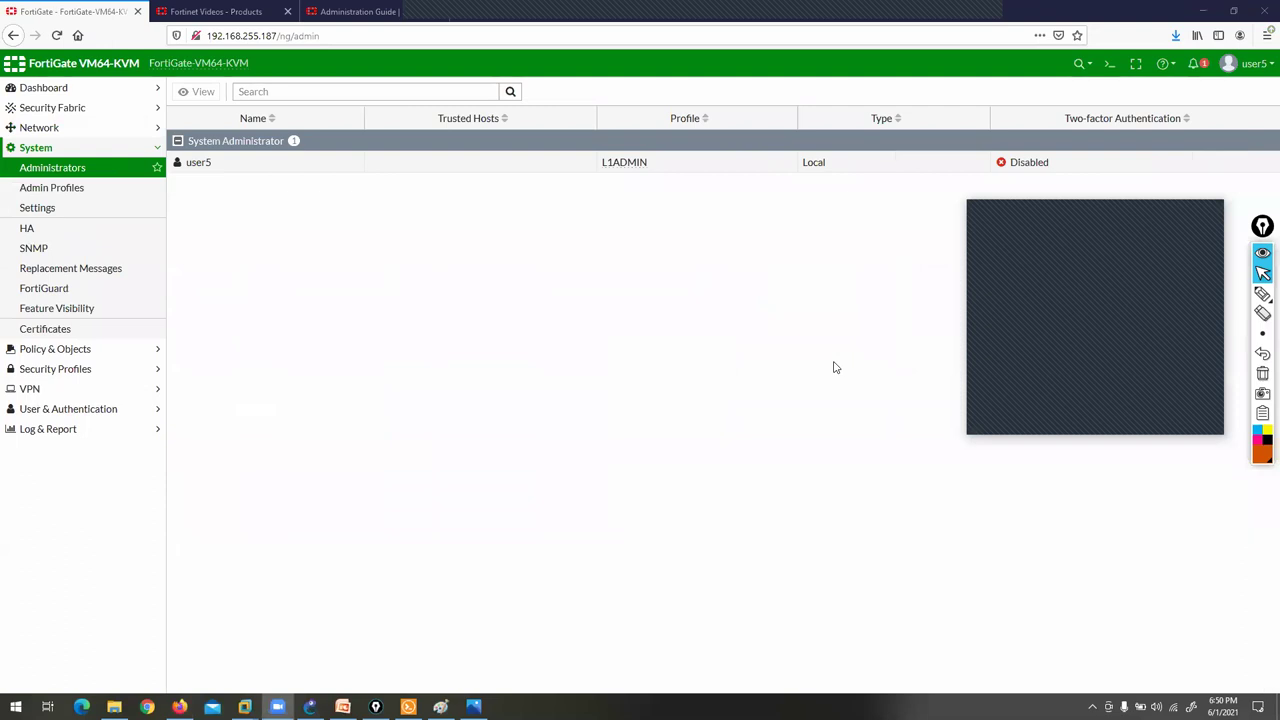
Return to the Network > Interfaces list from the Administrators page
left_click(1211, 209)
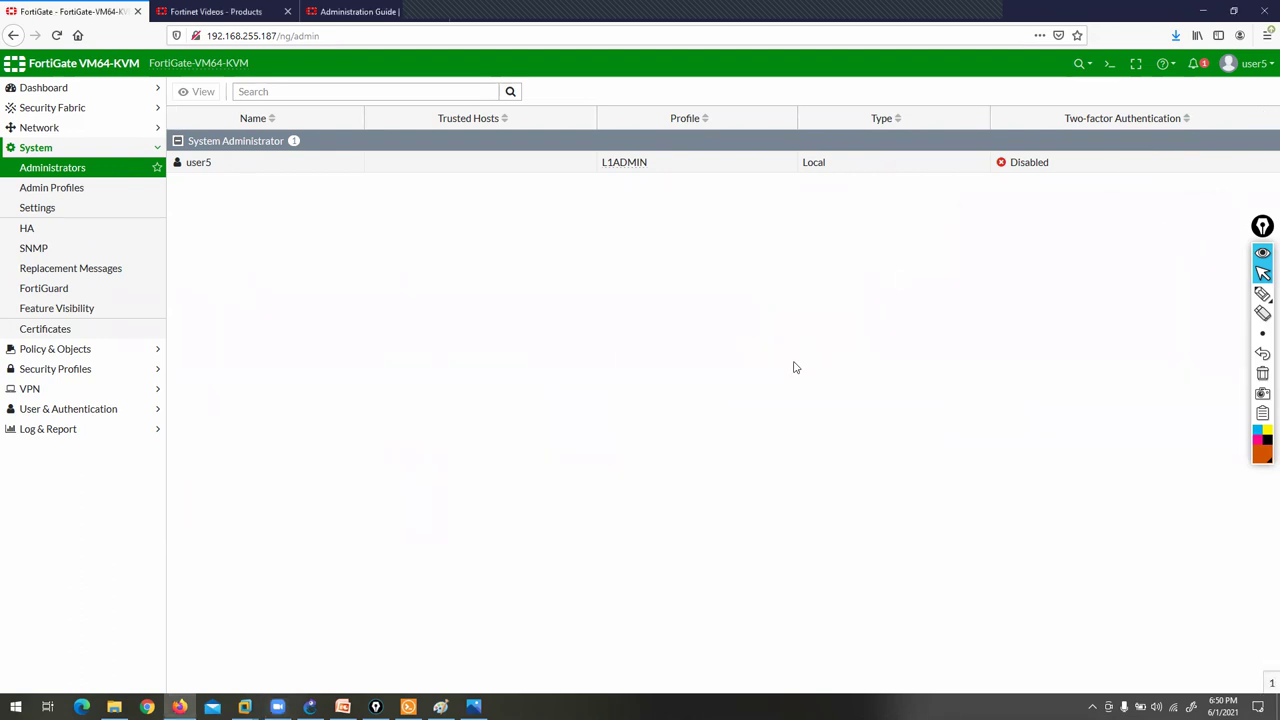
left_click(53, 131)
left_click(52, 148)
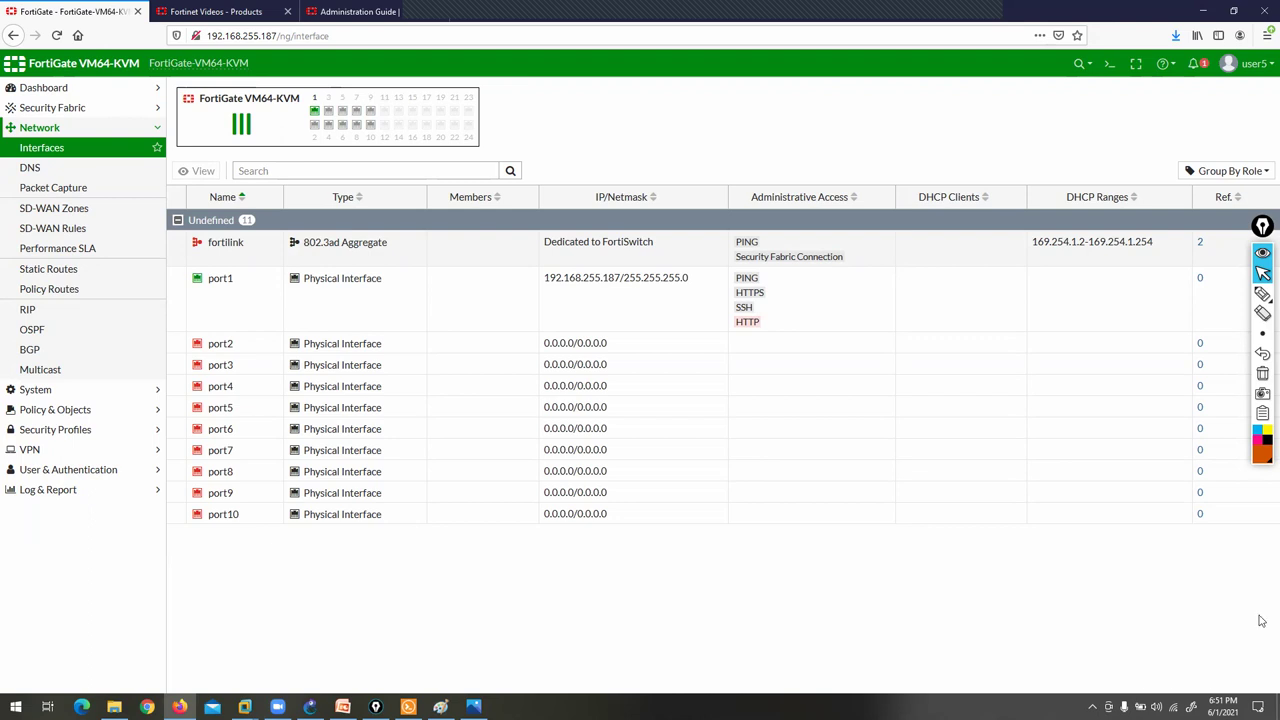
Check June 7 and June 2 in the taskbar calendar, then show the desktop
left_click(1222, 706)
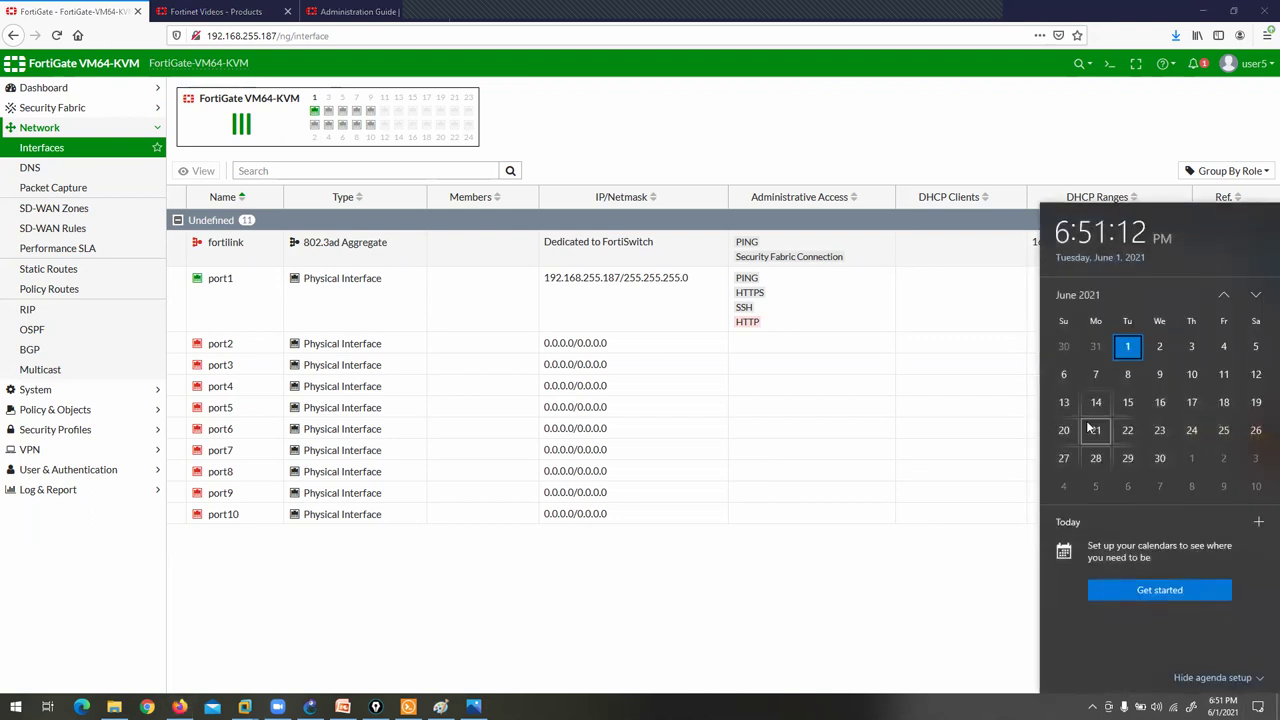
left_click(1096, 375)
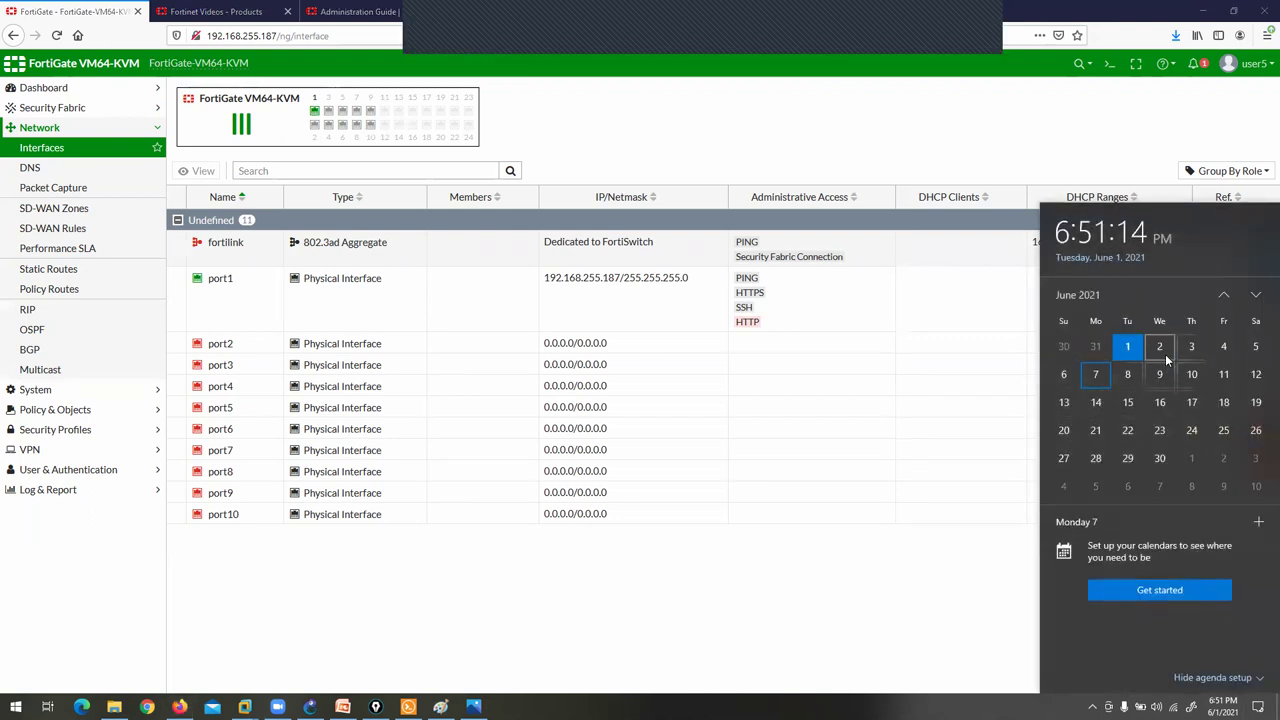
left_click(1162, 349)
left_click(1096, 375)
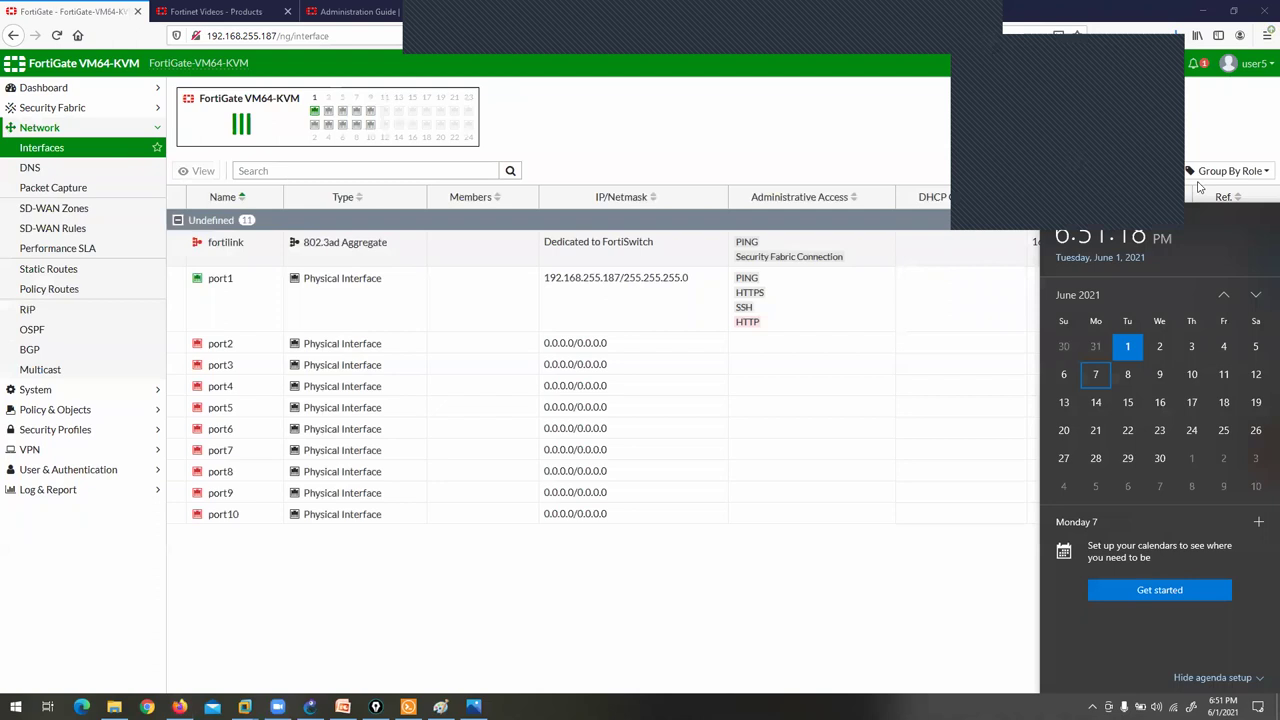
left_click(1216, 153)
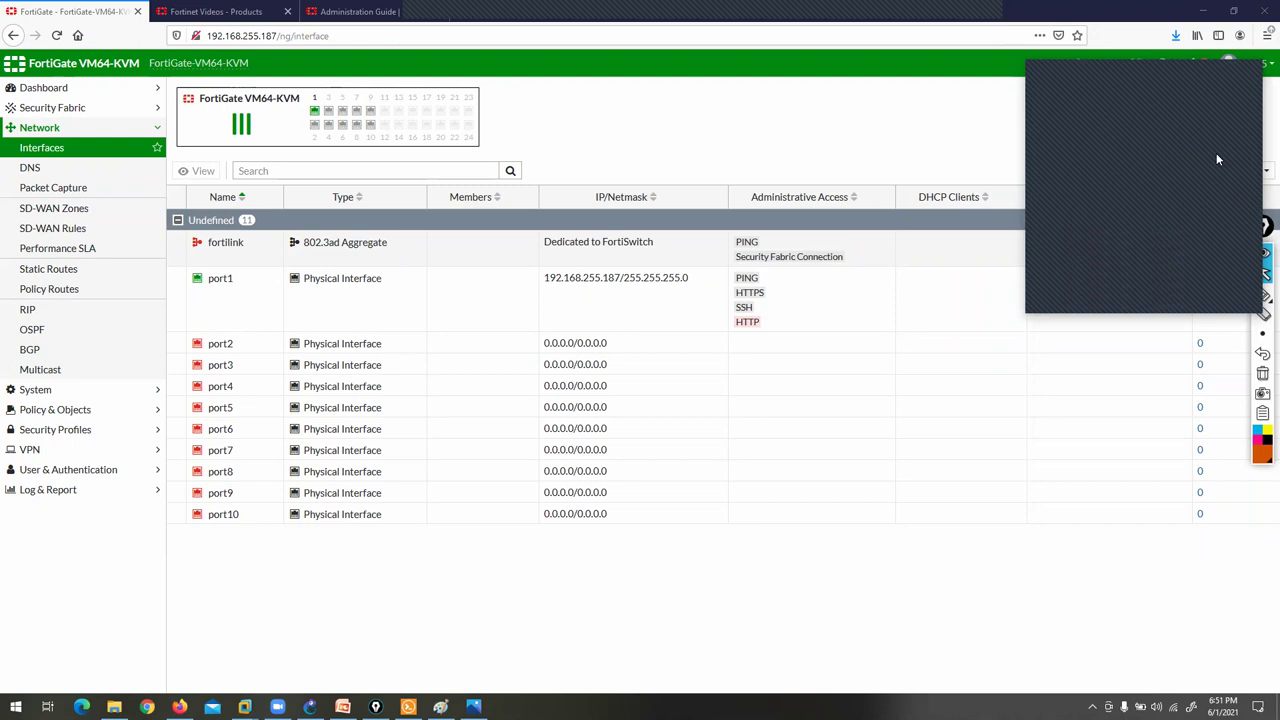
key("super+d")
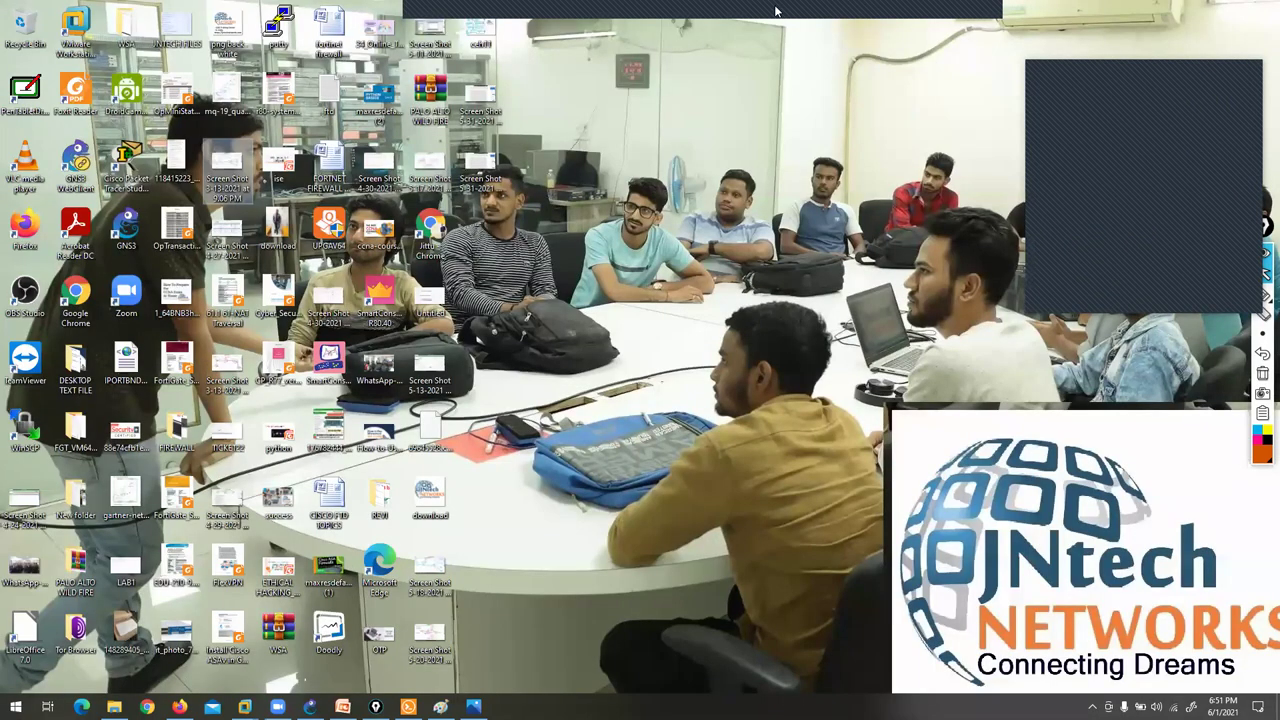